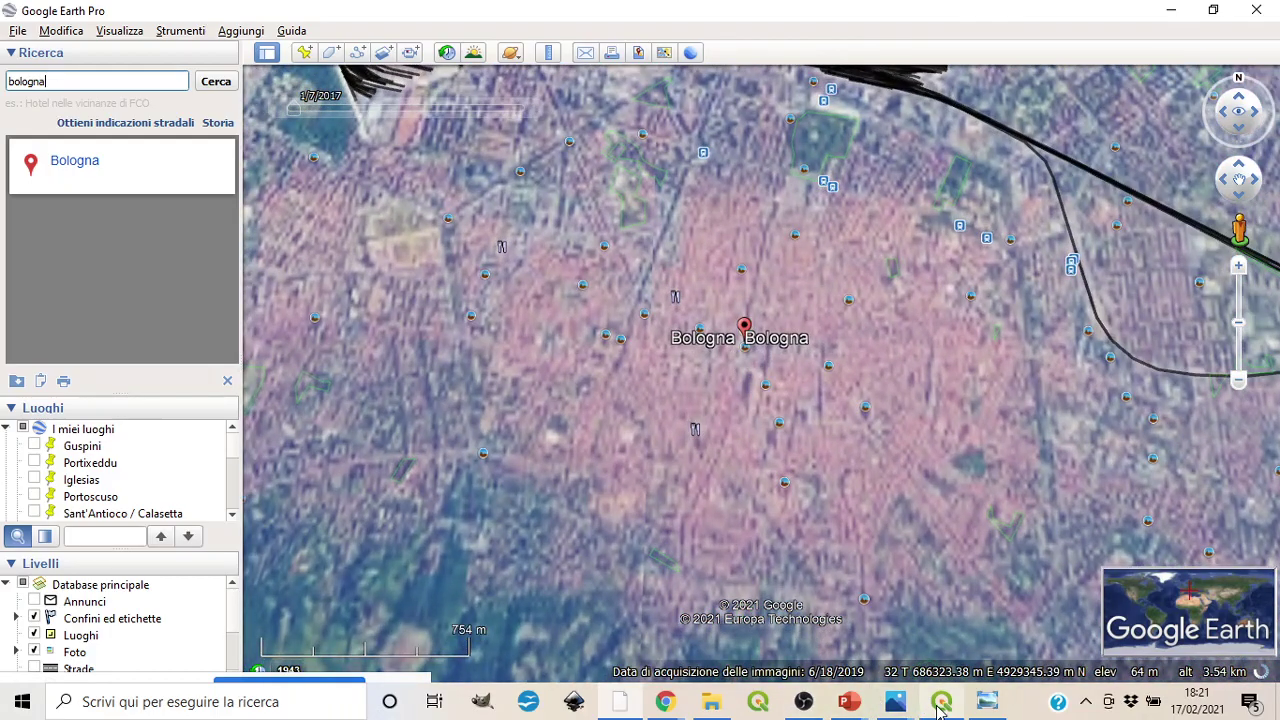
- Switch to QGIS and hide the Google Satellite layer
{"action": "left_click", "coordinate": [941, 703]}
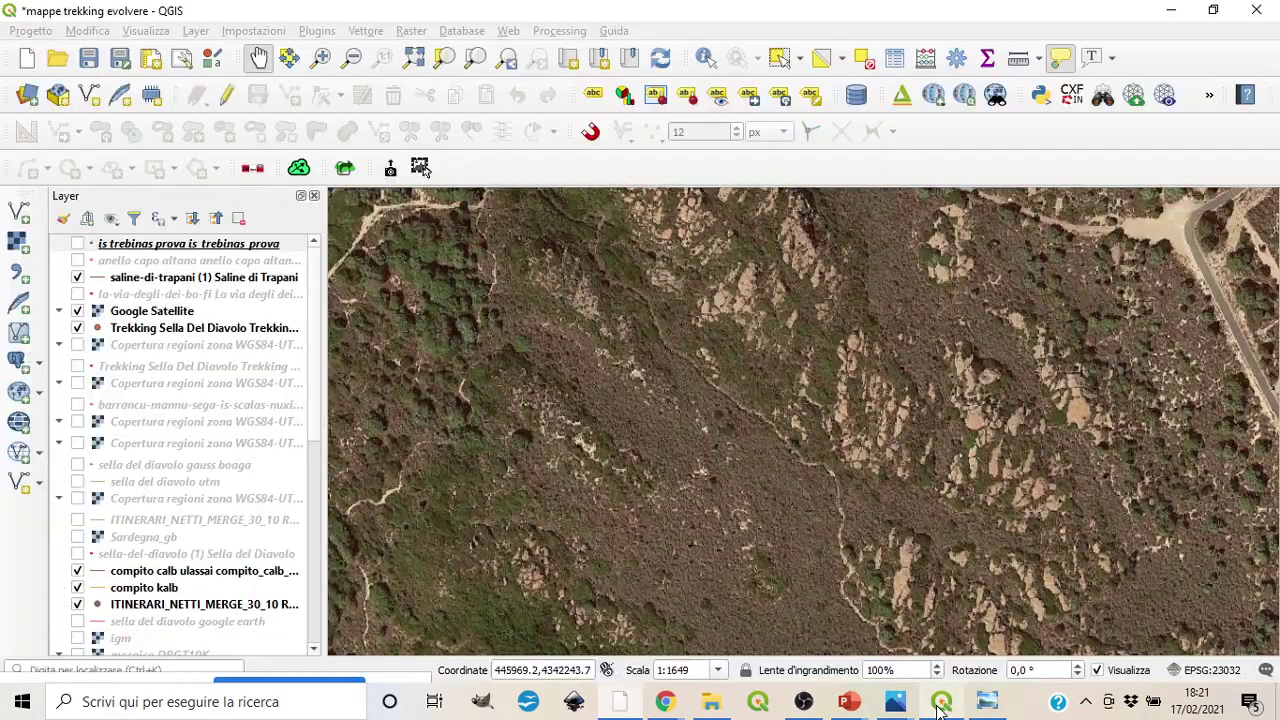
{"action": "left_click", "coordinate": [78, 311]}
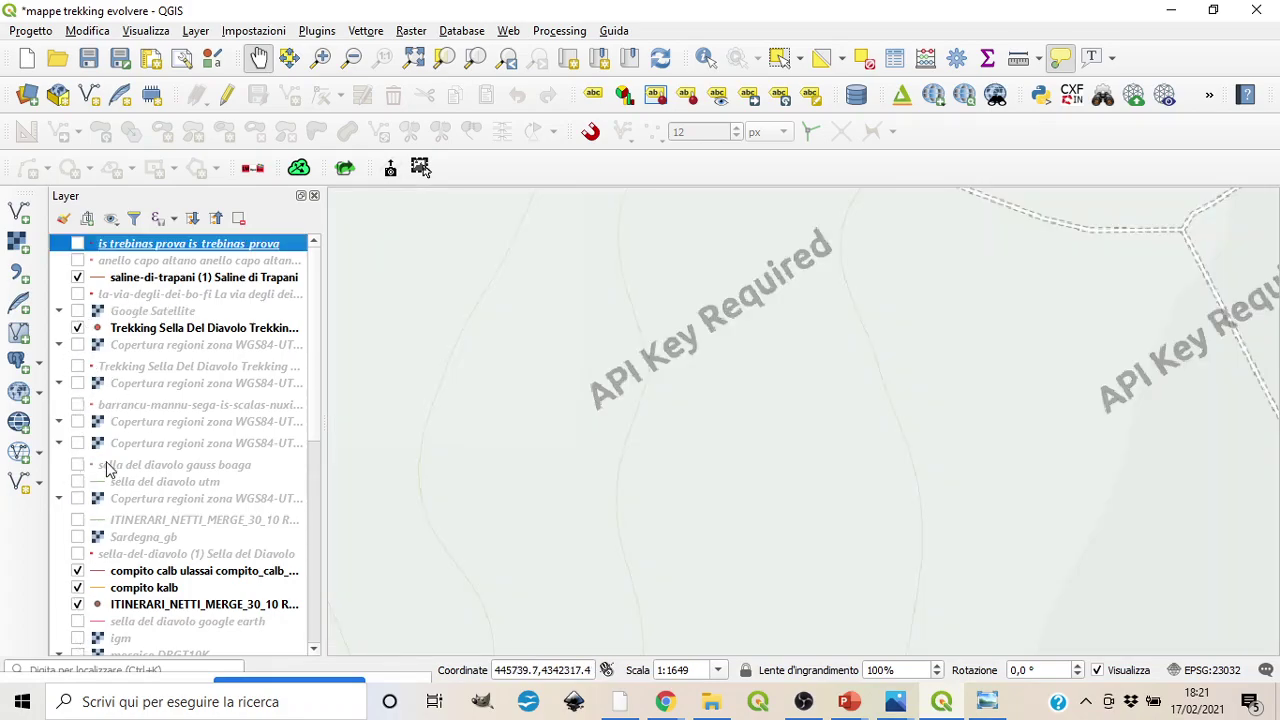
{"action": "scroll", "coordinate": [108, 470], "scroll_direction": "down", "scroll_amount": 5}
{"action": "scroll", "coordinate": [103, 542], "scroll_direction": "up", "scroll_amount": 2}
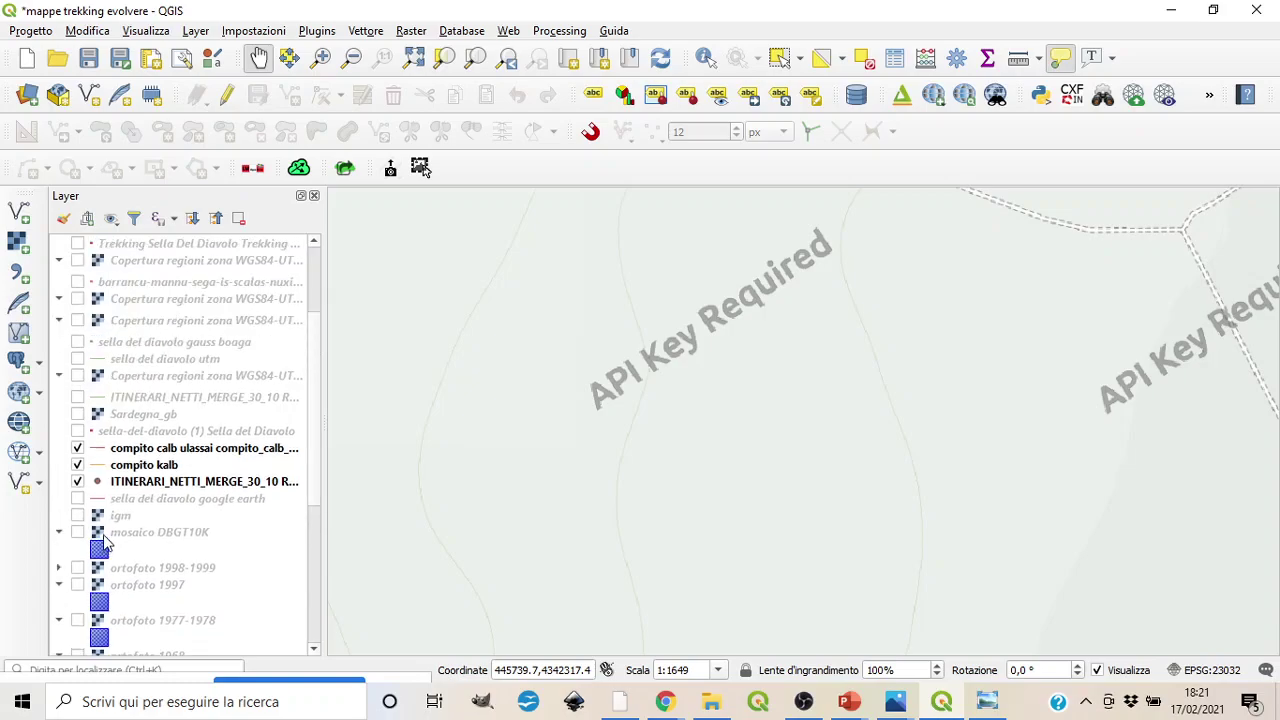
{"action": "scroll", "coordinate": [103, 542], "scroll_direction": "up", "scroll_amount": 3}
- Examine the base map from southern Sardinia across to the Italian mainland and the area around Bologna
{"action": "scroll", "coordinate": [680, 410], "scroll_direction": "down", "scroll_amount": 6}
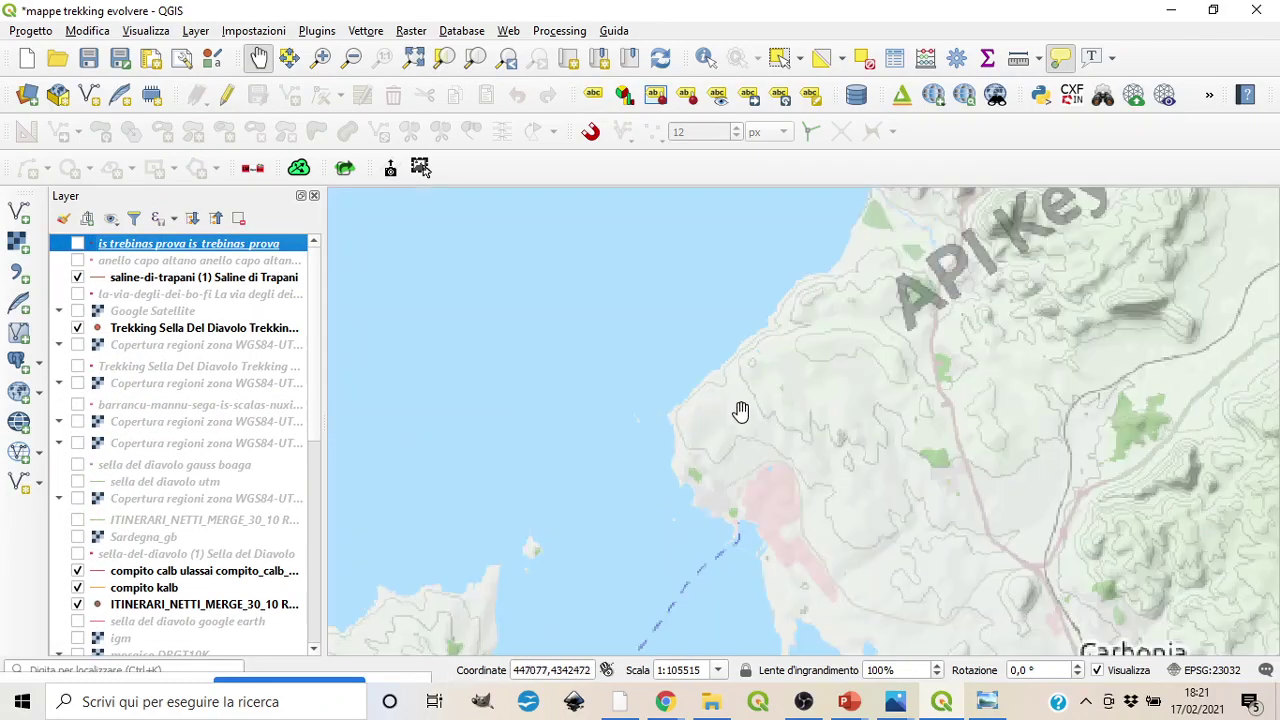
{"action": "scroll", "coordinate": [740, 411], "scroll_direction": "down", "scroll_amount": 3}
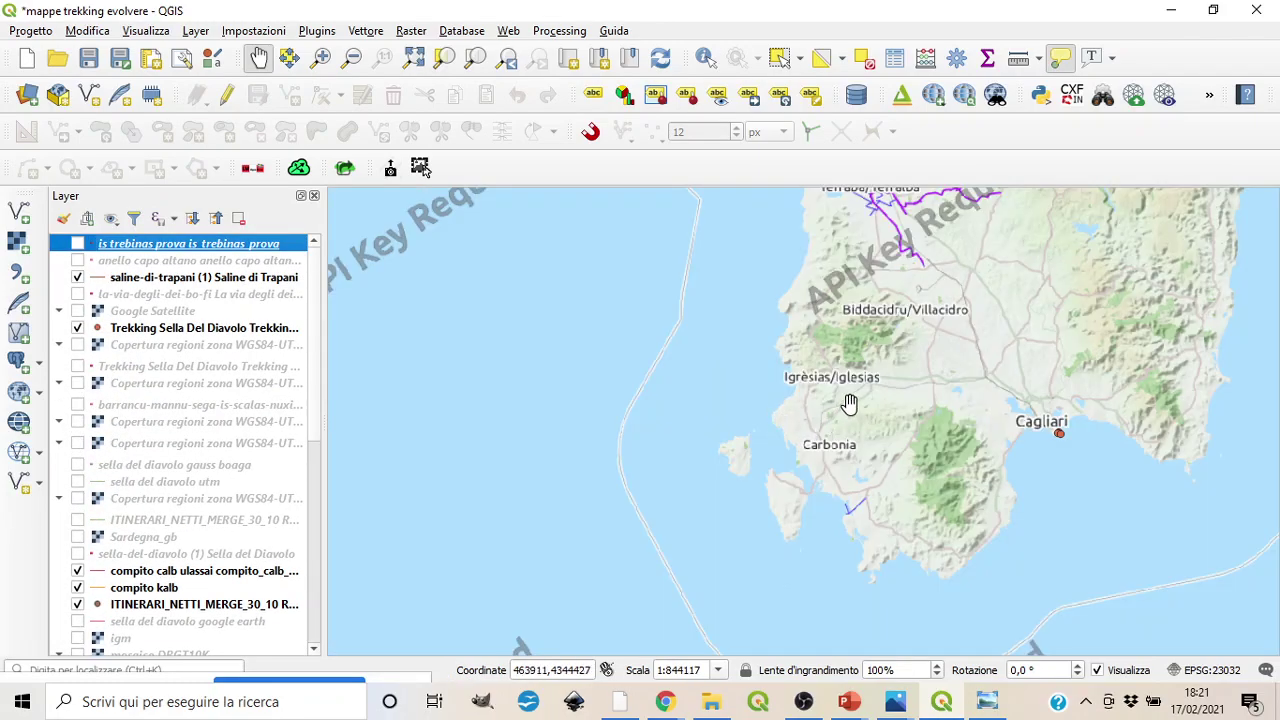
{"action": "left_click_drag", "start_coordinate": [849, 403], "coordinate": [765, 520]}
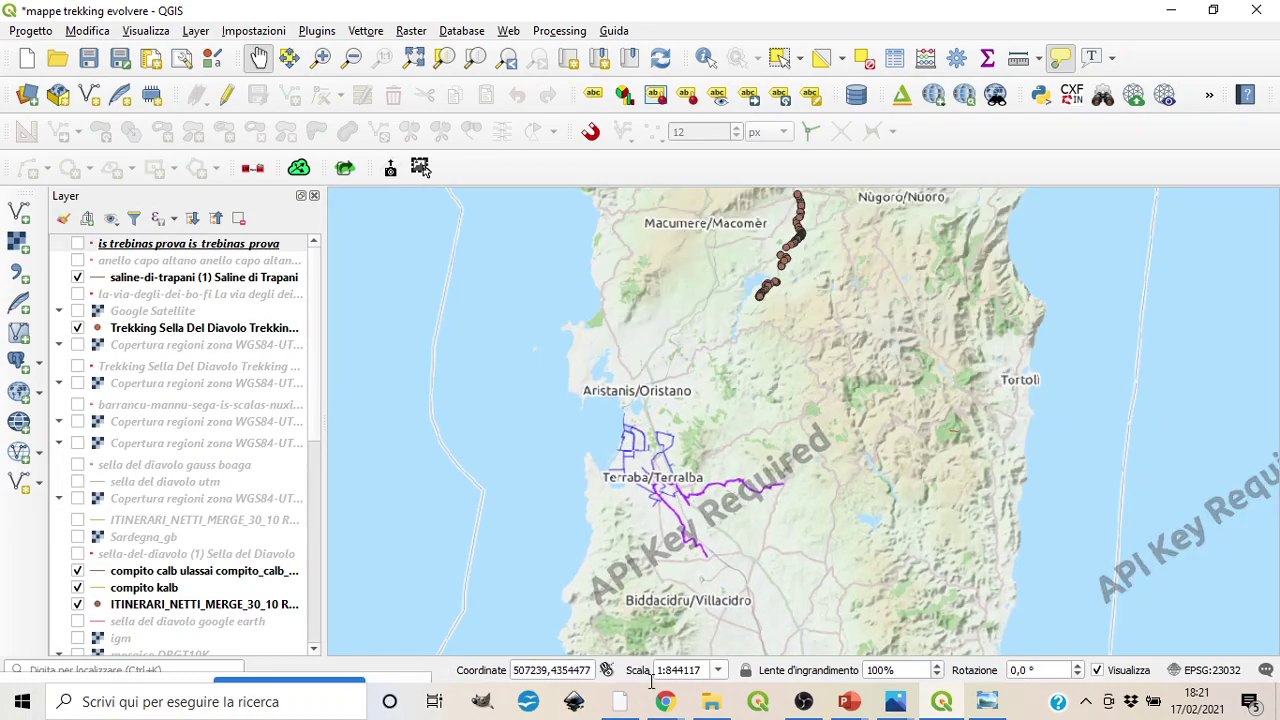
{"action": "scroll", "coordinate": [680, 520], "scroll_direction": "down", "scroll_amount": 7}
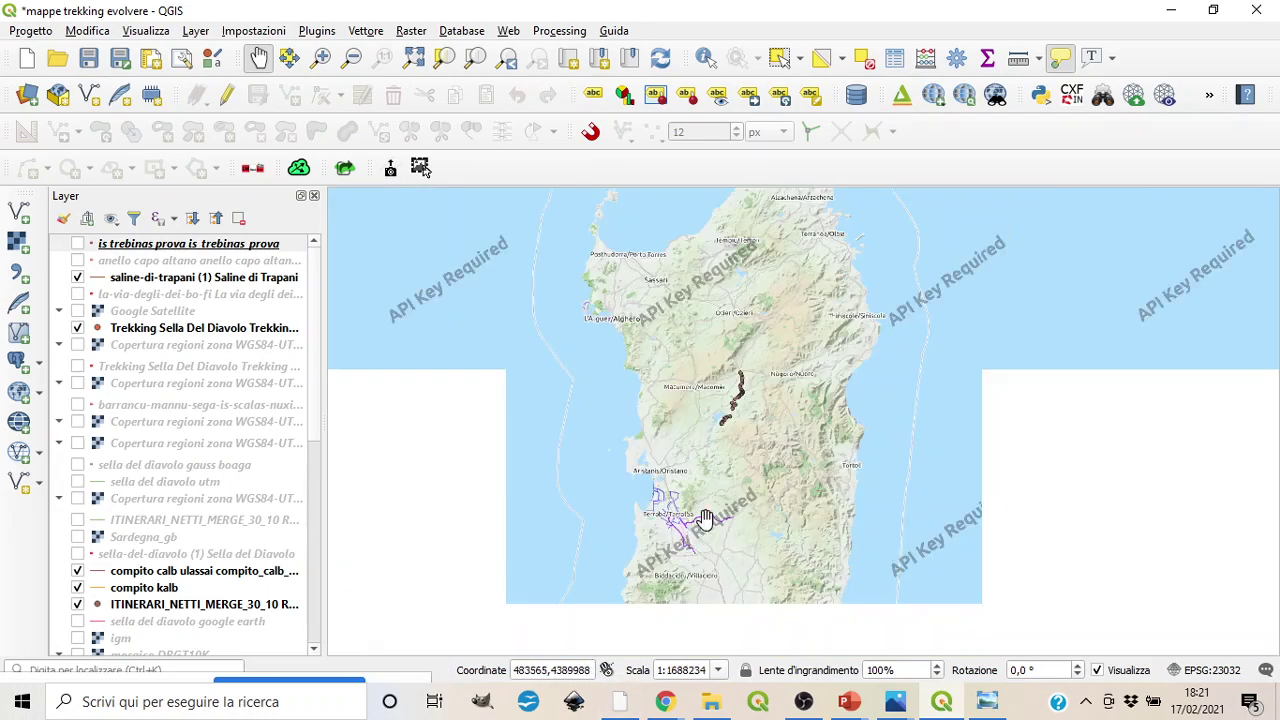
{"action": "left_click_drag", "start_coordinate": [886, 363], "coordinate": [766, 497]}
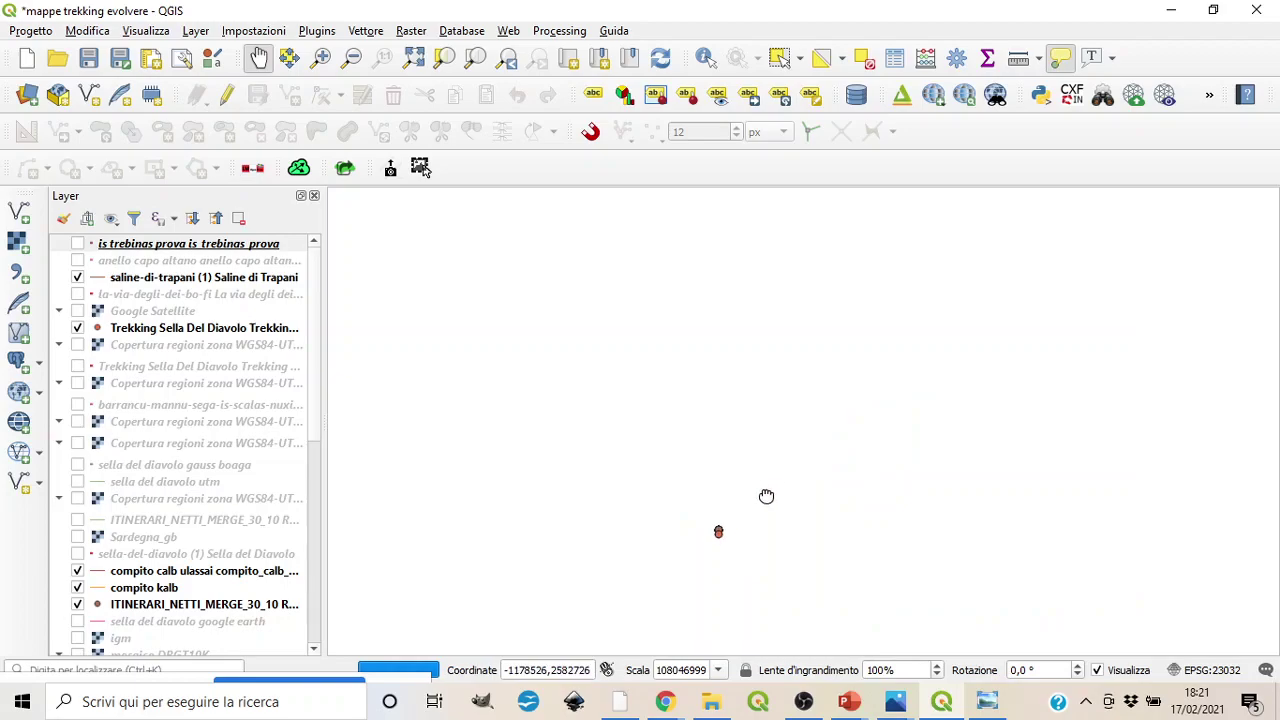
{"action": "scroll", "coordinate": [734, 523], "scroll_direction": "up", "scroll_amount": 4}
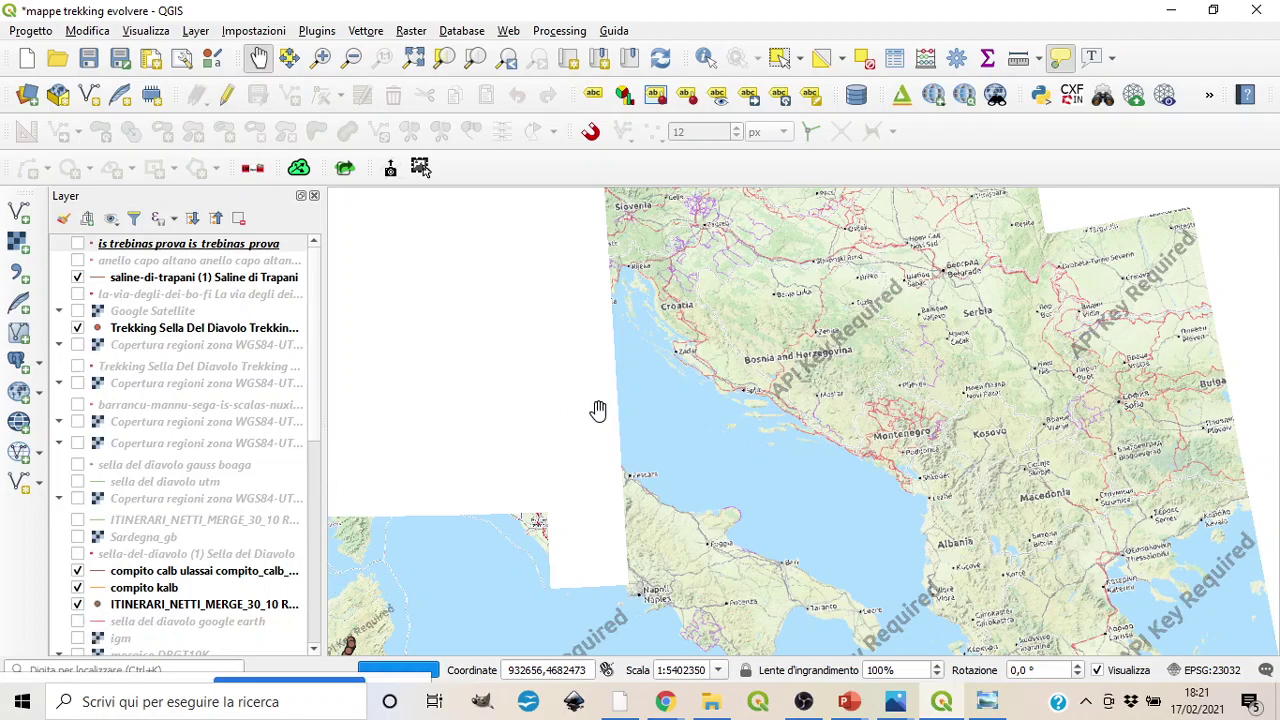
{"action": "key", "text": "Left"}
{"action": "key", "text": "Up"}
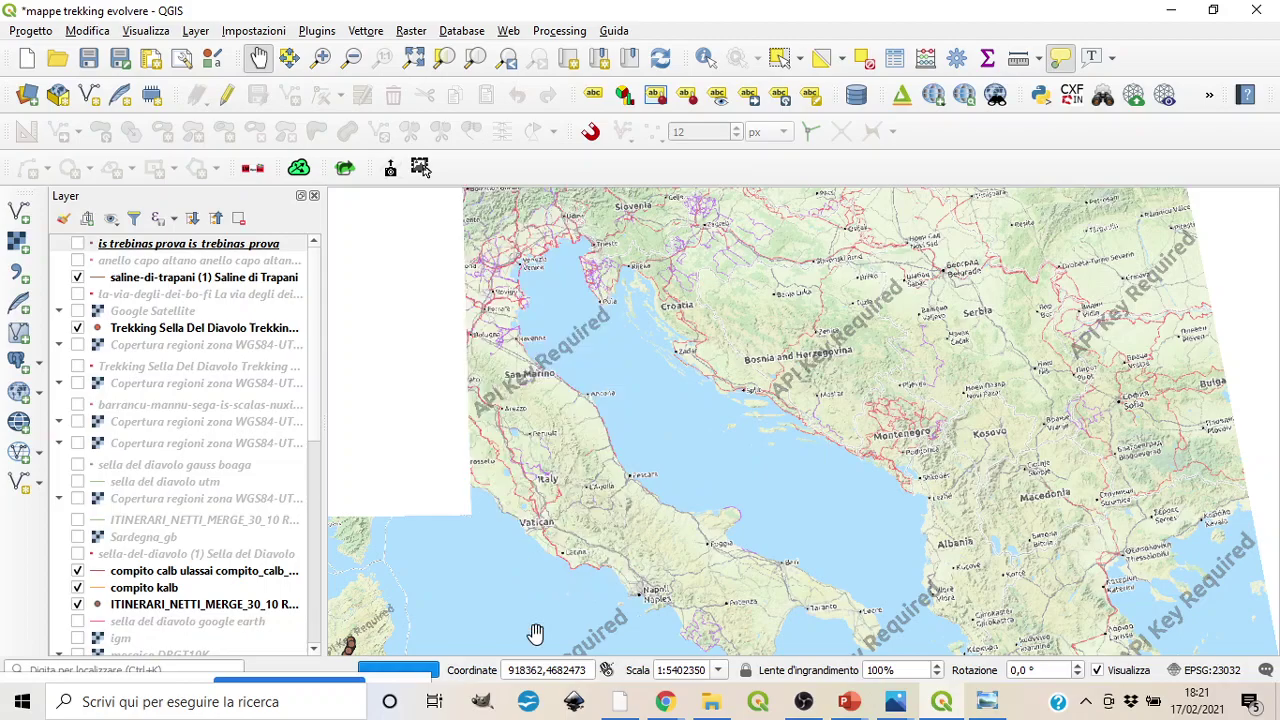
{"action": "scroll", "coordinate": [760, 503], "scroll_direction": "up", "scroll_amount": 2}
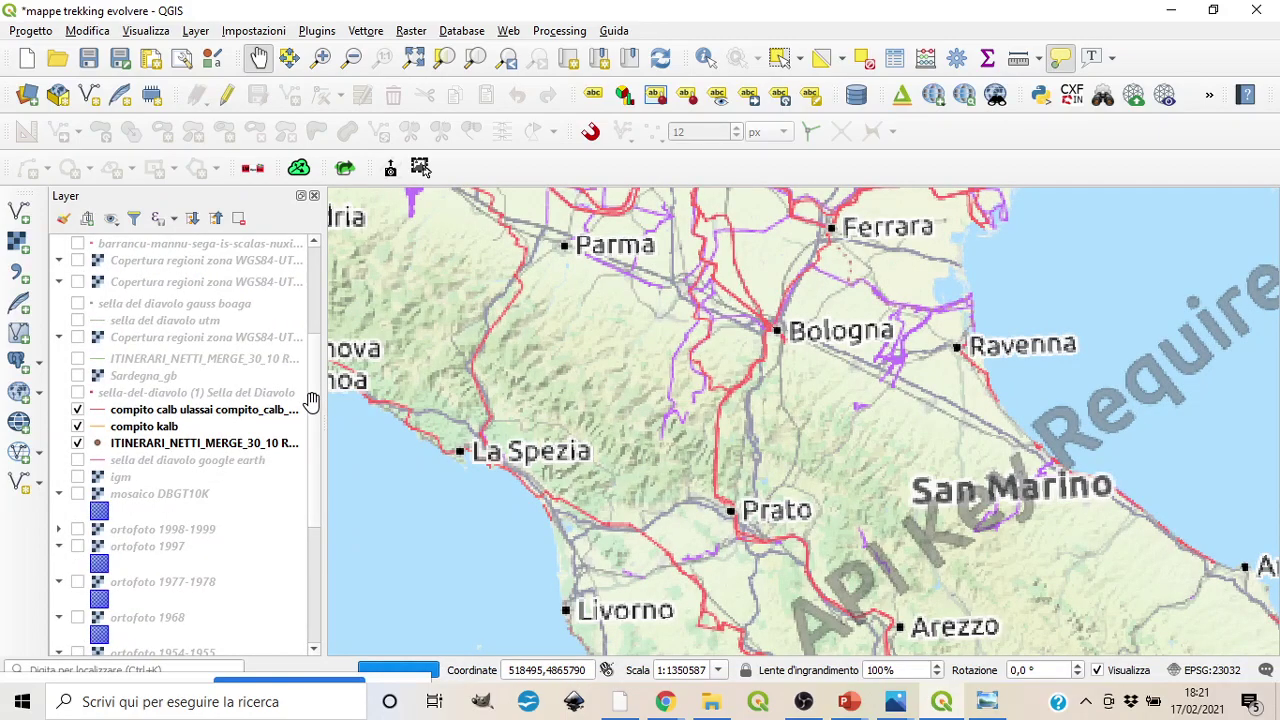
- Hide the OSM Cycle map layer at the end of the layer list and widen the list slightly
{"action": "scroll", "coordinate": [318, 510], "scroll_direction": "down", "scroll_amount": 5}
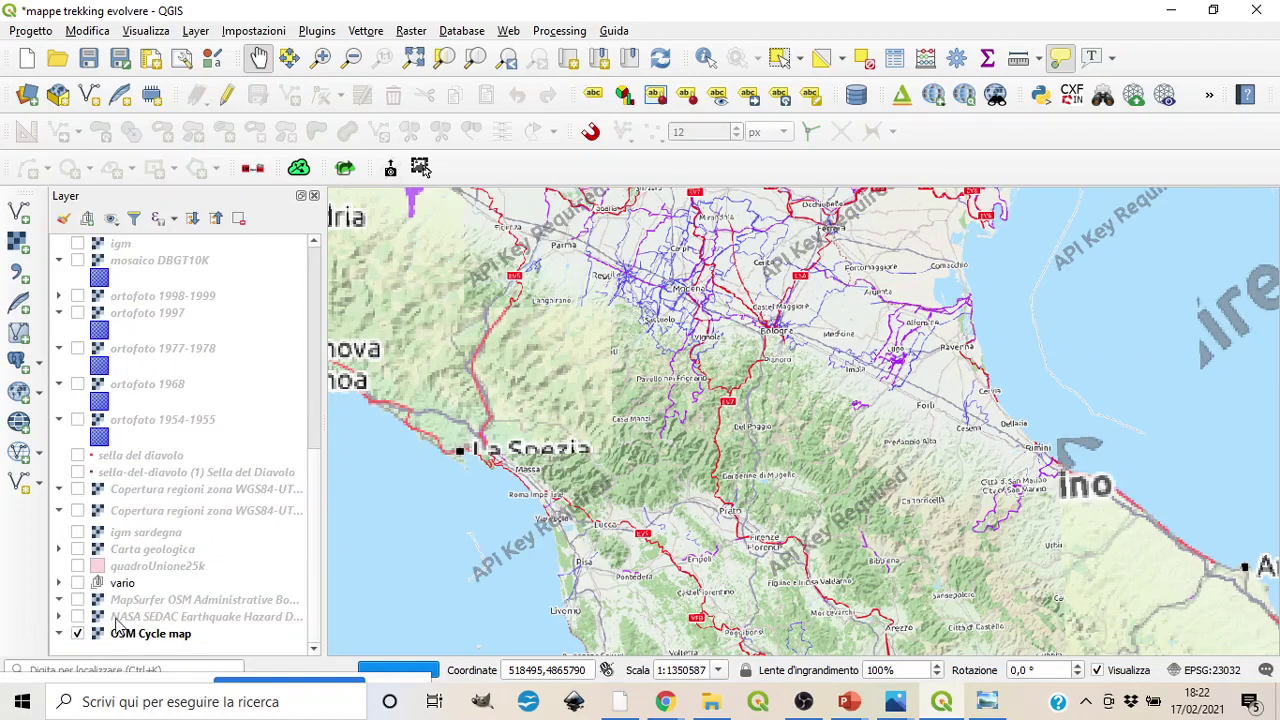
{"action": "left_click", "coordinate": [78, 634]}
{"action": "left_click_drag", "start_coordinate": [322, 580], "coordinate": [329, 509]}
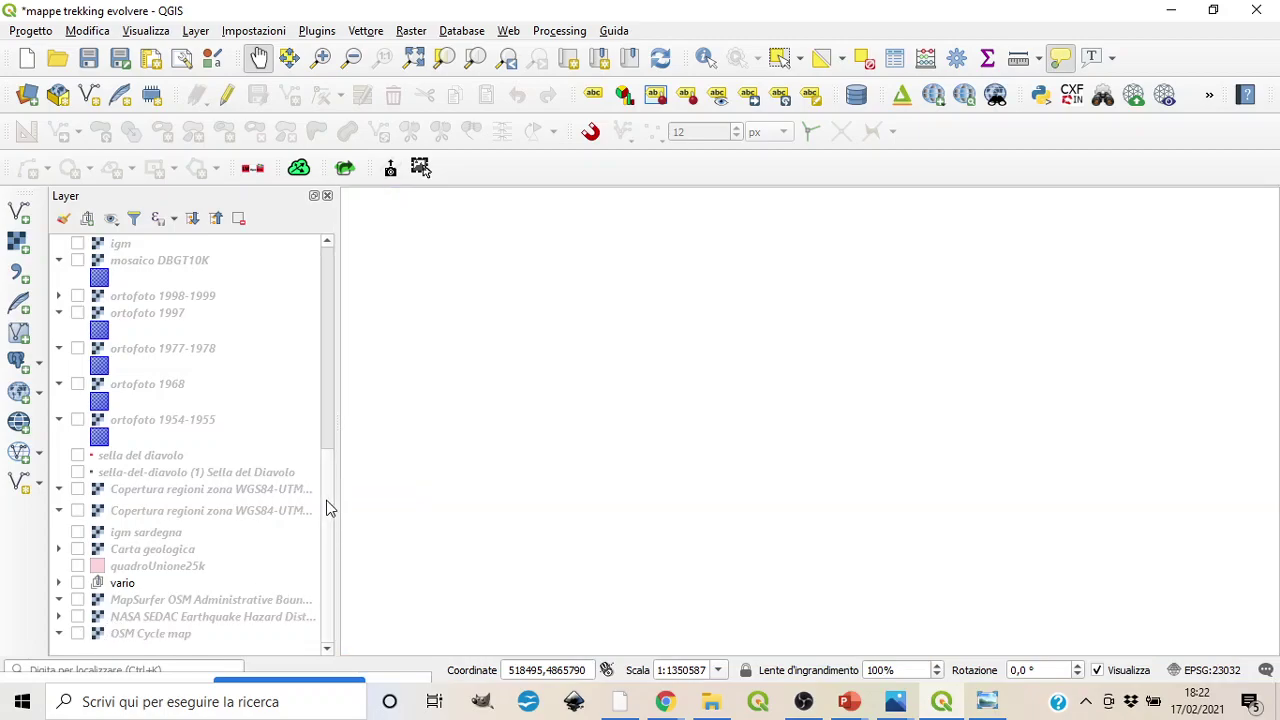
- Show the Copertura regioni zona WGS84-UTM layer just below barrancu-mannu-sega-is-scalas-nuxis, inspect its topographic sheets around Bologna, and hide it again
{"action": "scroll", "coordinate": [180, 400], "scroll_direction": "up", "scroll_amount": 15}
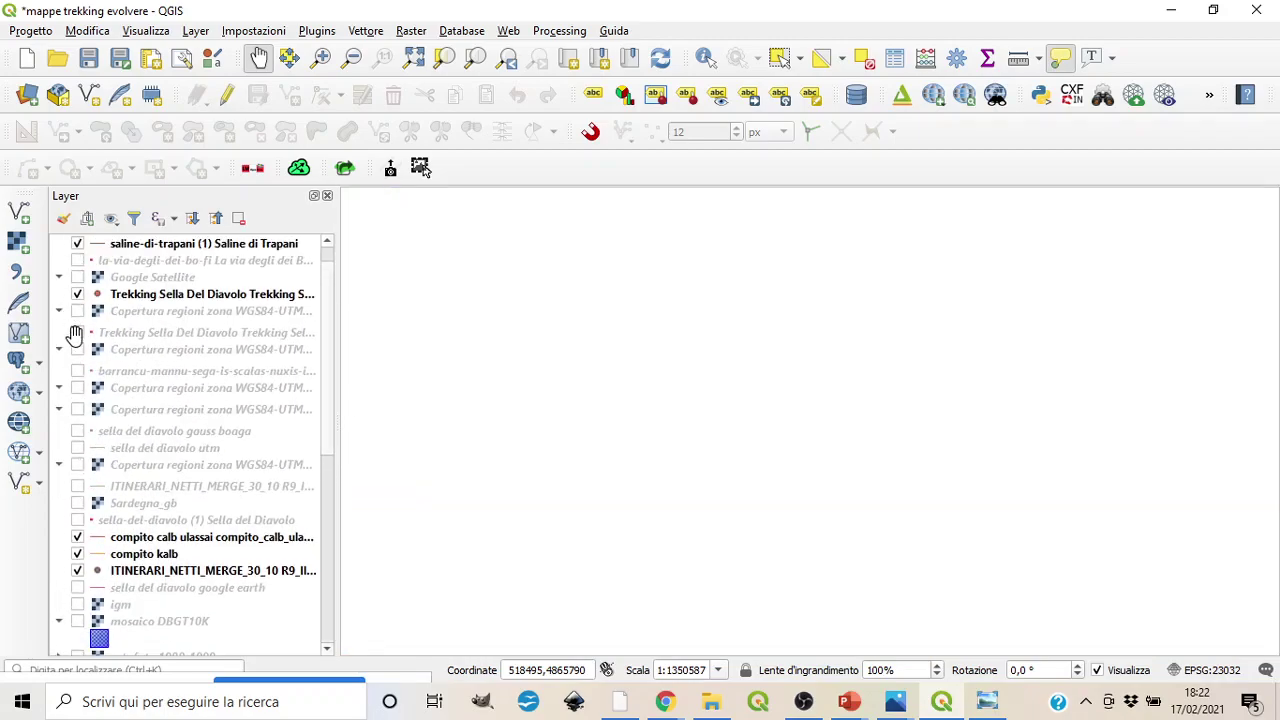
{"action": "left_click", "coordinate": [78, 388]}
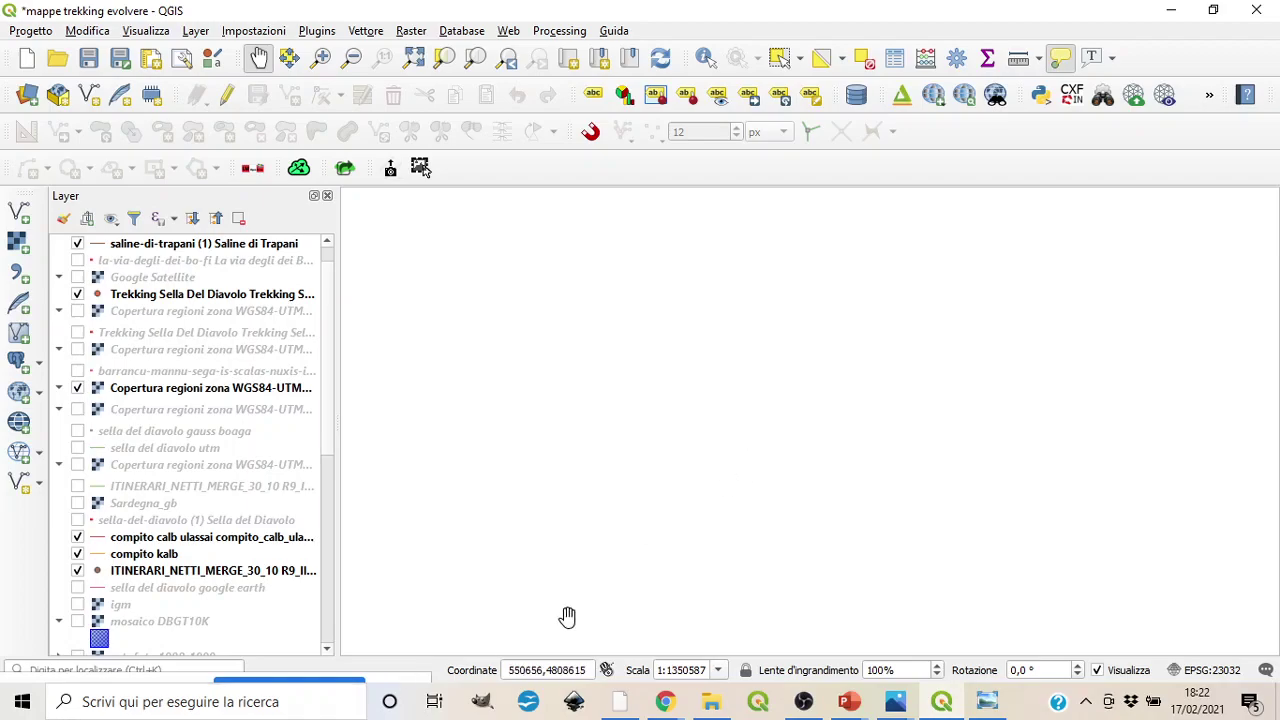
{"action": "scroll", "coordinate": [755, 500], "scroll_direction": "up", "scroll_amount": 3}
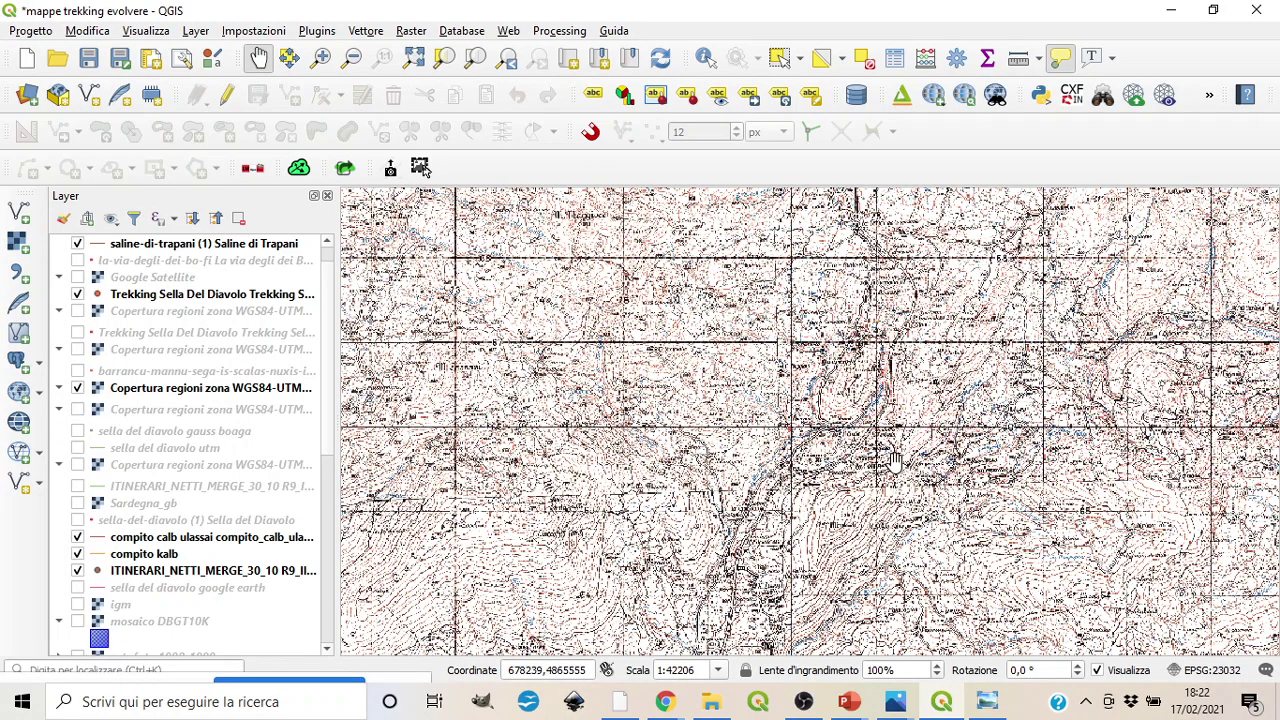
{"action": "scroll", "coordinate": [893, 459], "scroll_direction": "down", "scroll_amount": 1}
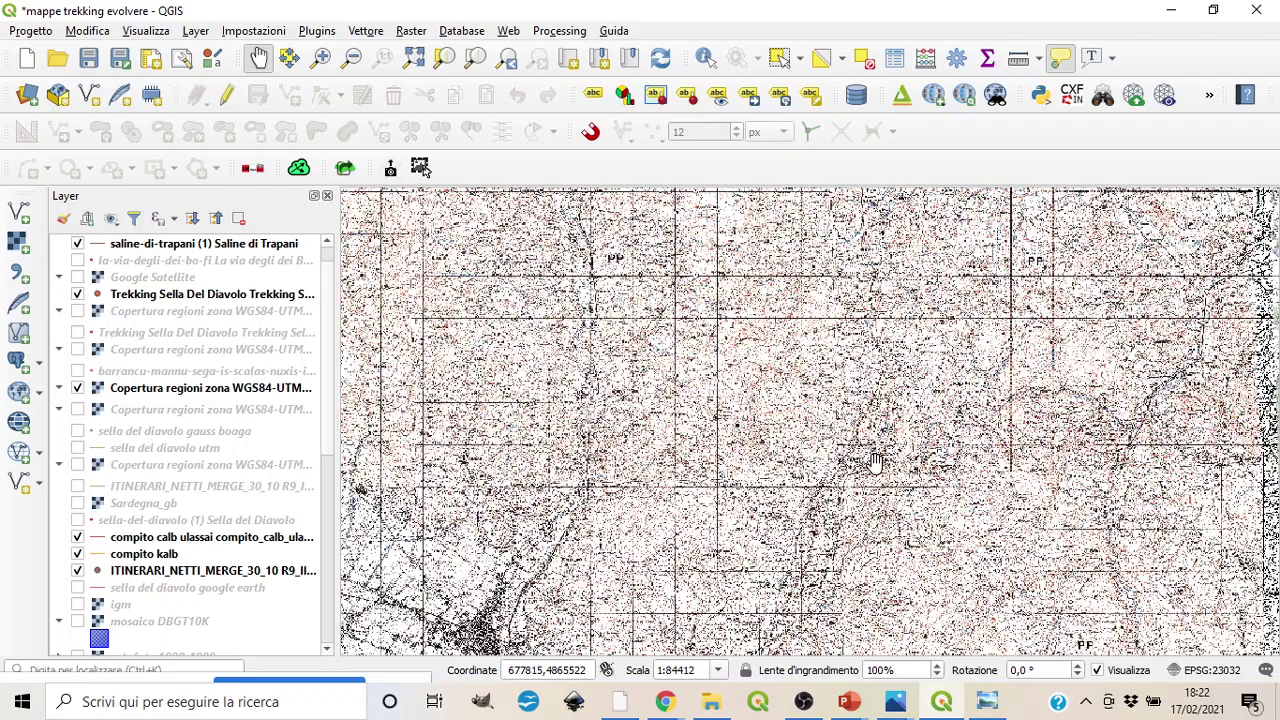
{"action": "left_click_drag", "start_coordinate": [843, 412], "coordinate": [917, 669]}
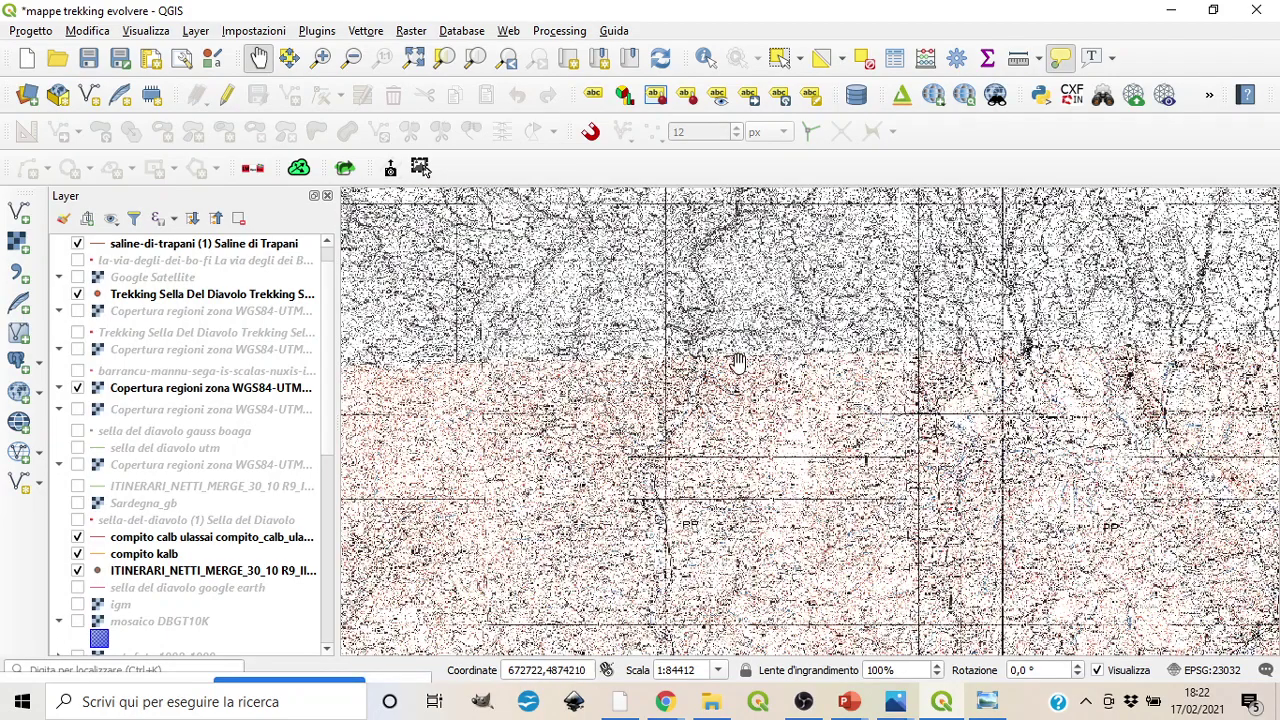
{"action": "left_click_drag", "start_coordinate": [737, 362], "coordinate": [927, 639]}
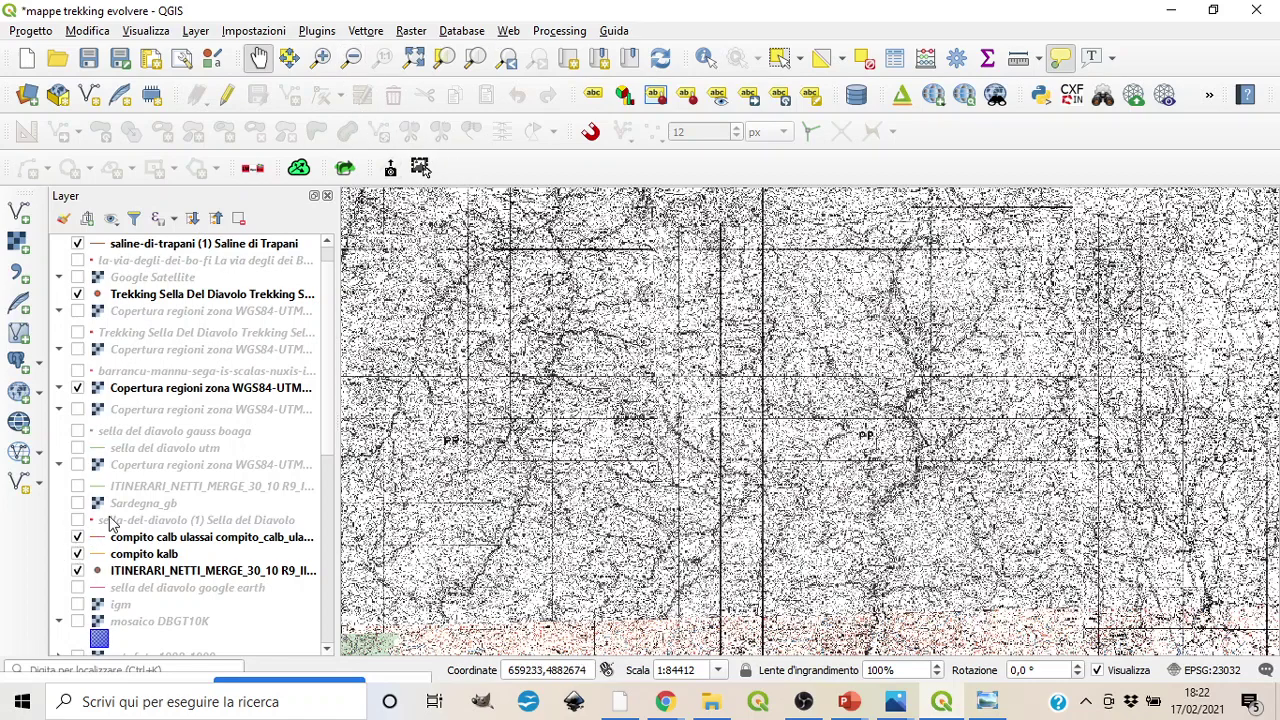
{"action": "scroll", "coordinate": [112, 524], "scroll_direction": "up", "scroll_amount": 1}
{"action": "left_click", "coordinate": [78, 421]}
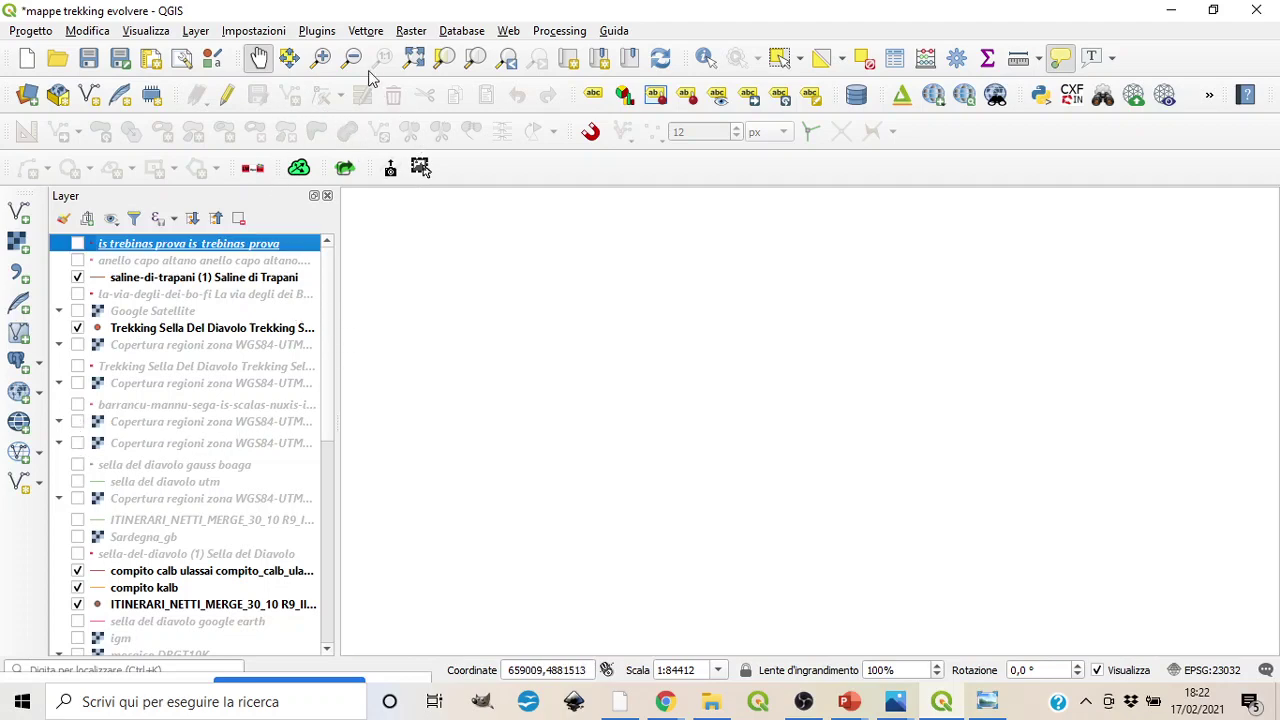
- Start adding a WMS/WMTS layer so that the data source manager shows its connection settings
{"action": "left_click", "coordinate": [200, 32]}
{"action": "left_click", "coordinate": [250, 15]}
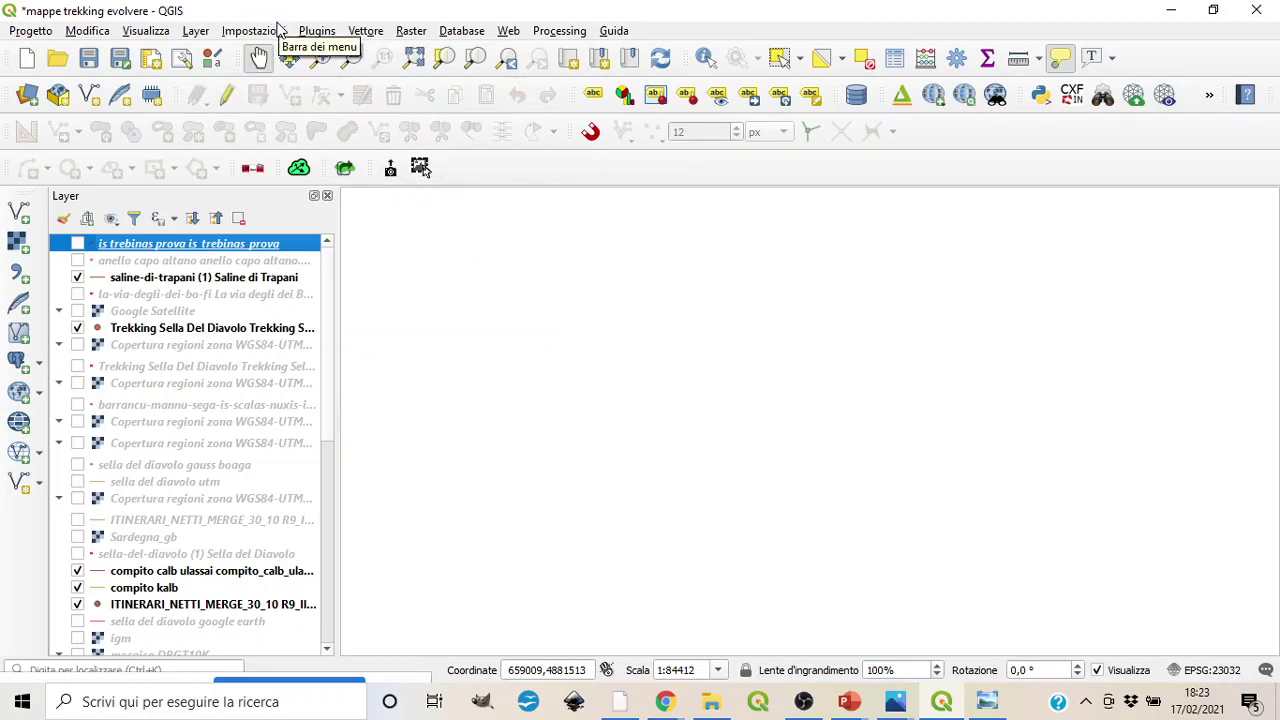
{"action": "left_click", "coordinate": [196, 31]}
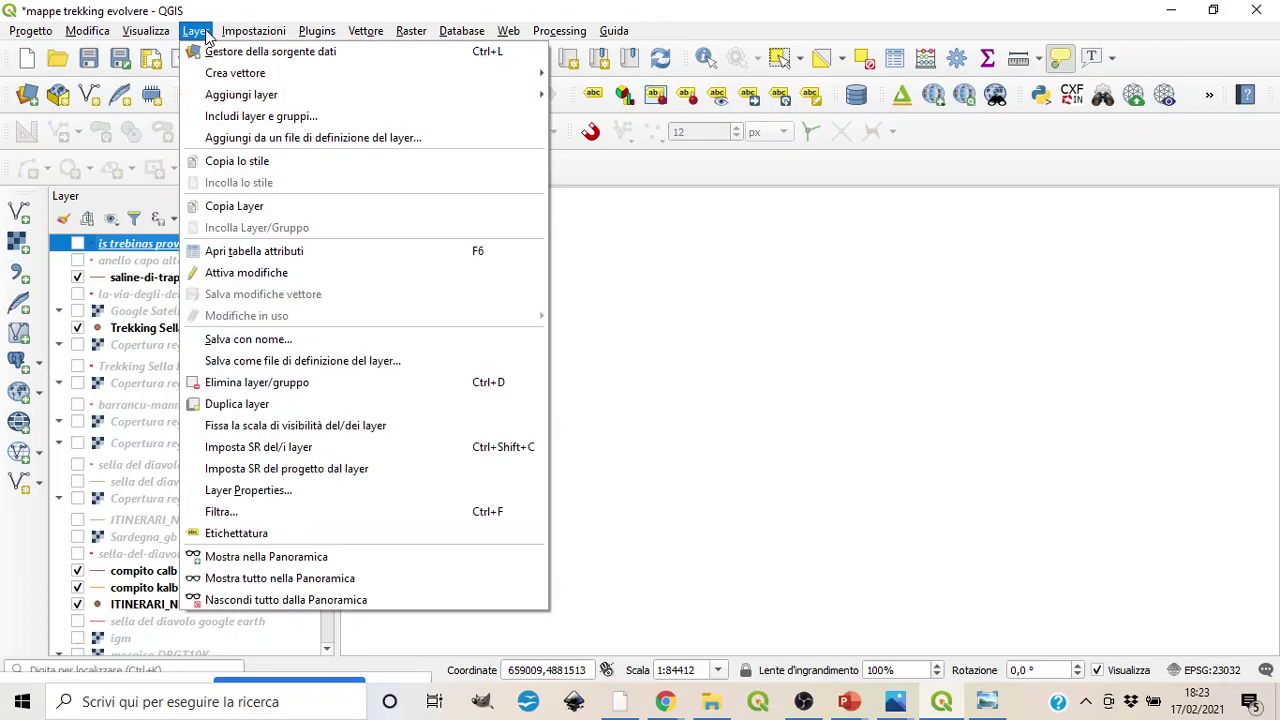
{"action": "mouse_move", "coordinate": [287, 96]}
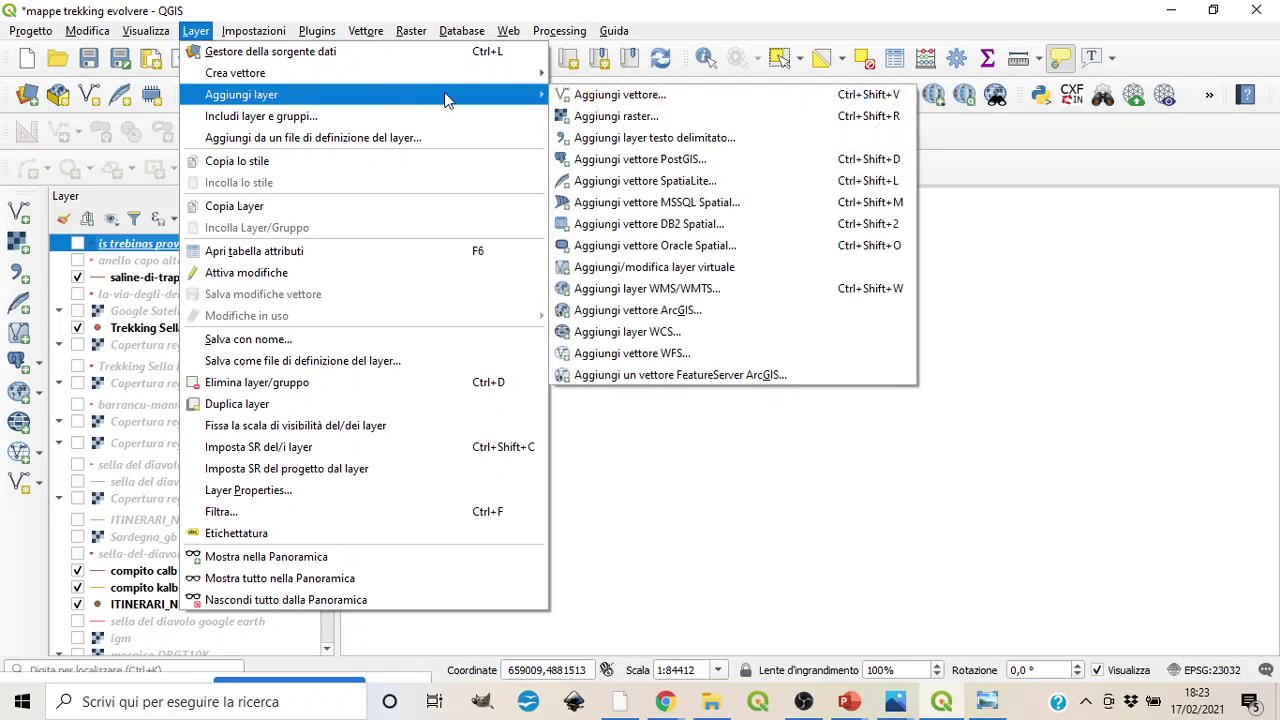
{"action": "left_click", "coordinate": [643, 290]}
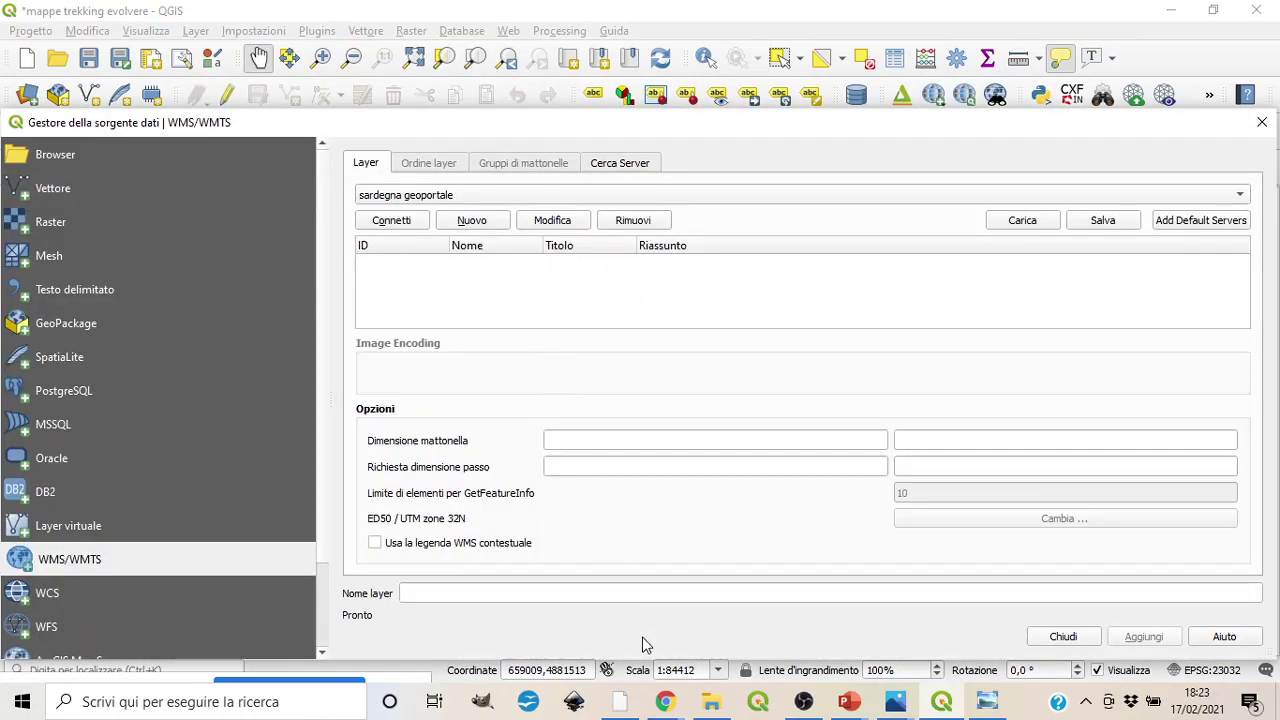
- Switch to Chrome and bring up the already open Geoportale Nazionale page about the WMS consultation service
{"action": "mouse_move", "coordinate": [665, 700]}
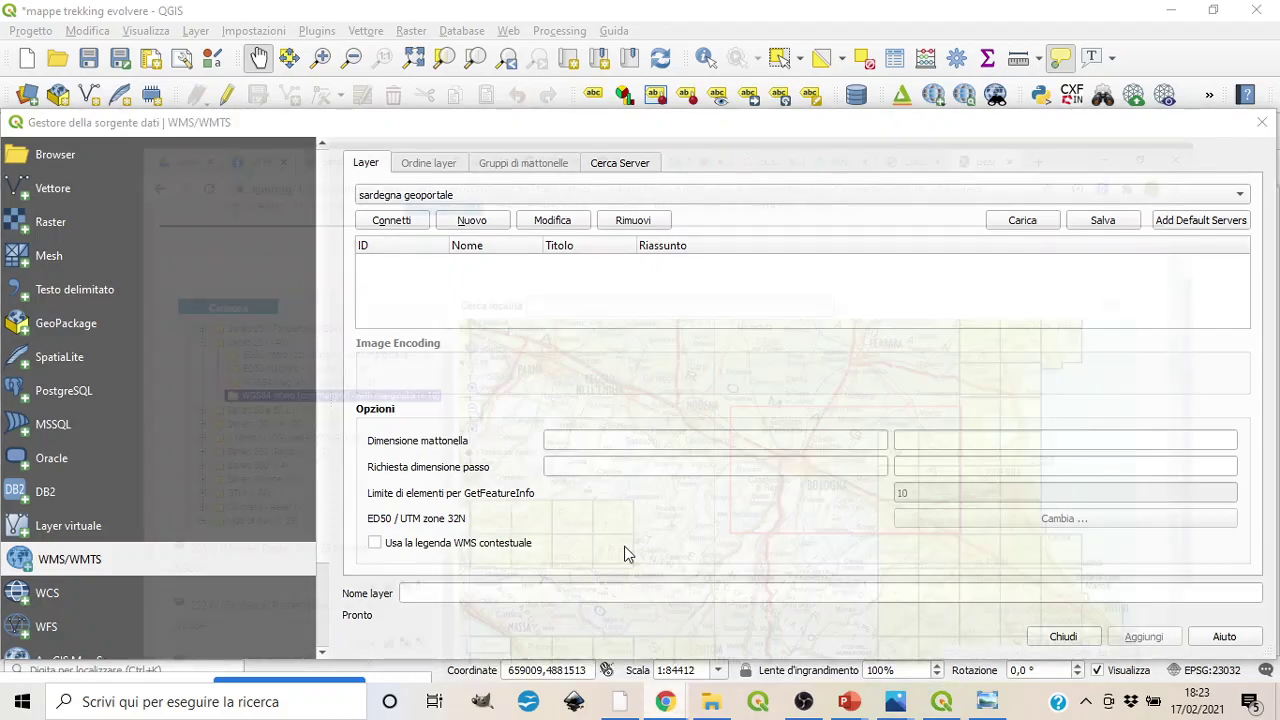
{"action": "left_click", "coordinate": [625, 553]}
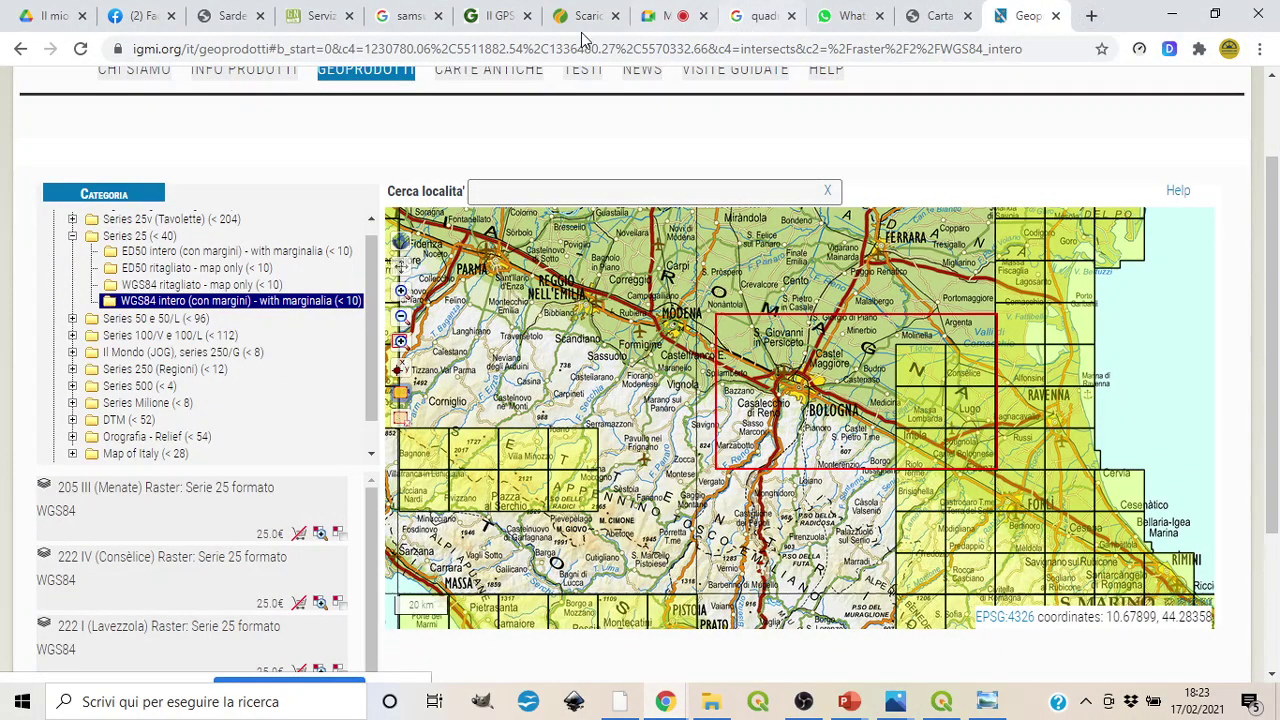
{"action": "left_click", "coordinate": [318, 20]}
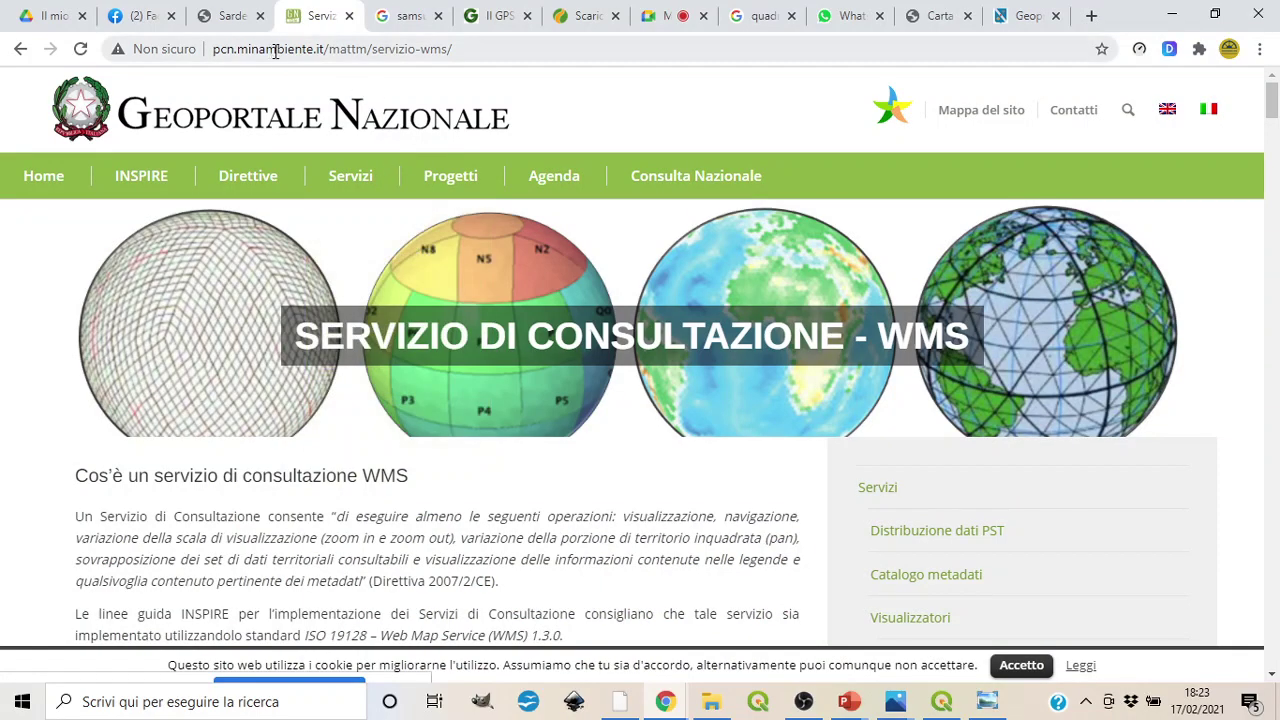
- Open the Visualizzatori page of the Geoportale Nazionale and look through its viewers and related services
{"action": "mouse_move", "coordinate": [348, 178]}
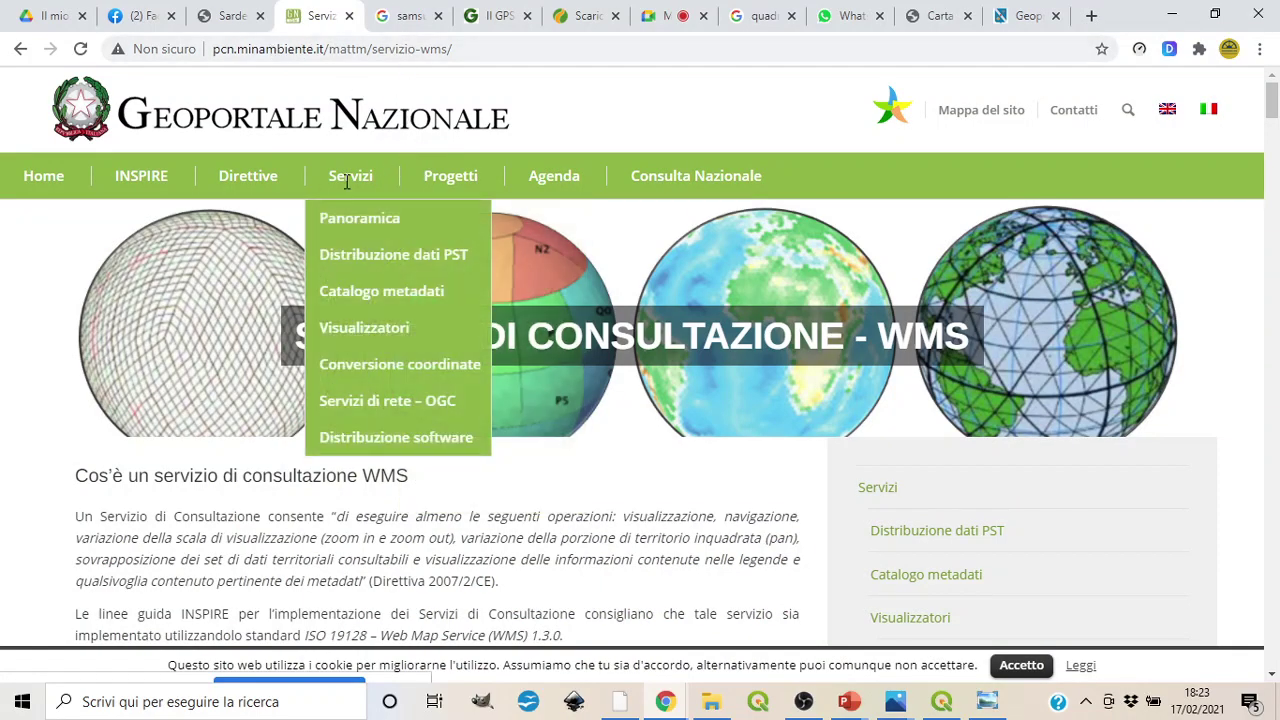
{"action": "left_click", "coordinate": [352, 332]}
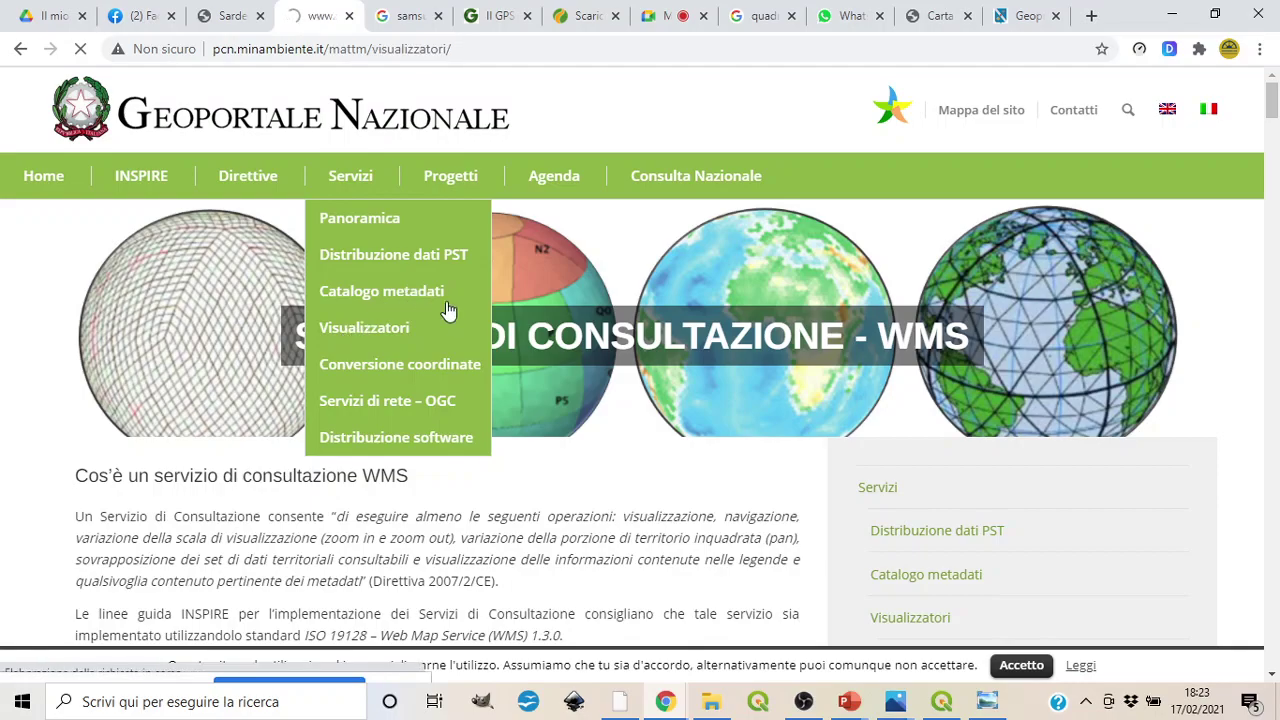
{"action": "scroll", "coordinate": [309, 325], "scroll_direction": "down", "scroll_amount": 3}
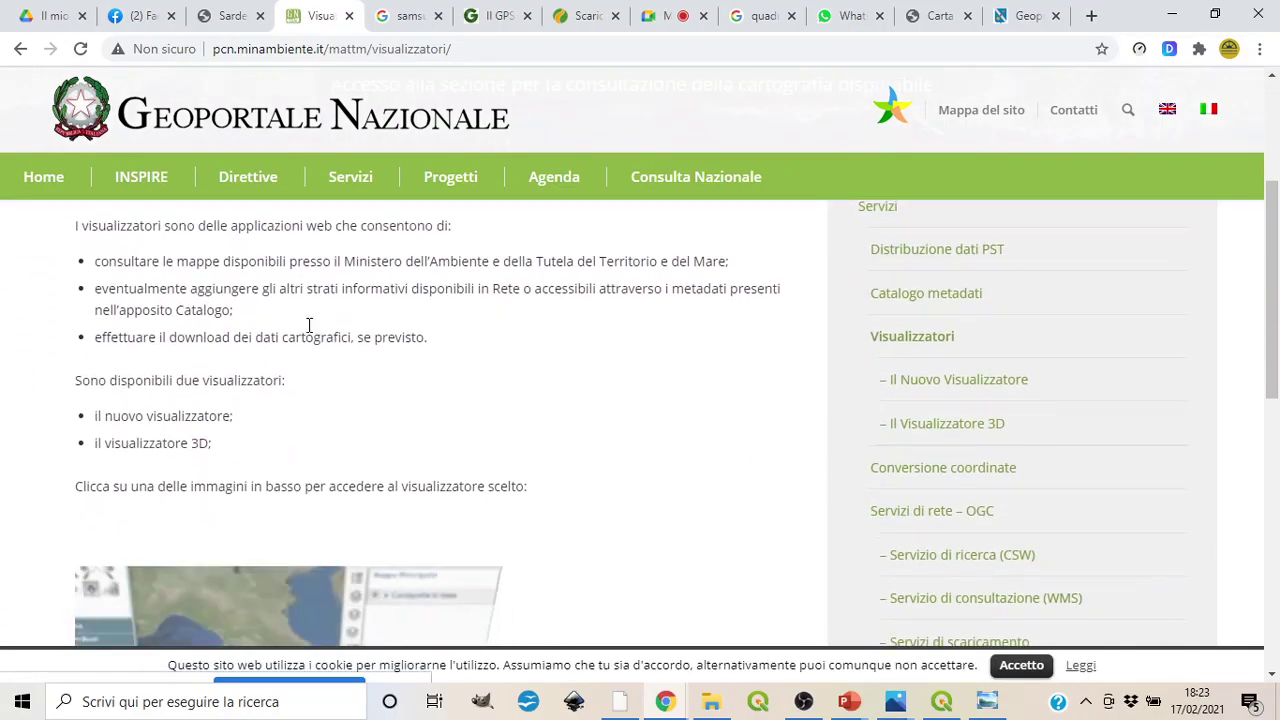
{"action": "scroll", "coordinate": [309, 325], "scroll_direction": "up", "scroll_amount": 3}
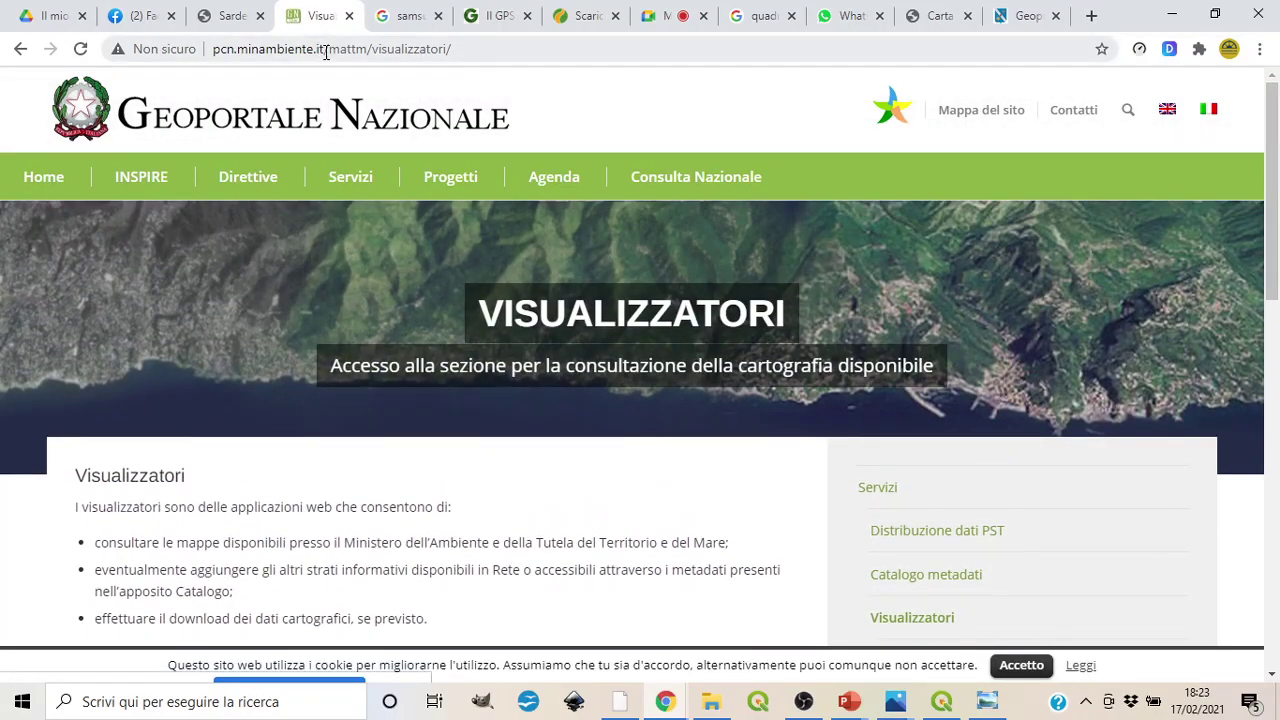
{"action": "scroll", "coordinate": [494, 440], "scroll_direction": "down", "scroll_amount": 3}
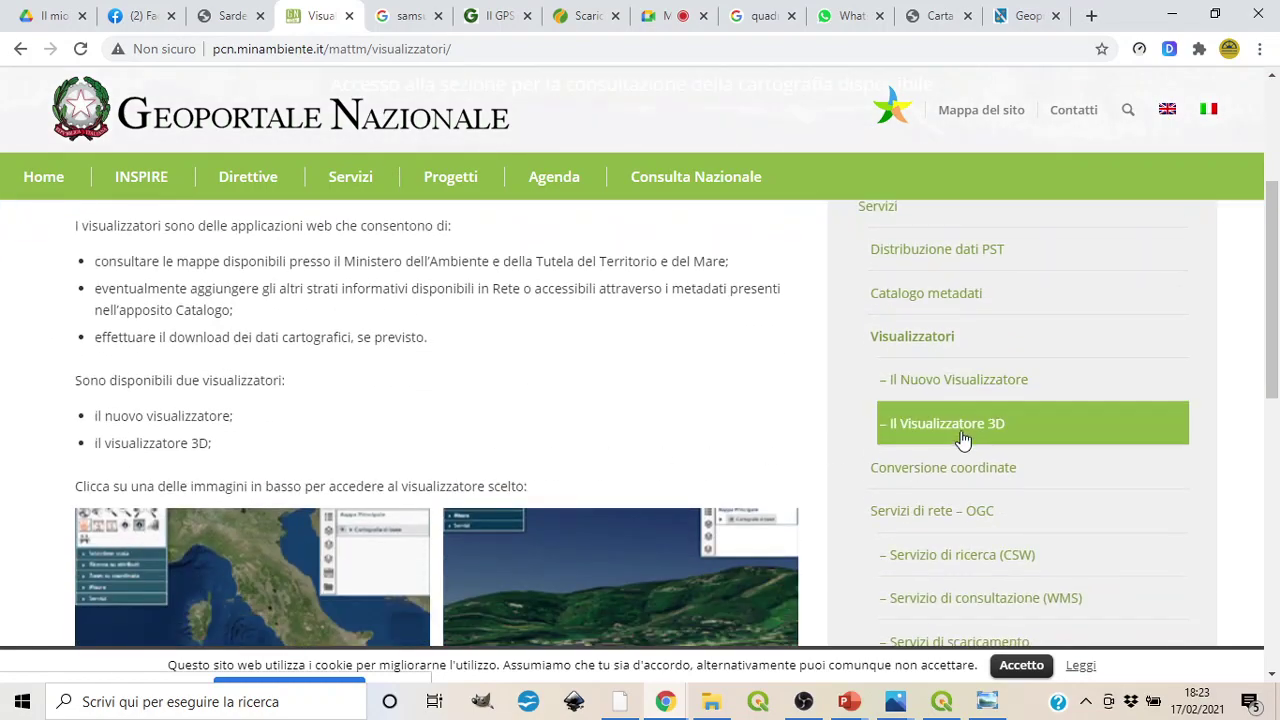
- Open the Servizio di consultazione (WMS) page and browse the first entries of the WMS catalogue
{"action": "scroll", "coordinate": [962, 440], "scroll_direction": "down", "scroll_amount": 1}
{"action": "left_click", "coordinate": [1037, 514]}
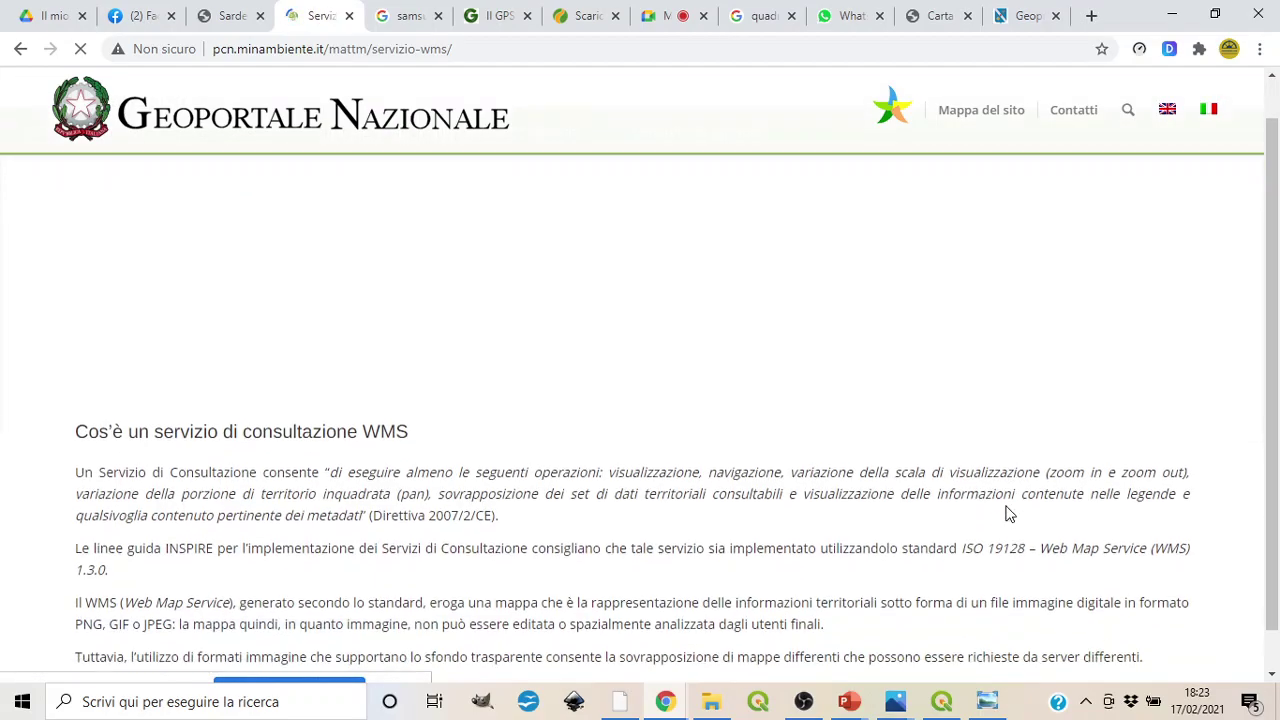
{"action": "scroll", "coordinate": [870, 480], "scroll_direction": "down", "scroll_amount": 3}
{"action": "scroll", "coordinate": [651, 514], "scroll_direction": "down", "scroll_amount": 2}
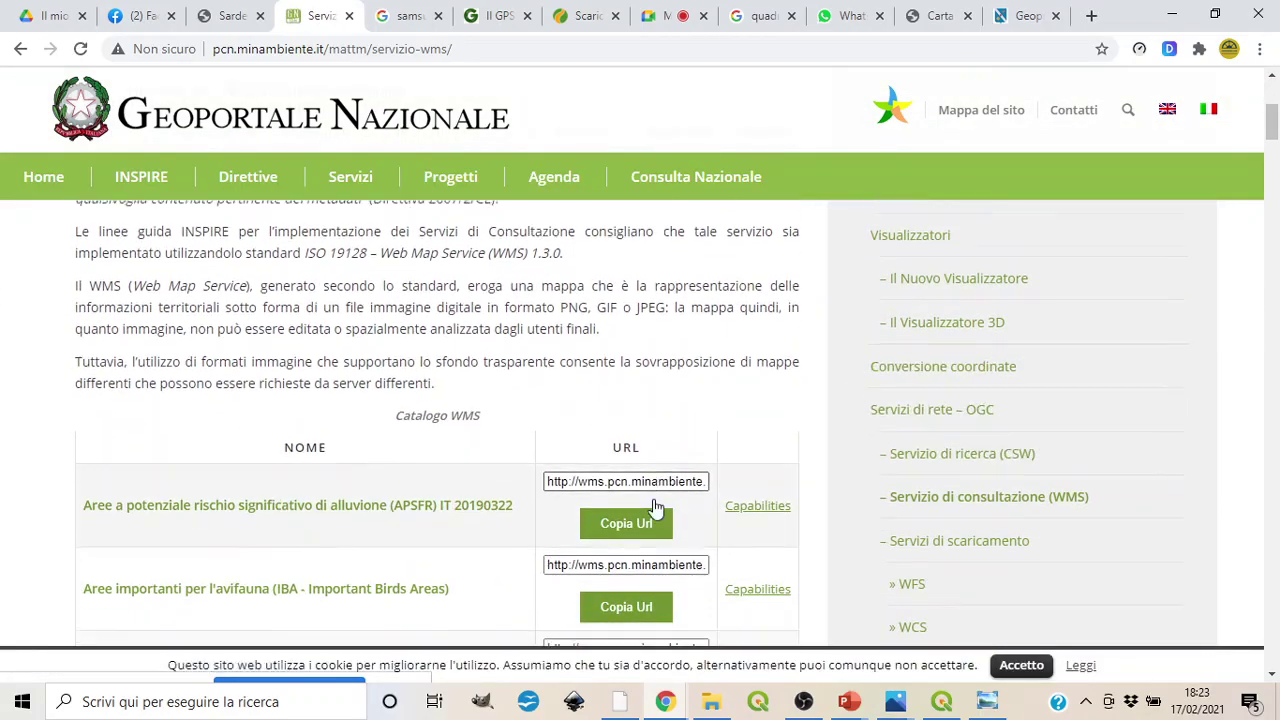
{"action": "scroll", "coordinate": [308, 498], "scroll_direction": "down", "scroll_amount": 2}
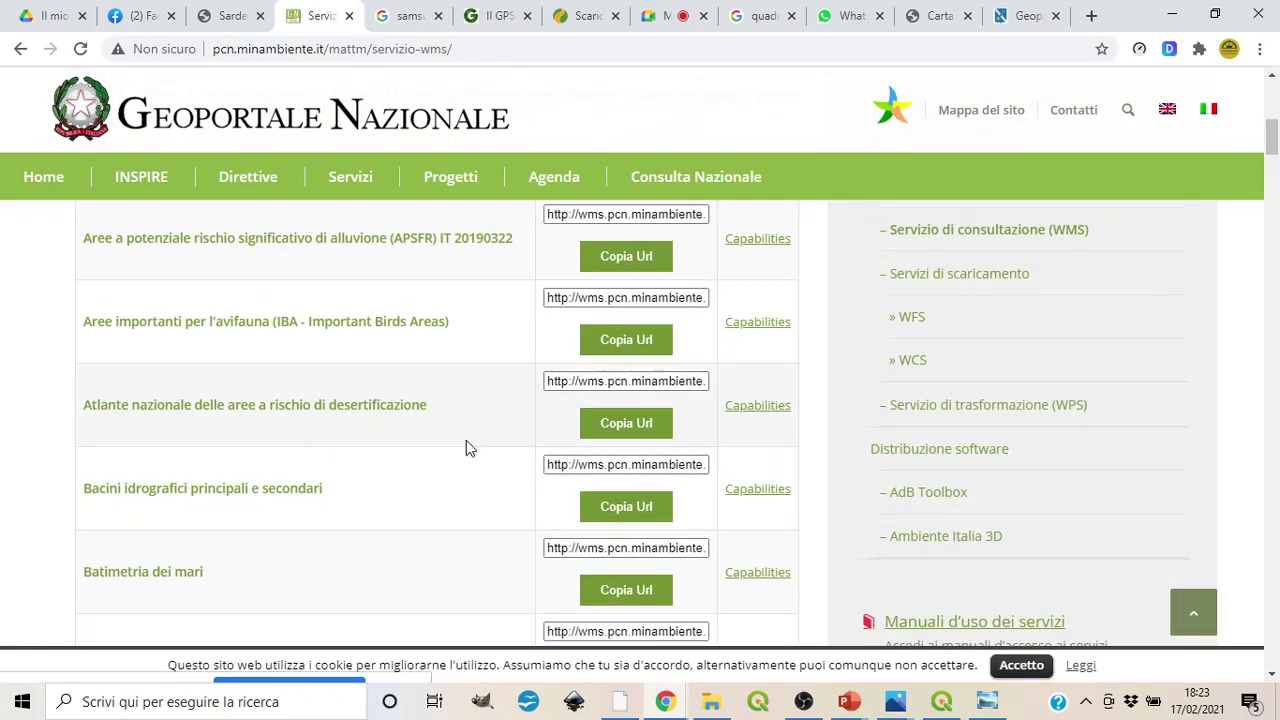
- Look through the WMS catalogue's geological, geolithological and base cartography entries, down to the IGM 100.000 and 25.000 maps
{"action": "scroll", "coordinate": [300, 482], "scroll_direction": "down", "scroll_amount": 6}
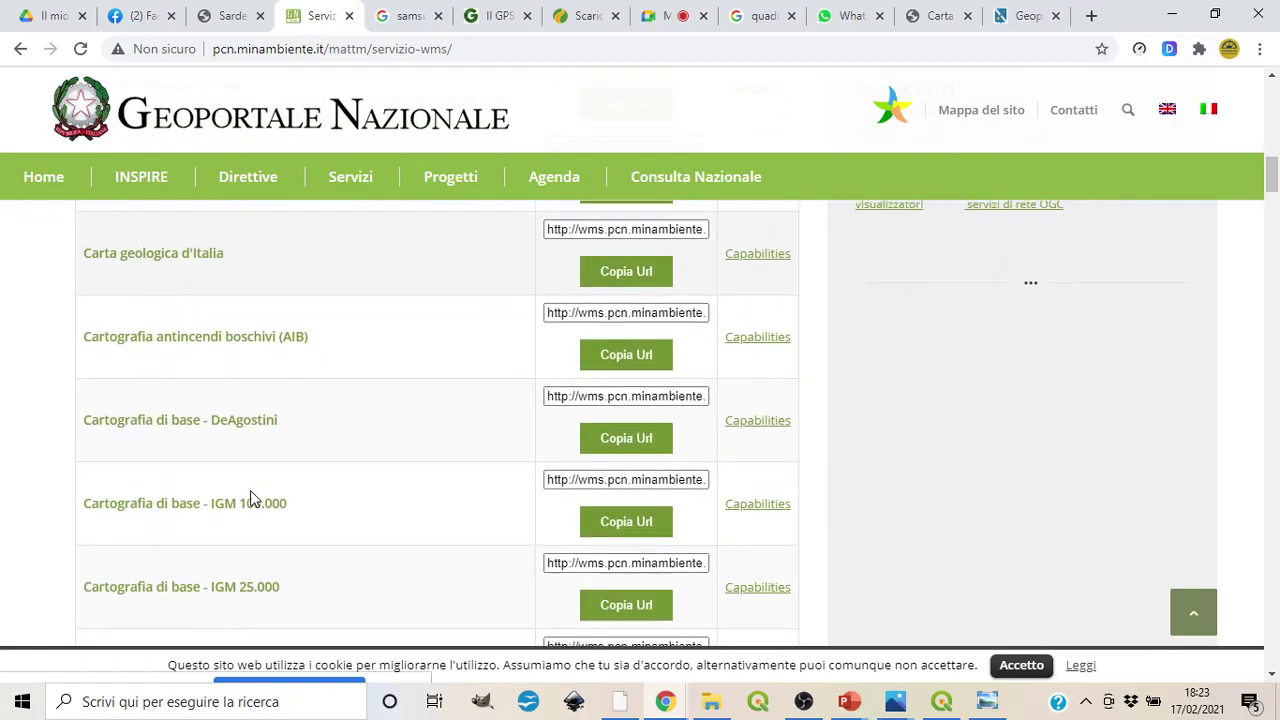
{"action": "scroll", "coordinate": [250, 490], "scroll_direction": "up", "scroll_amount": 1}
{"action": "scroll", "coordinate": [263, 571], "scroll_direction": "down", "scroll_amount": 1}
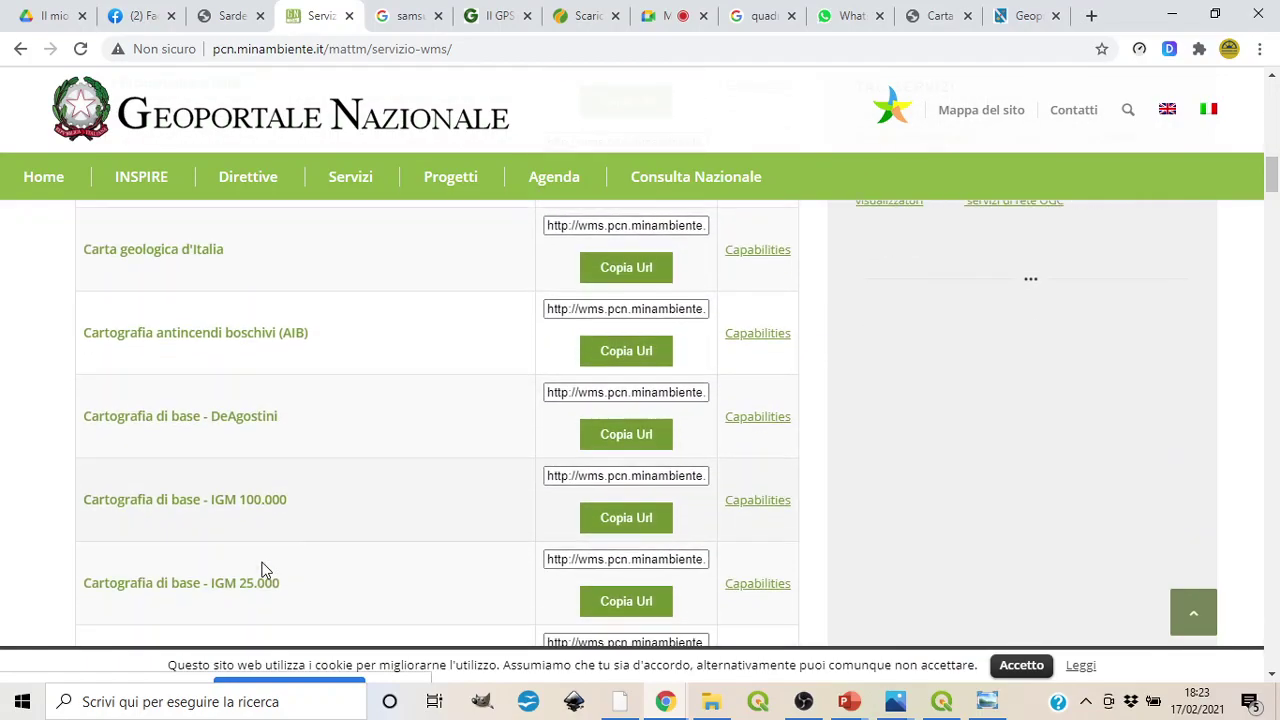
{"action": "scroll", "coordinate": [181, 415], "scroll_direction": "up", "scroll_amount": 3}
{"action": "scroll", "coordinate": [181, 410], "scroll_direction": "up", "scroll_amount": 2}
{"action": "scroll", "coordinate": [166, 334], "scroll_direction": "down", "scroll_amount": 12}
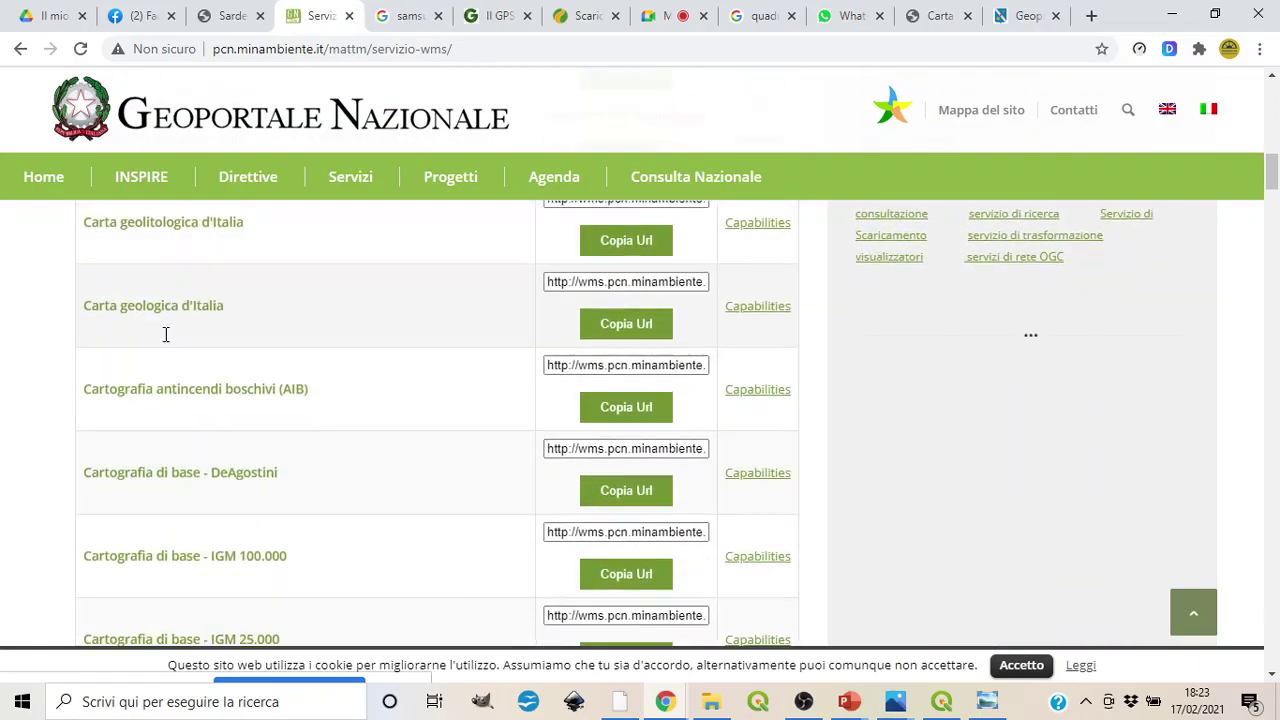
{"action": "scroll", "coordinate": [170, 409], "scroll_direction": "up", "scroll_amount": 11}
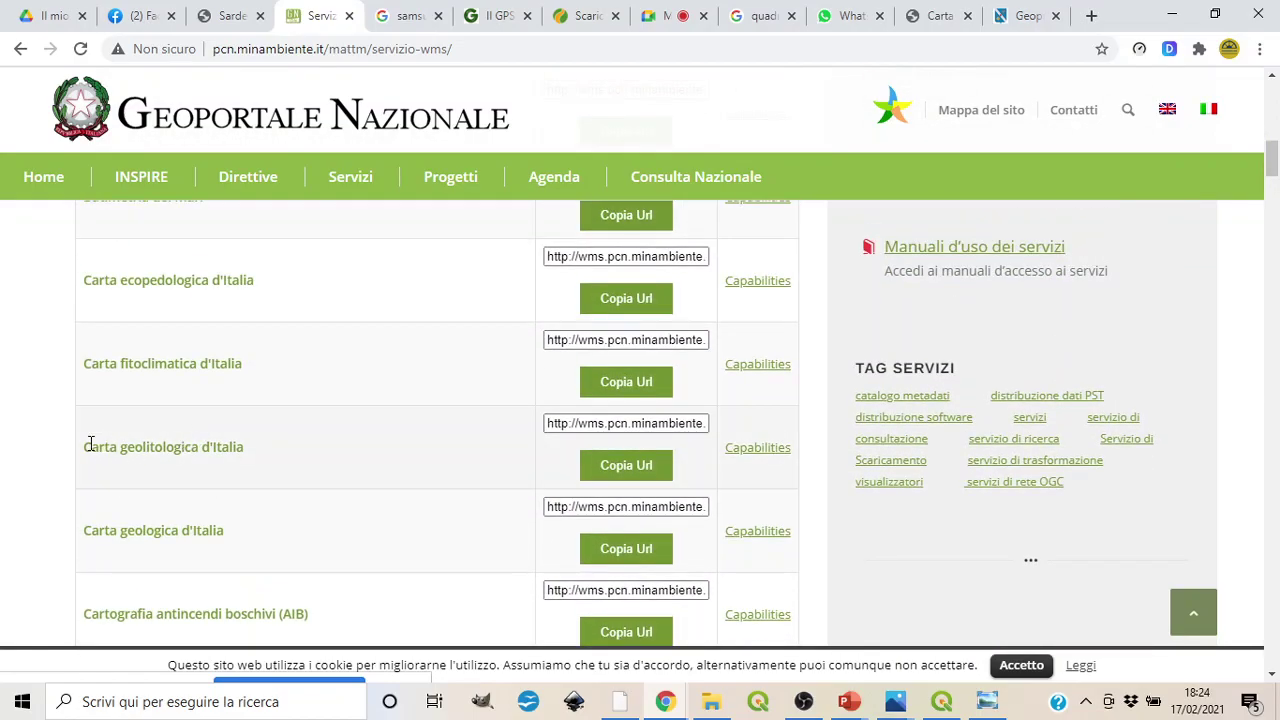
{"action": "left_click_drag", "start_coordinate": [85, 452], "coordinate": [270, 446]}
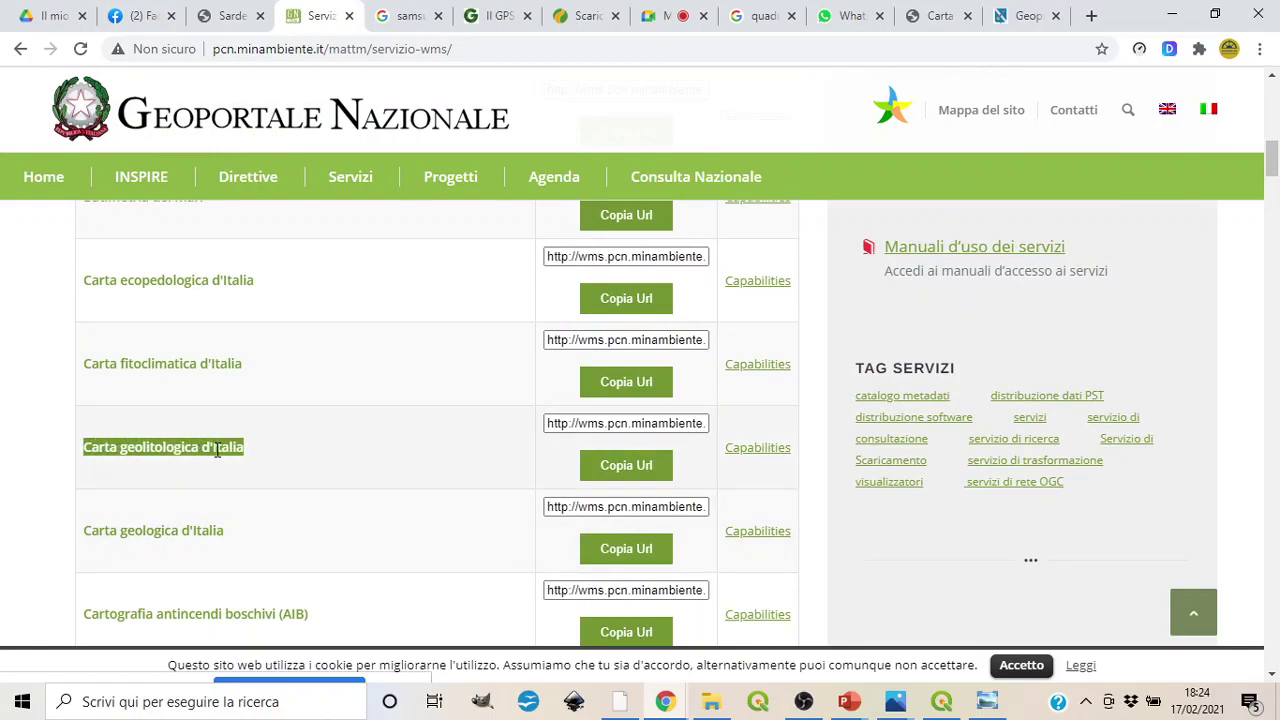
{"action": "scroll", "coordinate": [220, 449], "scroll_direction": "down", "scroll_amount": 1}
{"action": "scroll", "coordinate": [210, 444], "scroll_direction": "down", "scroll_amount": 1}
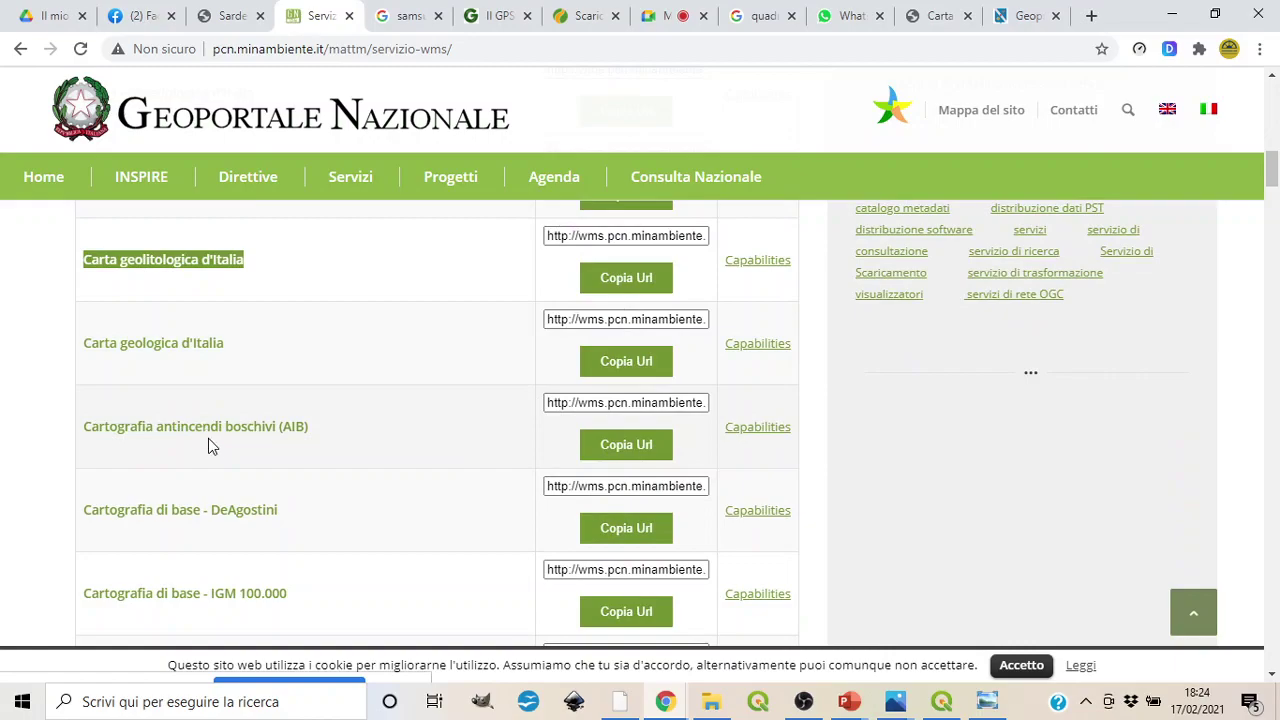
- Copy the WMS service URL of the "Cartografia di base - IGM 25.000" entry
{"action": "scroll", "coordinate": [210, 446], "scroll_direction": "down", "scroll_amount": 1}
{"action": "left_click_drag", "start_coordinate": [83, 583], "coordinate": [287, 649]}
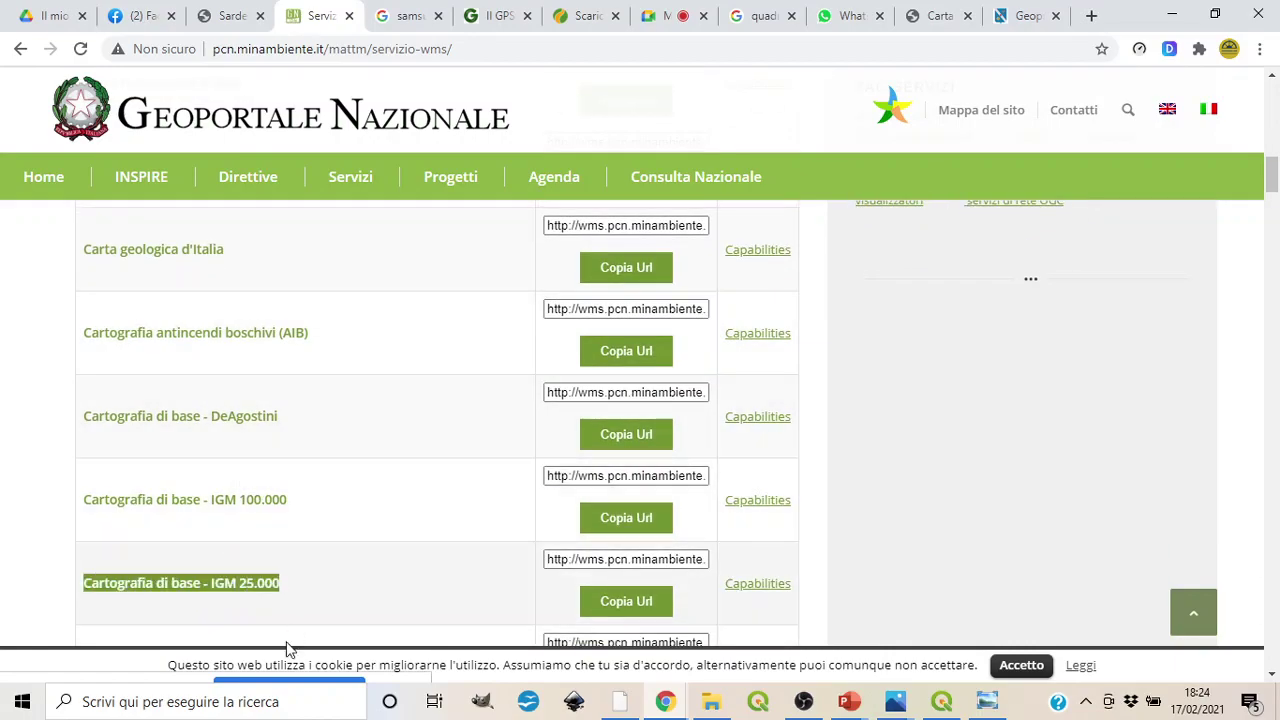
{"action": "left_click", "coordinate": [627, 604]}
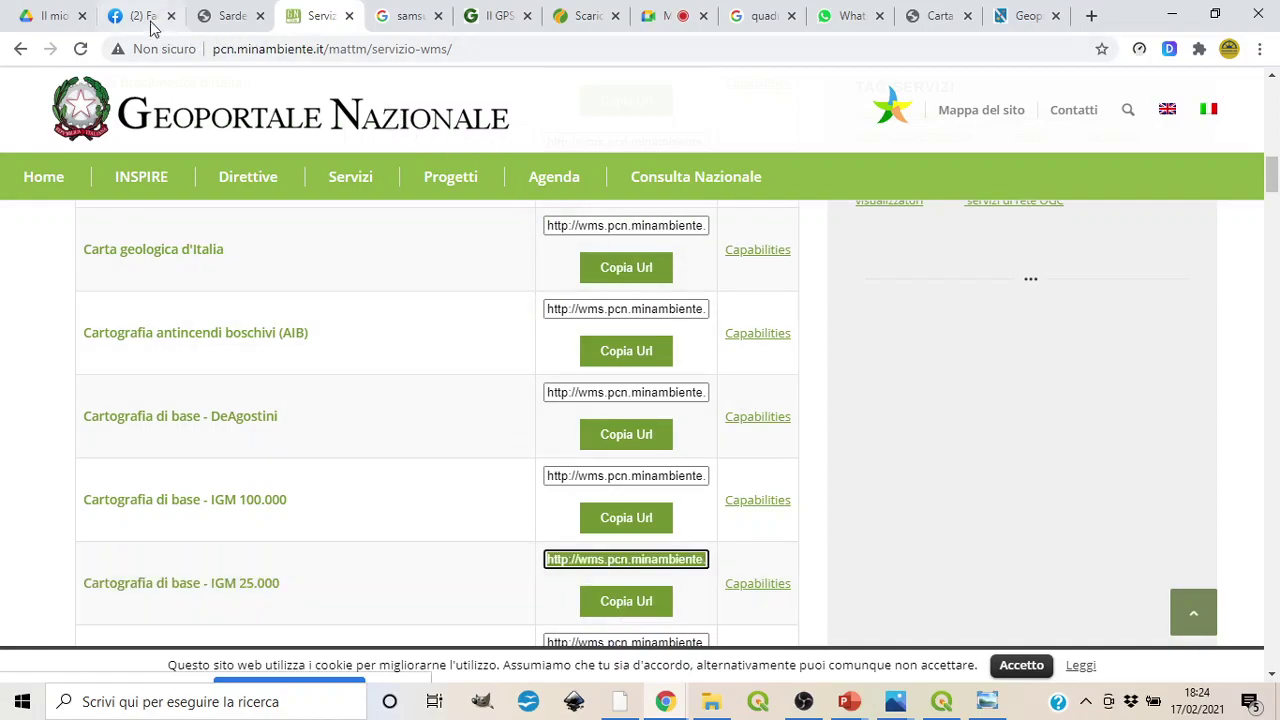
- Switch to WhatsApp Web and send the copied IGM_25000.map service address to the cartography course group chat
{"action": "left_click", "coordinate": [826, 26]}
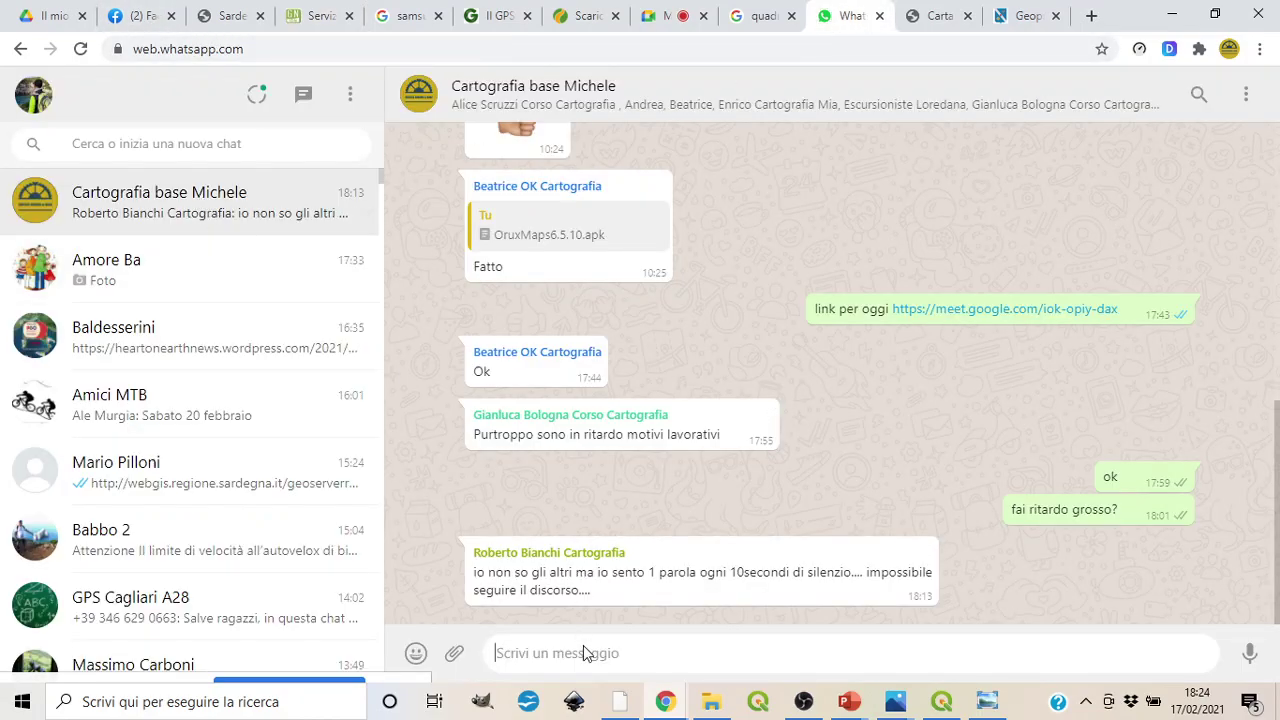
{"action": "type", "text": "http://wms.pcn.minambiente.it/ogc?map=/ms_ogc/WMS_v1.3/raster/IGM_25000.map"}
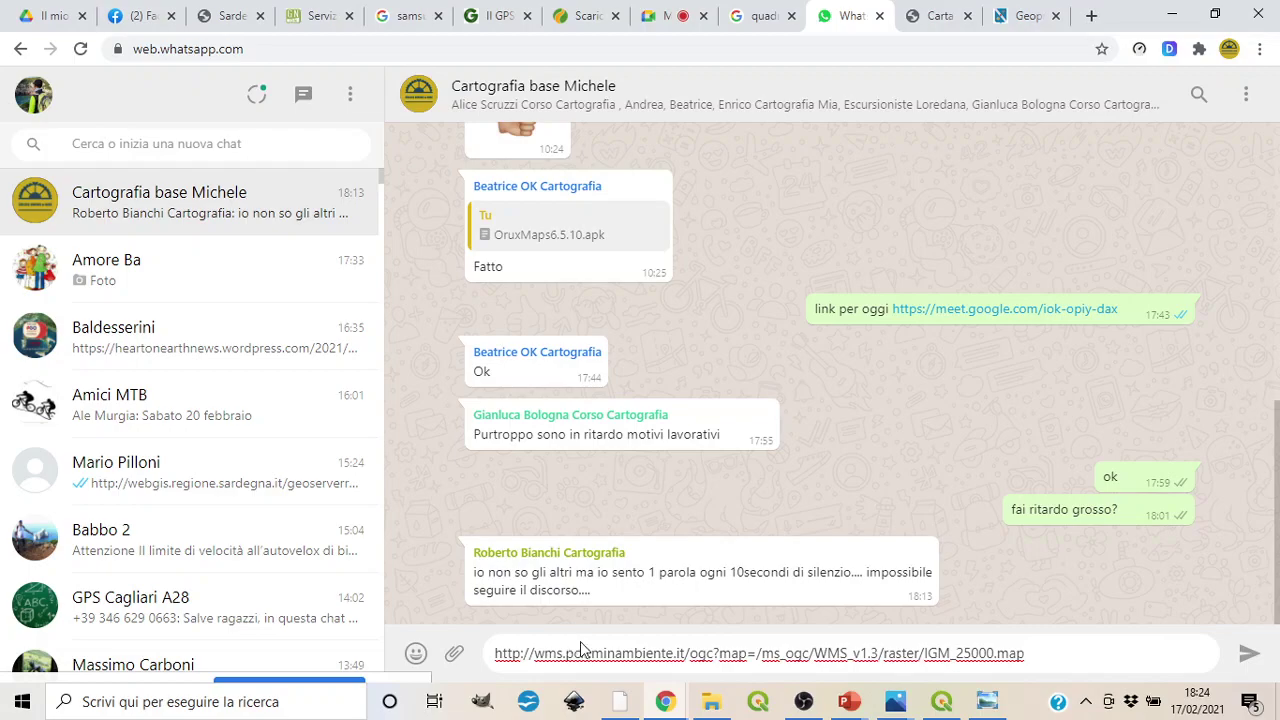
{"action": "key", "text": "Return"}
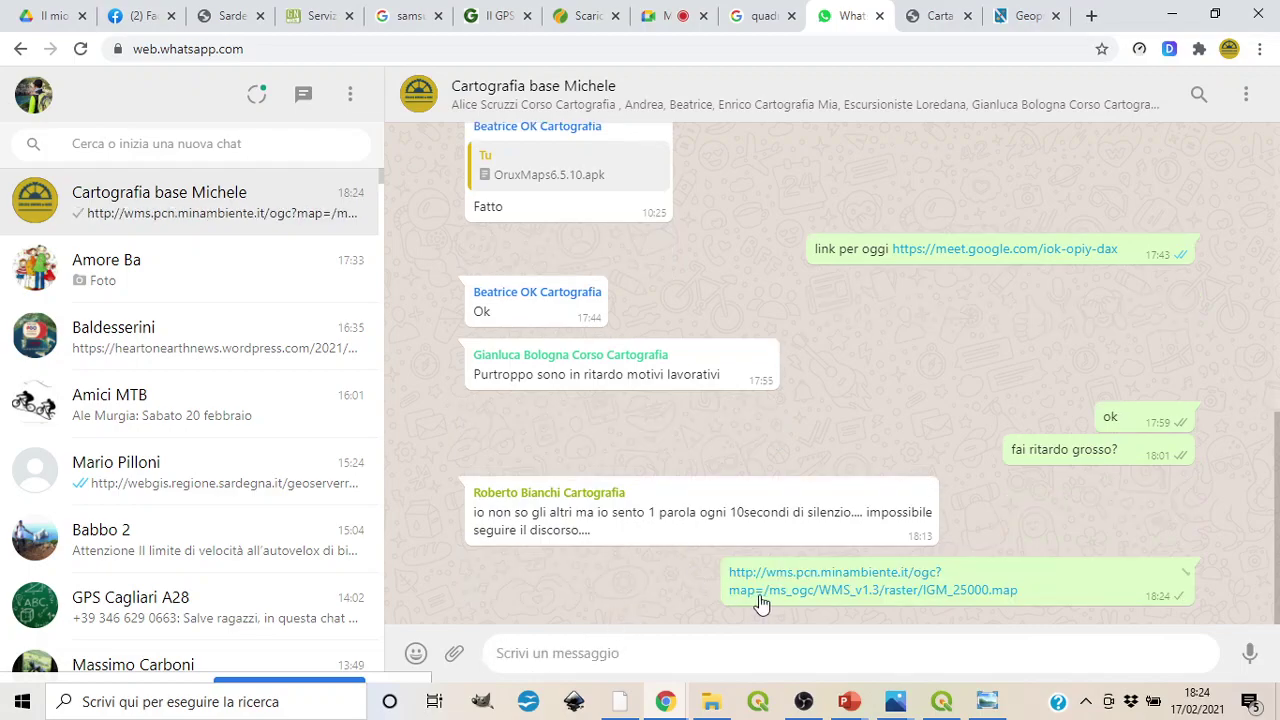
- Copy the full IGM_25000.map service address from the message just sent in the group chat
{"action": "left_click_drag", "start_coordinate": [725, 572], "coordinate": [1037, 602]}
{"action": "key", "text": "ctrl+c"}
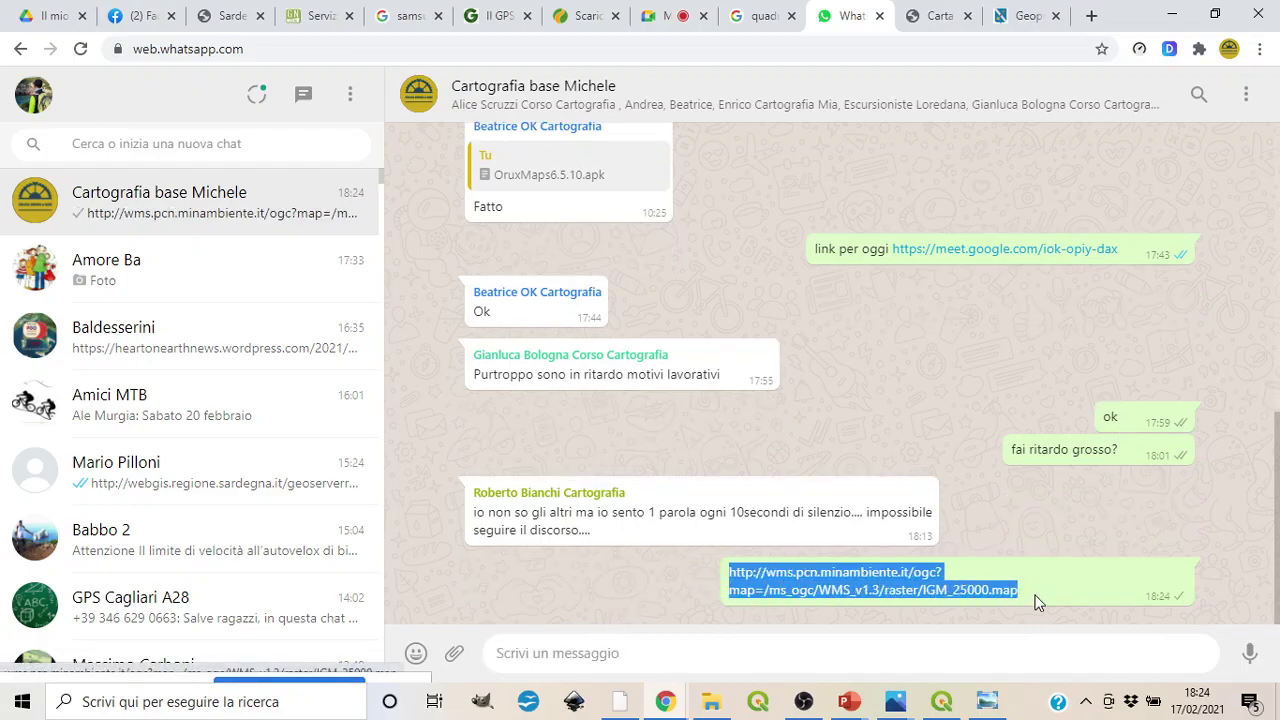
{"action": "right_click", "coordinate": [852, 579]}
{"action": "left_click", "coordinate": [902, 514]}
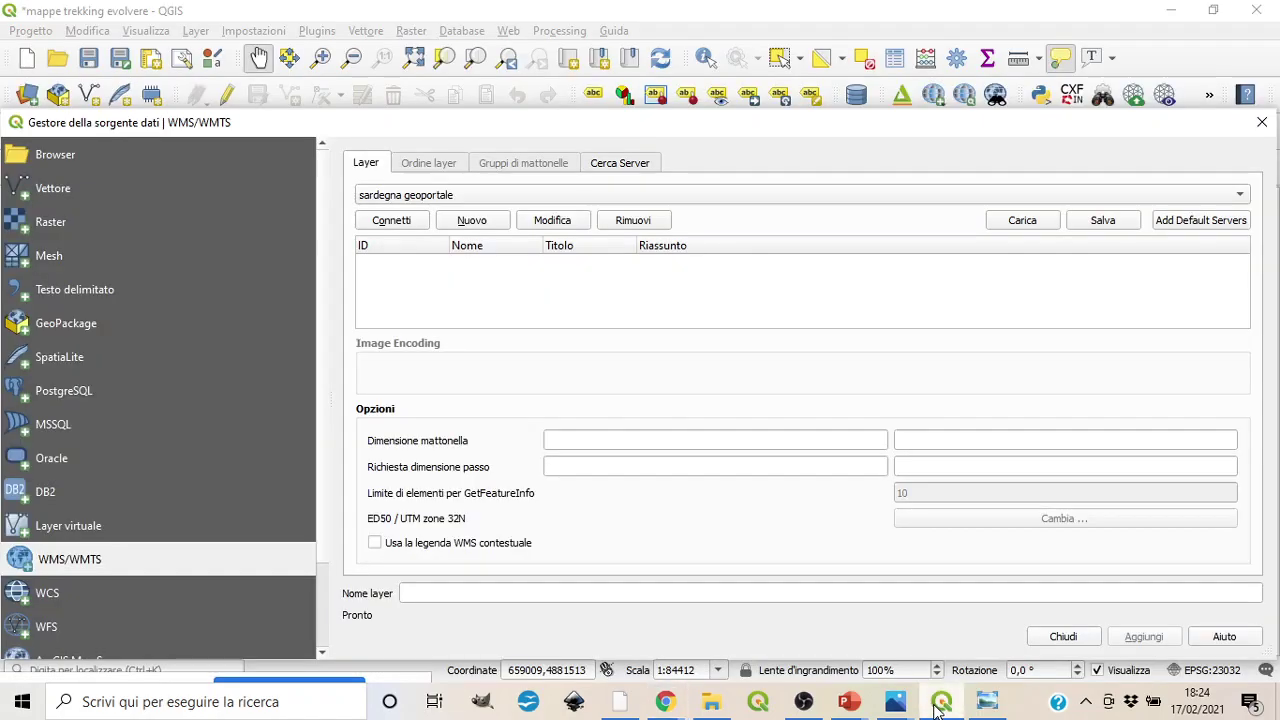
- Switch to QGIS and create a new WMS/WMTS connection named "igm 25000" with the copied IGM_25000.map address as its URL
{"action": "left_click", "coordinate": [941, 701]}
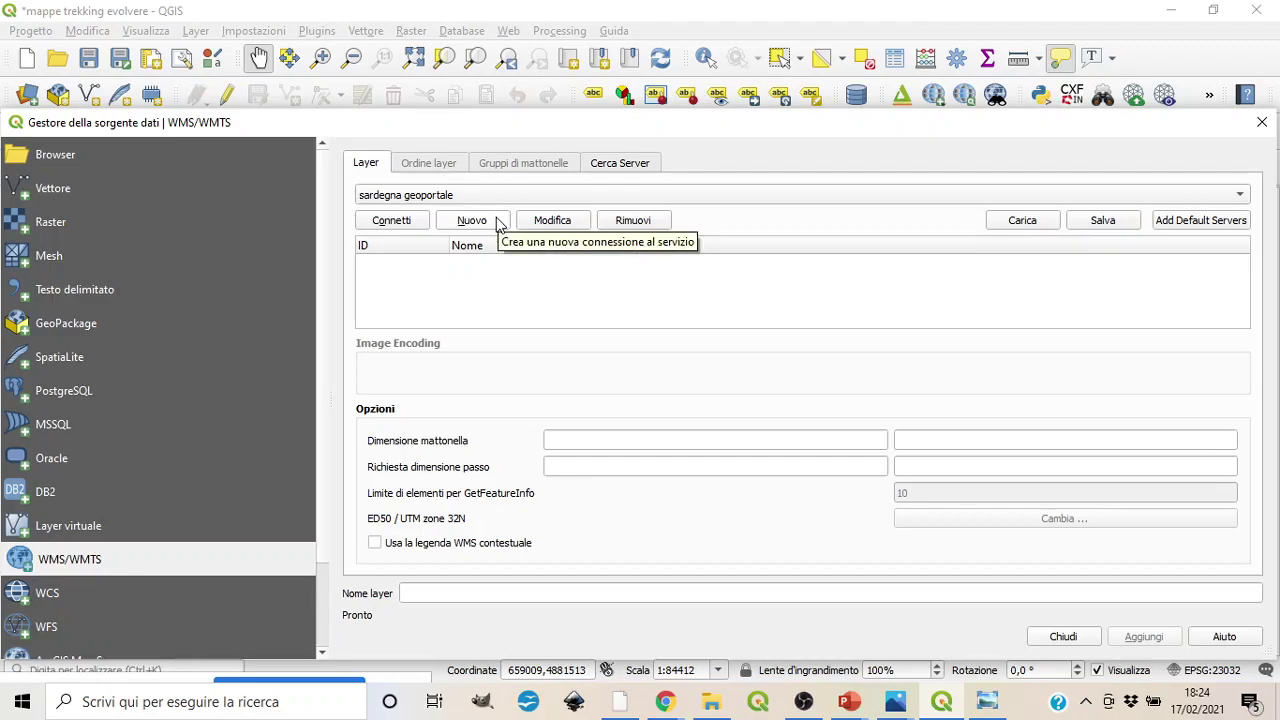
{"action": "left_click", "coordinate": [497, 224]}
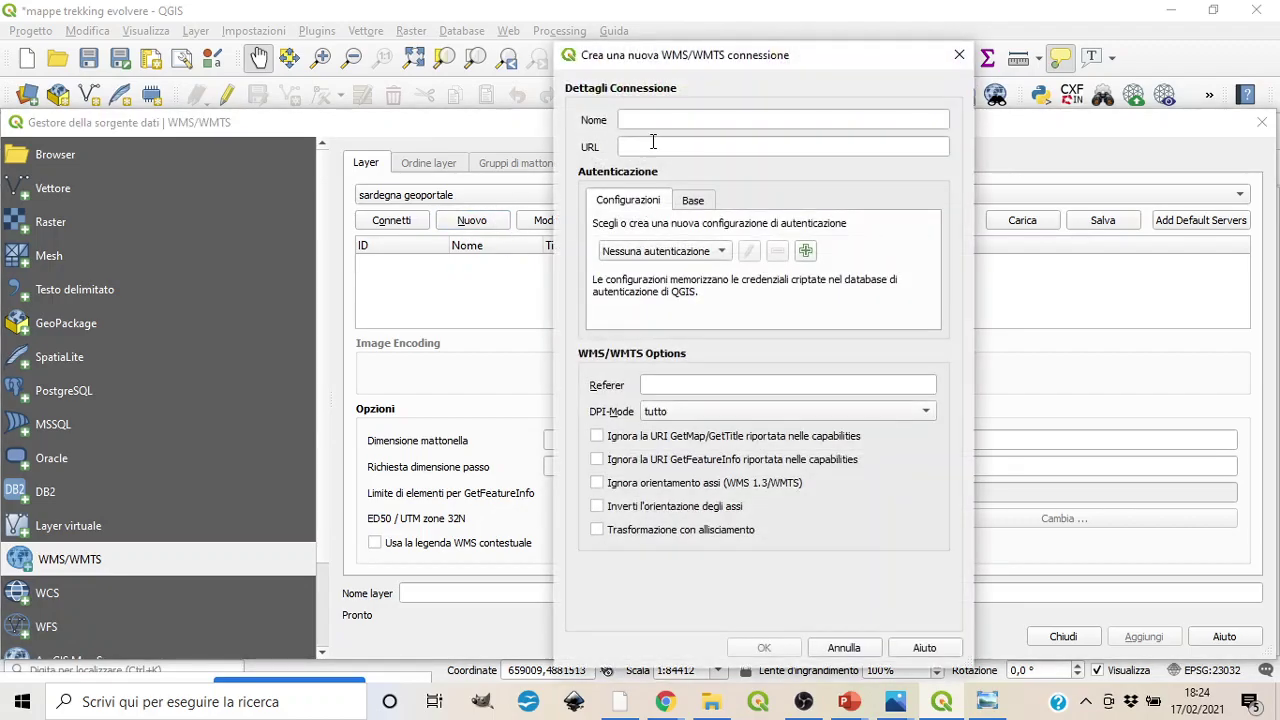
{"action": "right_click", "coordinate": [651, 147]}
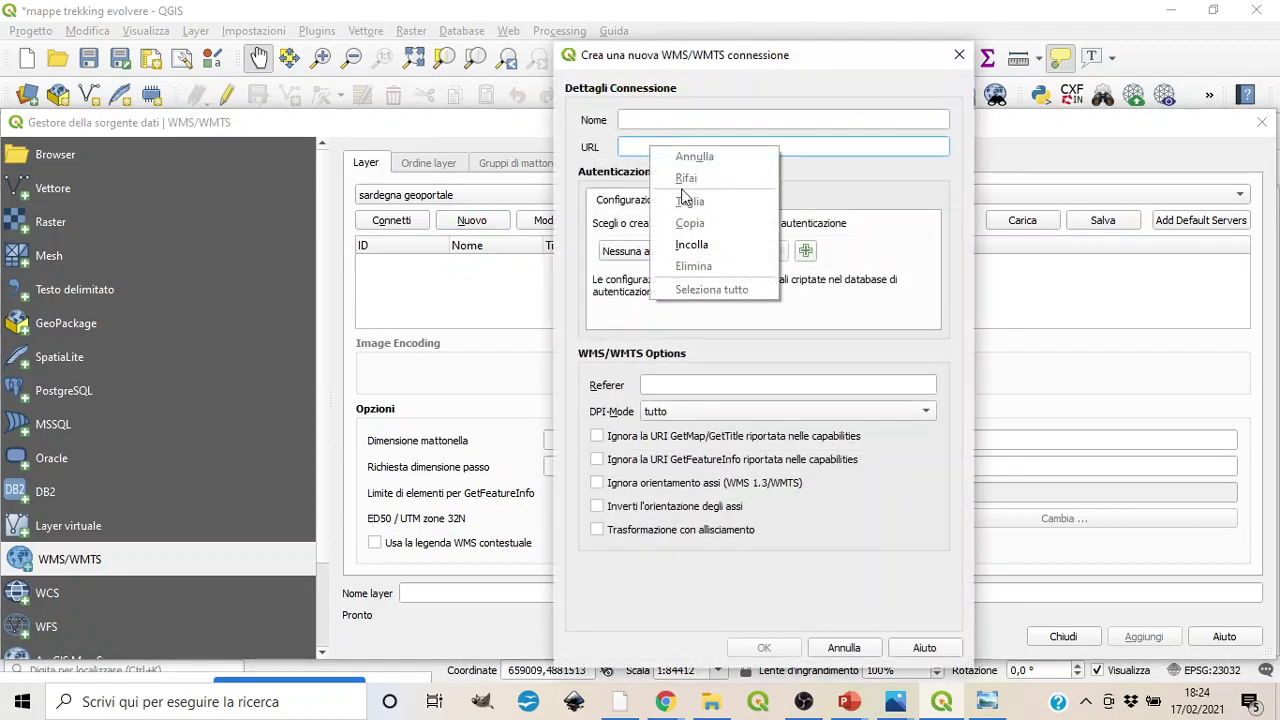
{"action": "left_click", "coordinate": [688, 246]}
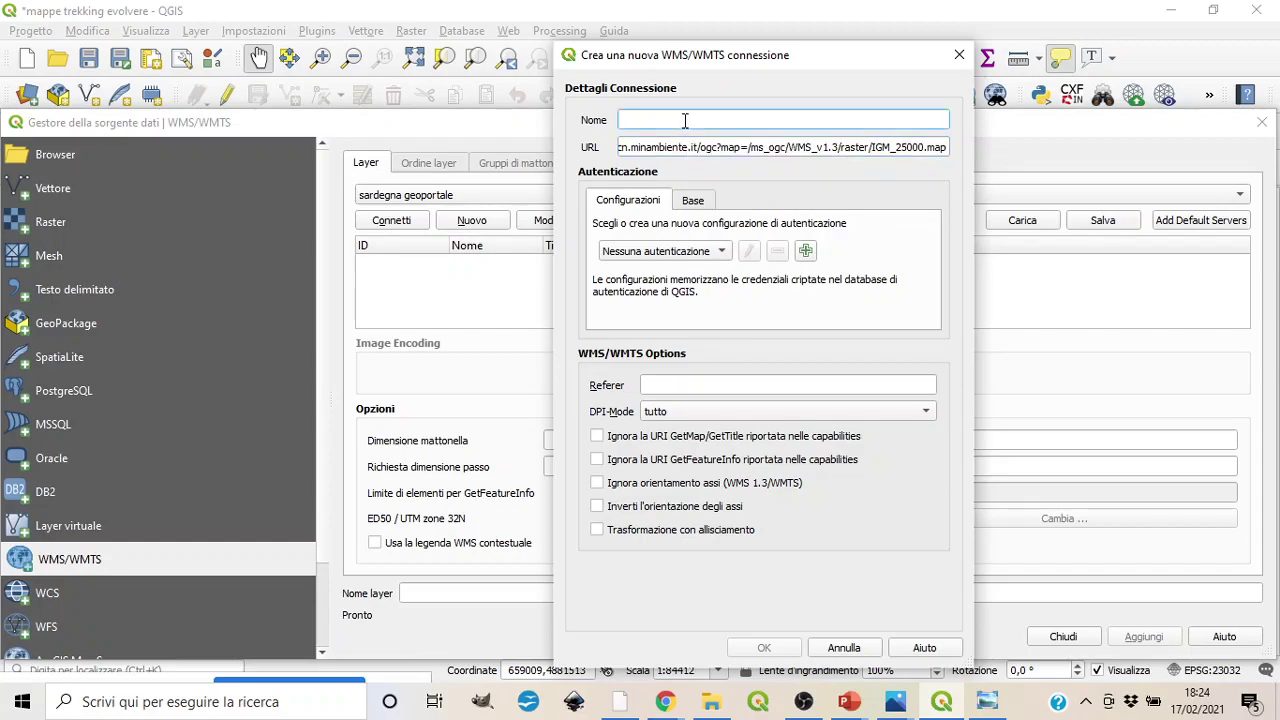
{"action": "type", "text": "Igm 25000"}
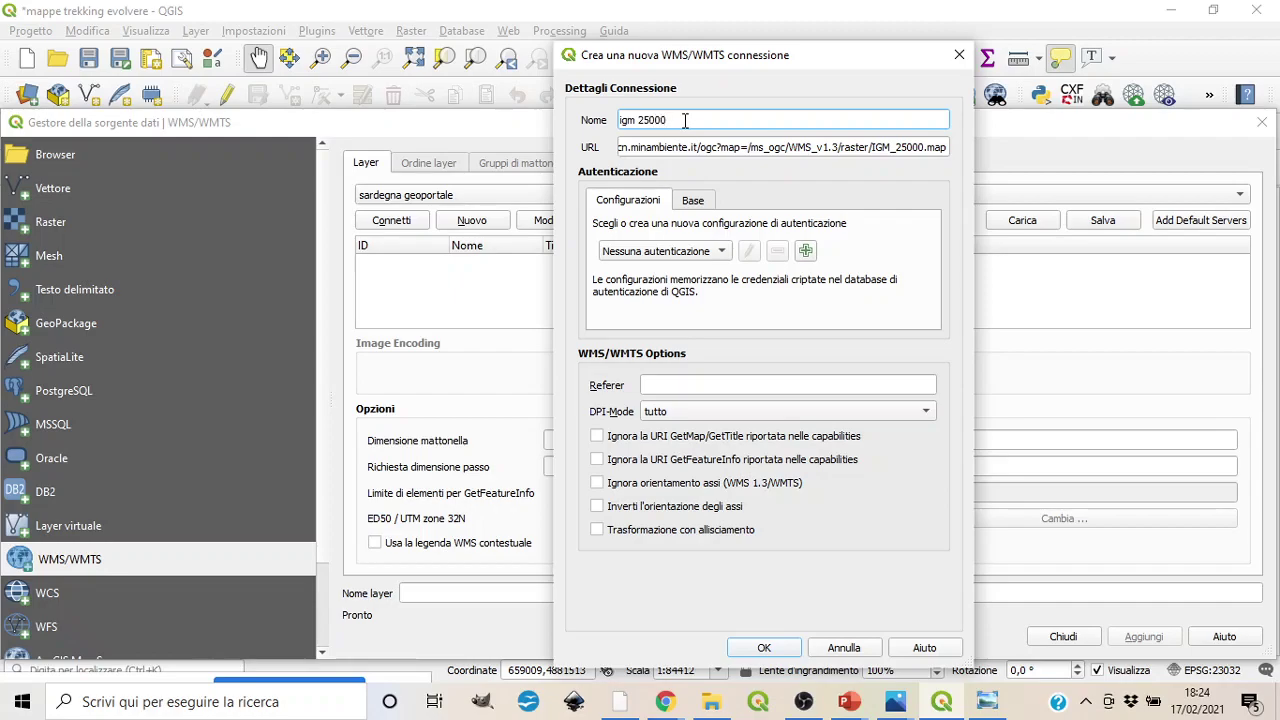
{"action": "left_click", "coordinate": [770, 647]}
{"action": "left_click", "coordinate": [789, 386]}
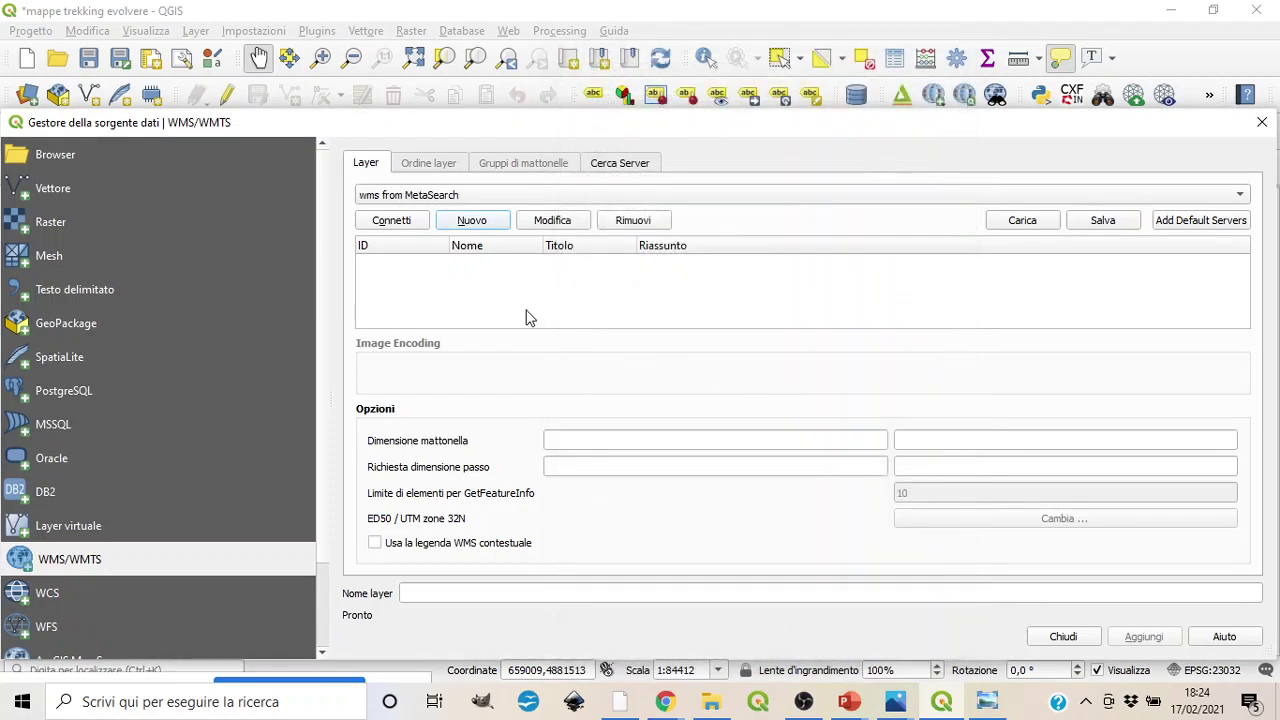
- Connect to the saved IGM 25000 service and select its top-level base cartography layer
{"action": "left_click", "coordinate": [413, 196]}
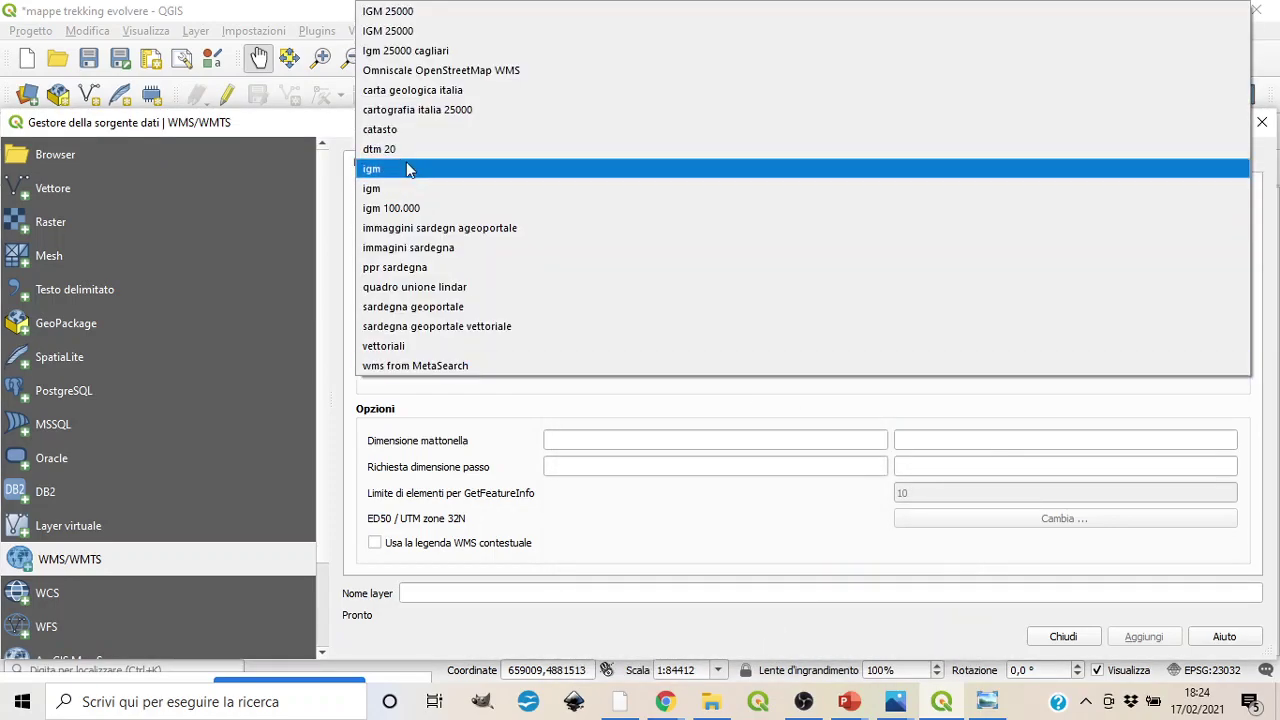
{"action": "left_click", "coordinate": [386, 12]}
{"action": "left_click", "coordinate": [410, 219]}
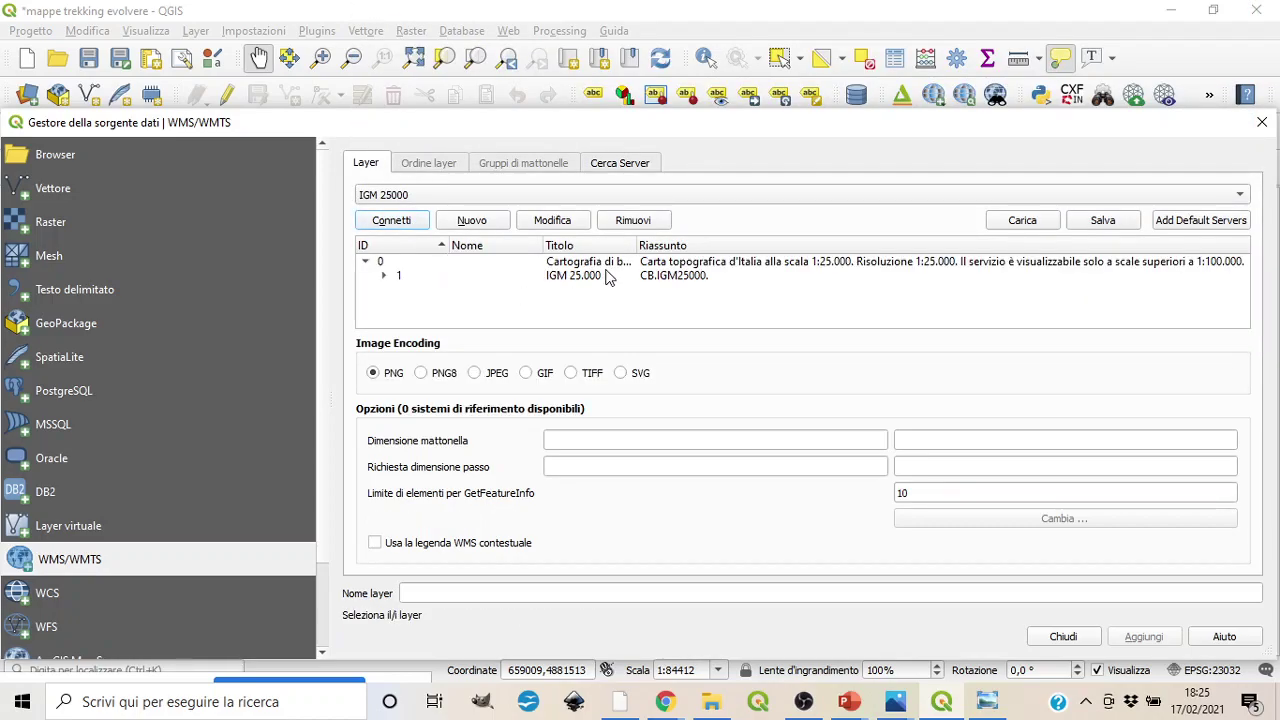
{"action": "left_click", "coordinate": [609, 264]}
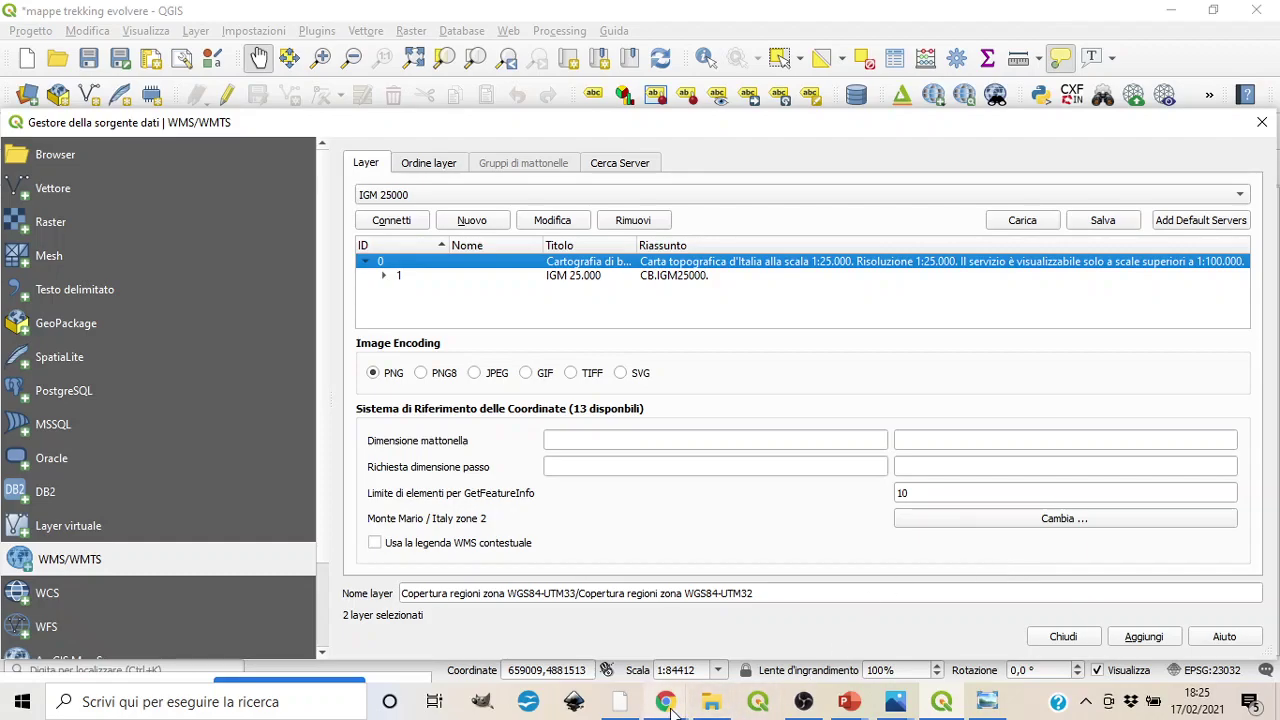
- Switch back to the WhatsApp group chat in Chrome and copy the IGM_25000.map address from the sent message again
{"action": "mouse_move", "coordinate": [665, 701]}
{"action": "left_click", "coordinate": [563, 608]}
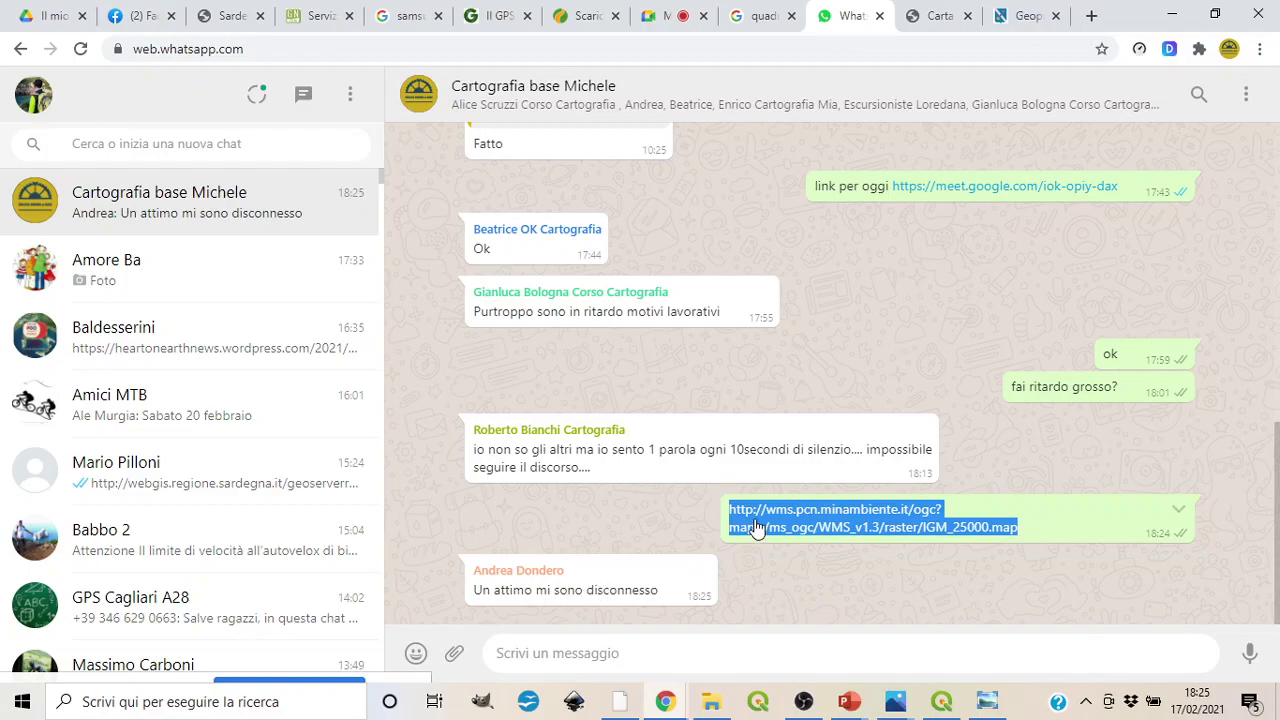
{"action": "left_click", "coordinate": [807, 553]}
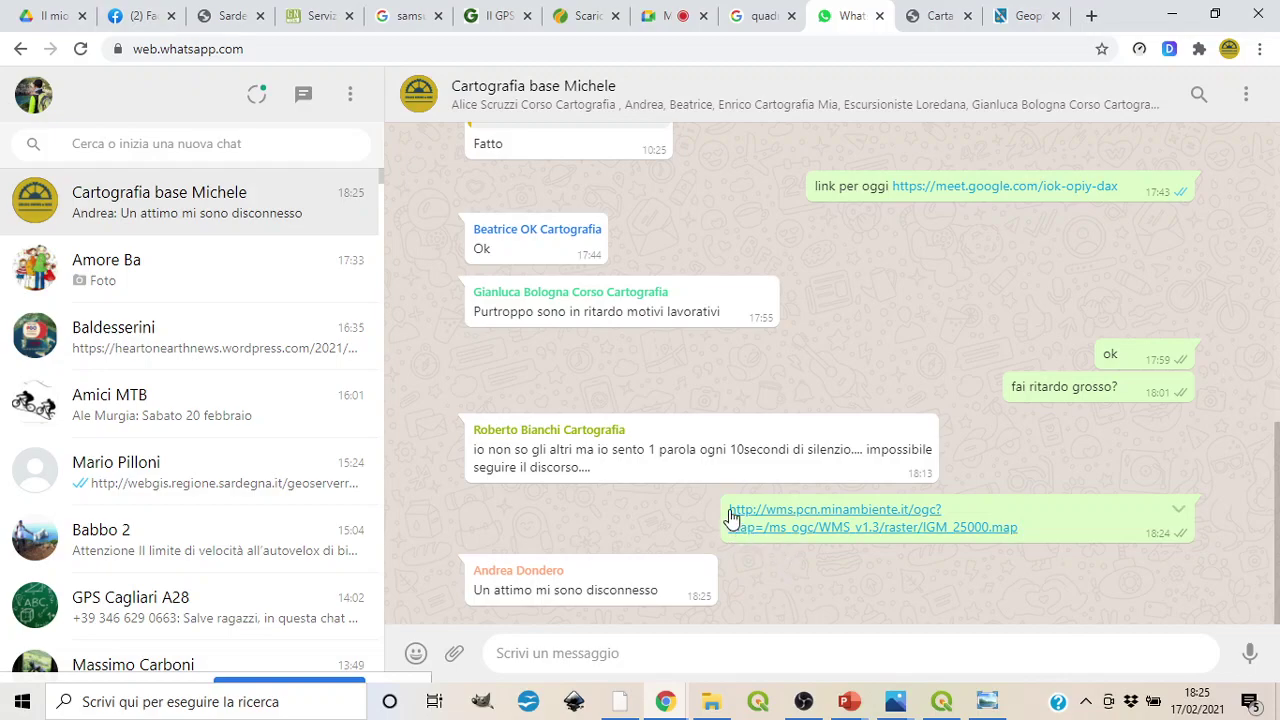
{"action": "mouse_move", "coordinate": [729, 517]}
{"action": "left_mouse_down"}
{"action": "mouse_move", "coordinate": [935, 540]}
{"action": "mouse_move", "coordinate": [1056, 524]}
{"action": "mouse_move", "coordinate": [733, 512]}
{"action": "left_mouse_up"}
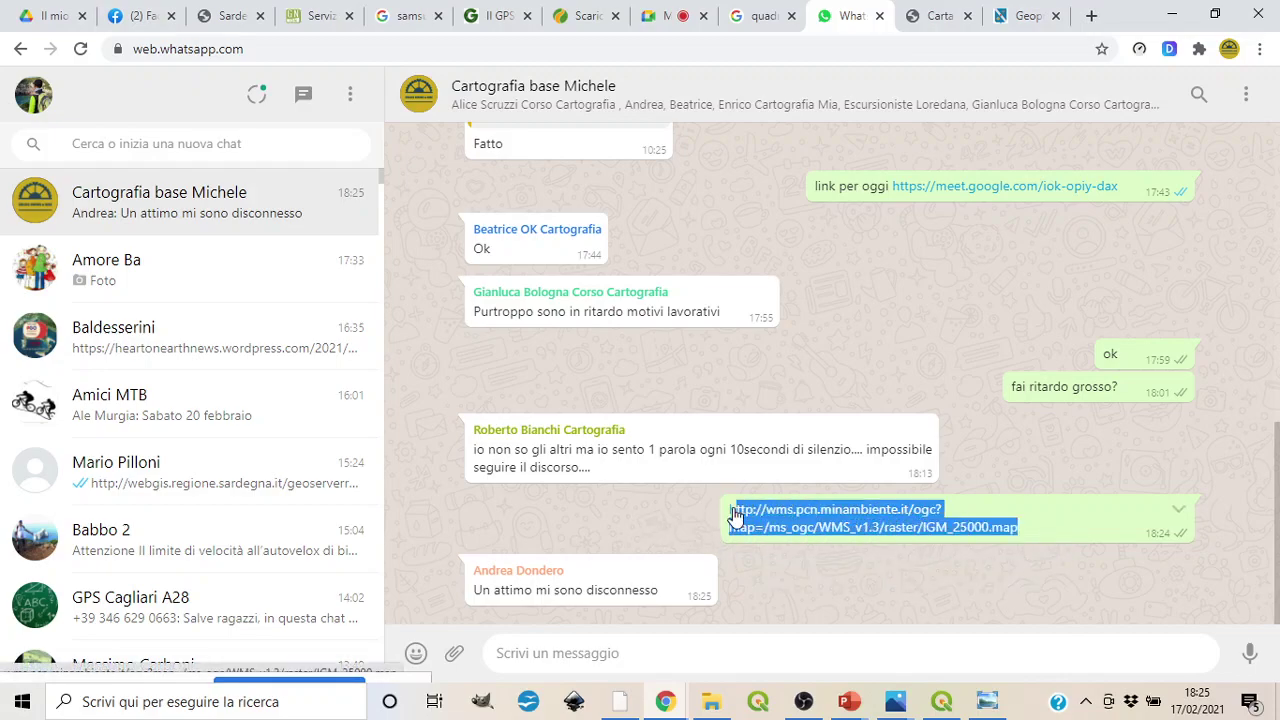
{"action": "left_click_drag", "start_coordinate": [1033, 528], "coordinate": [720, 517]}
{"action": "key", "text": "ctrl+c"}
{"action": "right_click", "coordinate": [746, 510]}
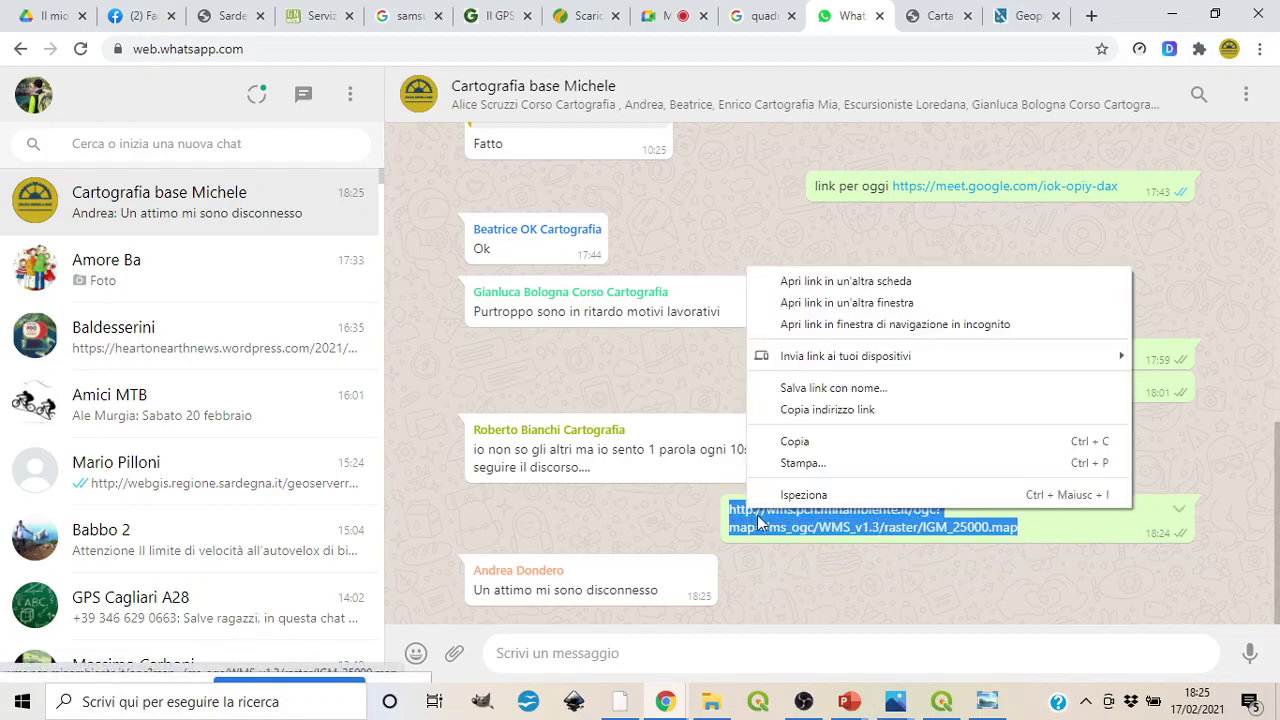
{"action": "left_click", "coordinate": [803, 463]}
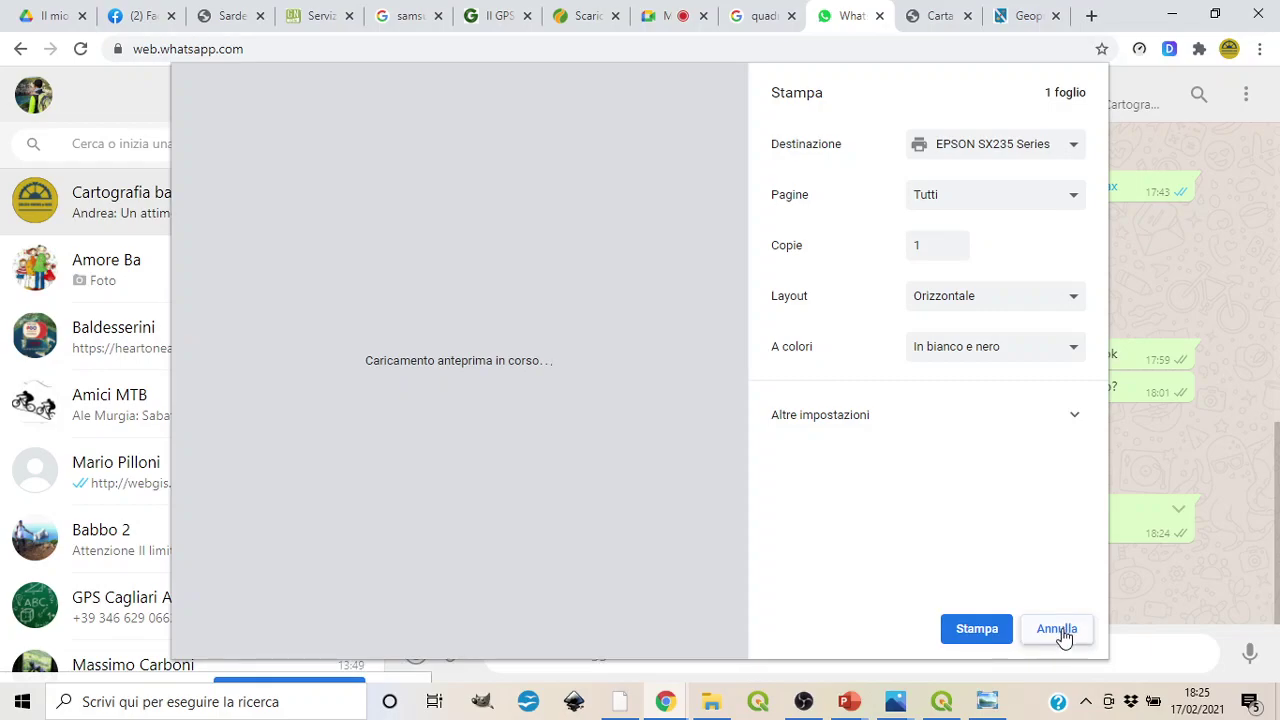
{"action": "left_click", "coordinate": [1062, 632]}
- Copy the selected IGM_25000.map address and post it in the Google Meet chat for all participants
{"action": "right_click", "coordinate": [957, 537]}
{"action": "left_click", "coordinate": [969, 454]}
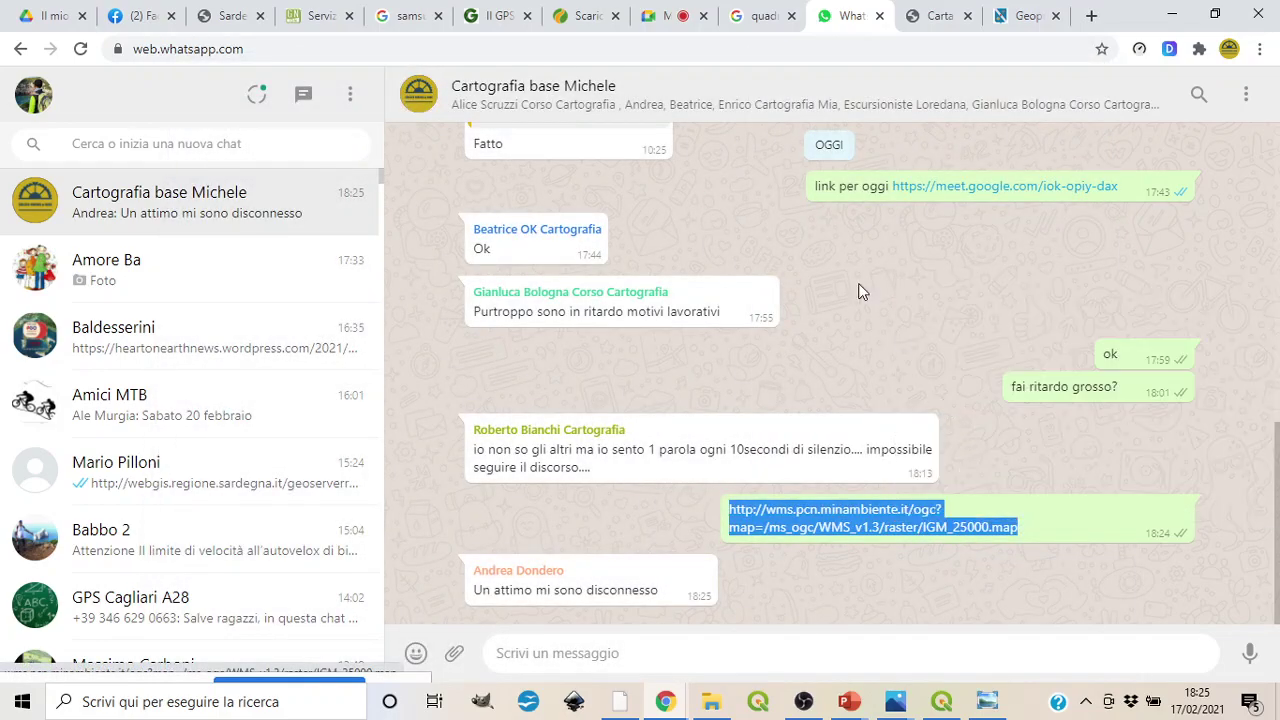
{"action": "left_click", "coordinate": [680, 17]}
{"action": "left_click", "coordinate": [1176, 150]}
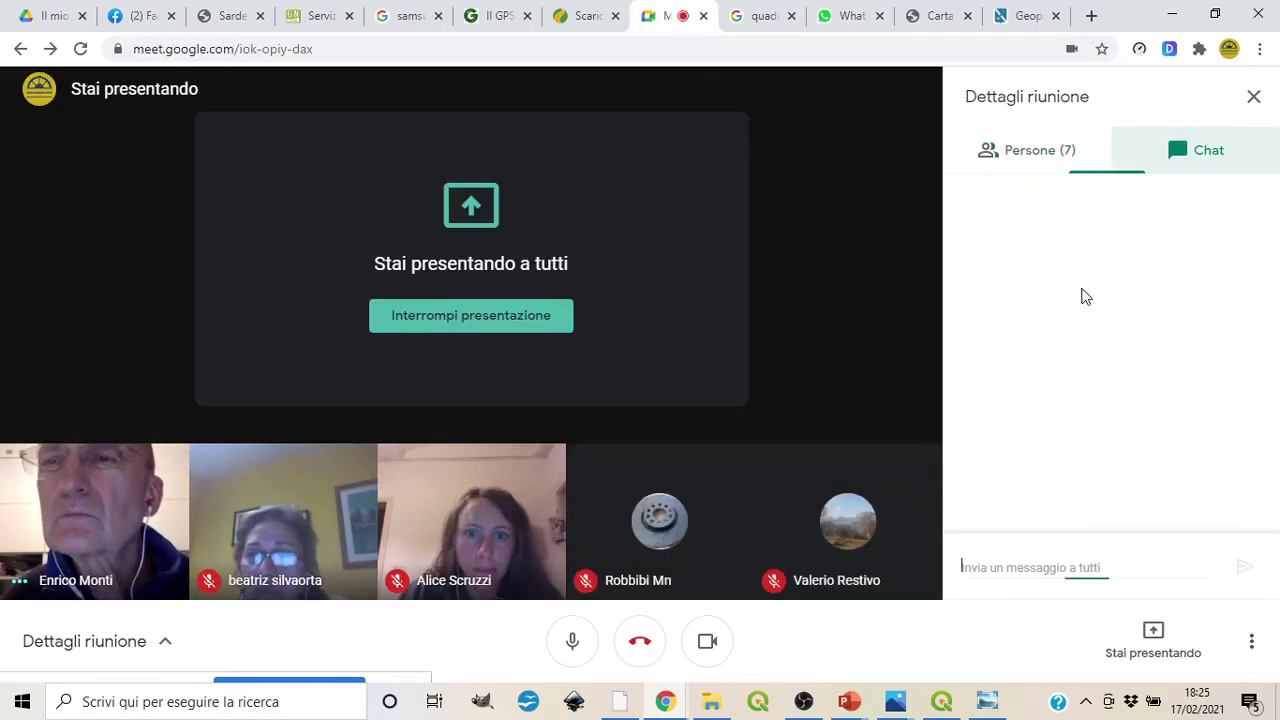
{"action": "right_click", "coordinate": [1014, 567]}
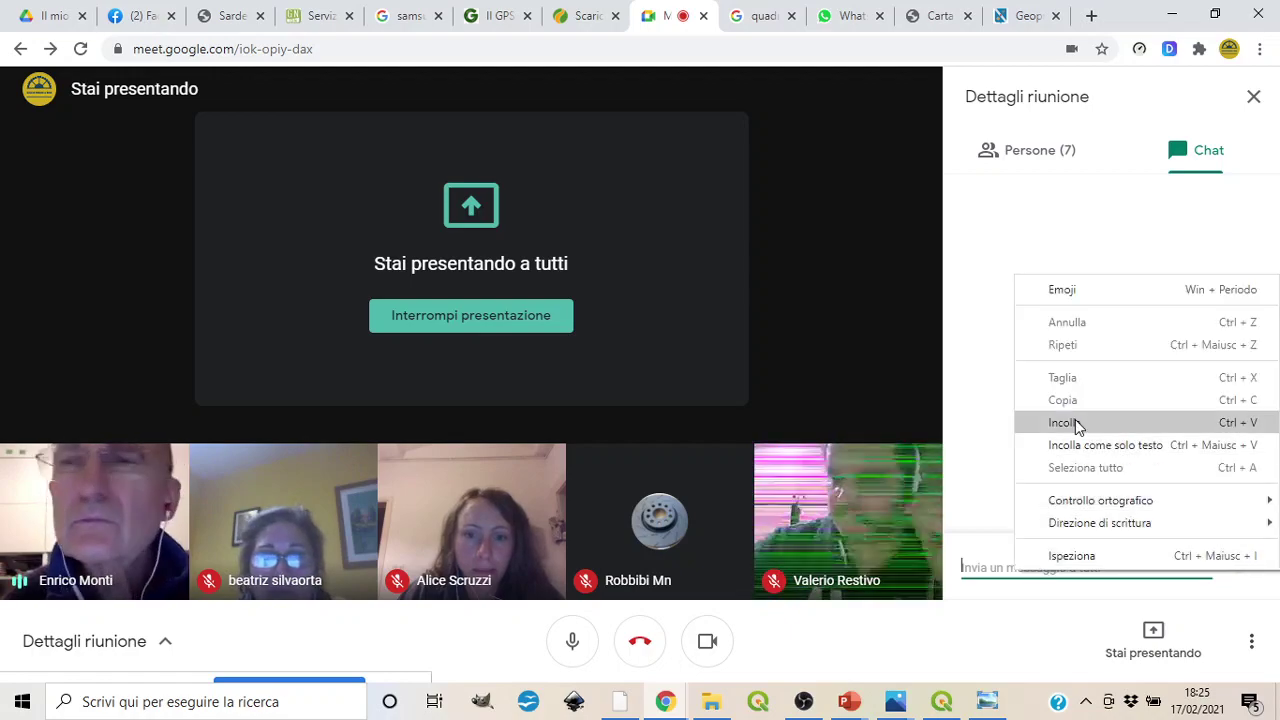
{"action": "left_click", "coordinate": [1075, 419]}
{"action": "key", "text": "Return"}
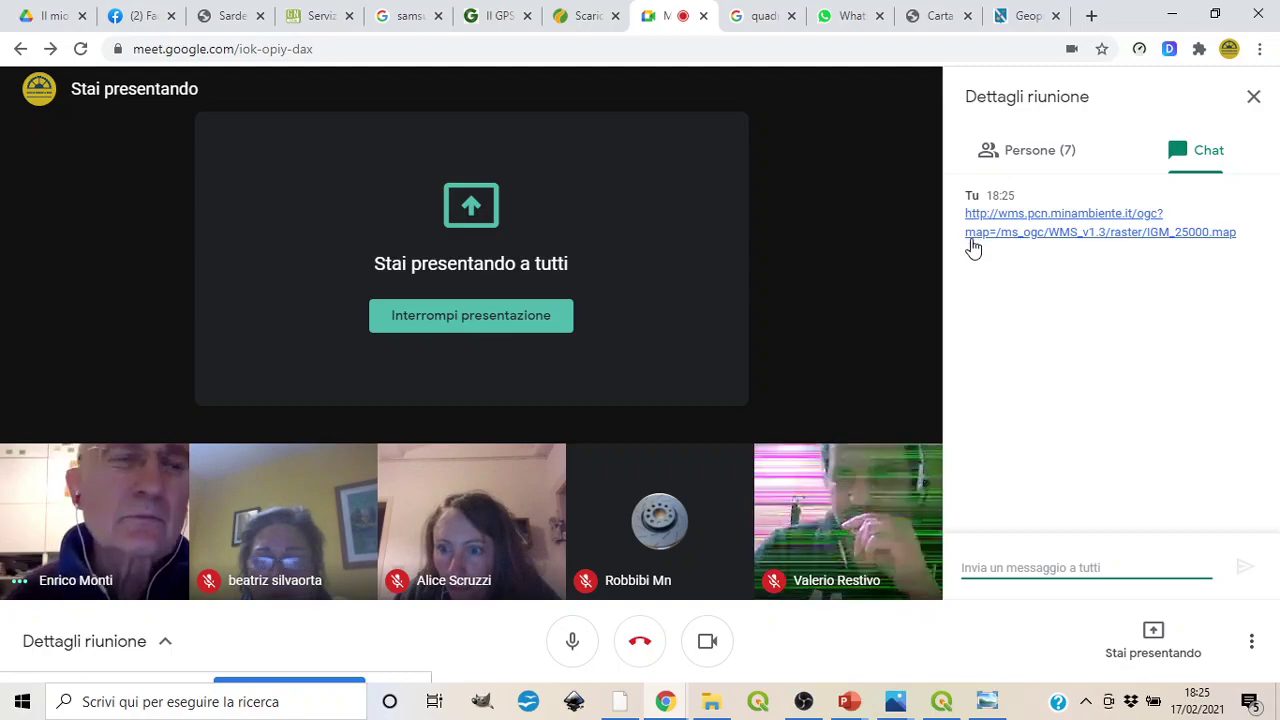
- Switch to QGIS and reopen the data source window for adding a WMS/WMTS layer
{"action": "left_click", "coordinate": [320, 16]}
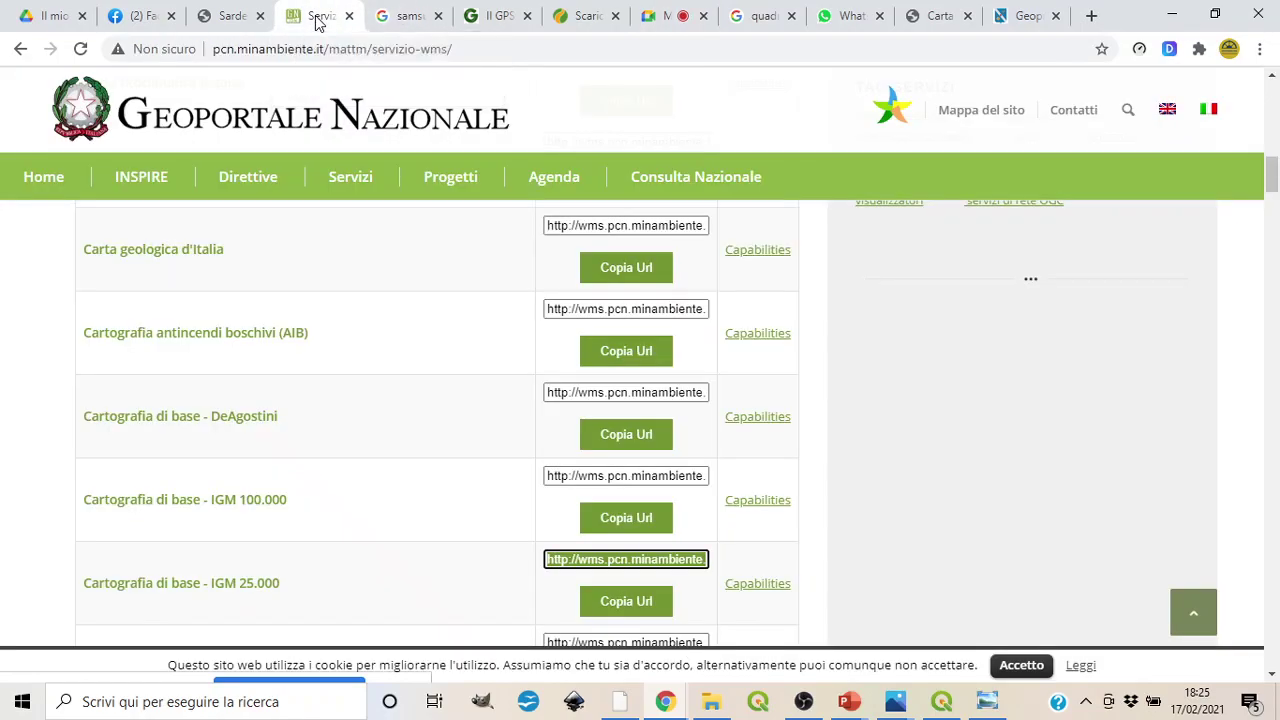
{"action": "left_click", "coordinate": [941, 701]}
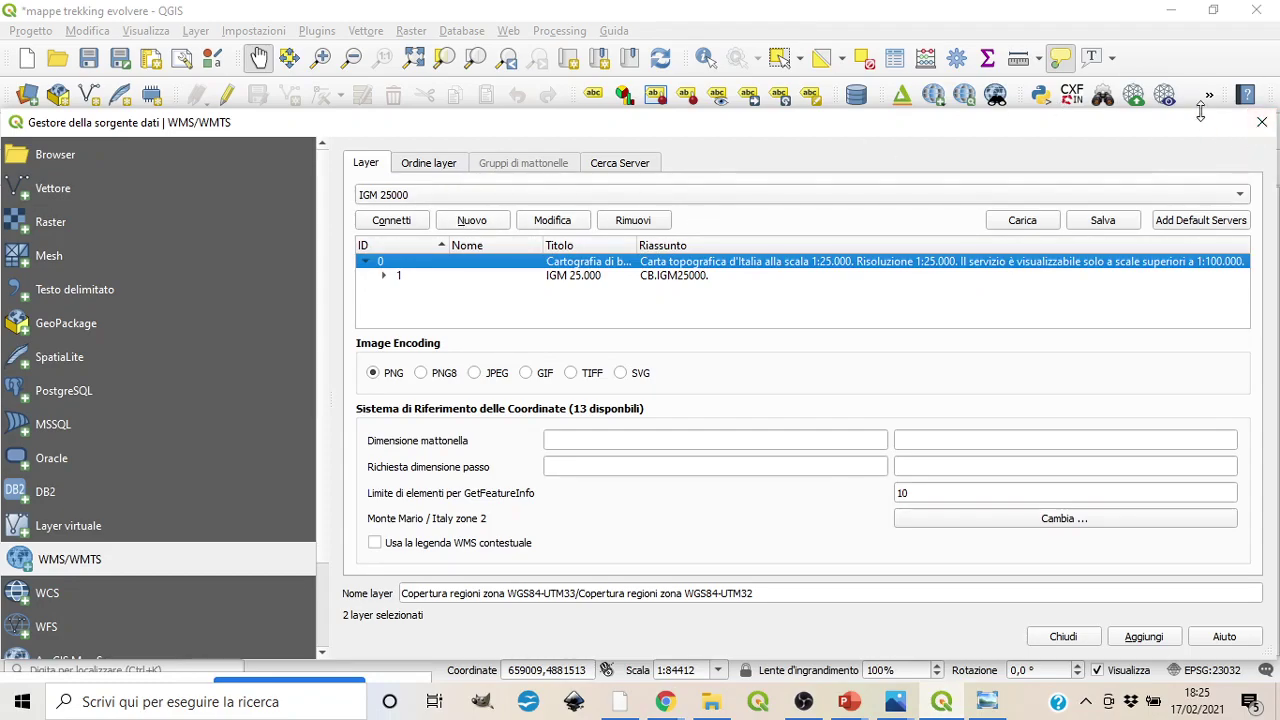
{"action": "left_click", "coordinate": [1264, 126]}
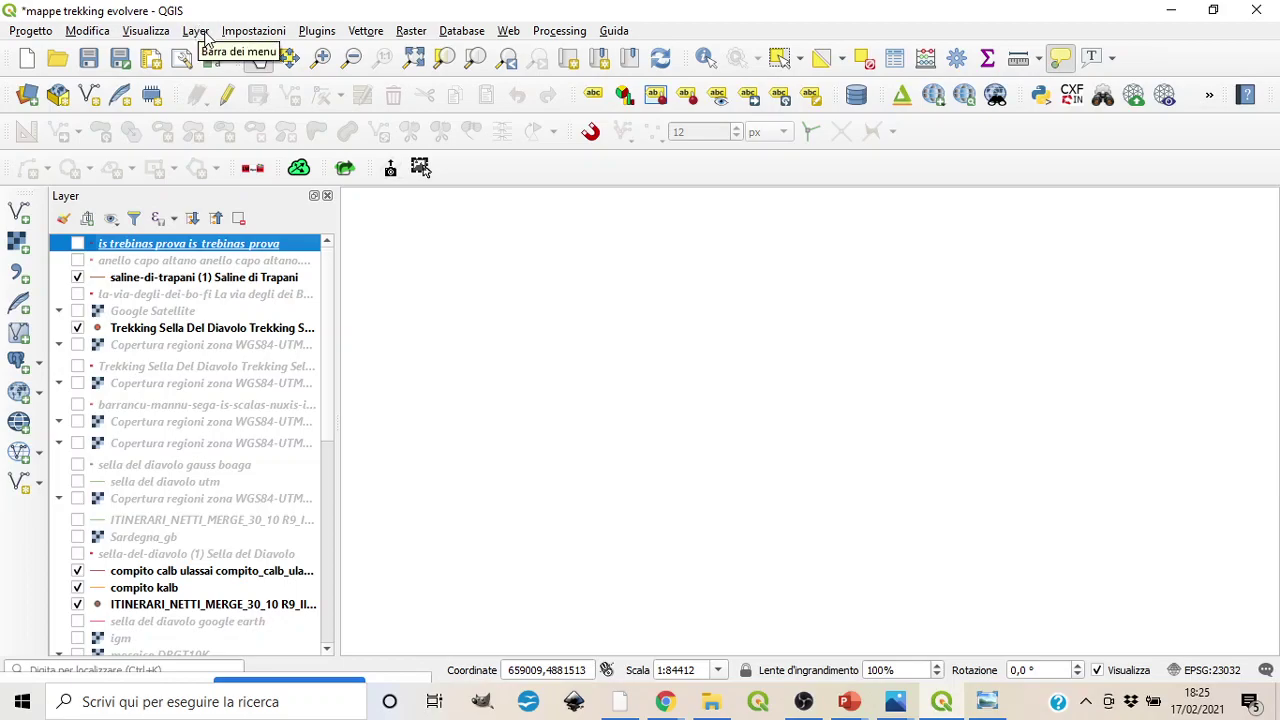
{"action": "left_click", "coordinate": [200, 31]}
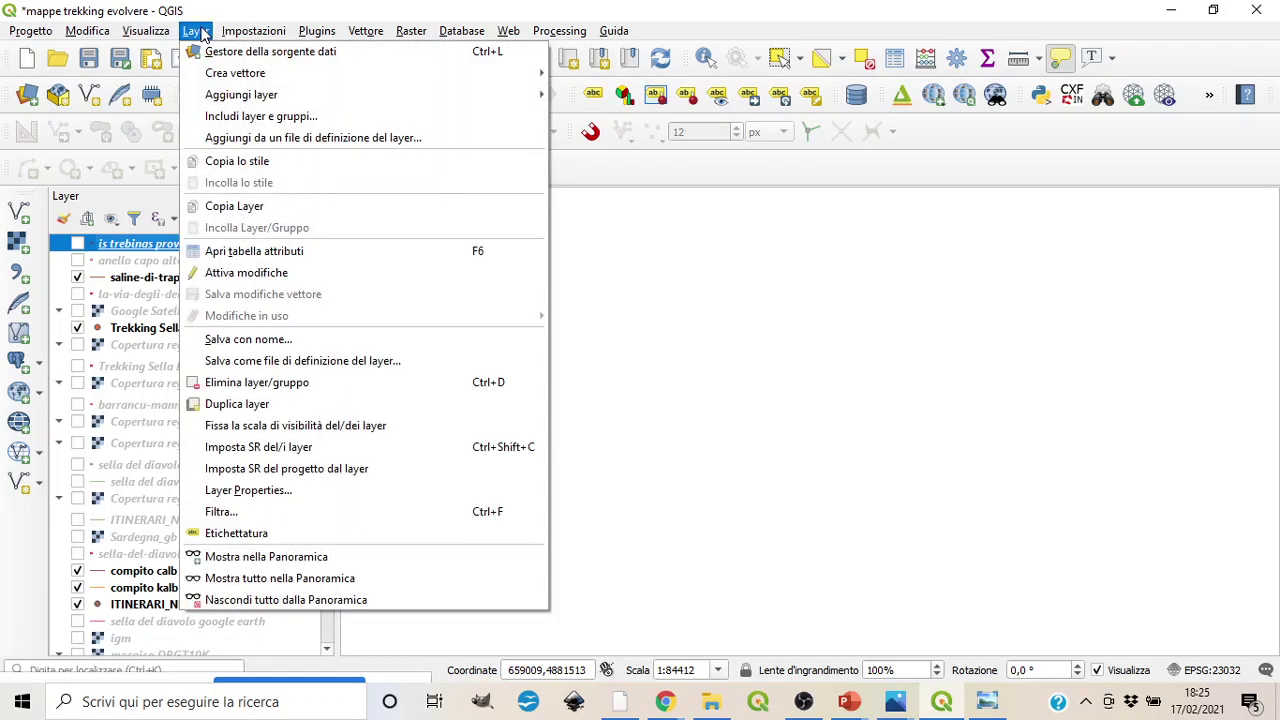
{"action": "mouse_move", "coordinate": [229, 94]}
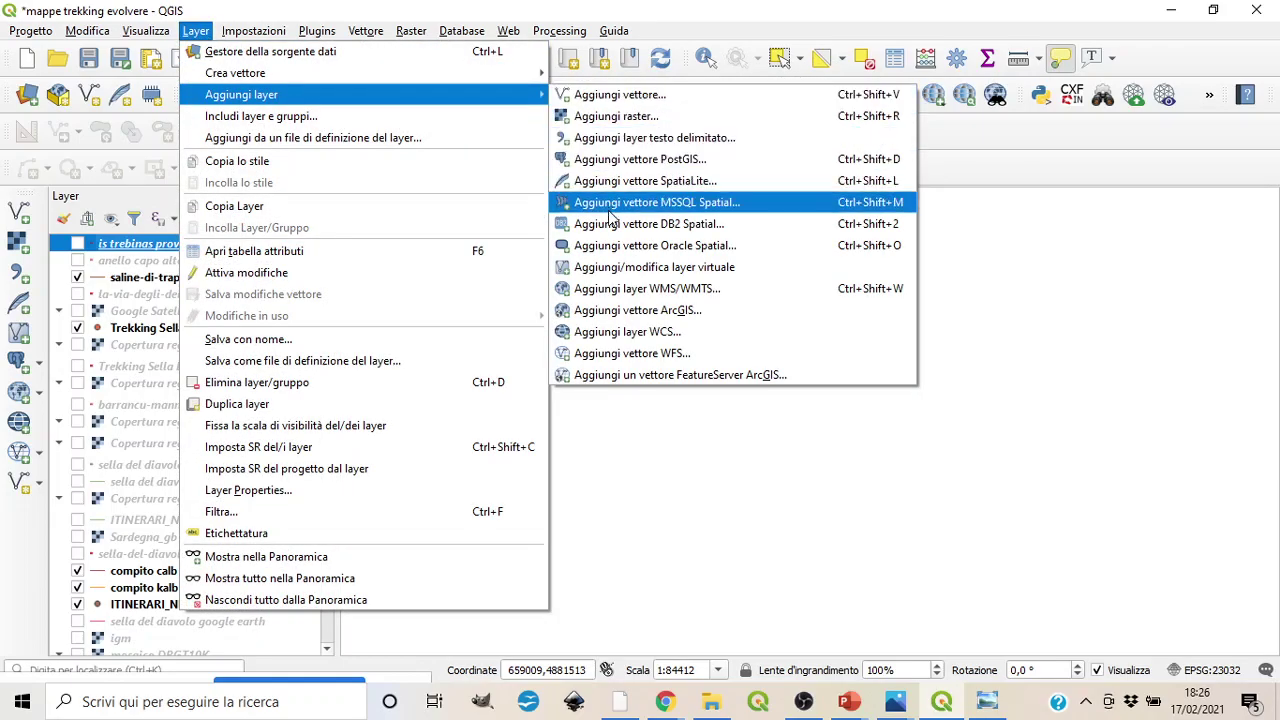
{"action": "left_click", "coordinate": [717, 293]}
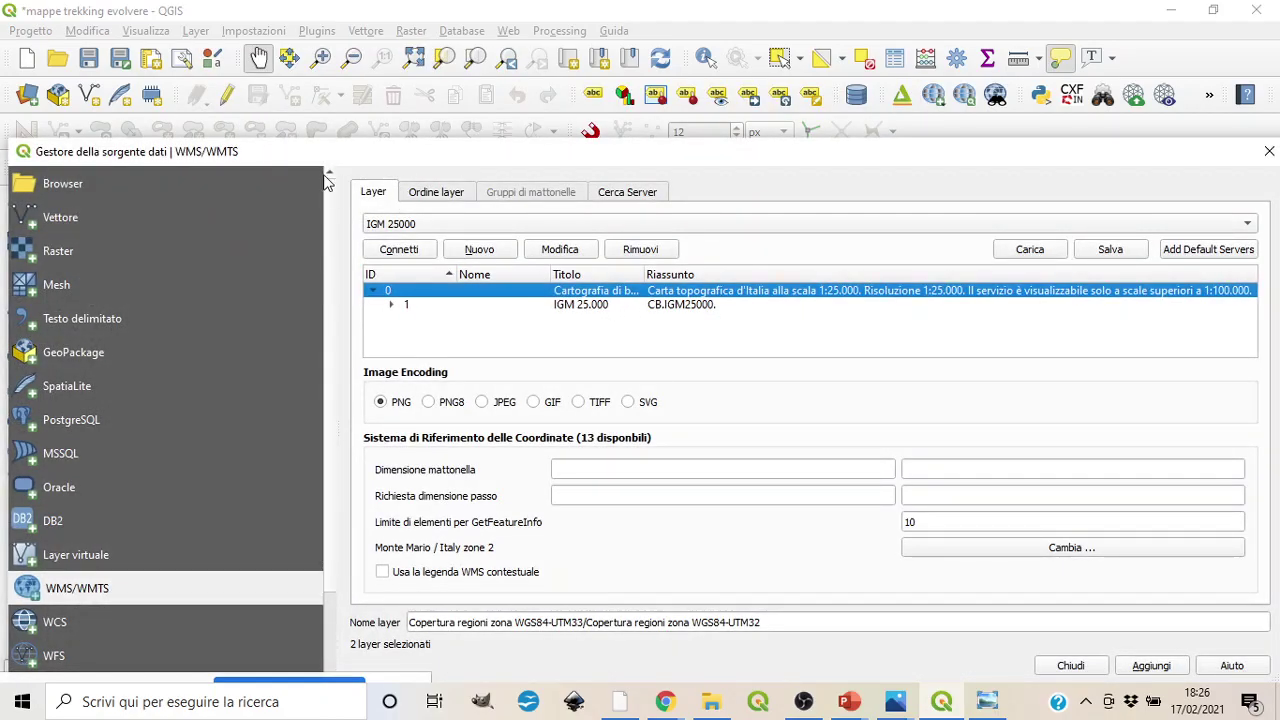
{"action": "left_click_drag", "start_coordinate": [87, 155], "coordinate": [138, 132]}
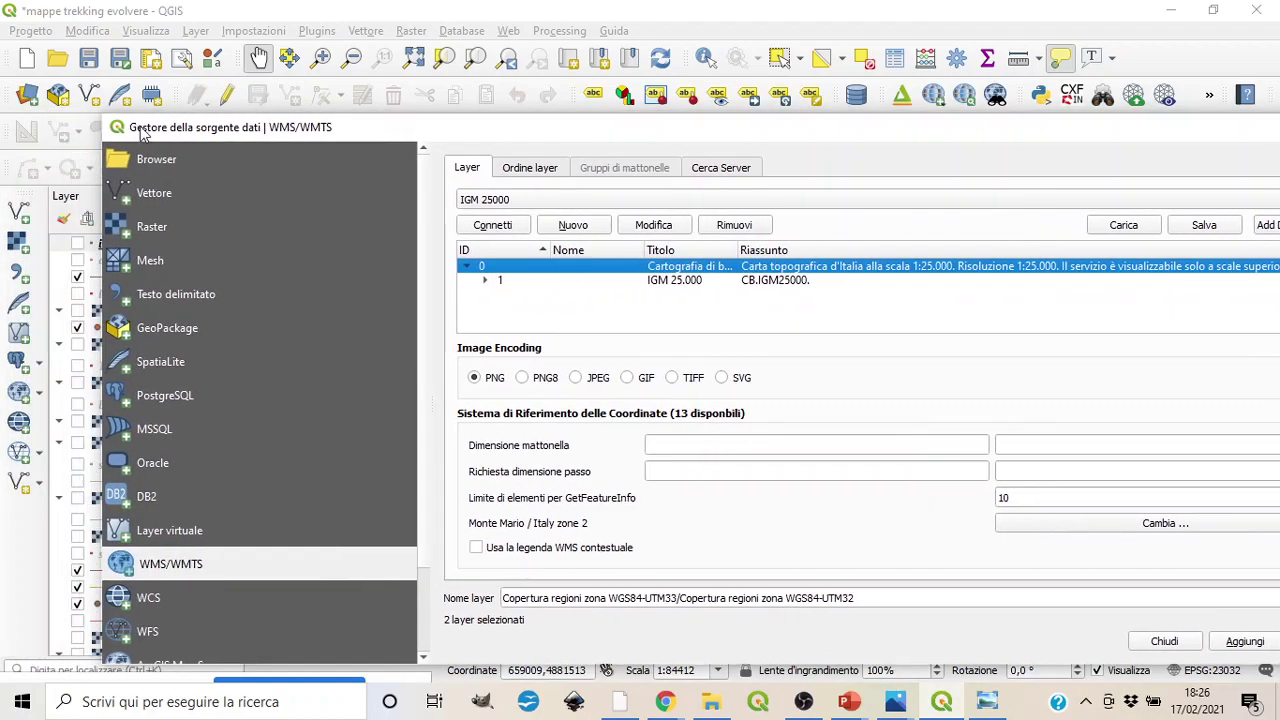
- Create a WMS/WMTS connection named "igm 25000" with the copied IGM_25000.map address as its URL, overwriting the existing connection
{"action": "left_click", "coordinate": [590, 229]}
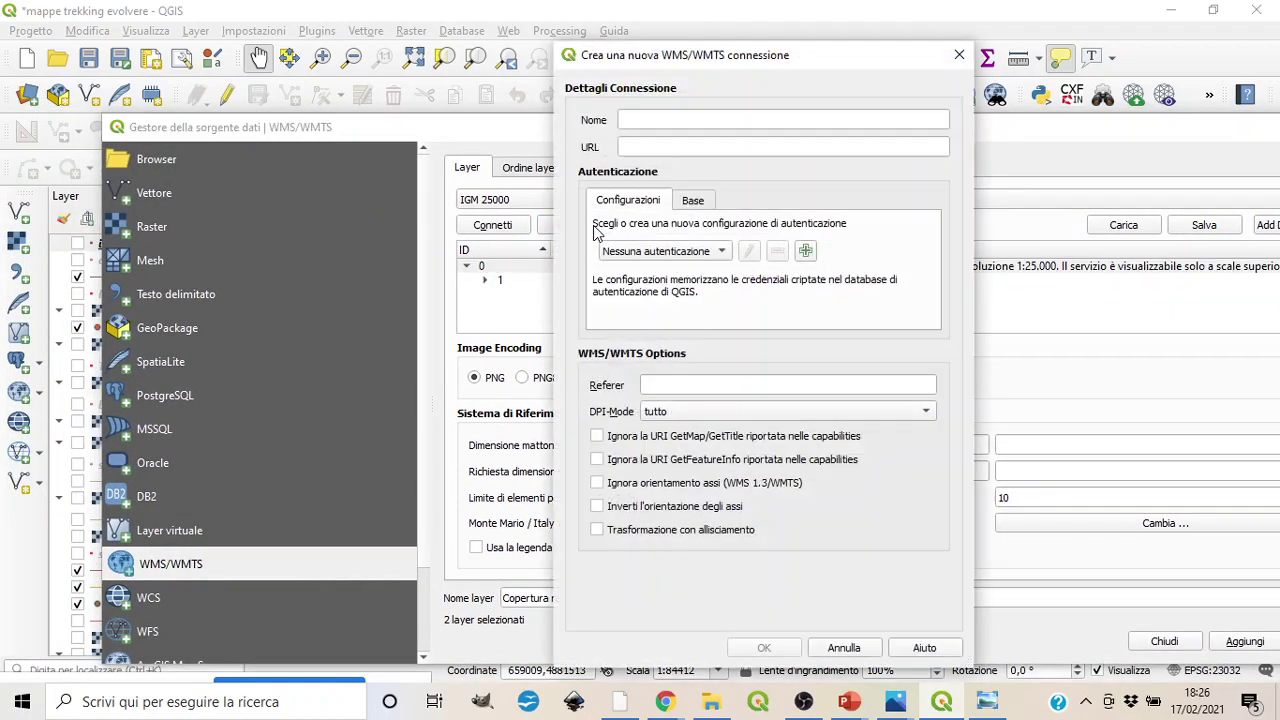
{"action": "right_click", "coordinate": [651, 147]}
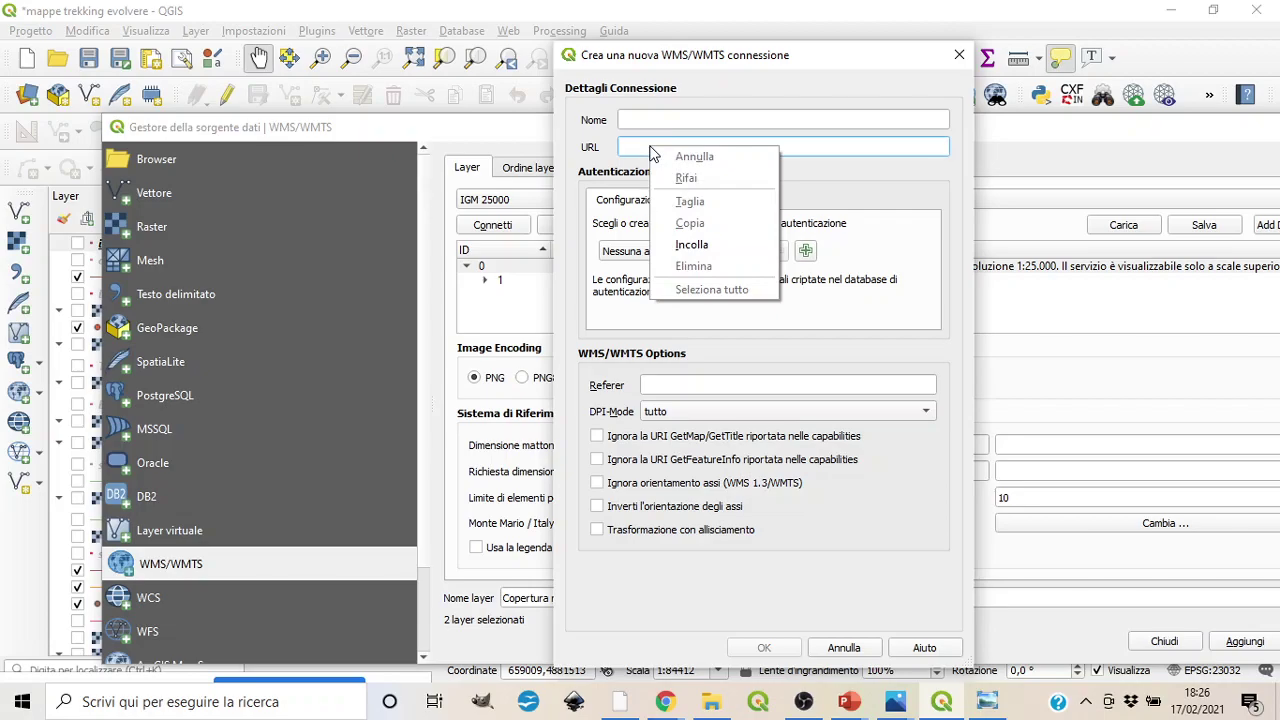
{"action": "left_click", "coordinate": [686, 247]}
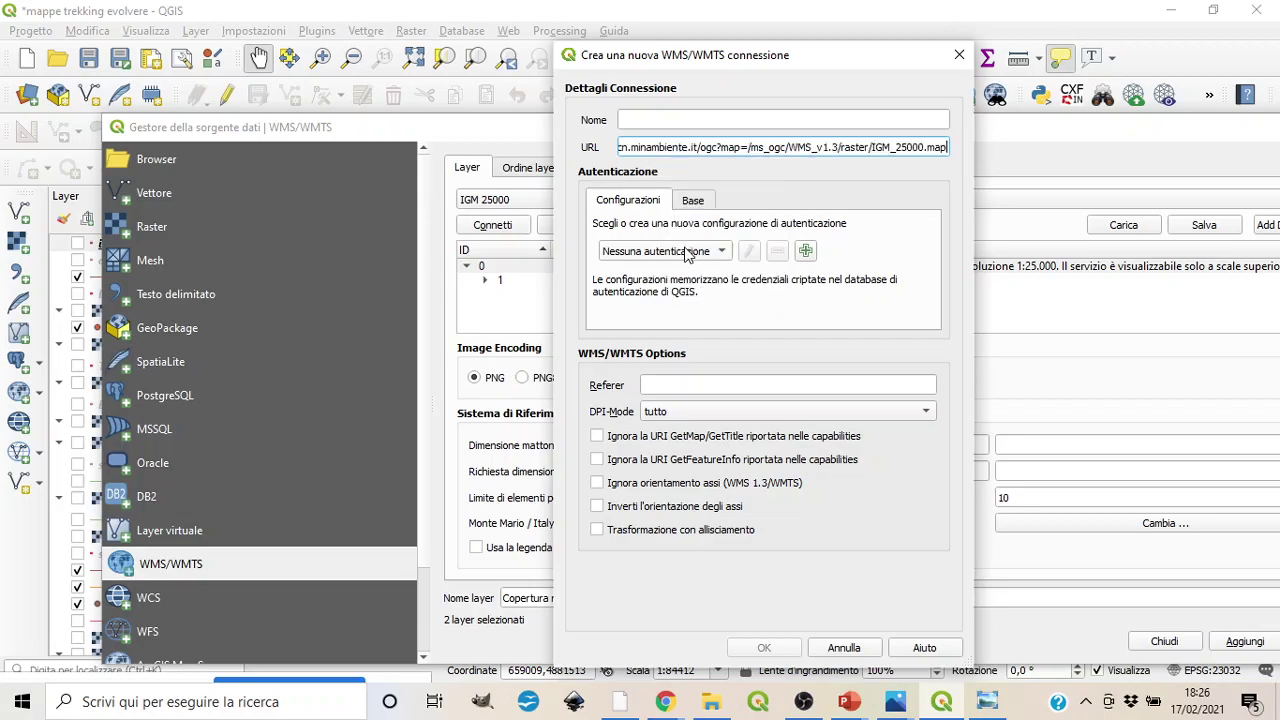
{"action": "left_click", "coordinate": [658, 120]}
{"action": "type", "text": "igm 25000"}
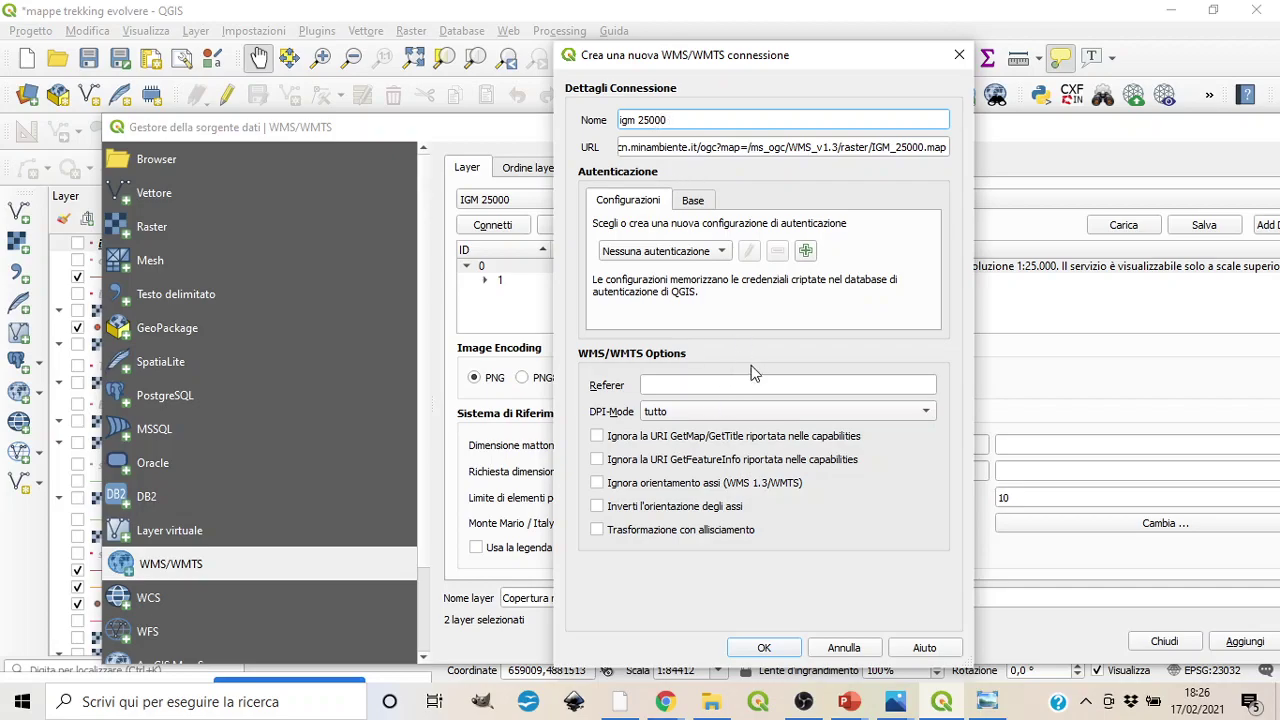
{"action": "left_click", "coordinate": [763, 648]}
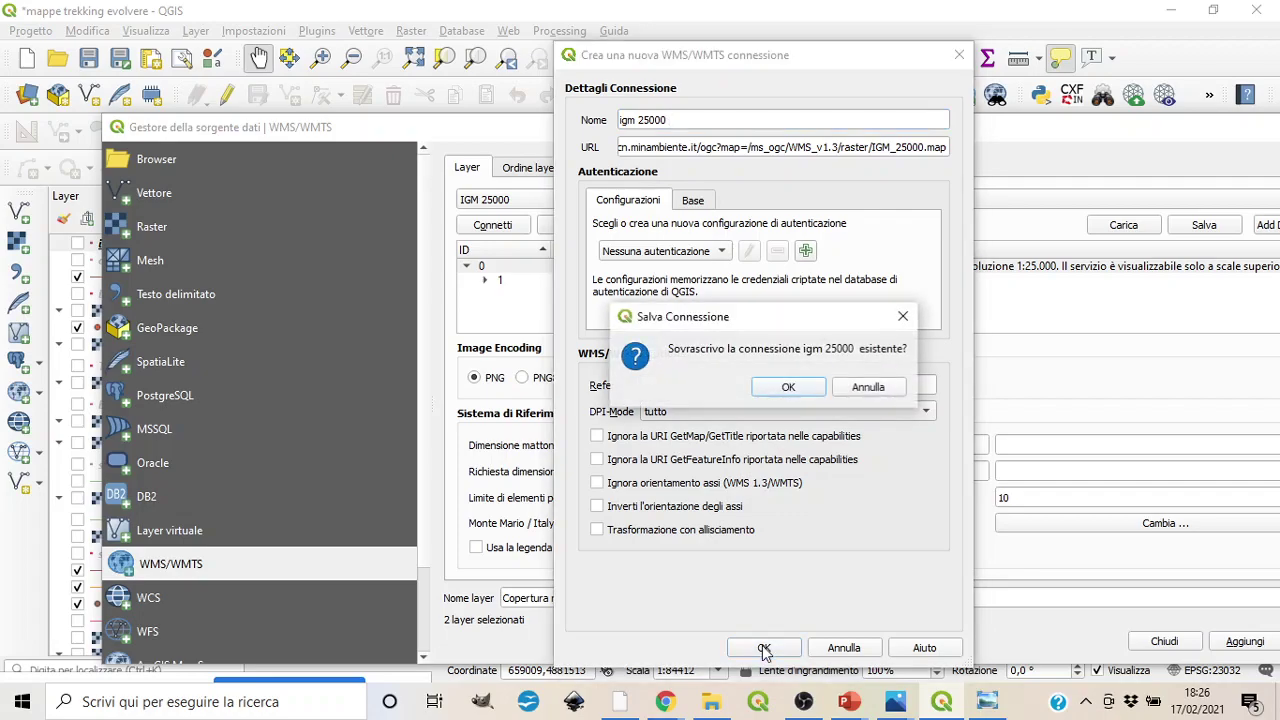
{"action": "left_click", "coordinate": [790, 387]}
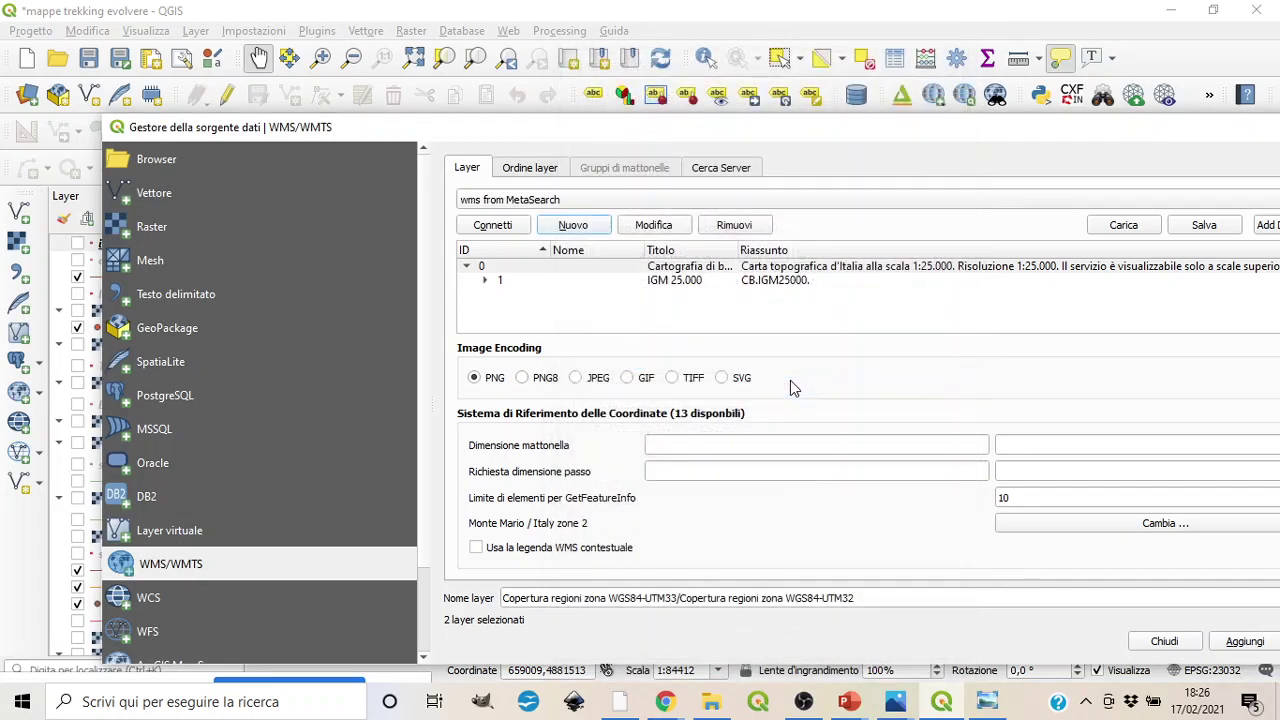
- Connect to the IGM 25000 service, add its top-level base cartography layer to the map and close the data source window
{"action": "left_click", "coordinate": [530, 203]}
{"action": "left_click", "coordinate": [495, 30]}
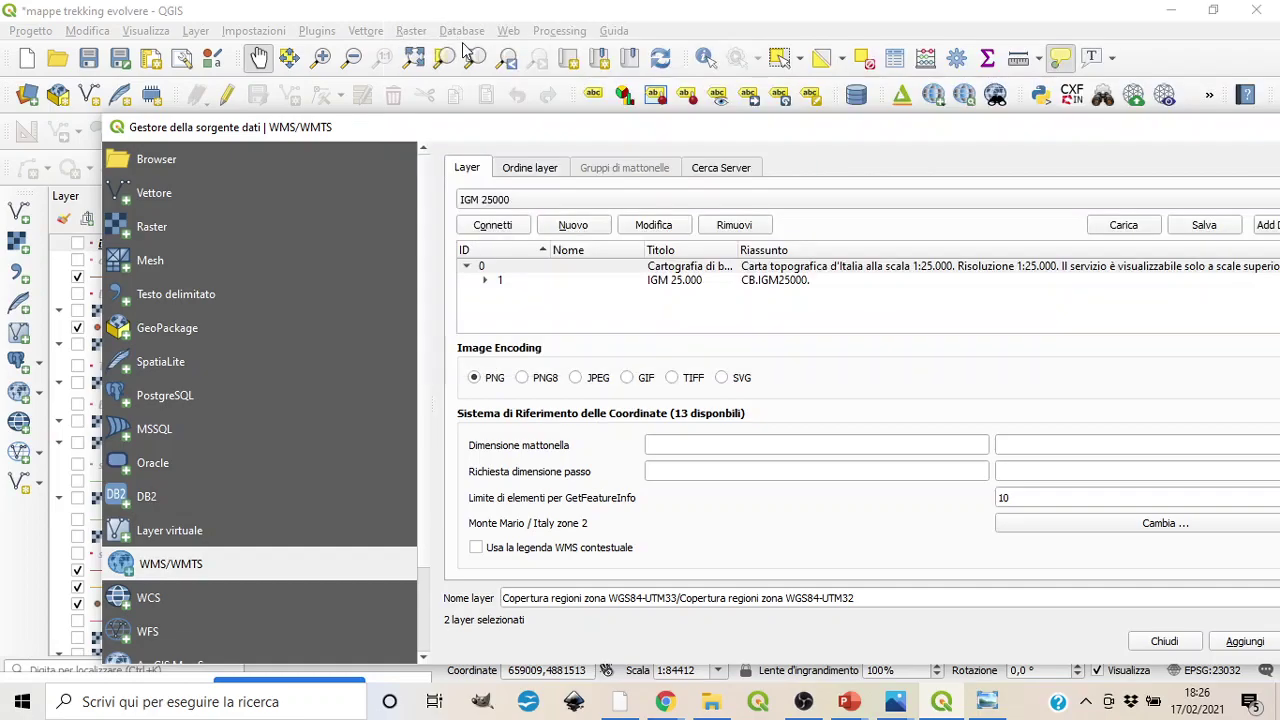
{"action": "left_click", "coordinate": [488, 225]}
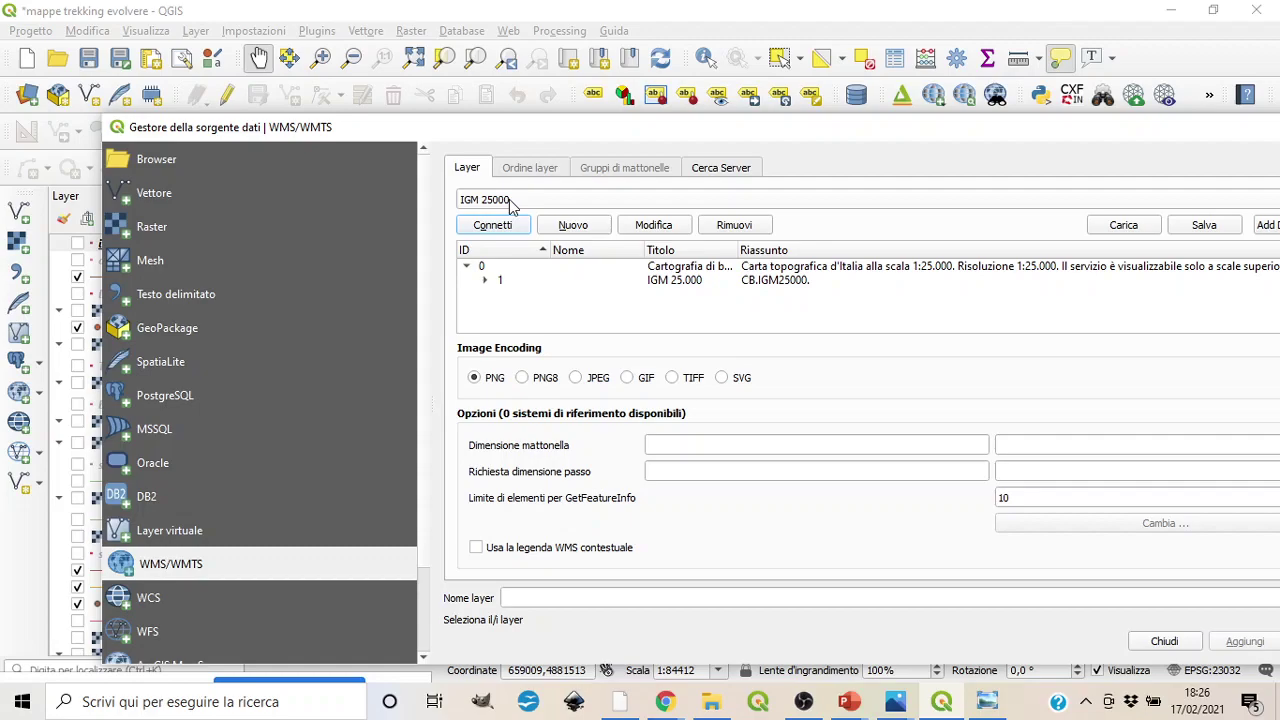
{"action": "left_click", "coordinate": [655, 268]}
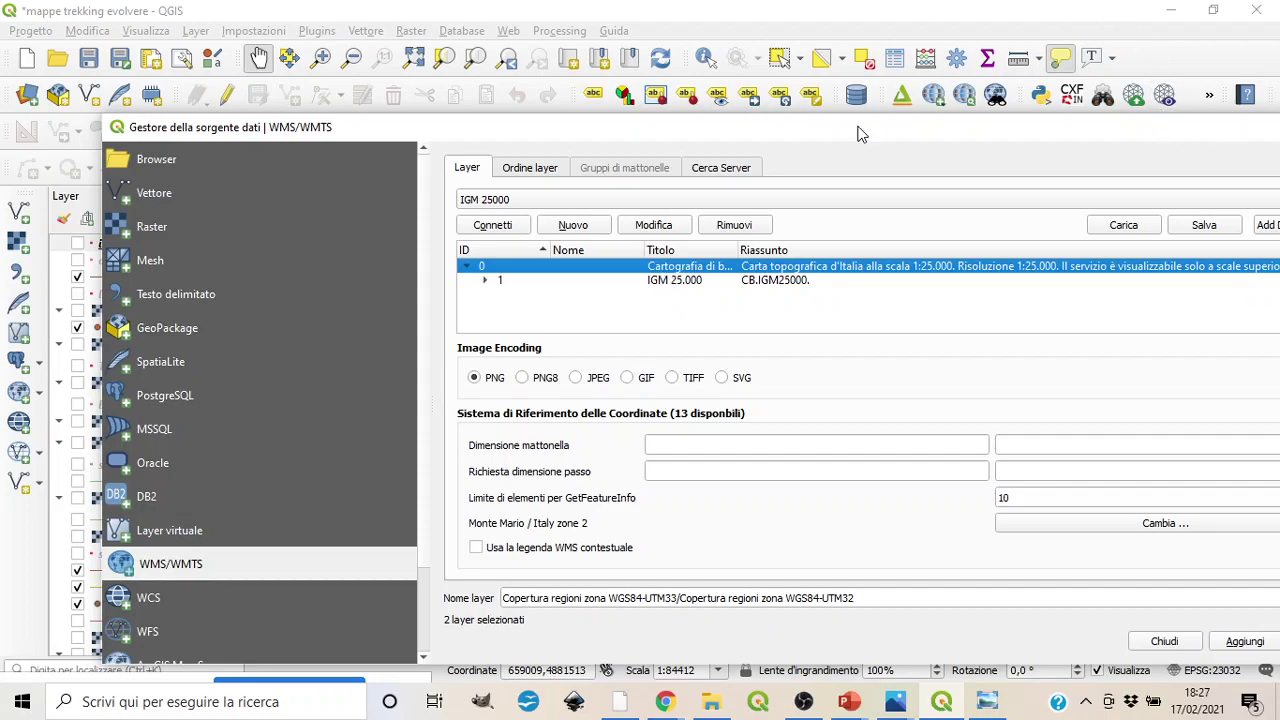
{"action": "left_click_drag", "start_coordinate": [857, 126], "coordinate": [729, 96]}
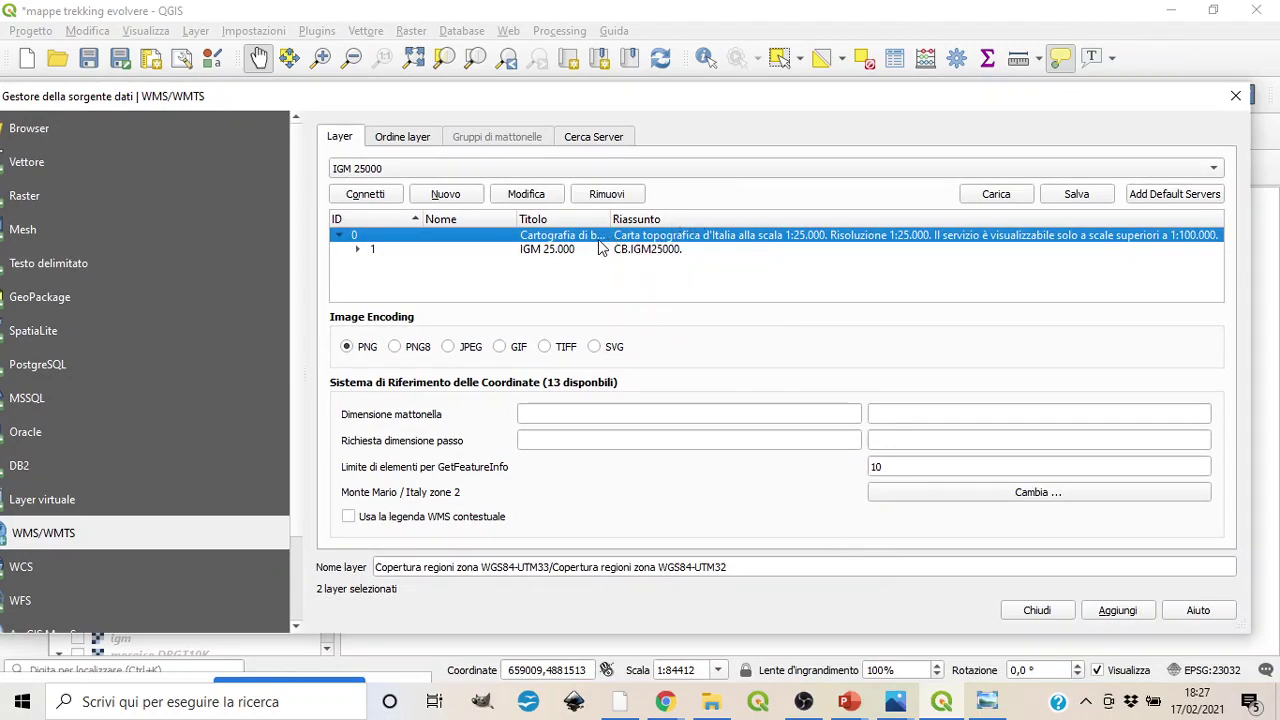
{"action": "left_click", "coordinate": [1112, 611]}
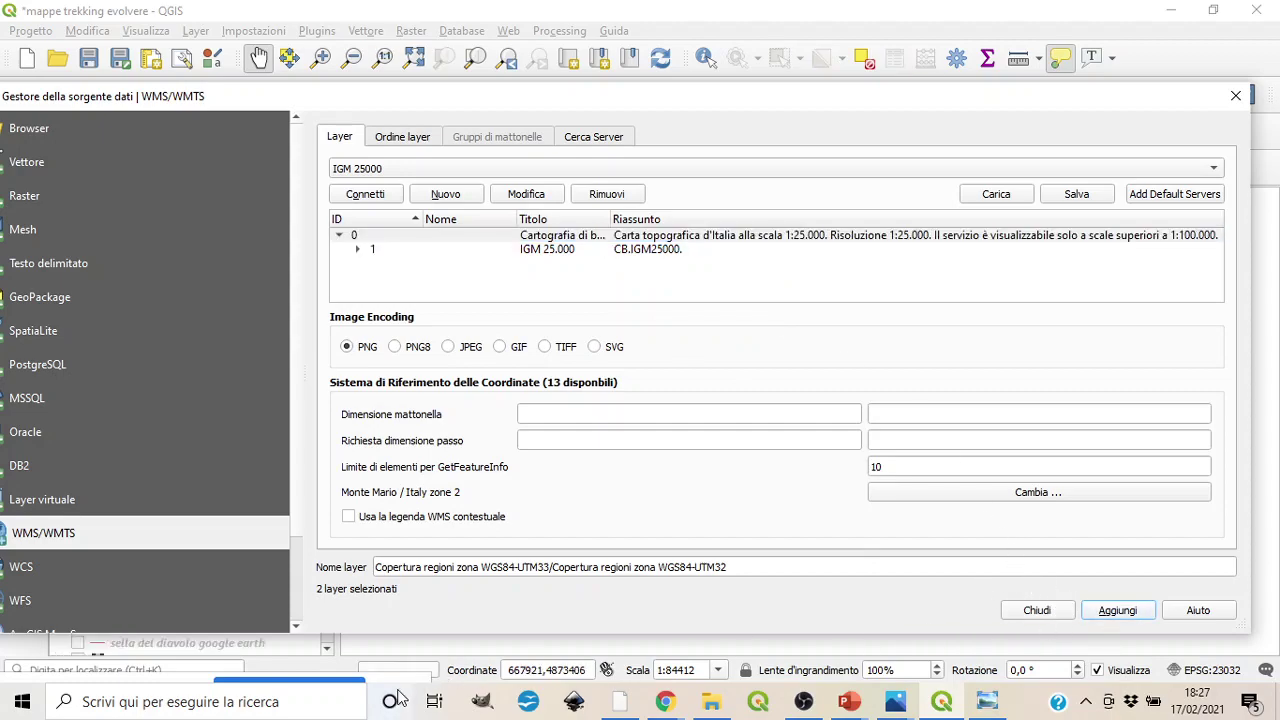
{"action": "left_click", "coordinate": [1037, 610]}
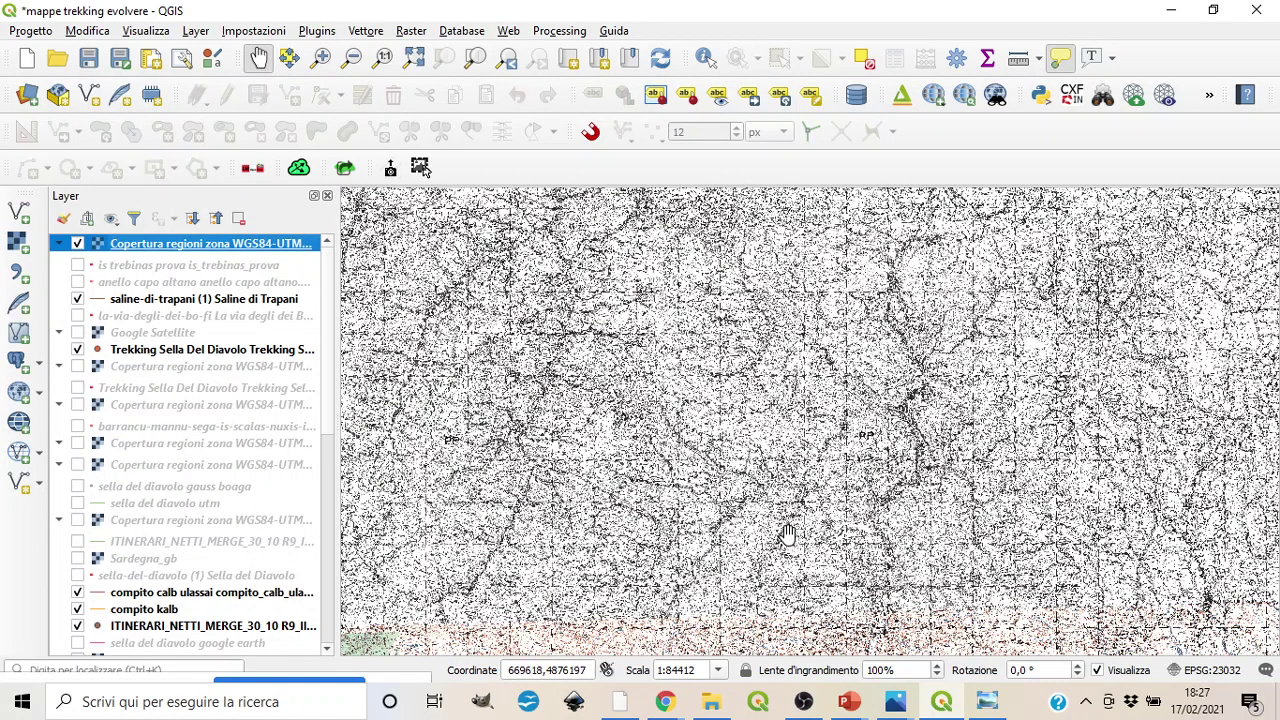
- Set the map scale to 1:50000 and inspect the IGM cartography around the PP area
{"action": "left_click", "coordinate": [718, 670]}
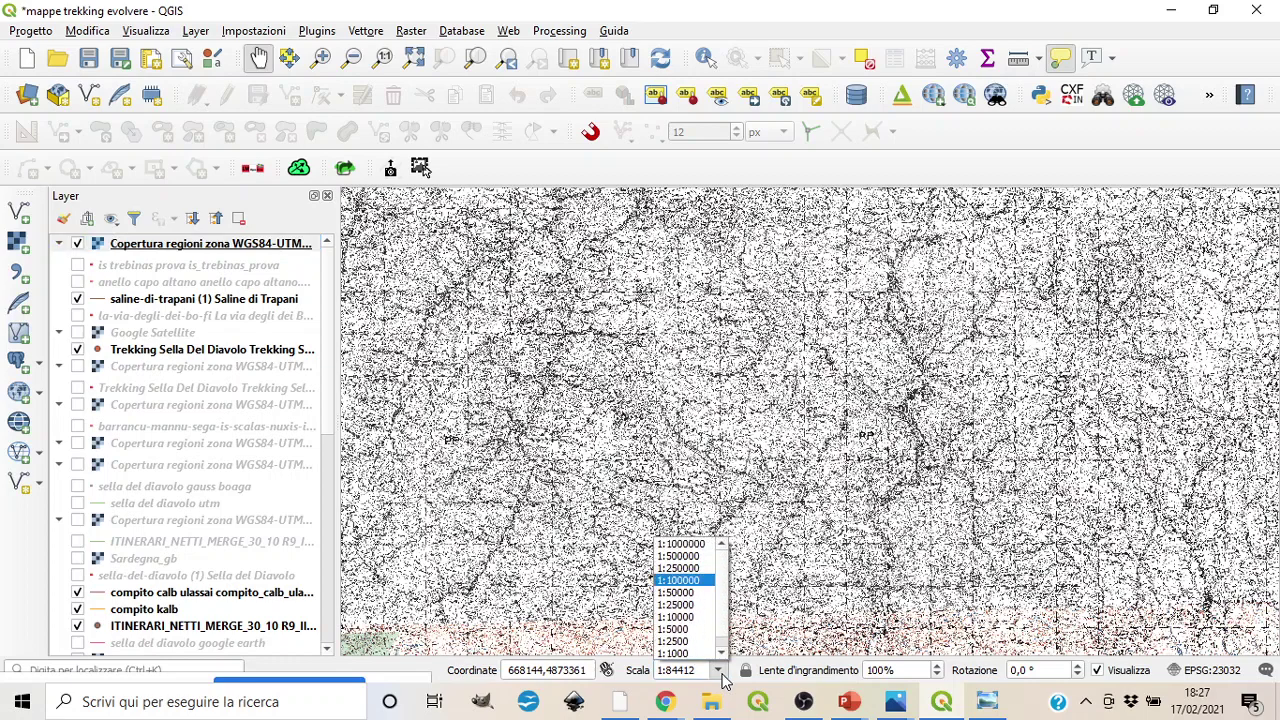
{"action": "left_click", "coordinate": [680, 593]}
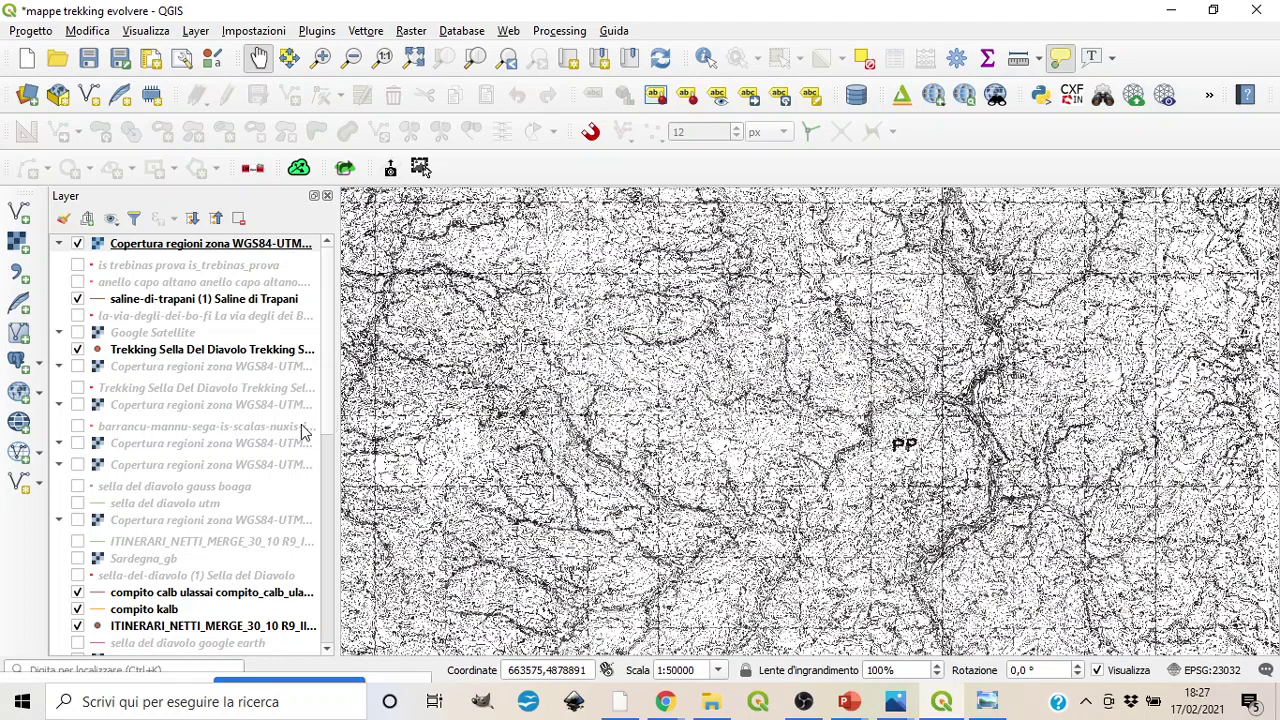
{"action": "left_click", "coordinate": [690, 668]}
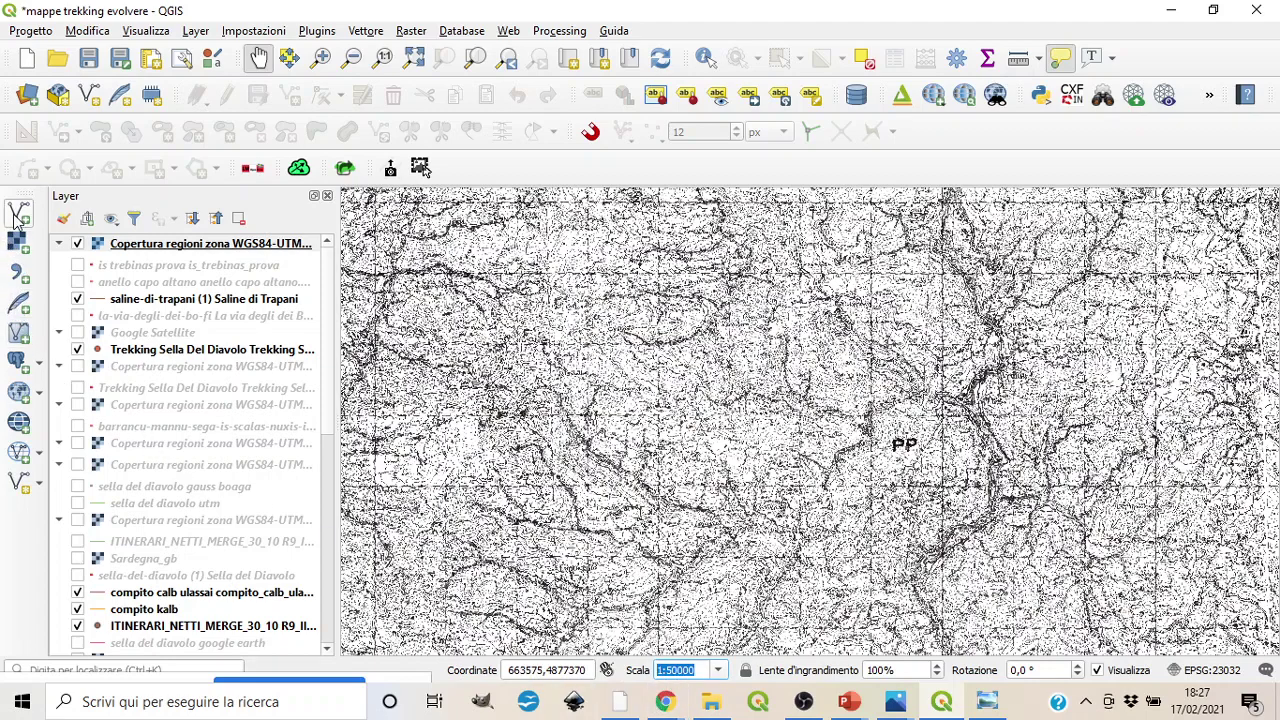
{"action": "left_click", "coordinate": [684, 706]}
{"action": "mouse_move", "coordinate": [595, 635]}
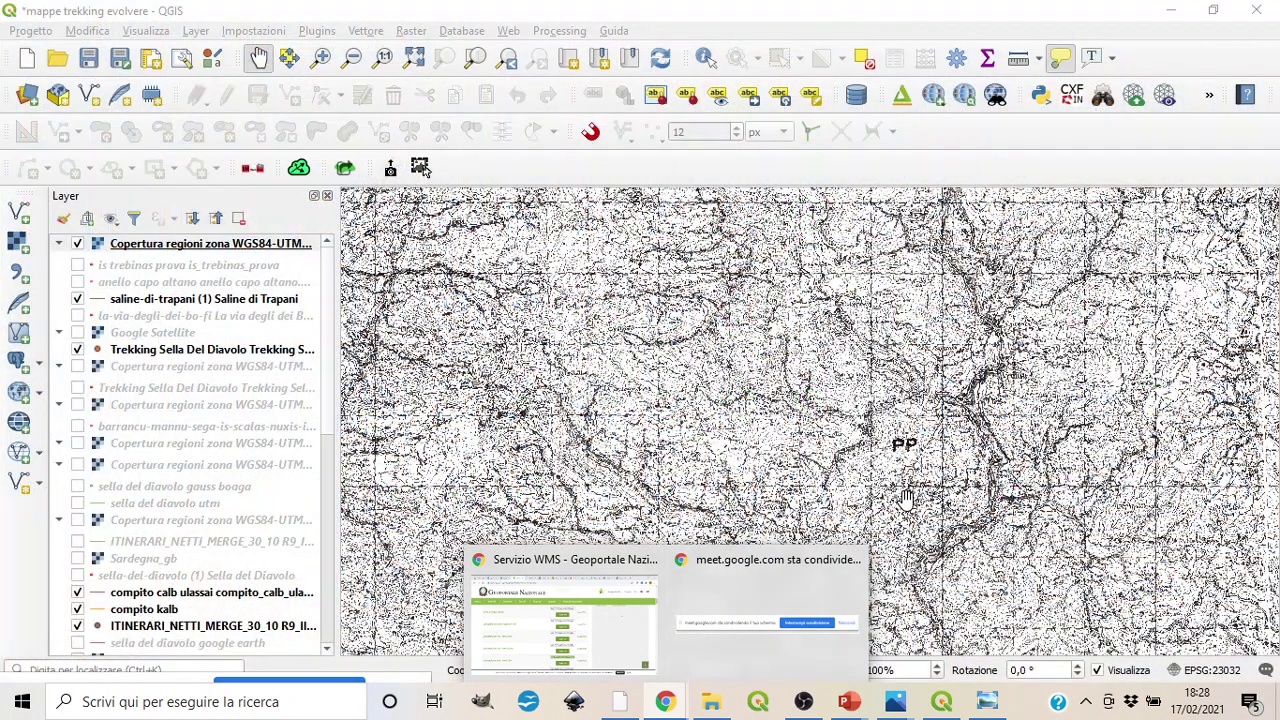
{"action": "left_click", "coordinate": [904, 496]}
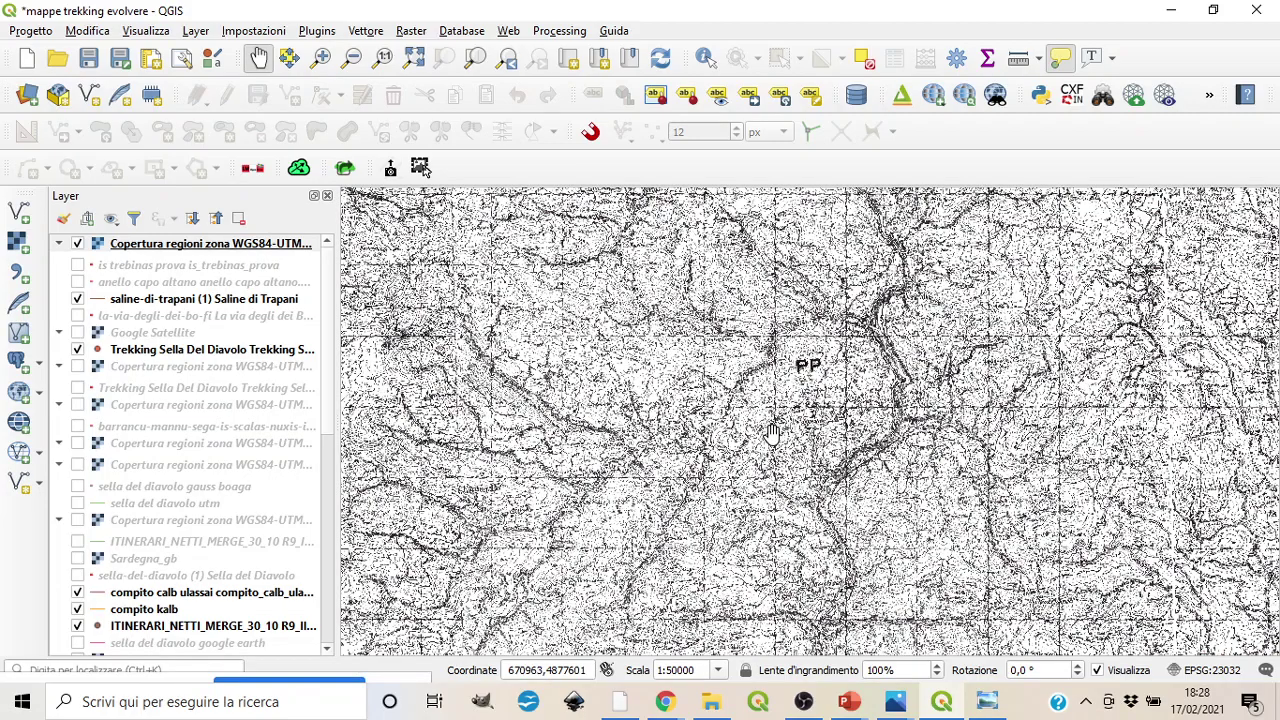
{"action": "left_click_drag", "start_coordinate": [770, 437], "coordinate": [804, 487]}
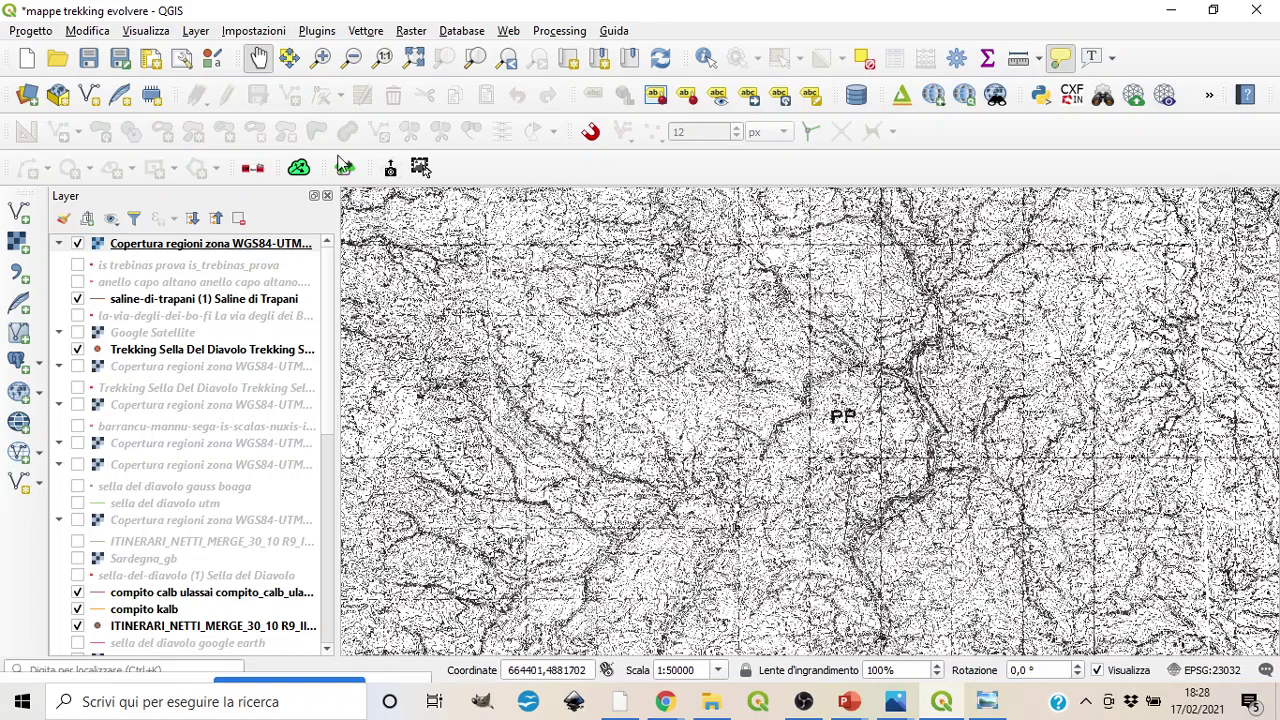
- Reopen the WMS/WMTS data source window, bring up a blank new connection form and dismiss it
{"action": "left_click", "coordinate": [196, 32]}
{"action": "mouse_move", "coordinate": [334, 96]}
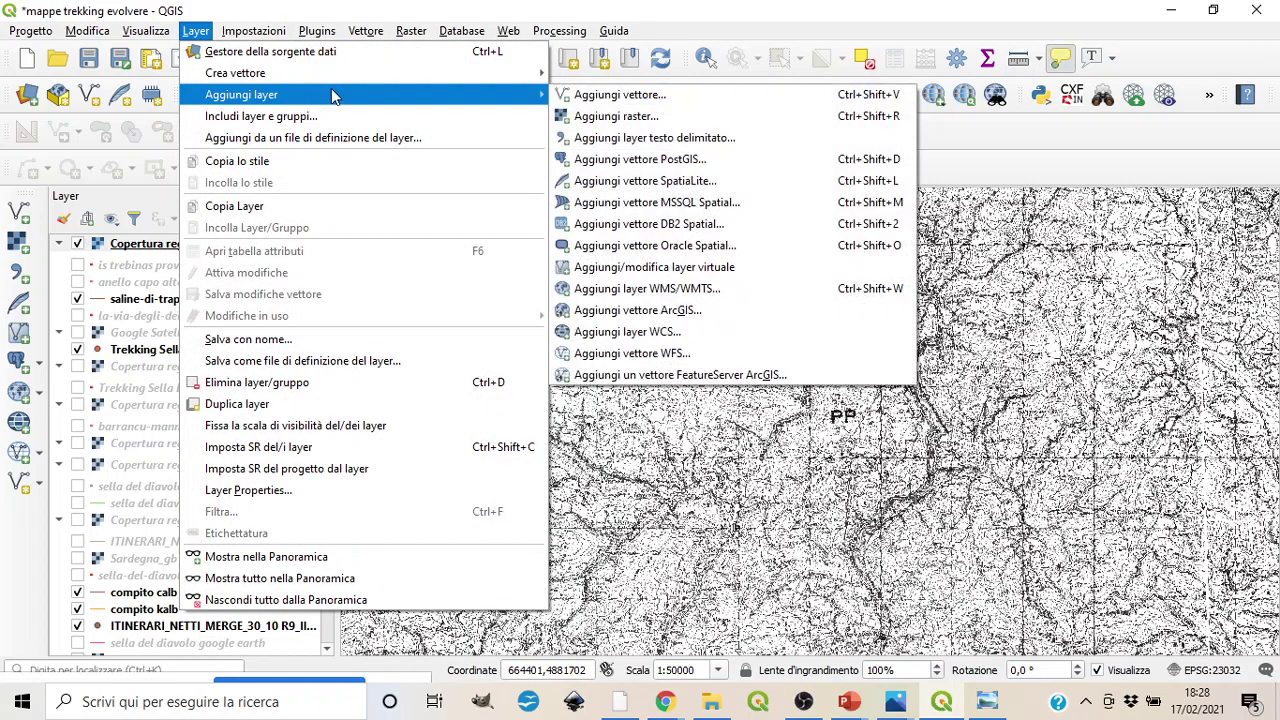
{"action": "left_click", "coordinate": [731, 288]}
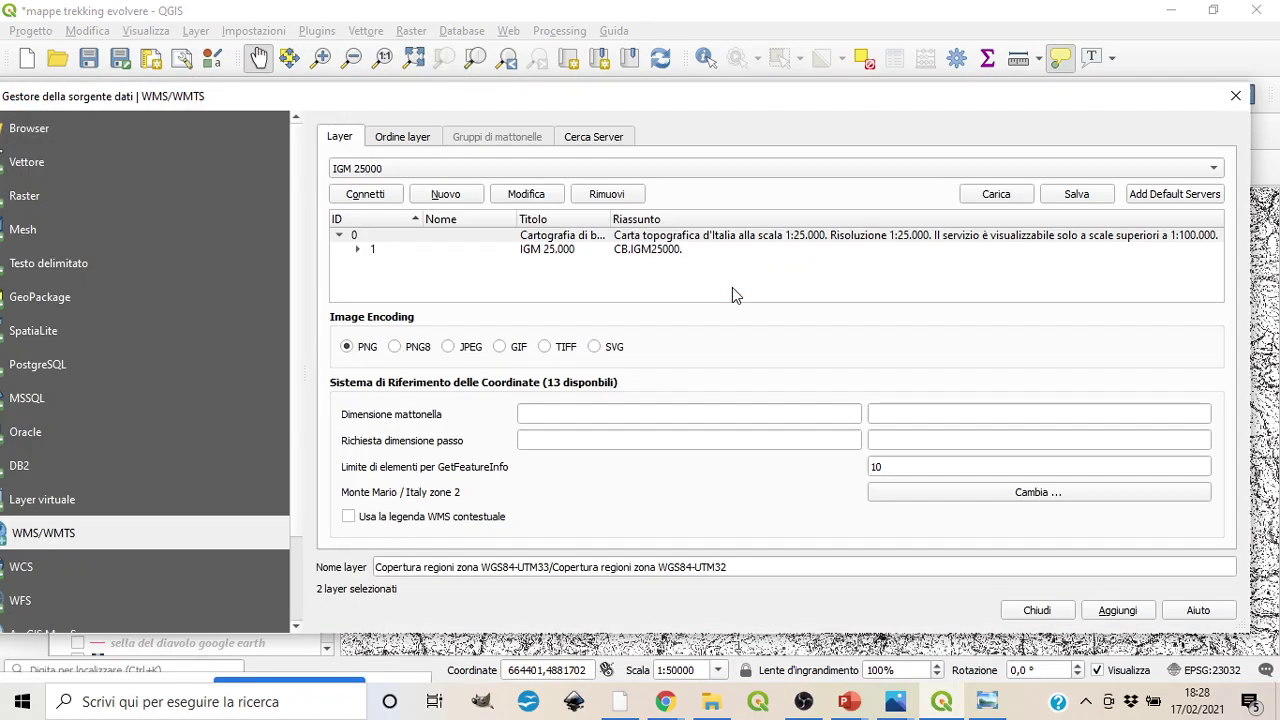
{"action": "left_click", "coordinate": [446, 196]}
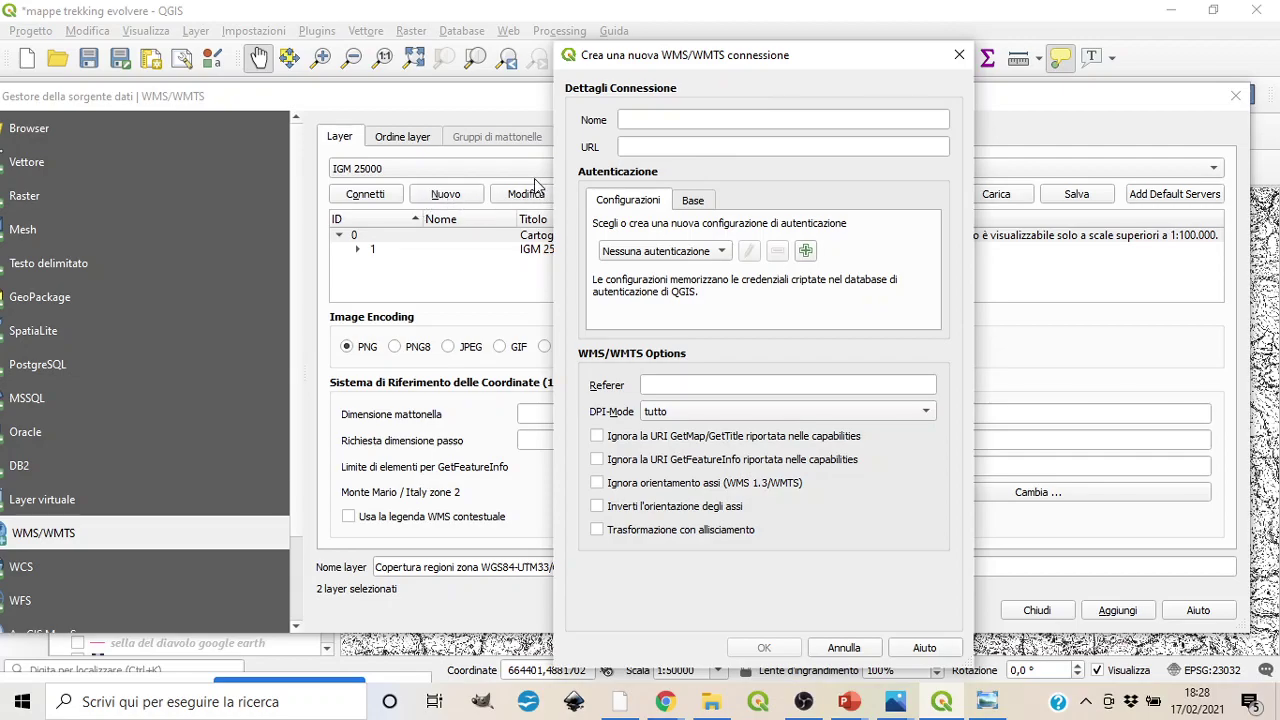
{"action": "left_click", "coordinate": [957, 57]}
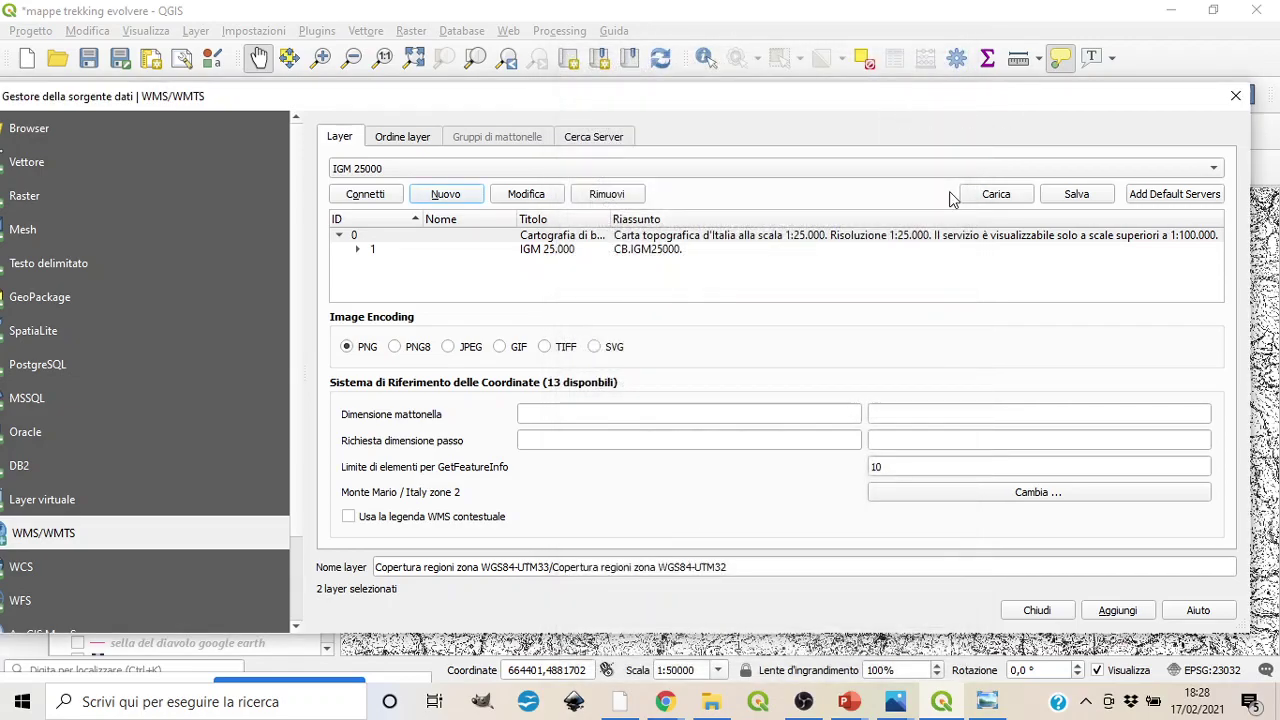
- Restore the QGIS and Chrome windows to a smaller size, minimize PowerPoint and bring up the Google Meet chat
{"action": "left_click", "coordinate": [1213, 12]}
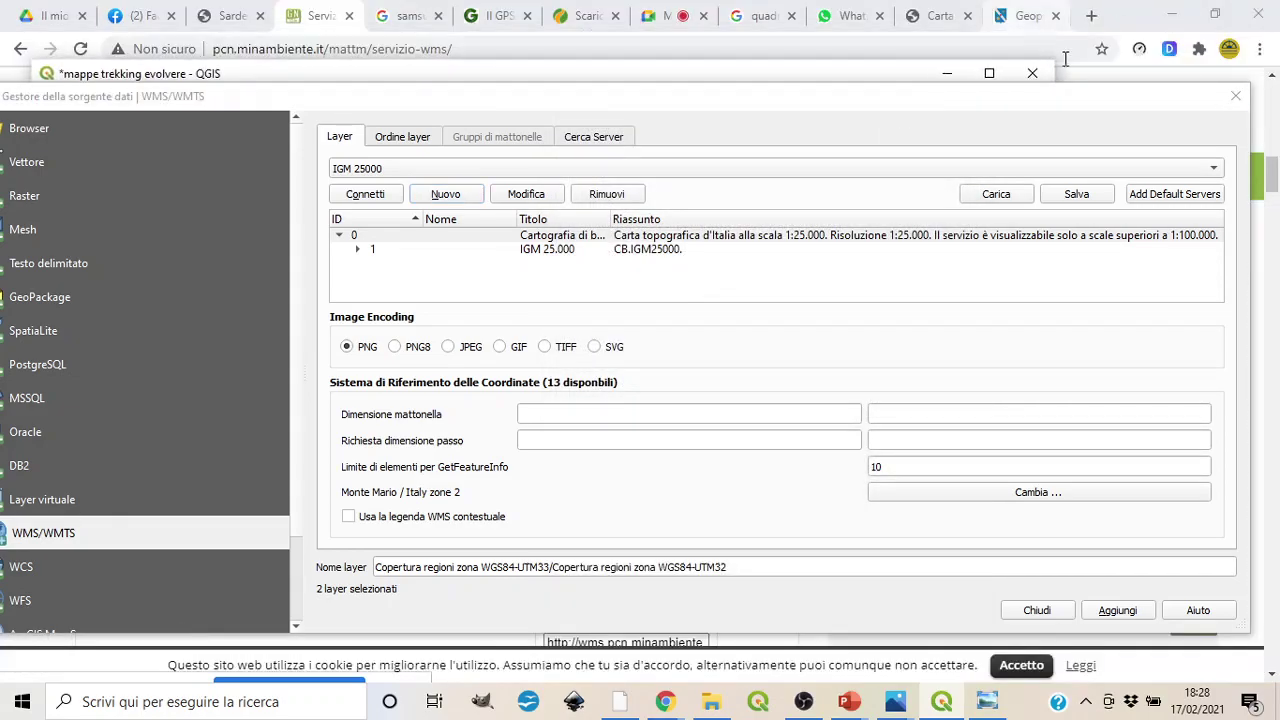
{"action": "left_click", "coordinate": [1215, 16]}
{"action": "left_click", "coordinate": [1006, 20]}
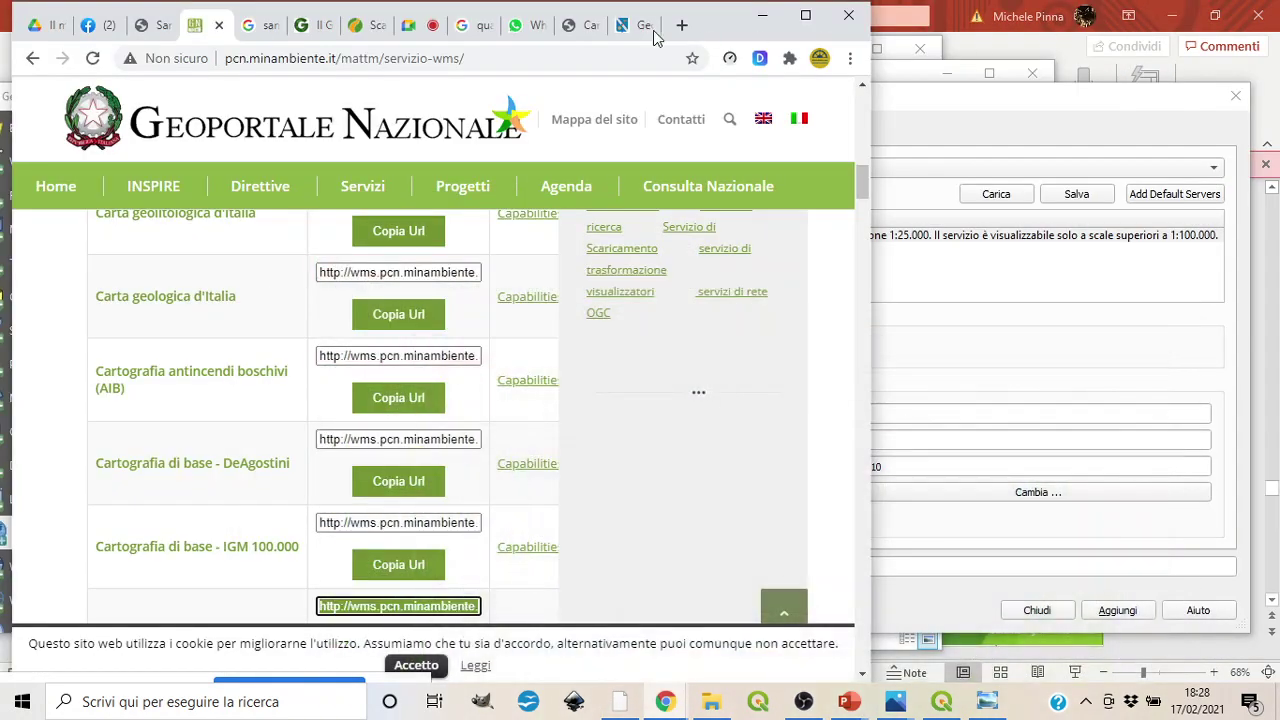
{"action": "left_click", "coordinate": [1170, 17]}
{"action": "left_click", "coordinate": [930, 101]}
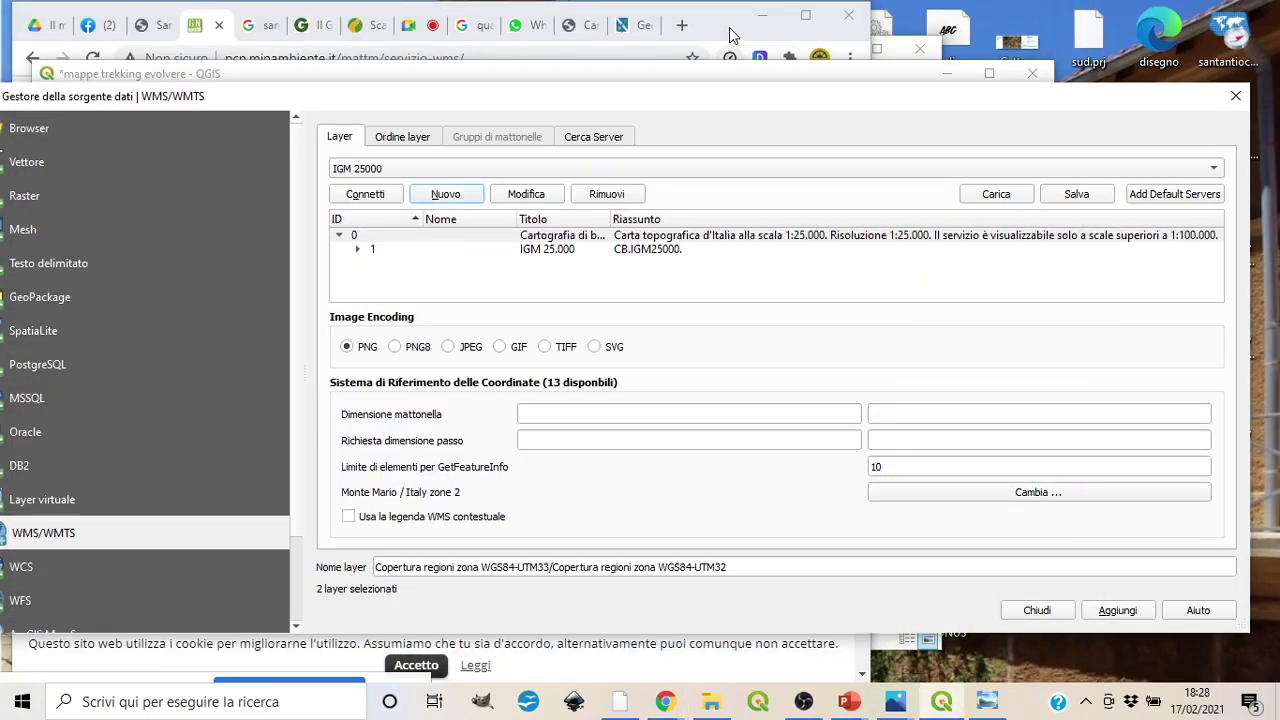
{"action": "left_click", "coordinate": [729, 27]}
{"action": "left_click", "coordinate": [415, 30]}
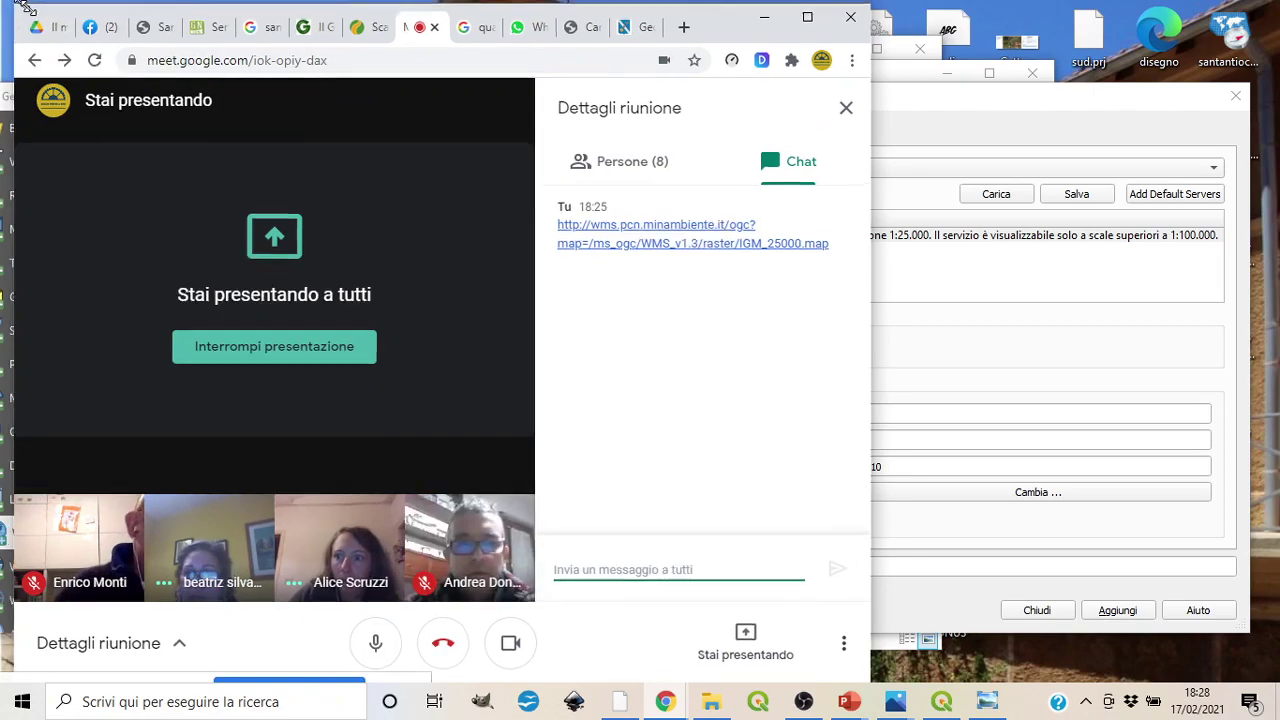
- Shrink the Google Meet window and arrange it beside the WMS/WMTS data source window so the chat address shows
{"action": "left_click_drag", "start_coordinate": [15, 13], "coordinate": [315, 95]}
{"action": "left_click_drag", "start_coordinate": [709, 110], "coordinate": [1214, 55]}
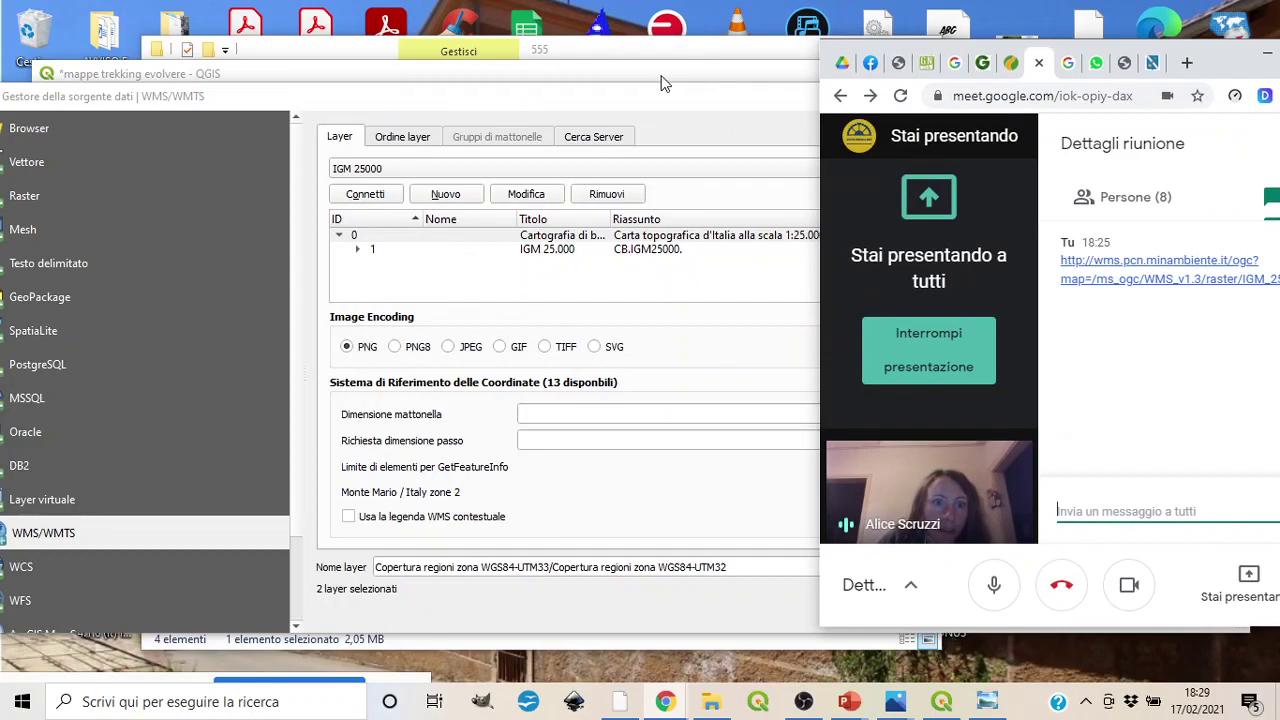
{"action": "left_click_drag", "start_coordinate": [651, 100], "coordinate": [453, 93]}
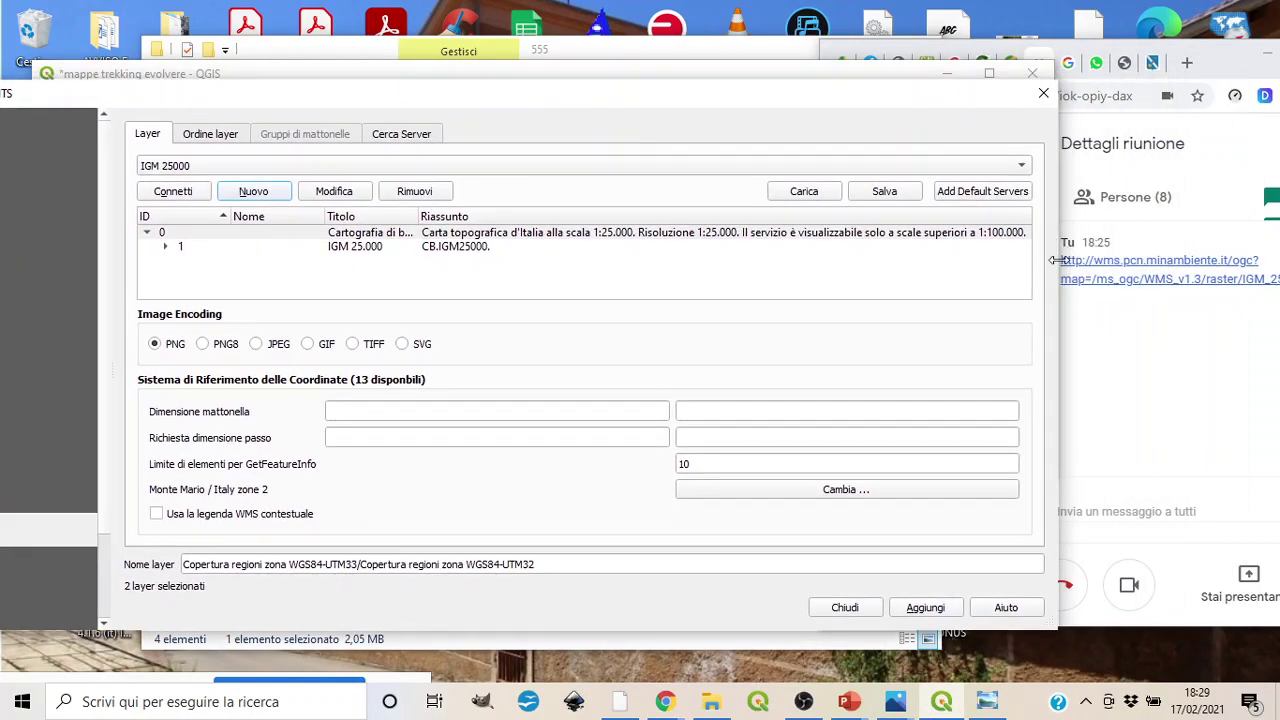
- Move the WMS/WMTS window aside, minimize the file explorer and place the QGIS window beside the Google Meet chat
{"action": "left_click_drag", "start_coordinate": [1057, 190], "coordinate": [651, 190]}
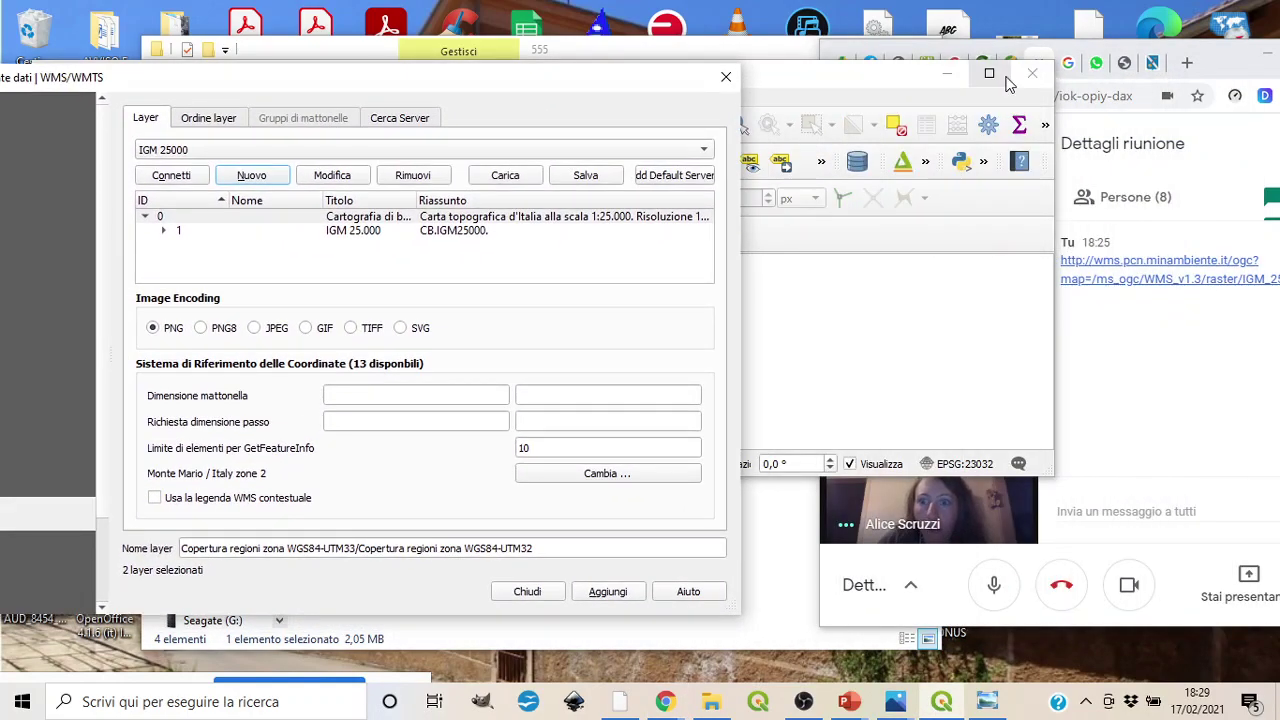
{"action": "left_click", "coordinate": [947, 73]}
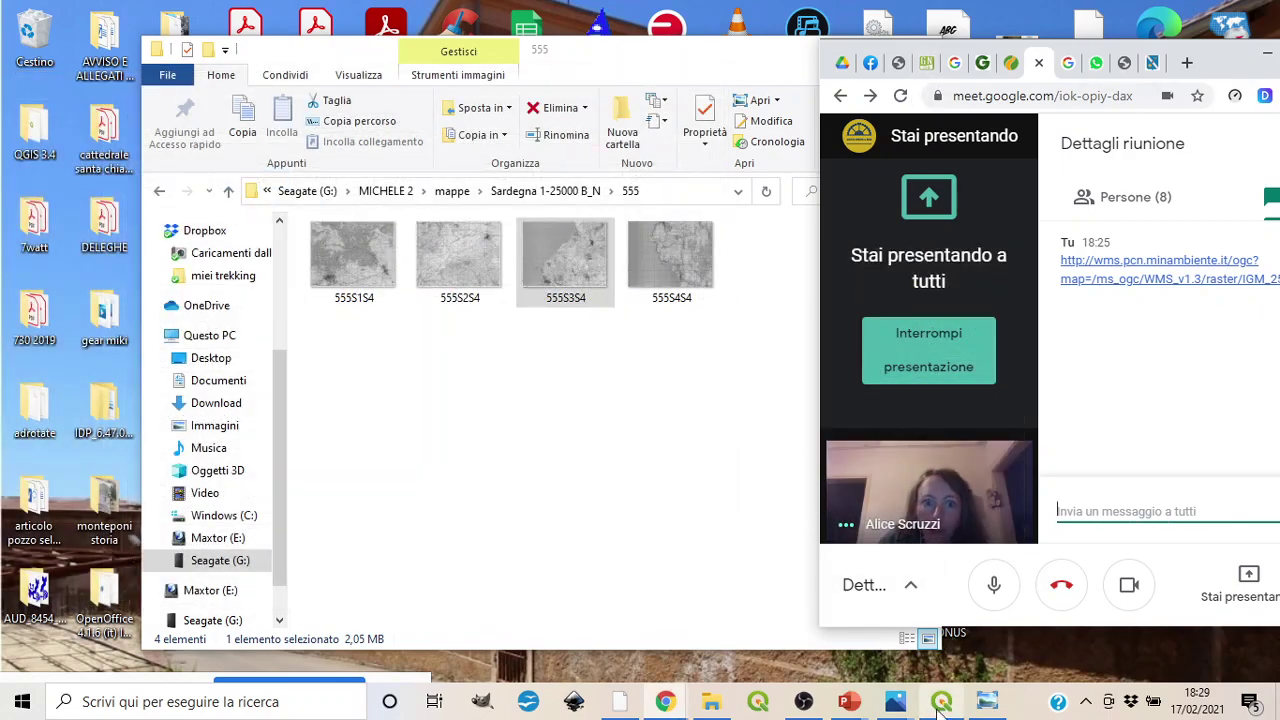
{"action": "left_click", "coordinate": [724, 62]}
{"action": "left_click", "coordinate": [920, 48]}
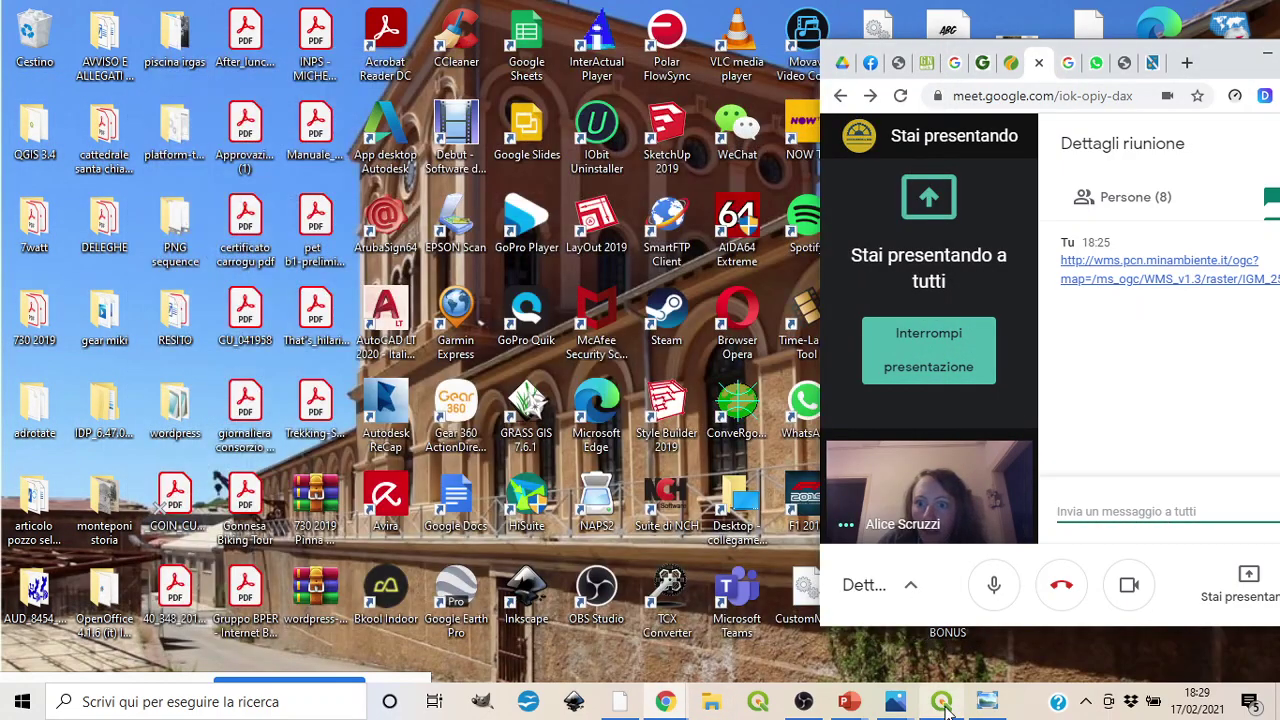
{"action": "left_click", "coordinate": [941, 701]}
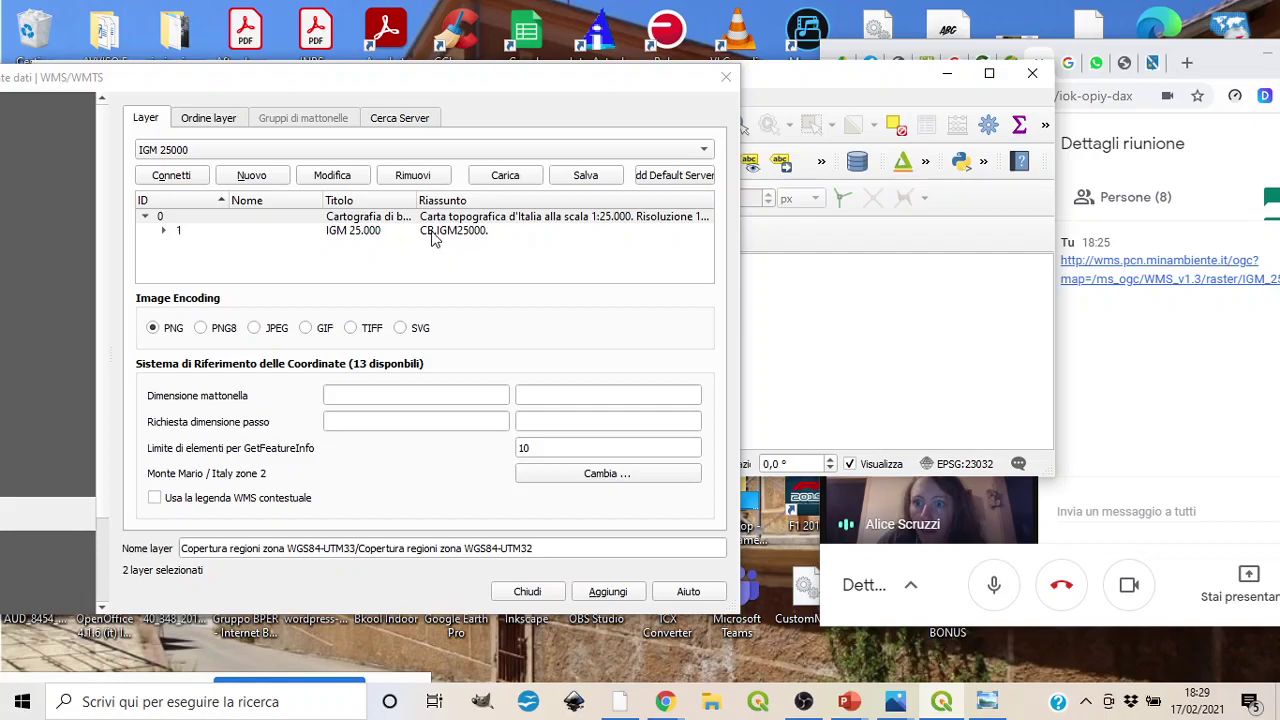
{"action": "left_click_drag", "start_coordinate": [886, 80], "coordinate": [654, 40]}
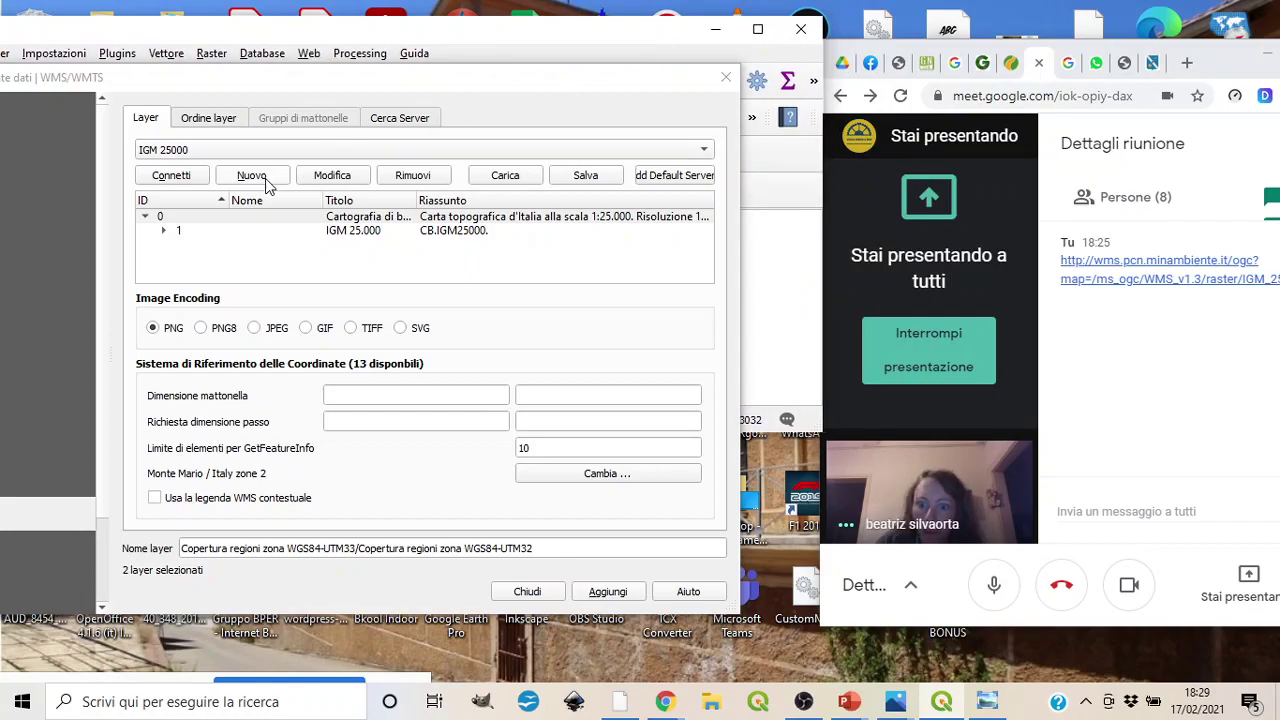
{"action": "left_click", "coordinate": [265, 181]}
{"action": "left_click", "coordinate": [645, 176]}
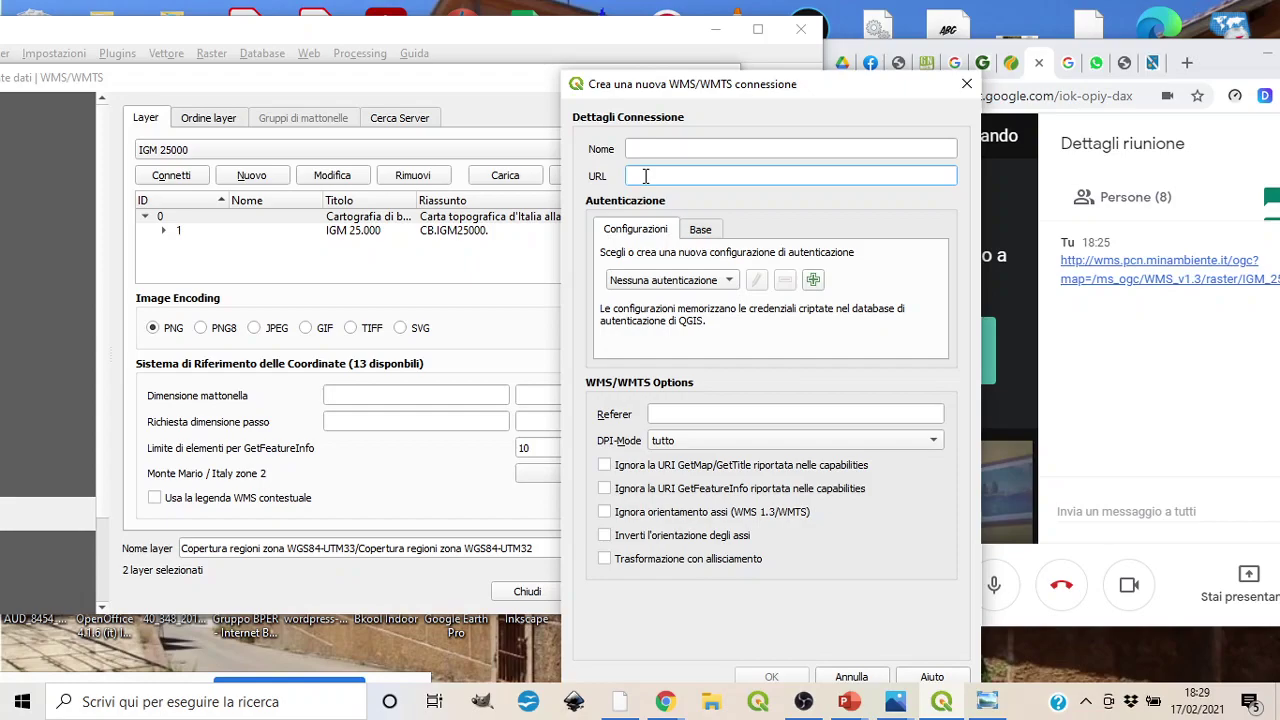
{"action": "right_click", "coordinate": [646, 176]}
{"action": "left_click", "coordinate": [686, 275]}
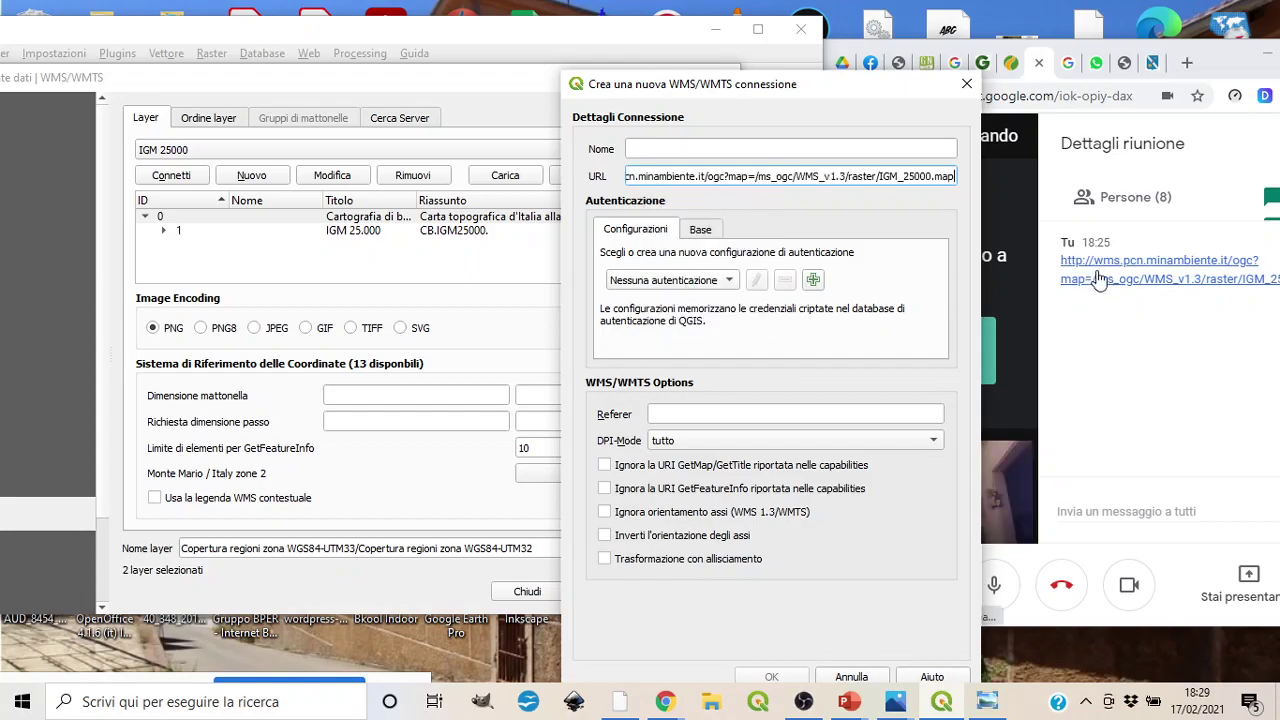
{"action": "left_click", "coordinate": [687, 148]}
{"action": "type", "text": "igm"}
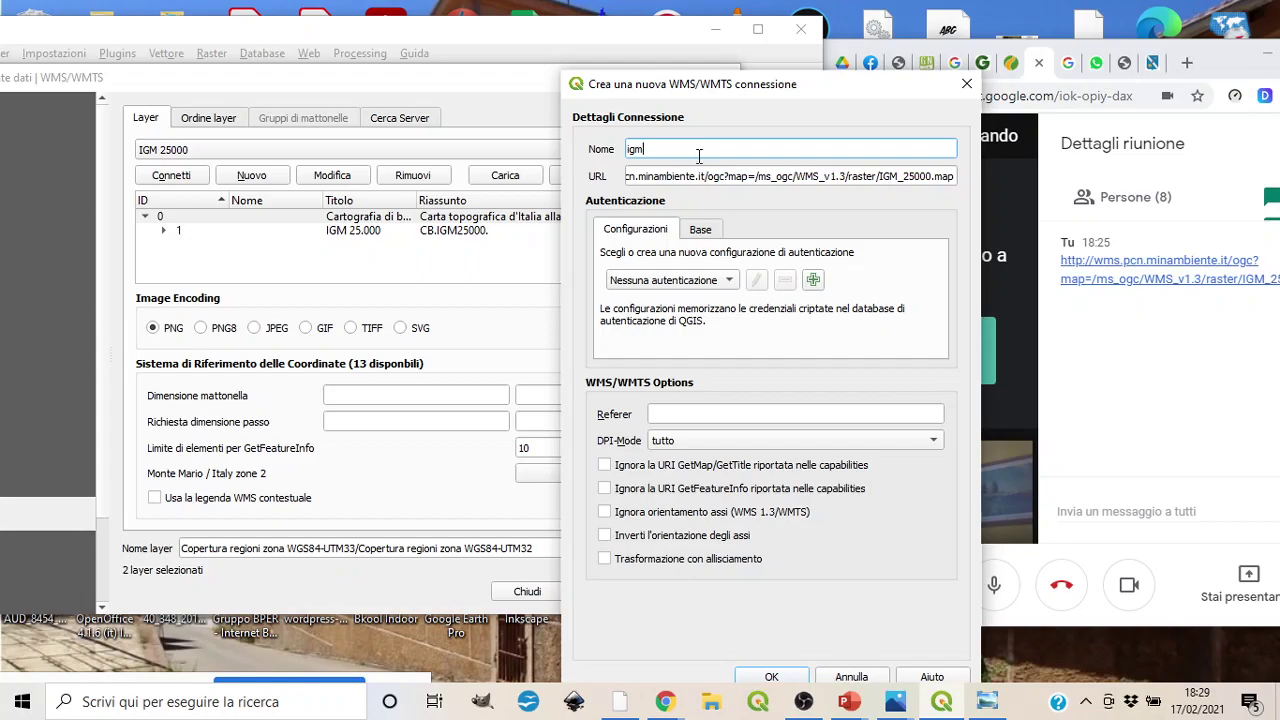
- Save the igm connection, overwriting the existing connection of the same name
{"action": "left_click_drag", "start_coordinate": [835, 100], "coordinate": [845, 46]}
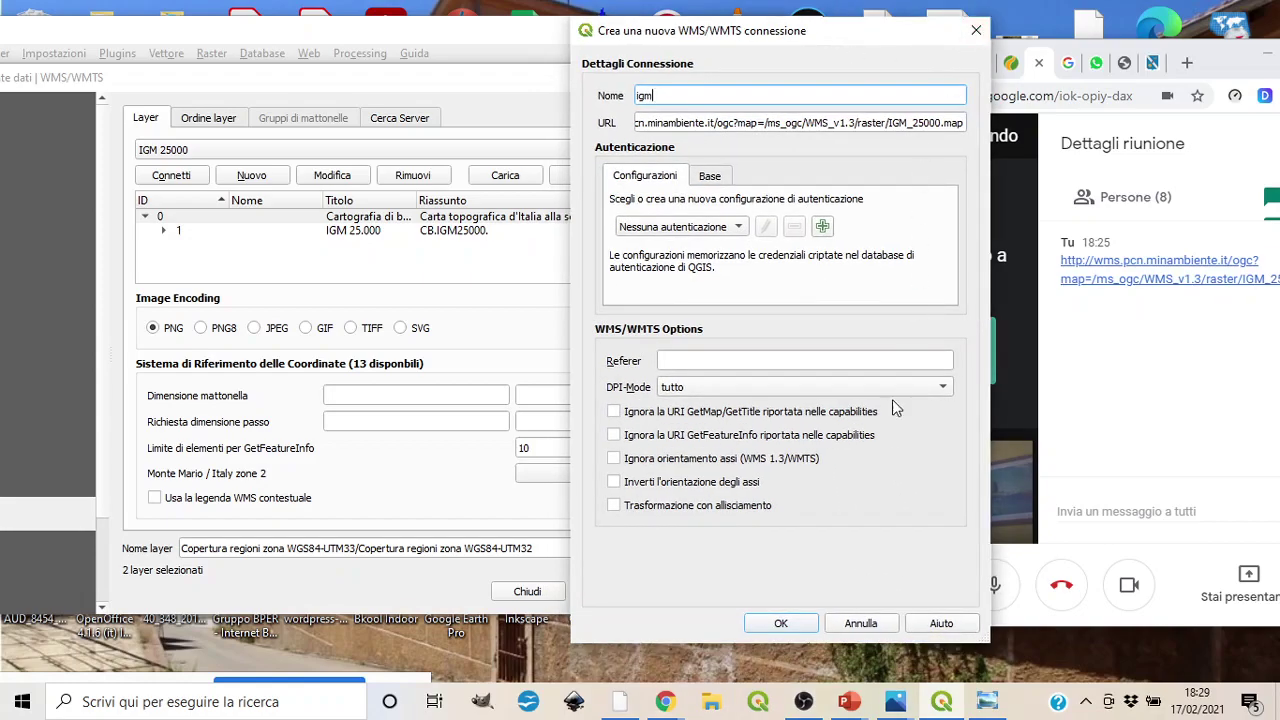
{"action": "left_click", "coordinate": [781, 623]}
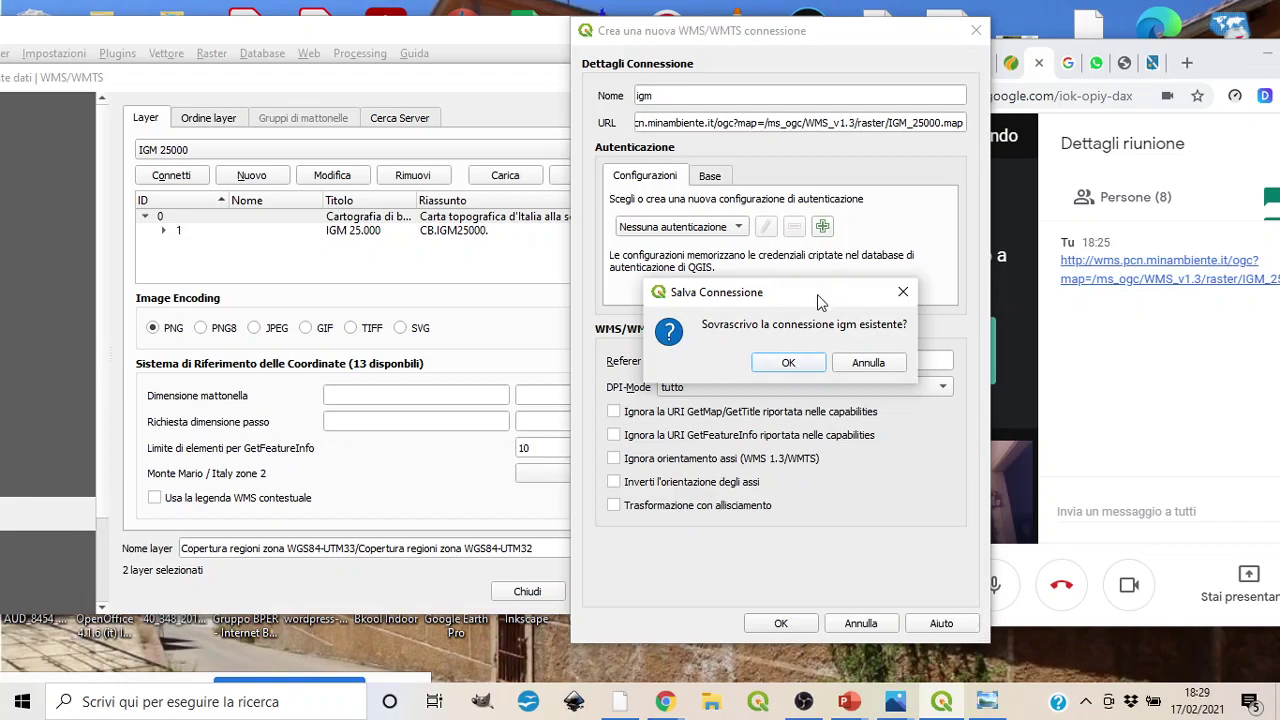
{"action": "left_click_drag", "start_coordinate": [817, 294], "coordinate": [811, 347]}
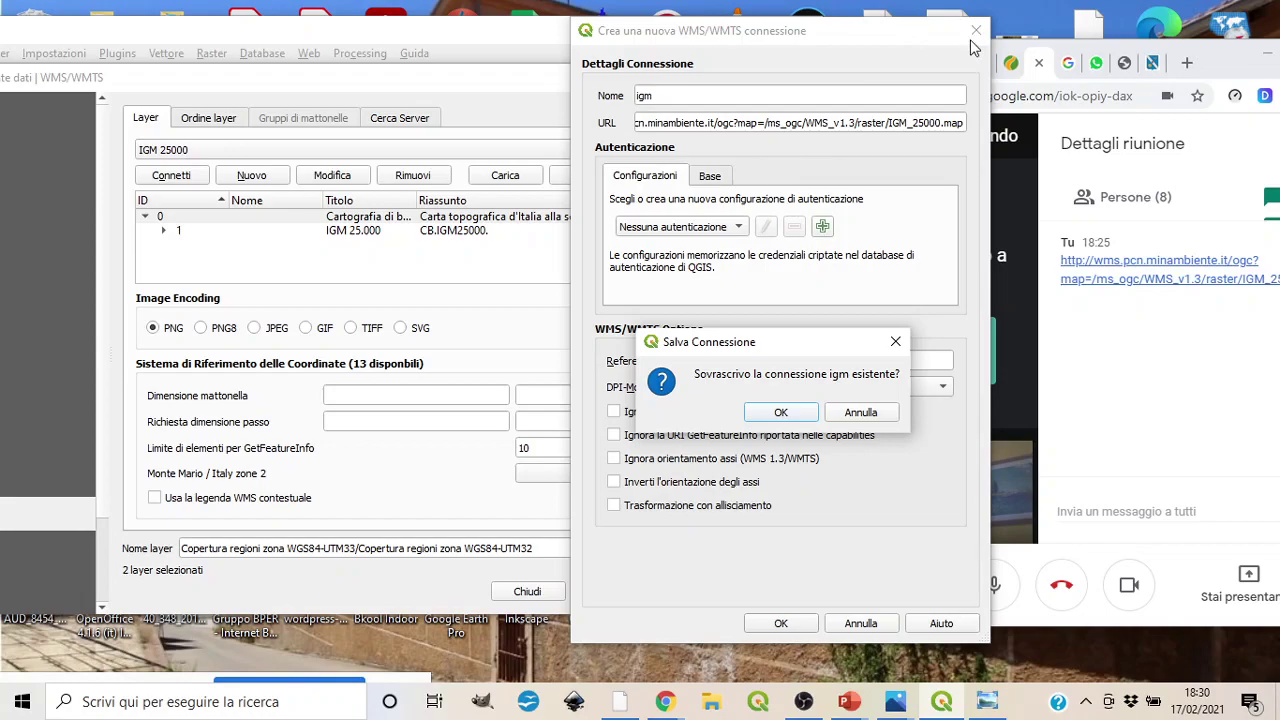
{"action": "left_click", "coordinate": [770, 414]}
- Collapse and re-expand the top-level cartography entry, select its IGM 25.000 sublayer and reselect the top-level entry
{"action": "left_click", "coordinate": [268, 222]}
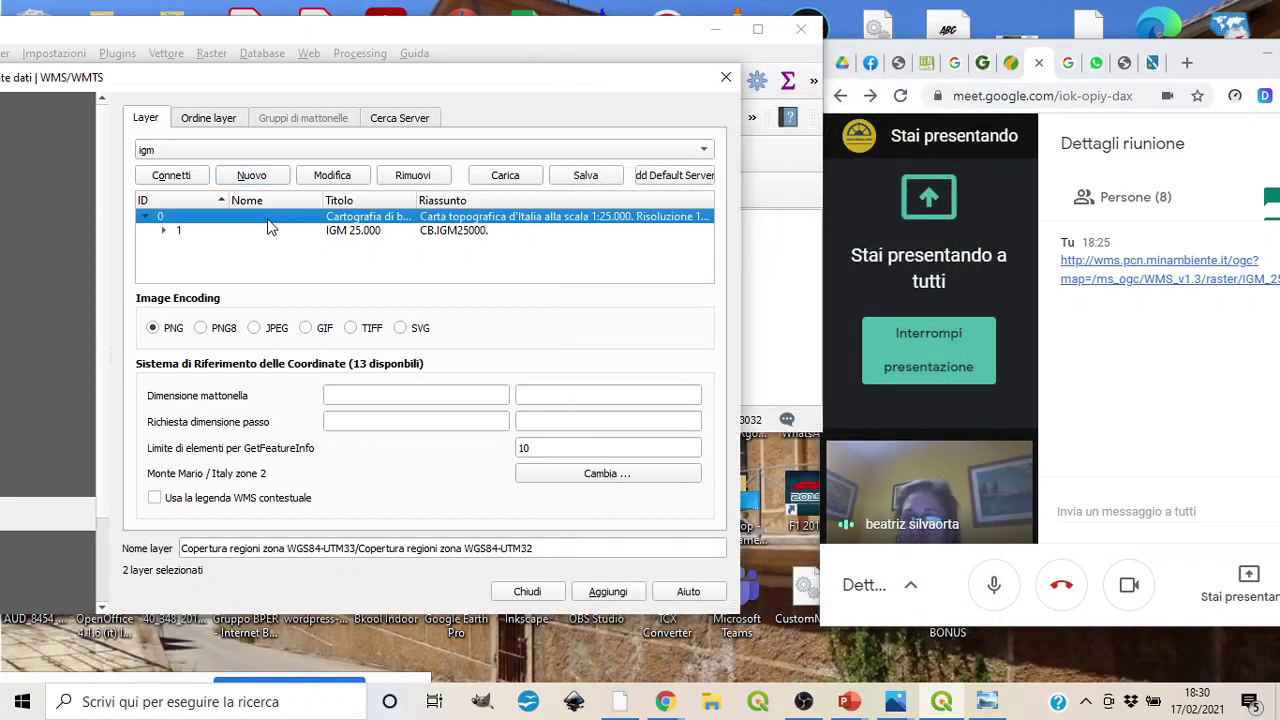
{"action": "double_click", "coordinate": [336, 220]}
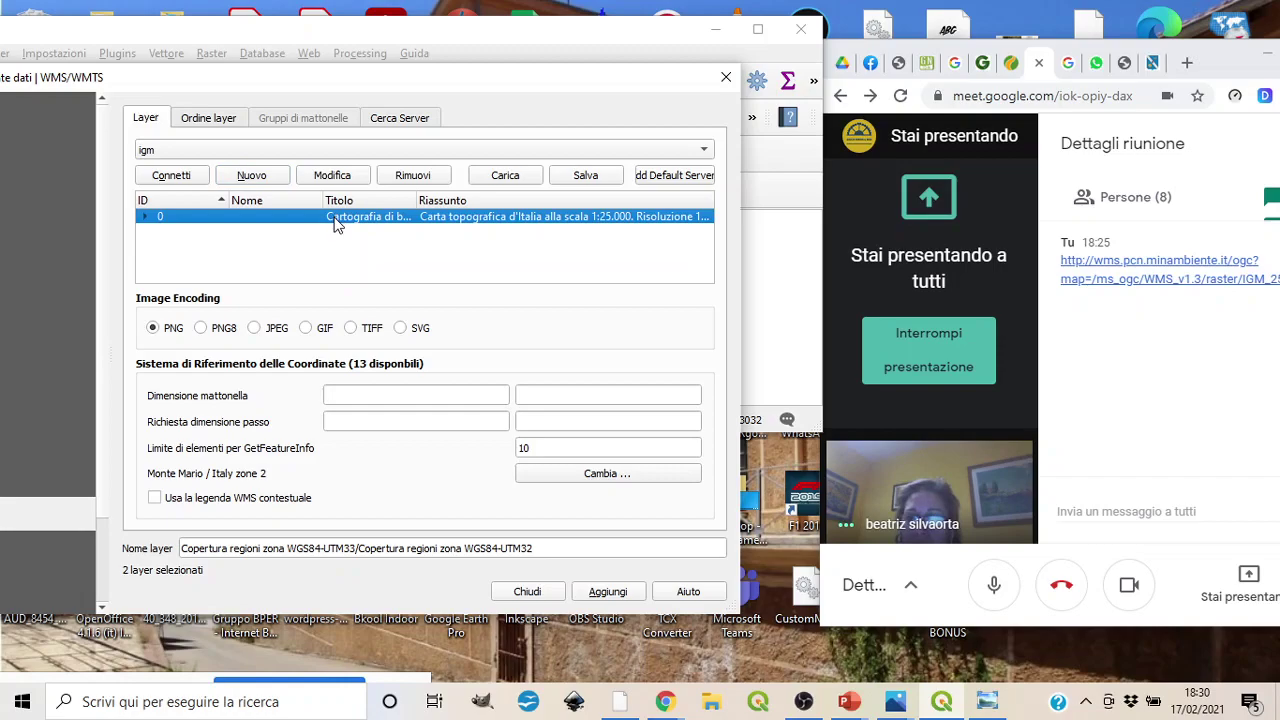
{"action": "double_click", "coordinate": [336, 220]}
{"action": "left_click", "coordinate": [340, 230]}
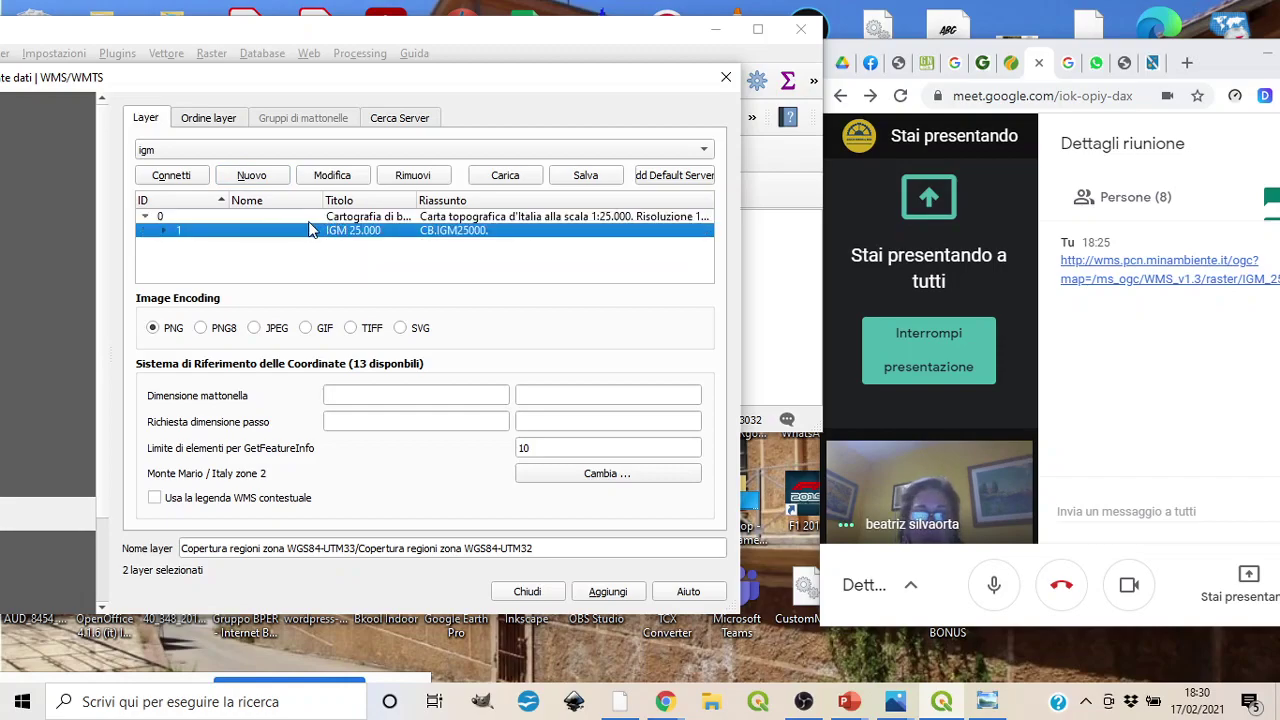
{"action": "left_click", "coordinate": [336, 218]}
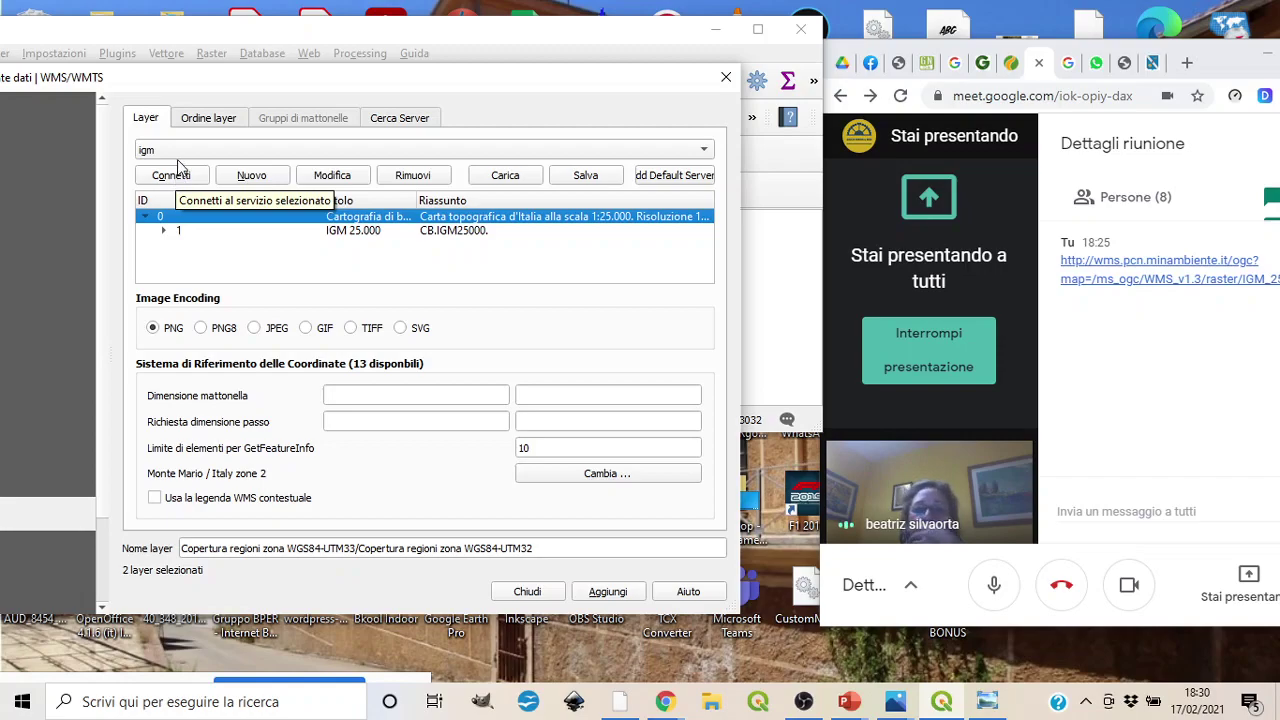
{"action": "left_click", "coordinate": [249, 178]}
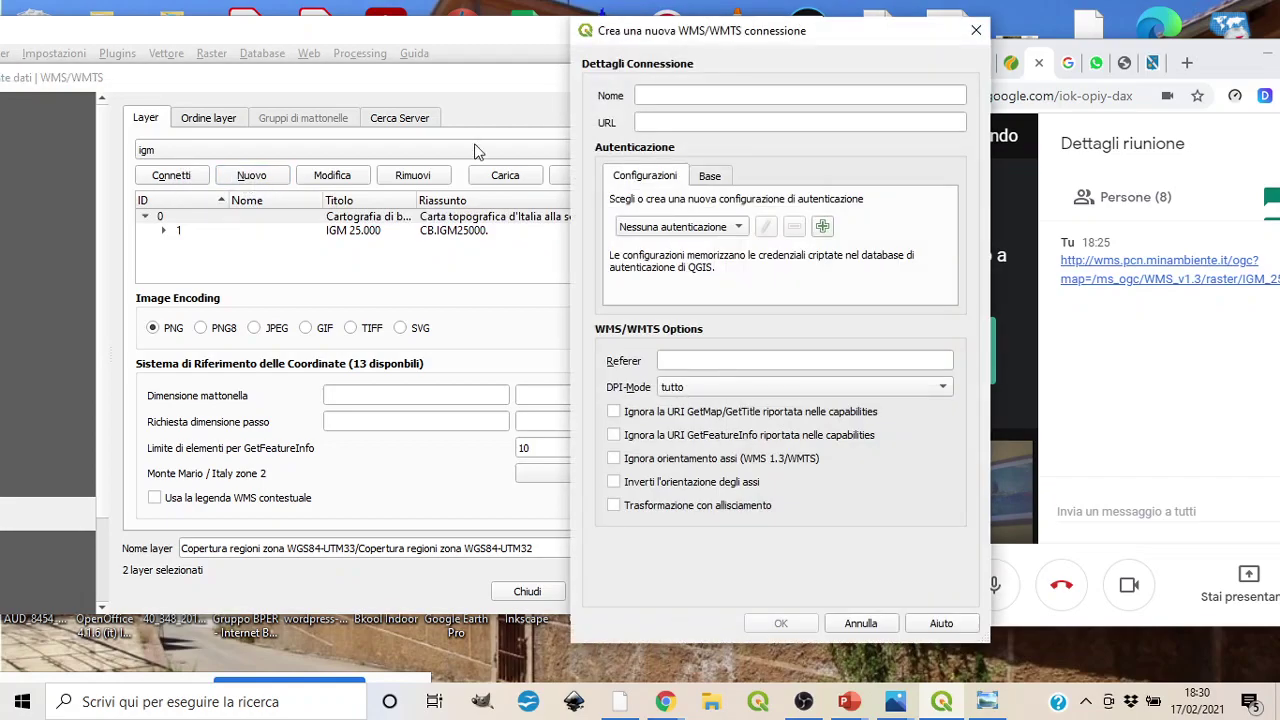
{"action": "left_click", "coordinate": [663, 122]}
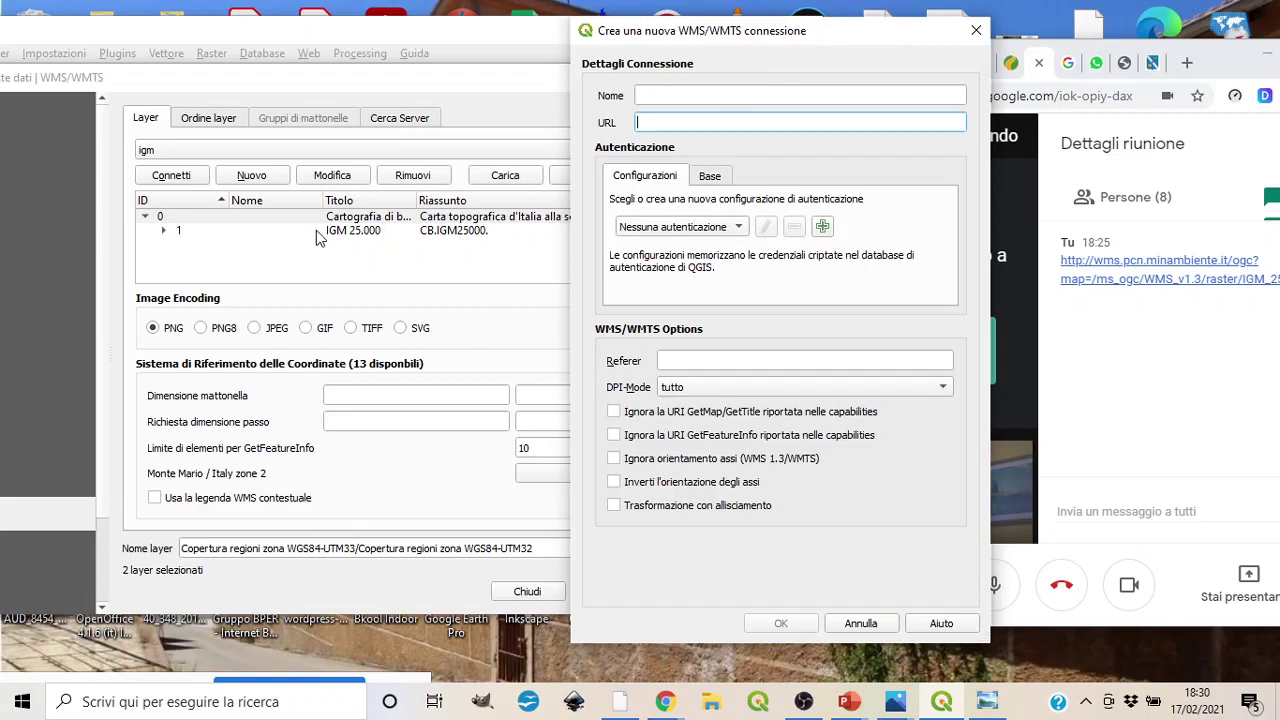
{"action": "left_click", "coordinate": [976, 30]}
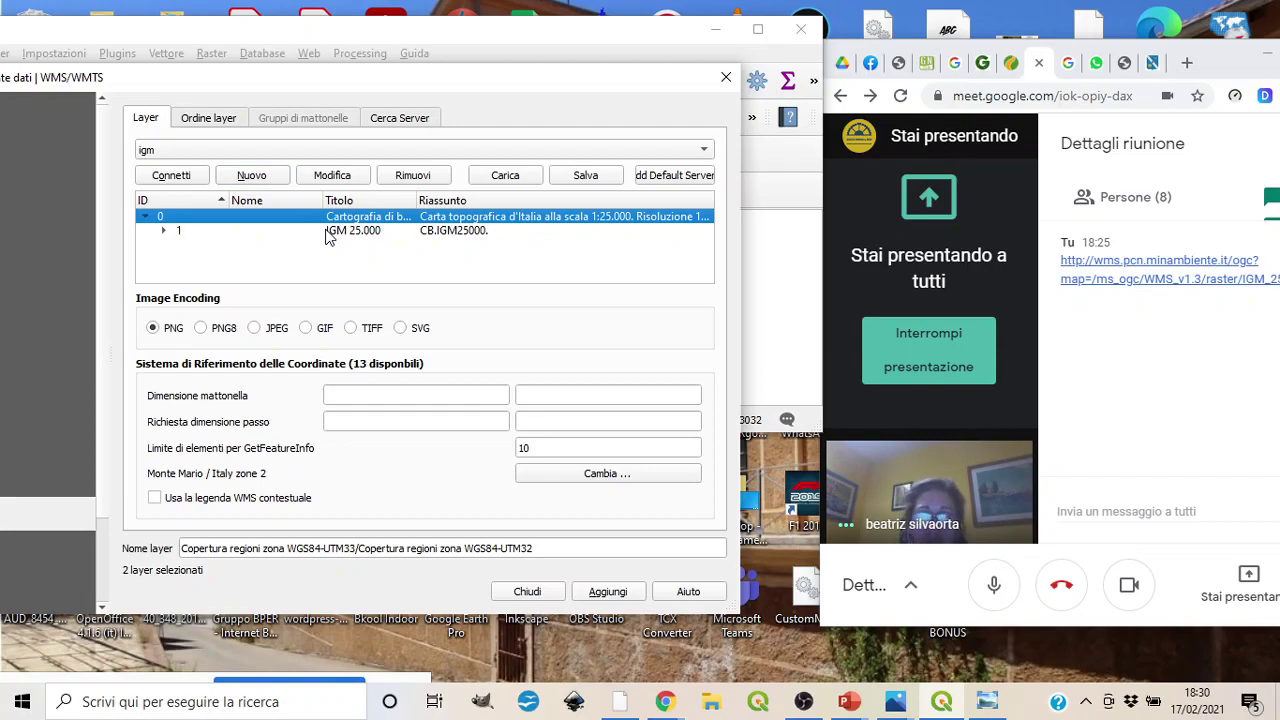
- Bring the whole data source window into view and choose IGM 25000 among the saved connections
{"action": "left_click_drag", "start_coordinate": [336, 91], "coordinate": [460, 78]}
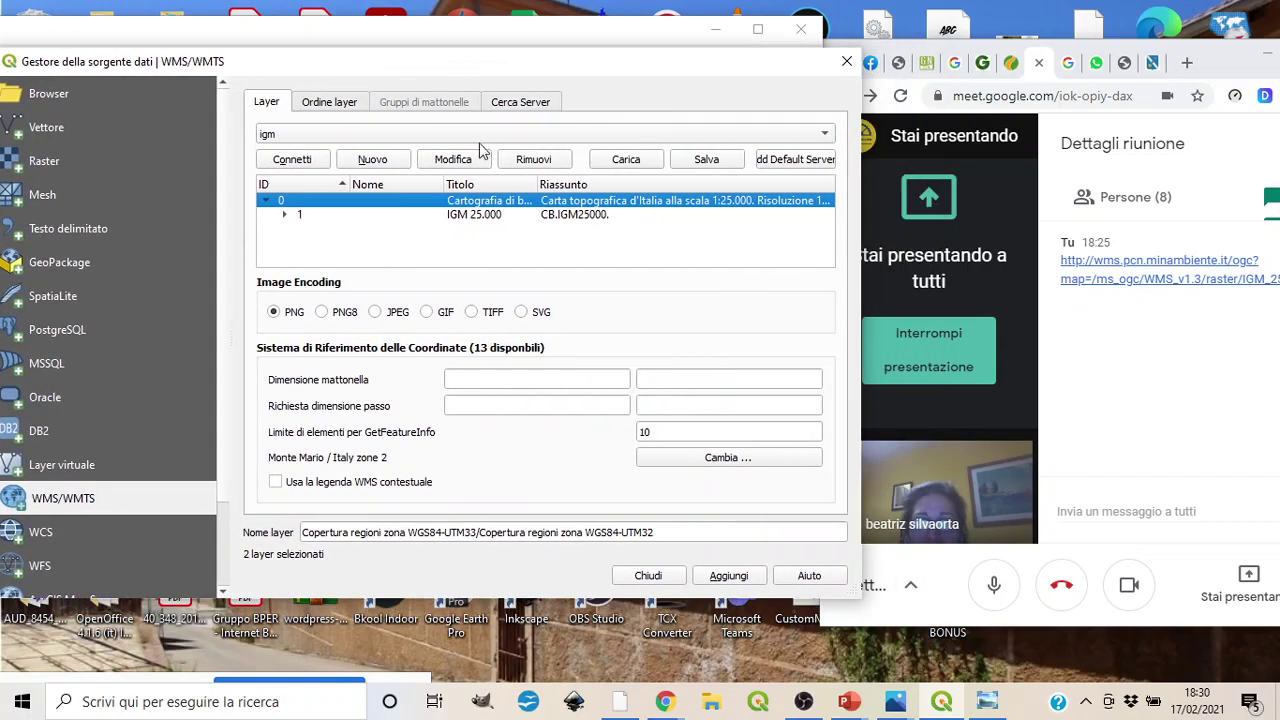
{"action": "left_click", "coordinate": [296, 138]}
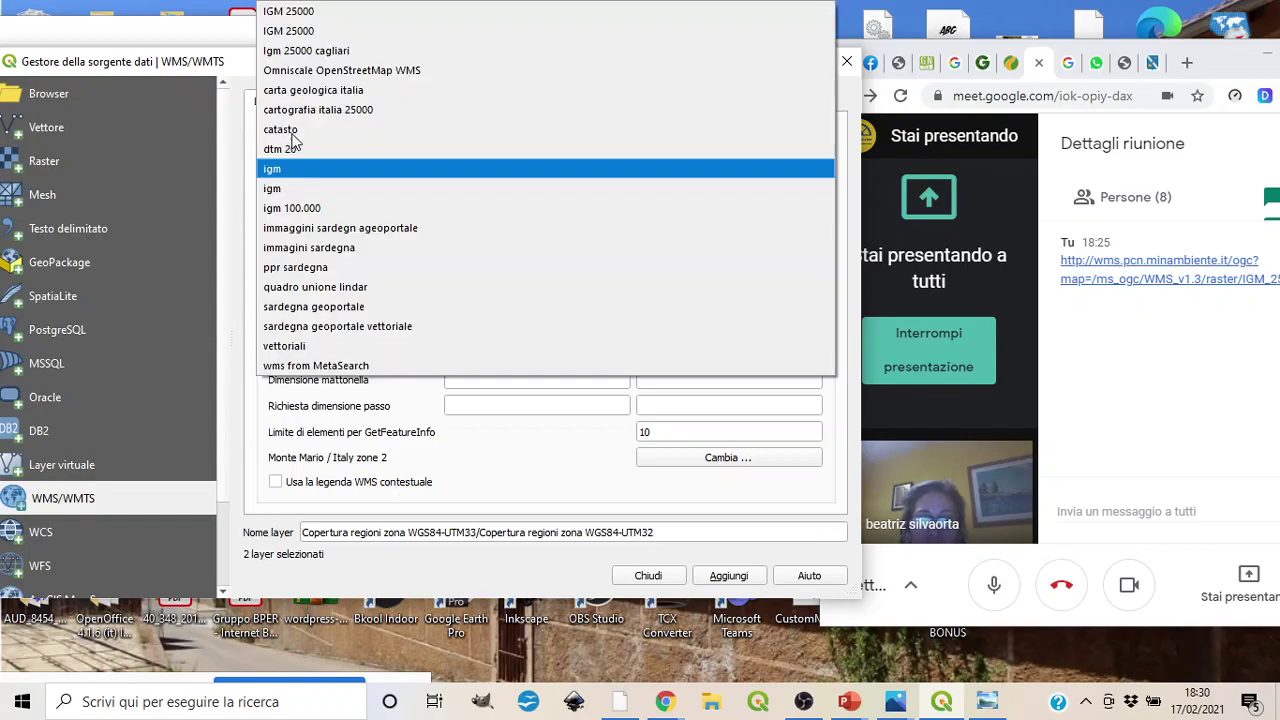
{"action": "left_click", "coordinate": [292, 31]}
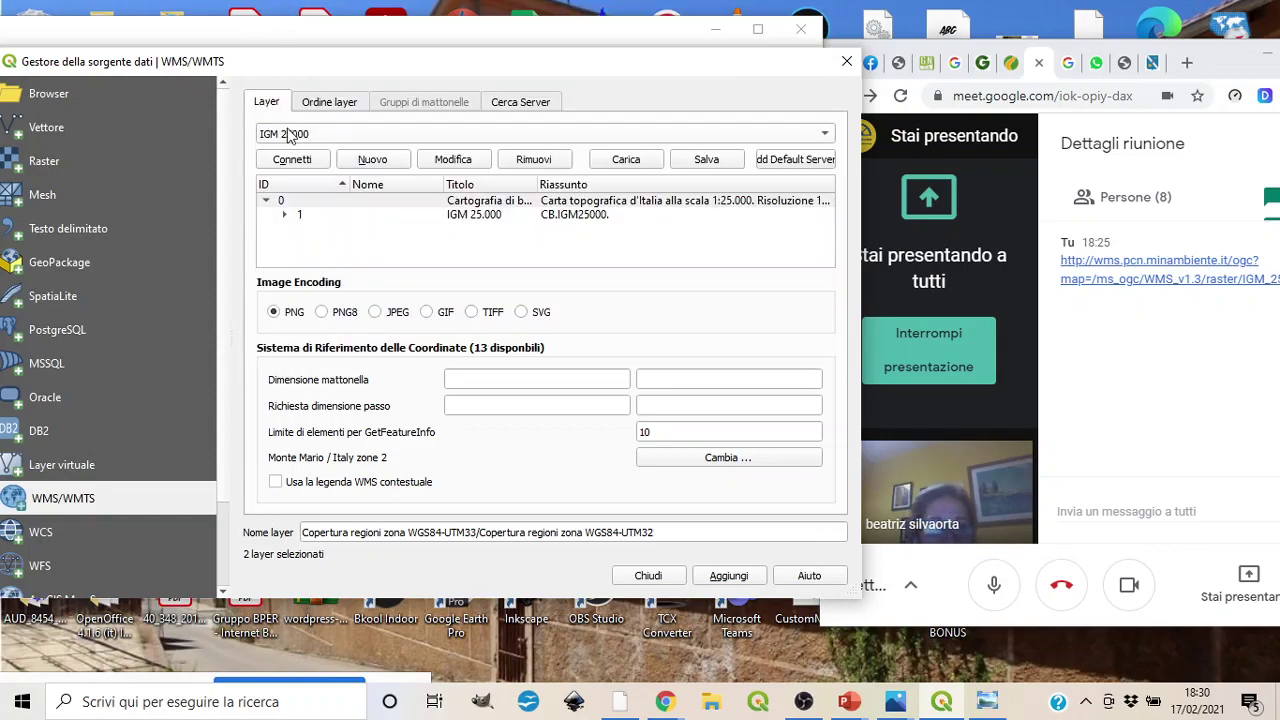
{"action": "left_click", "coordinate": [828, 136]}
{"action": "left_click", "coordinate": [828, 136]}
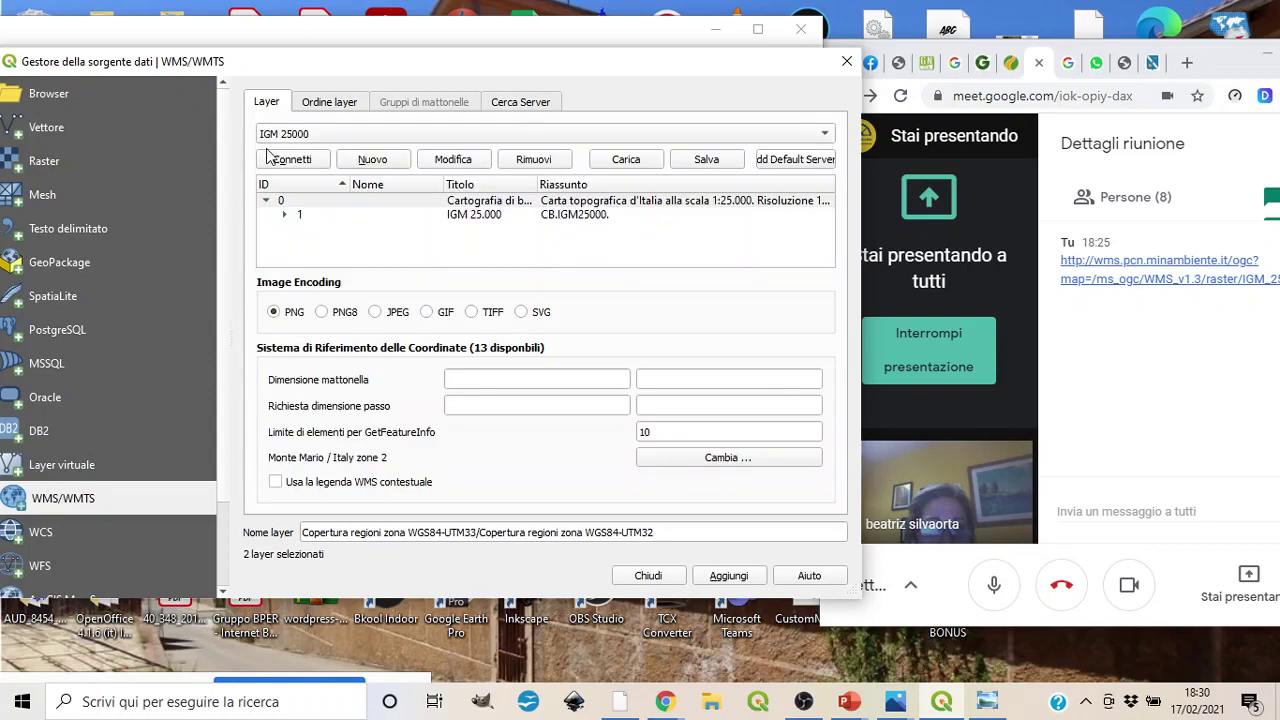
- Connect to the IGM 25000 service and select its top-level cartography entry with ID 0
{"action": "left_click", "coordinate": [318, 138]}
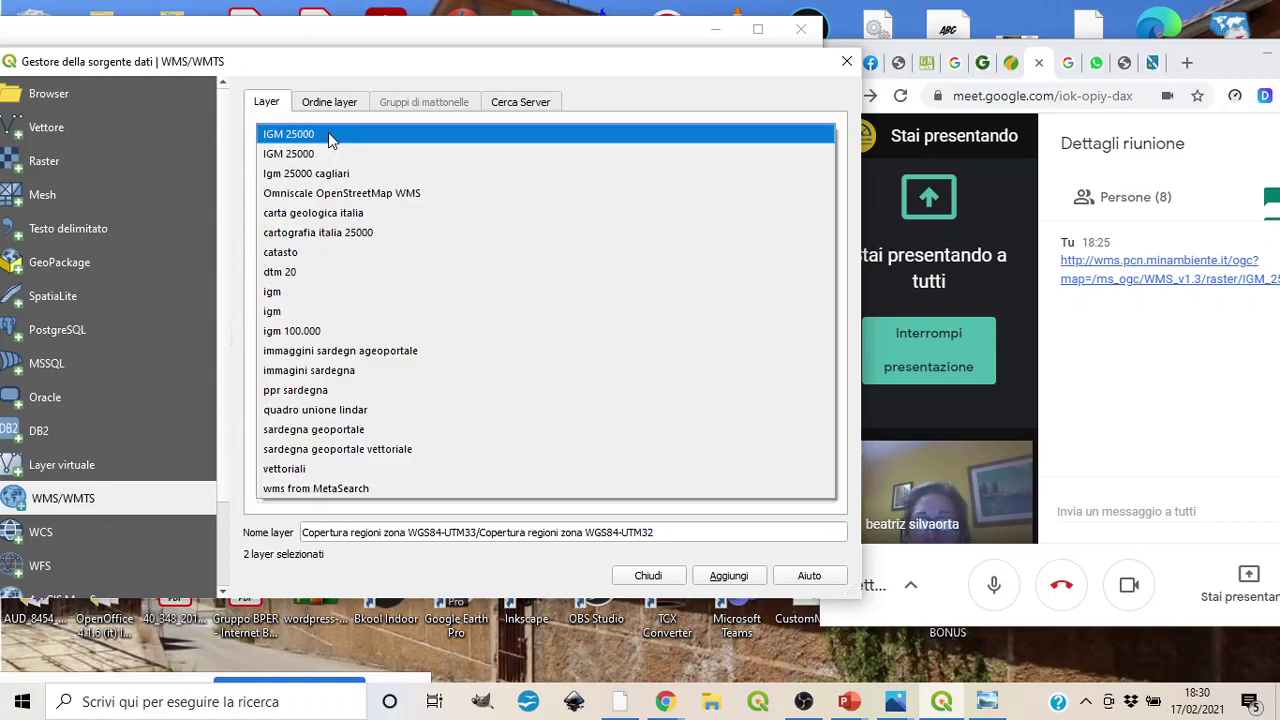
{"action": "left_click", "coordinate": [330, 137]}
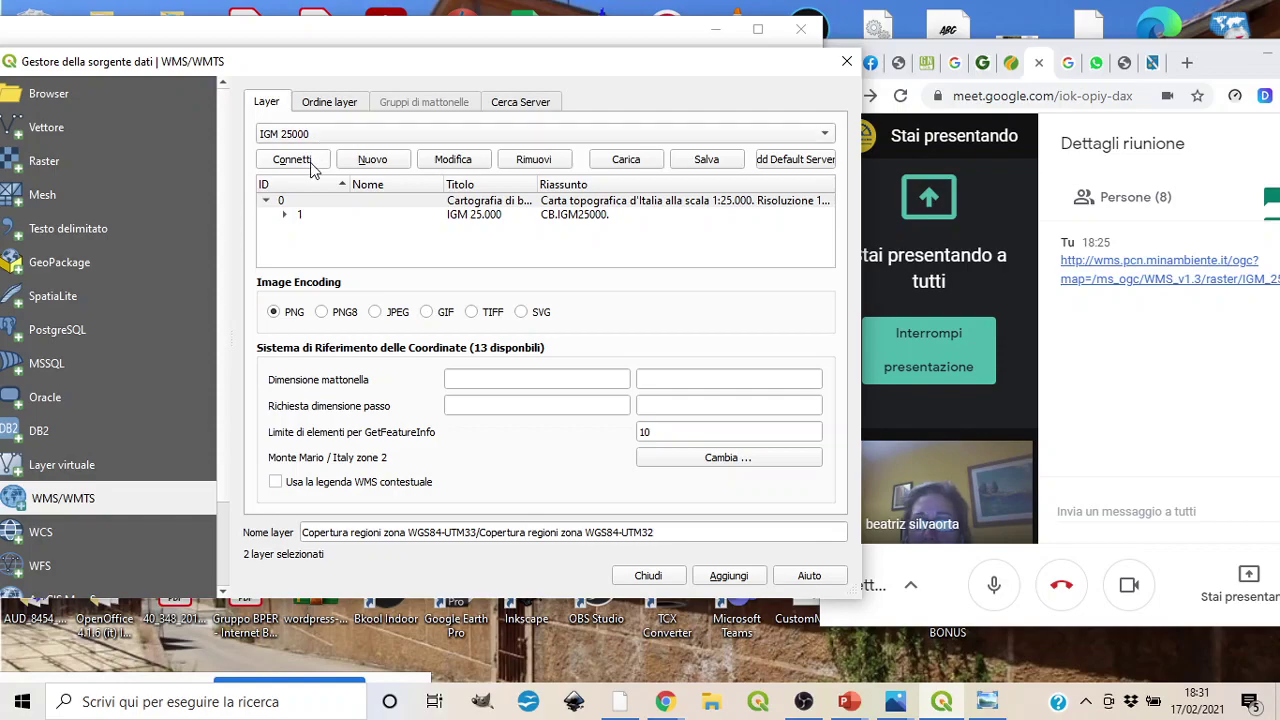
{"action": "left_click", "coordinate": [311, 168]}
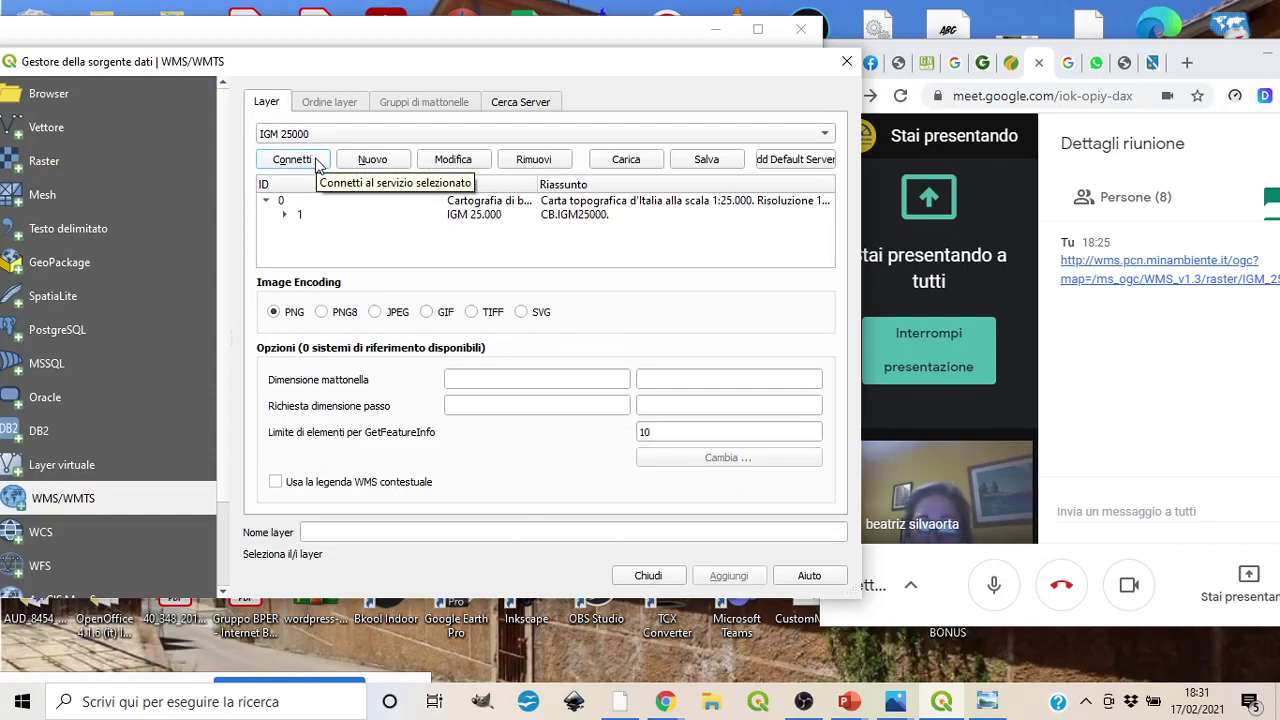
{"action": "left_click", "coordinate": [478, 204]}
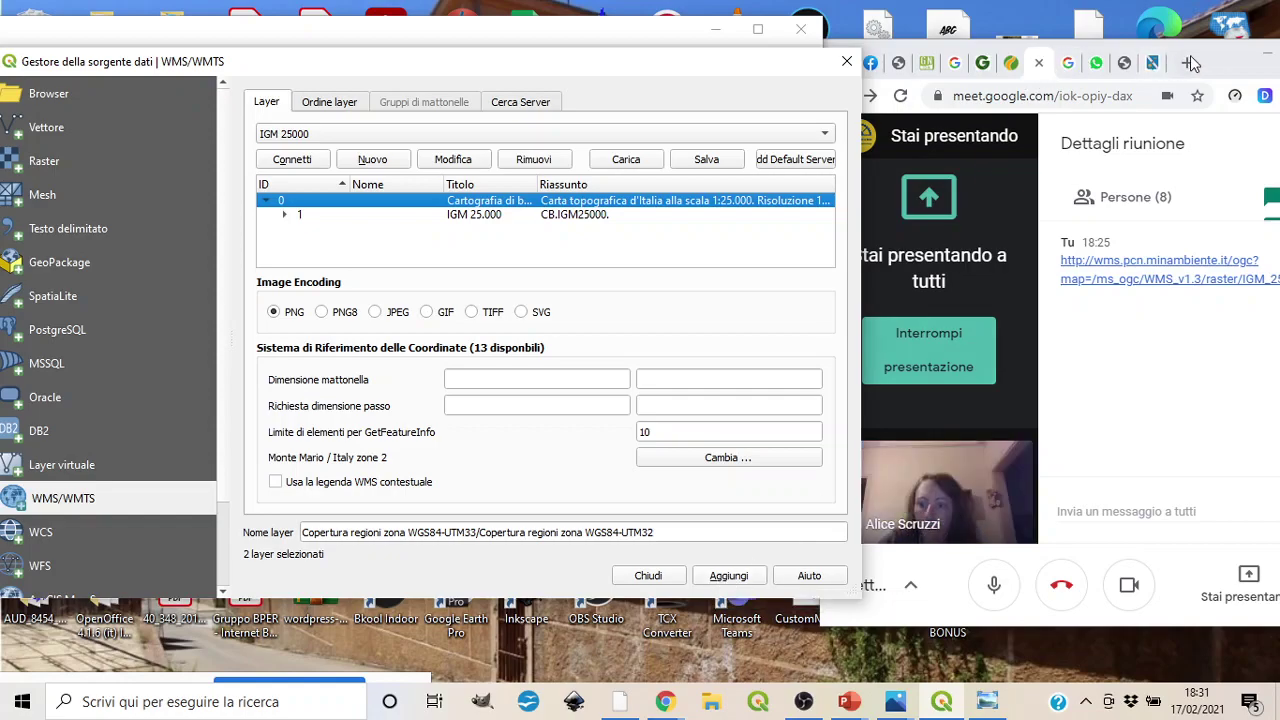
- Reposition the Google Meet window so the full chat address shows, and look through the participants list
{"action": "left_click_drag", "start_coordinate": [1216, 62], "coordinate": [1168, 95]}
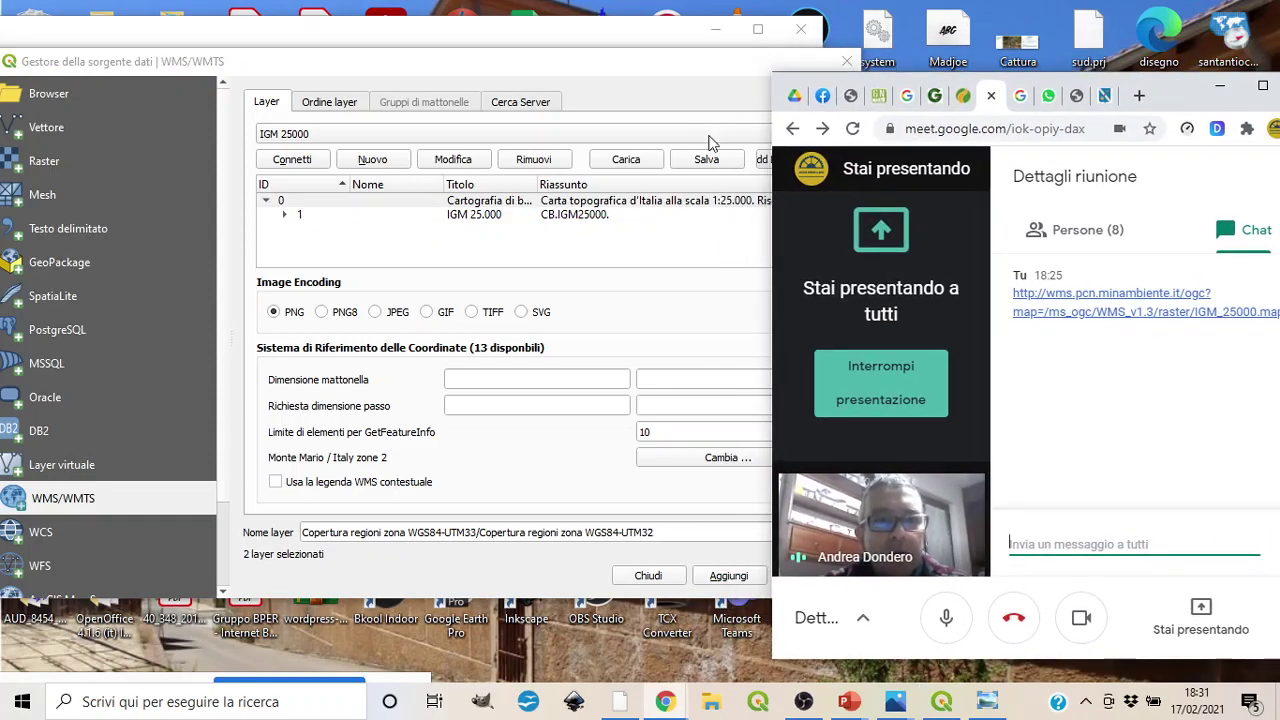
{"action": "left_click_drag", "start_coordinate": [644, 66], "coordinate": [638, 62]}
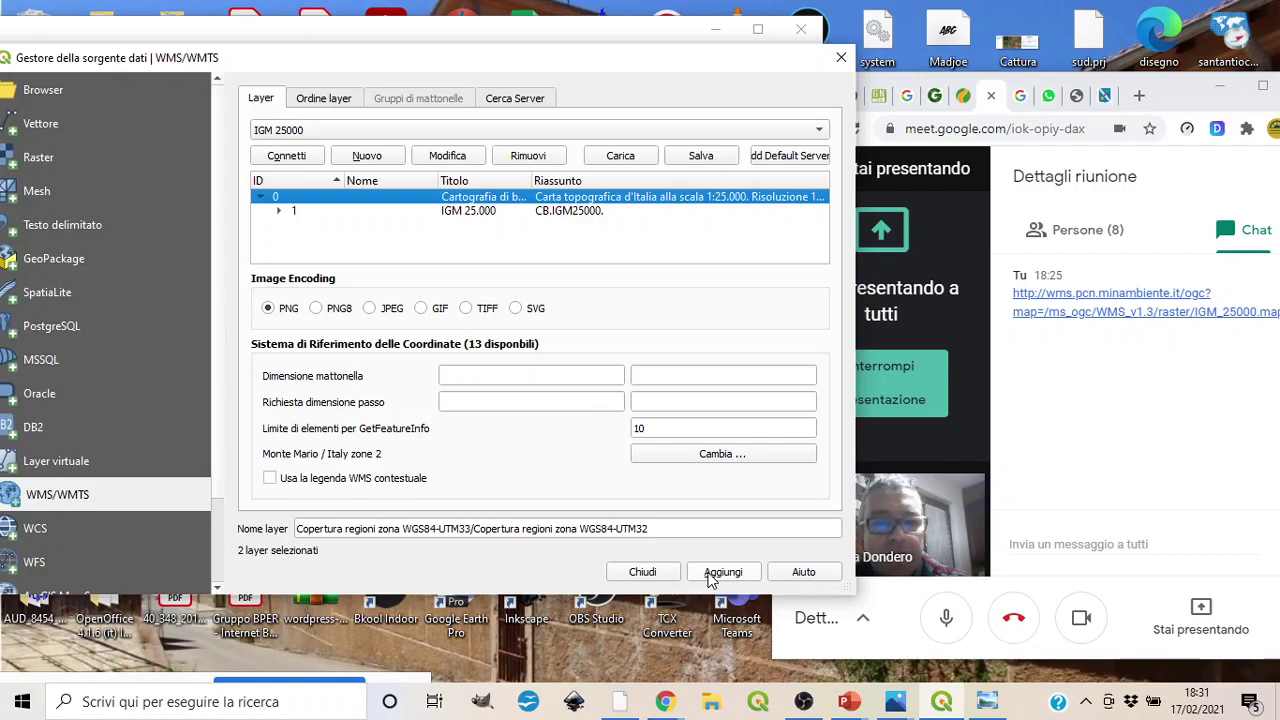
{"action": "left_click", "coordinate": [1033, 285]}
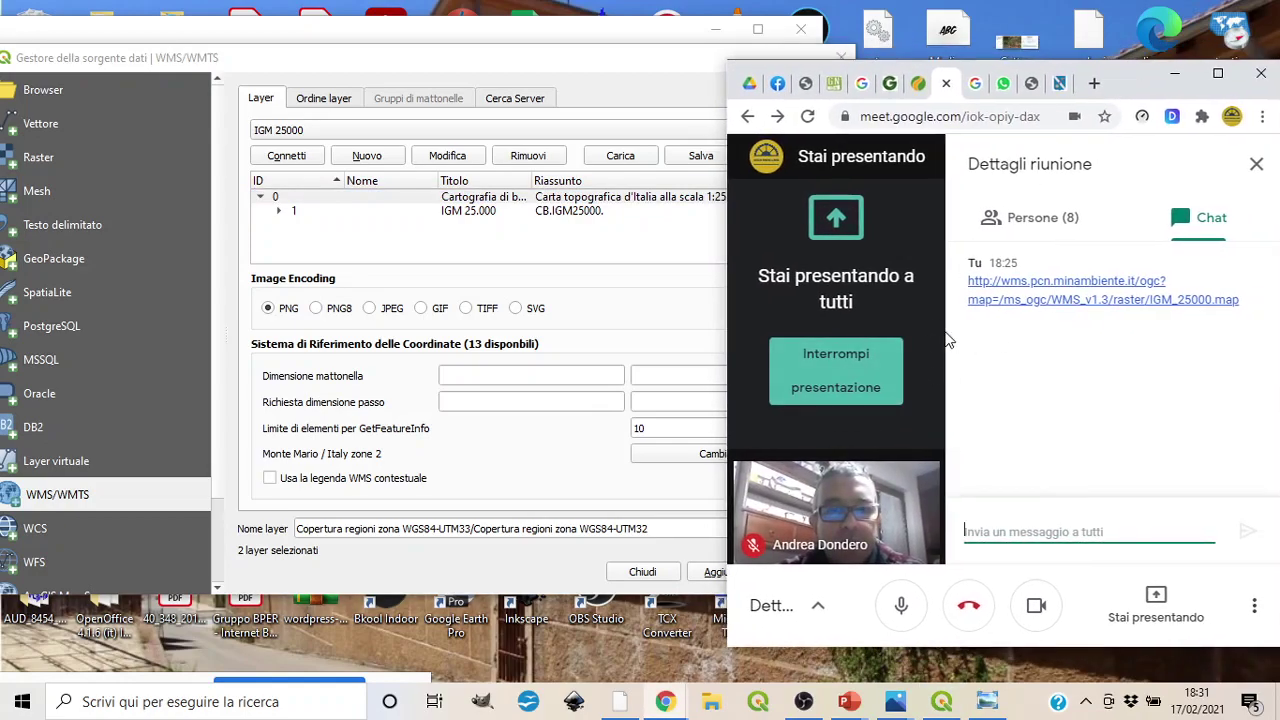
{"action": "left_click", "coordinate": [1058, 217]}
{"action": "scroll", "coordinate": [1037, 436], "scroll_direction": "down", "scroll_amount": 2}
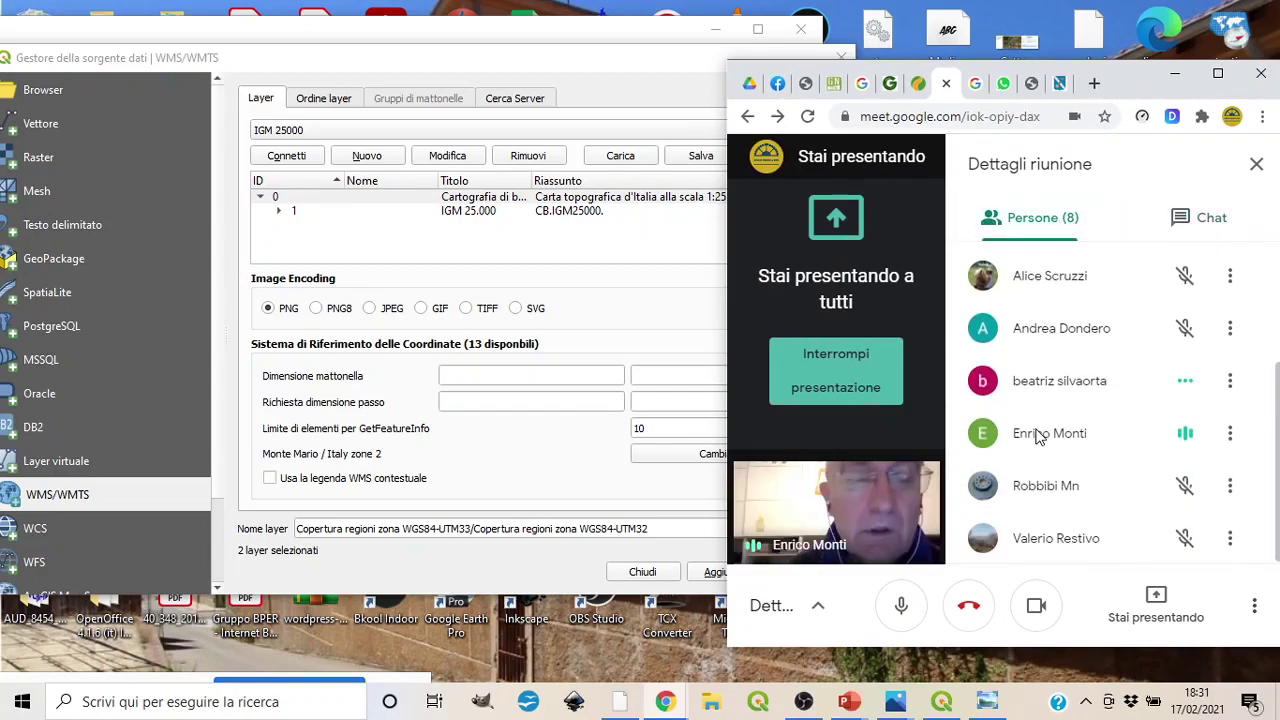
- Return to the data source window and reselect the IGM 25000 service's top-level cartography entry
{"action": "left_click", "coordinate": [605, 240]}
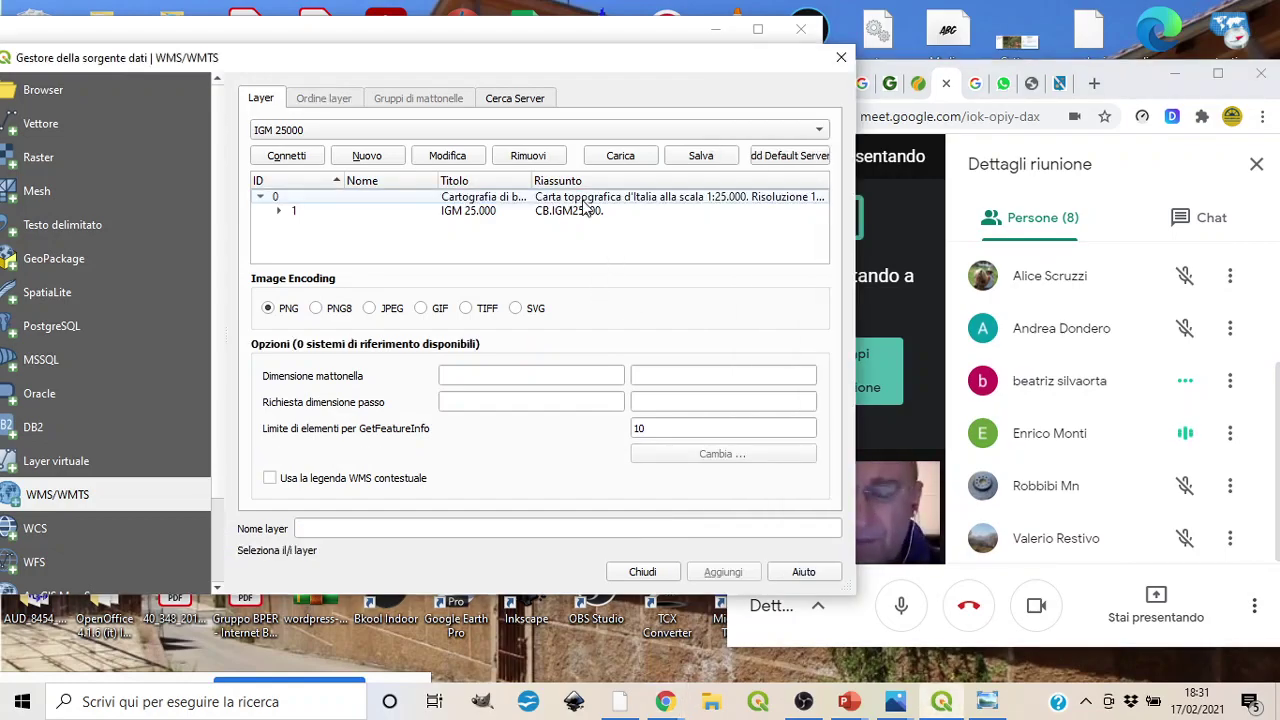
{"action": "left_click", "coordinate": [585, 199]}
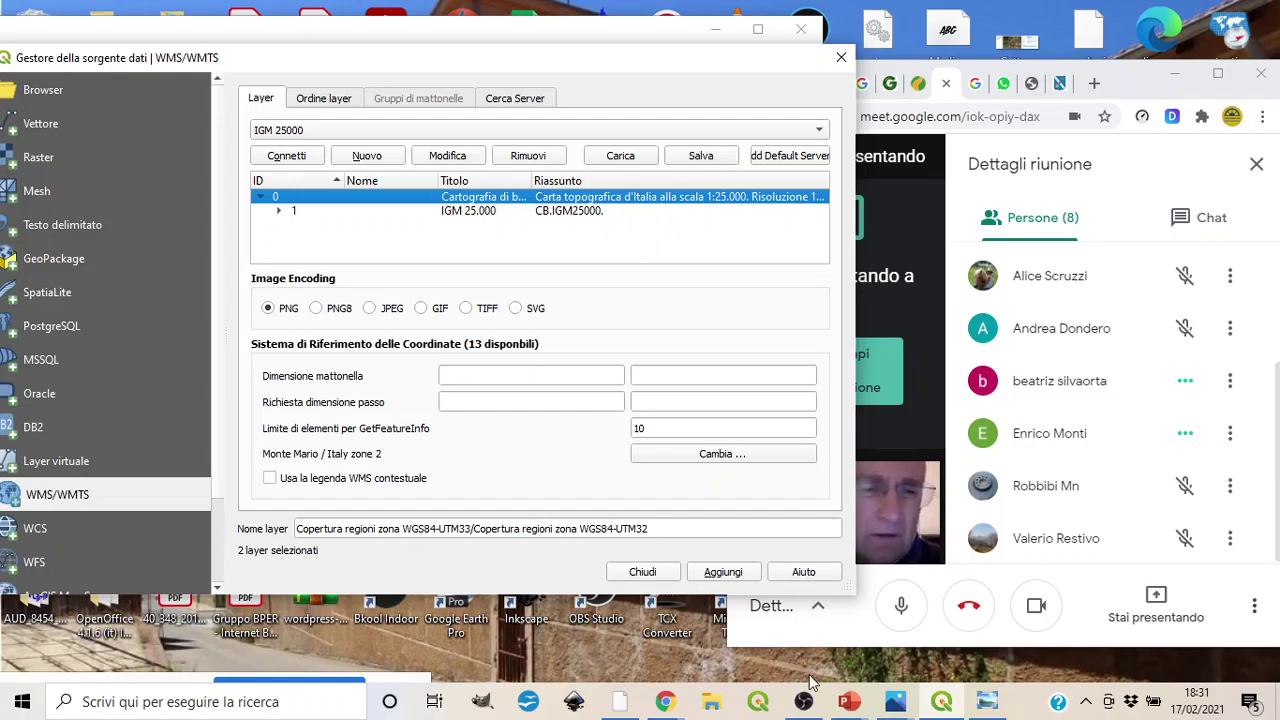
- Switch to OBS, pause and resume the screen recording, and minimize OBS
{"action": "left_click", "coordinate": [806, 706]}
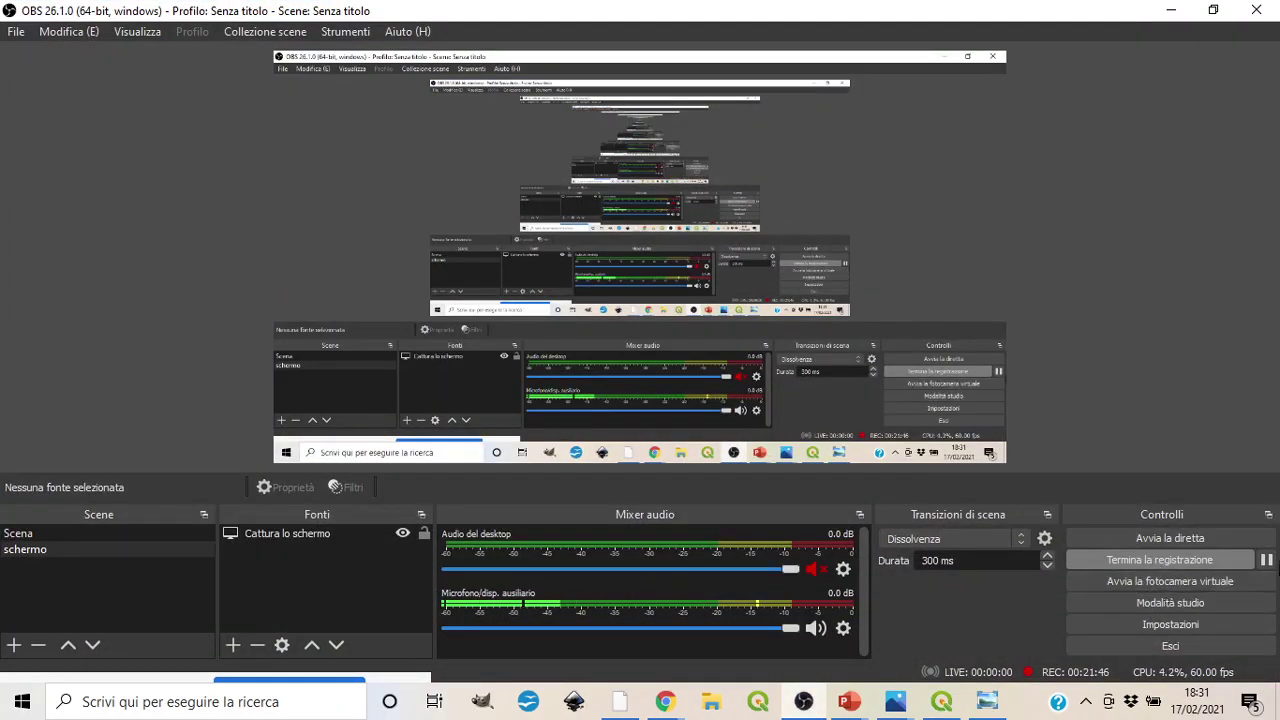
{"action": "left_click", "coordinate": [1260, 564]}
{"action": "left_click", "coordinate": [1263, 563]}
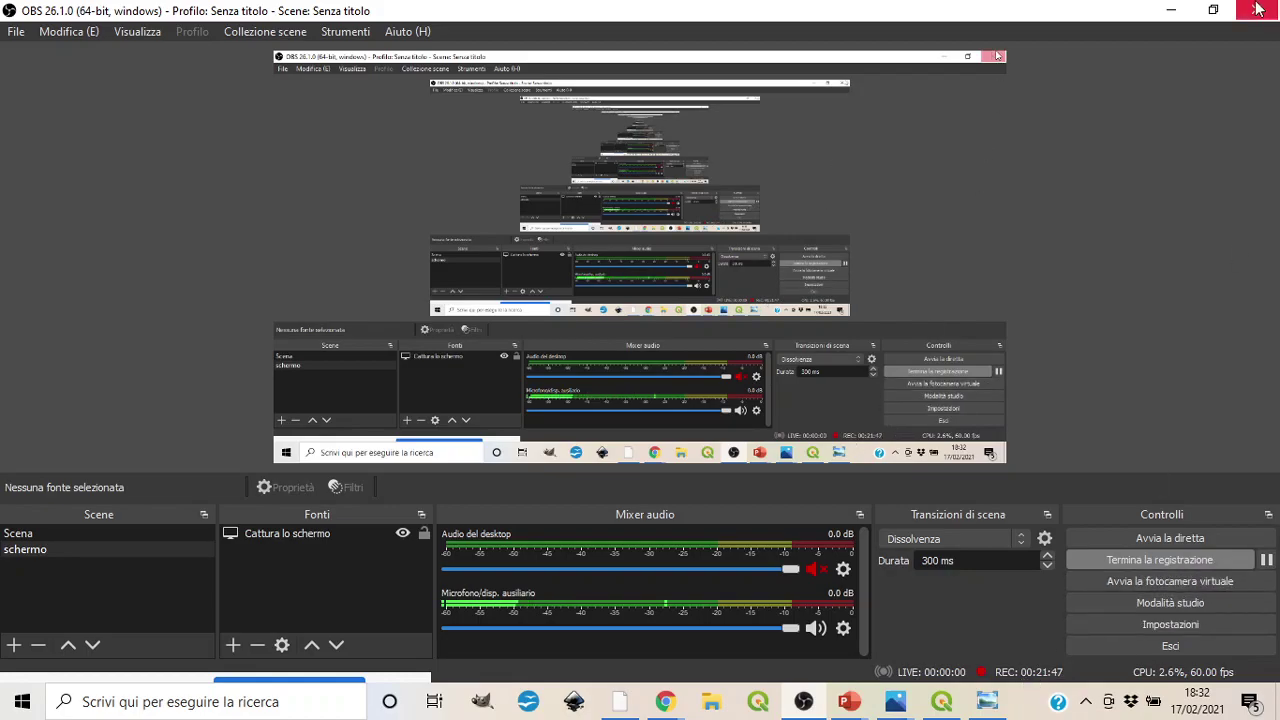
{"action": "left_click", "coordinate": [1160, 15]}
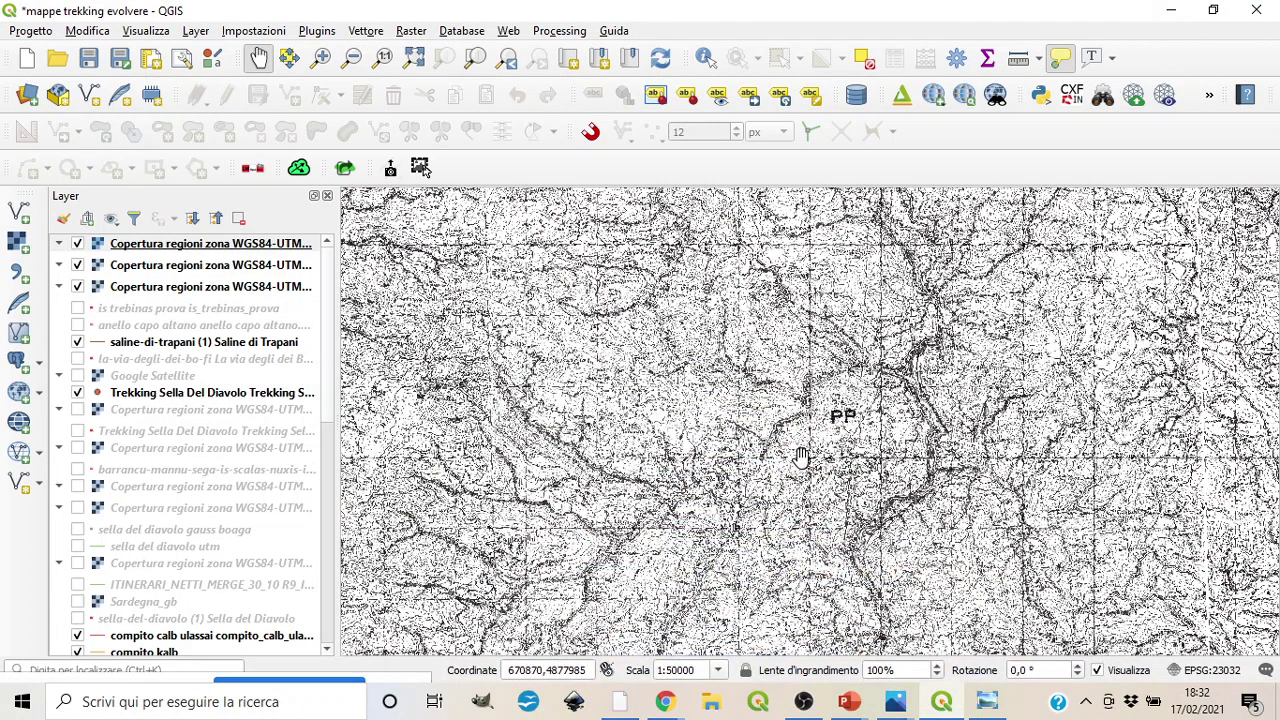
- Zoom to the extent of the topmost Copertura regioni layer and set the map scale to 1:50000
{"action": "right_click", "coordinate": [175, 252]}
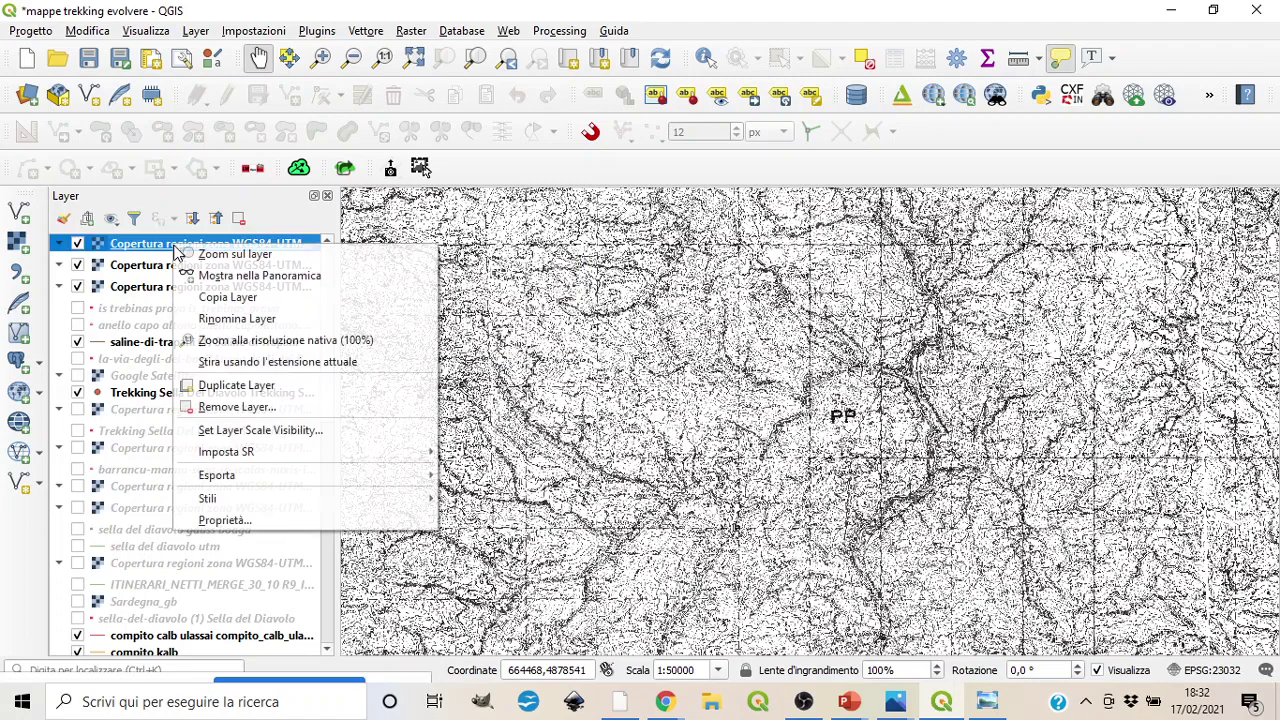
{"action": "left_click", "coordinate": [210, 251]}
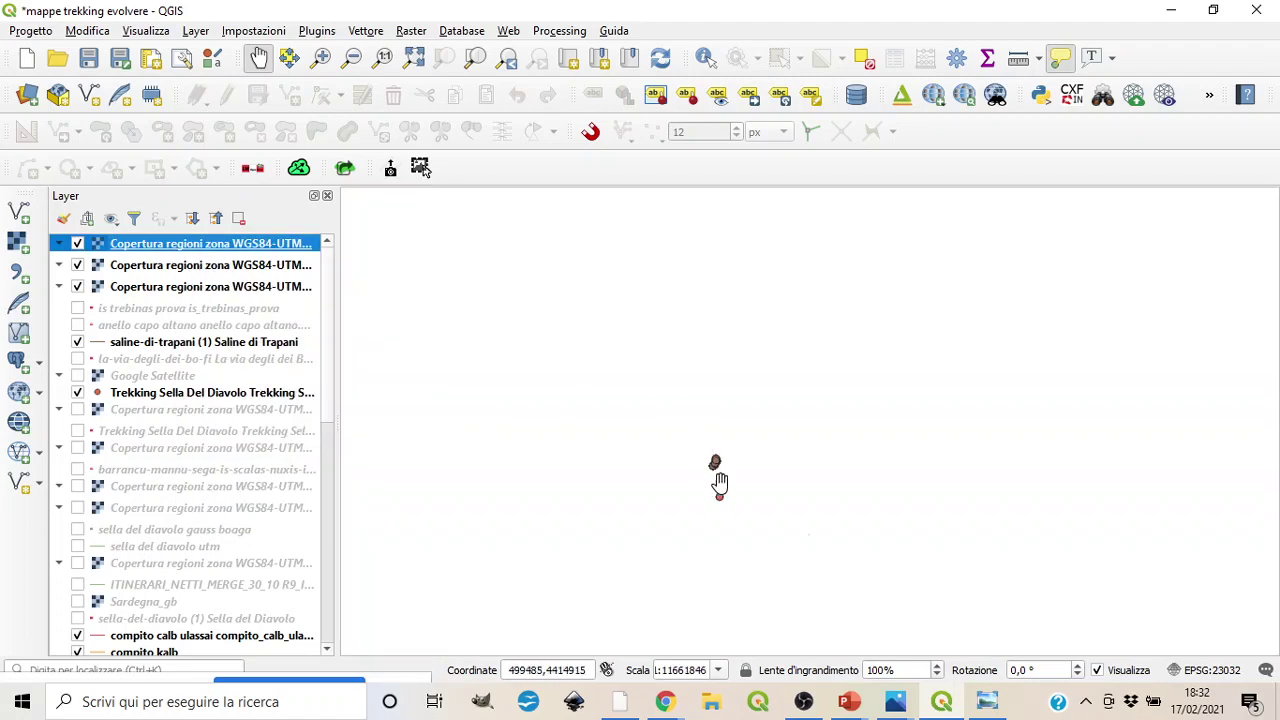
{"action": "scroll", "coordinate": [720, 475], "scroll_direction": "up", "scroll_amount": 4}
{"action": "scroll", "coordinate": [720, 474], "scroll_direction": "down", "scroll_amount": 2}
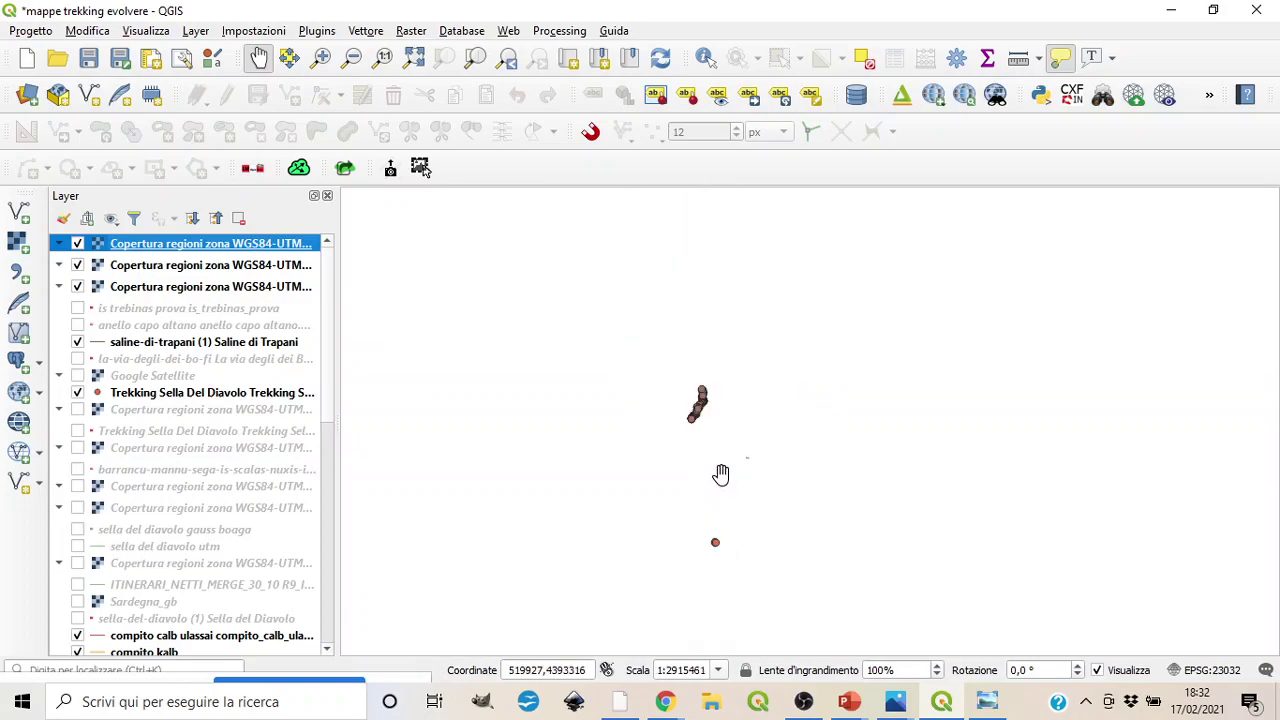
{"action": "left_click_drag", "start_coordinate": [763, 380], "coordinate": [623, 513]}
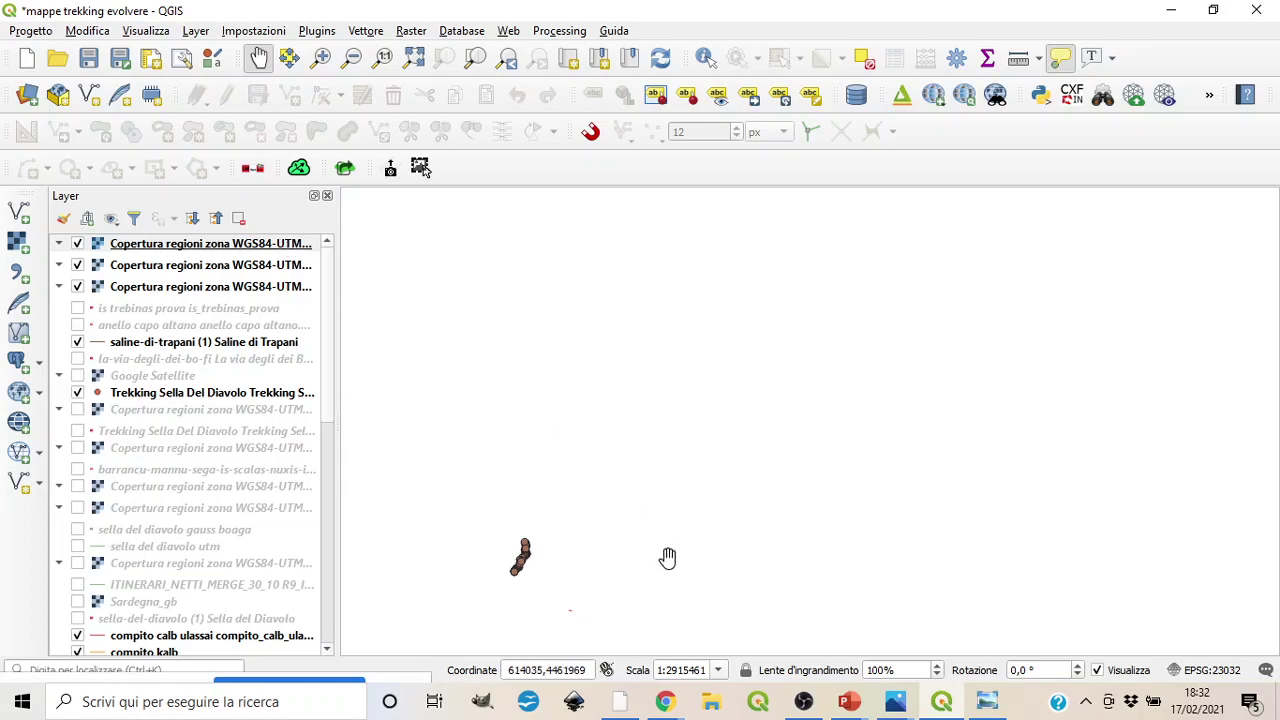
{"action": "left_click", "coordinate": [718, 669]}
{"action": "left_click", "coordinate": [677, 592]}
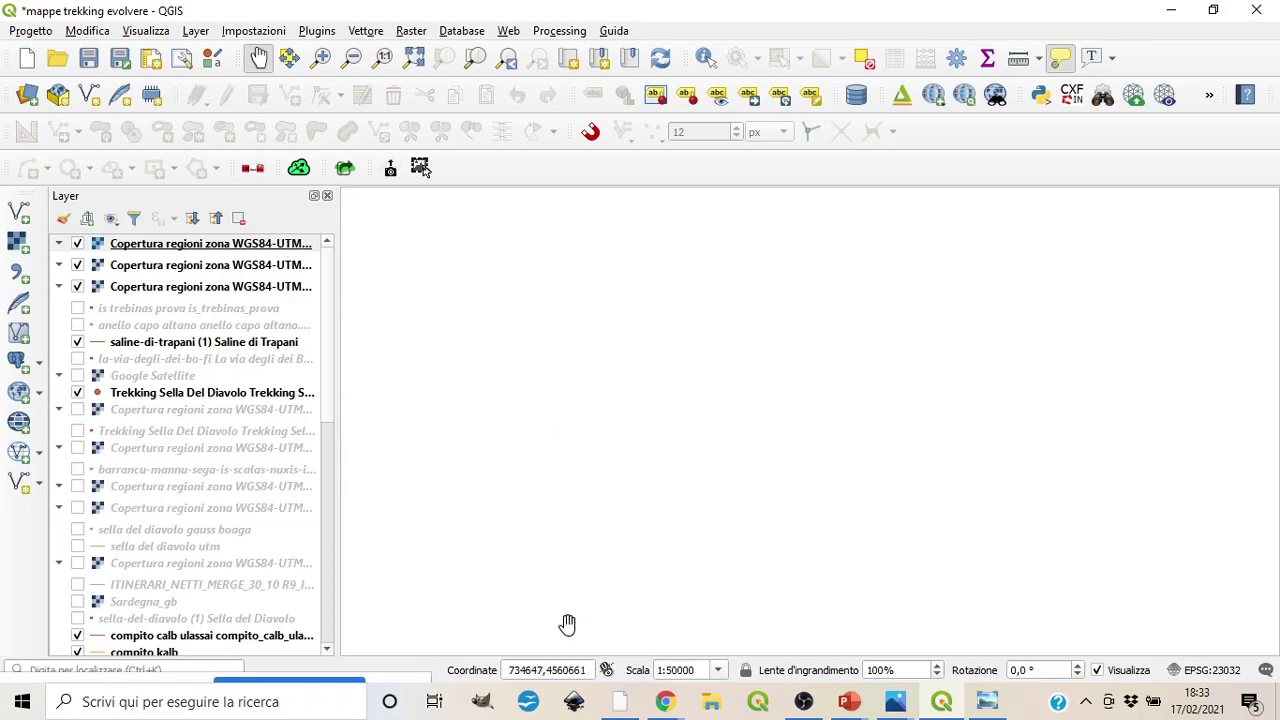
{"action": "left_click", "coordinate": [718, 670]}
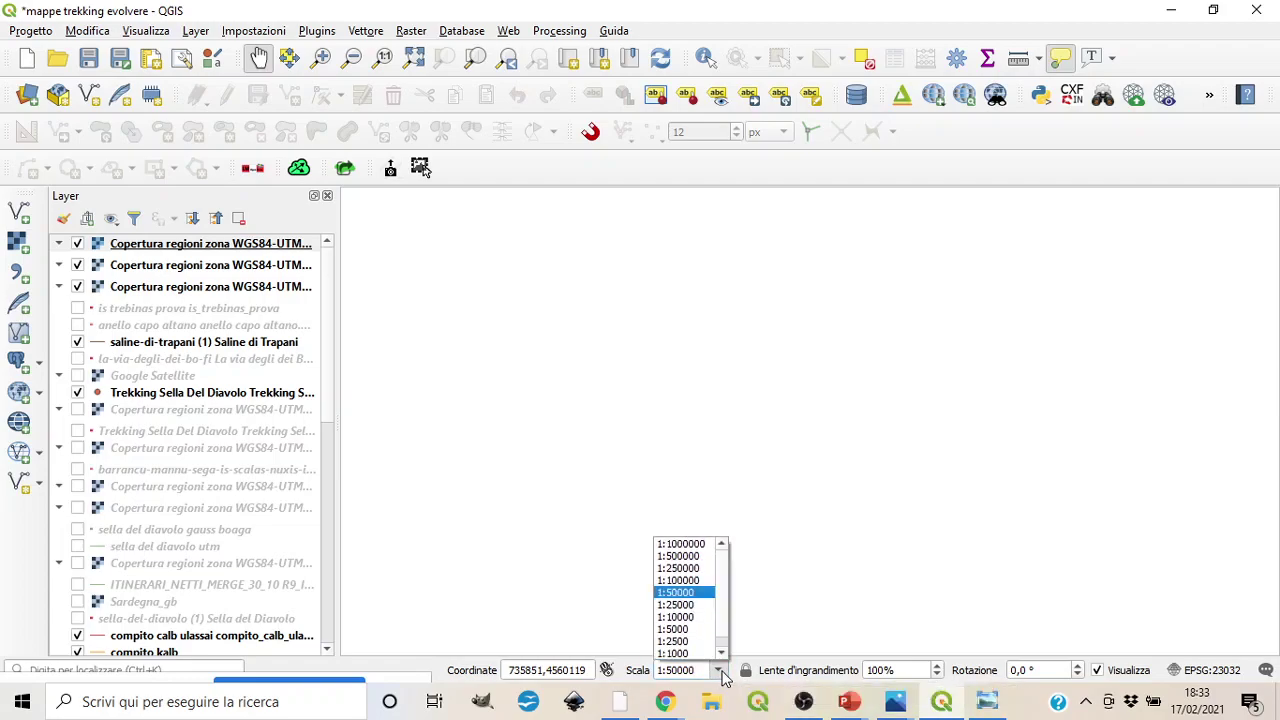
{"action": "left_click", "coordinate": [697, 594]}
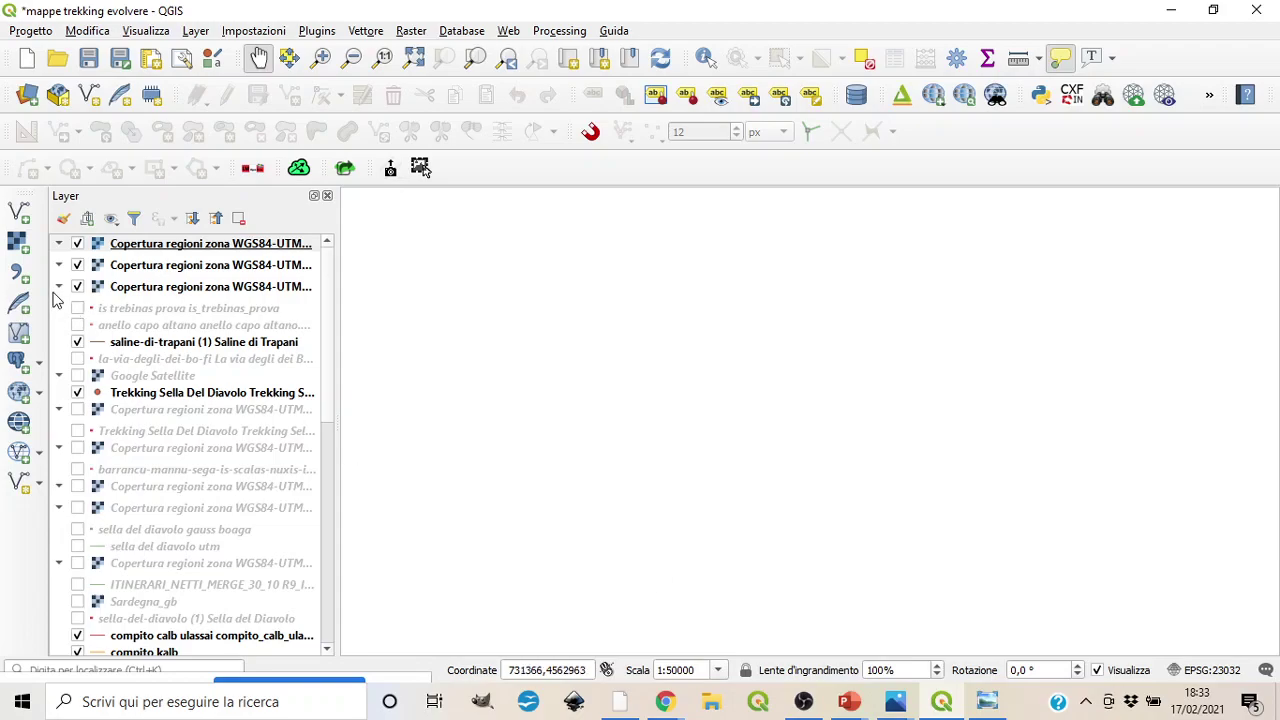
- Hide the second and third Copertura regioni layers in the layer list
{"action": "left_click", "coordinate": [77, 265]}
{"action": "left_click", "coordinate": [77, 286]}
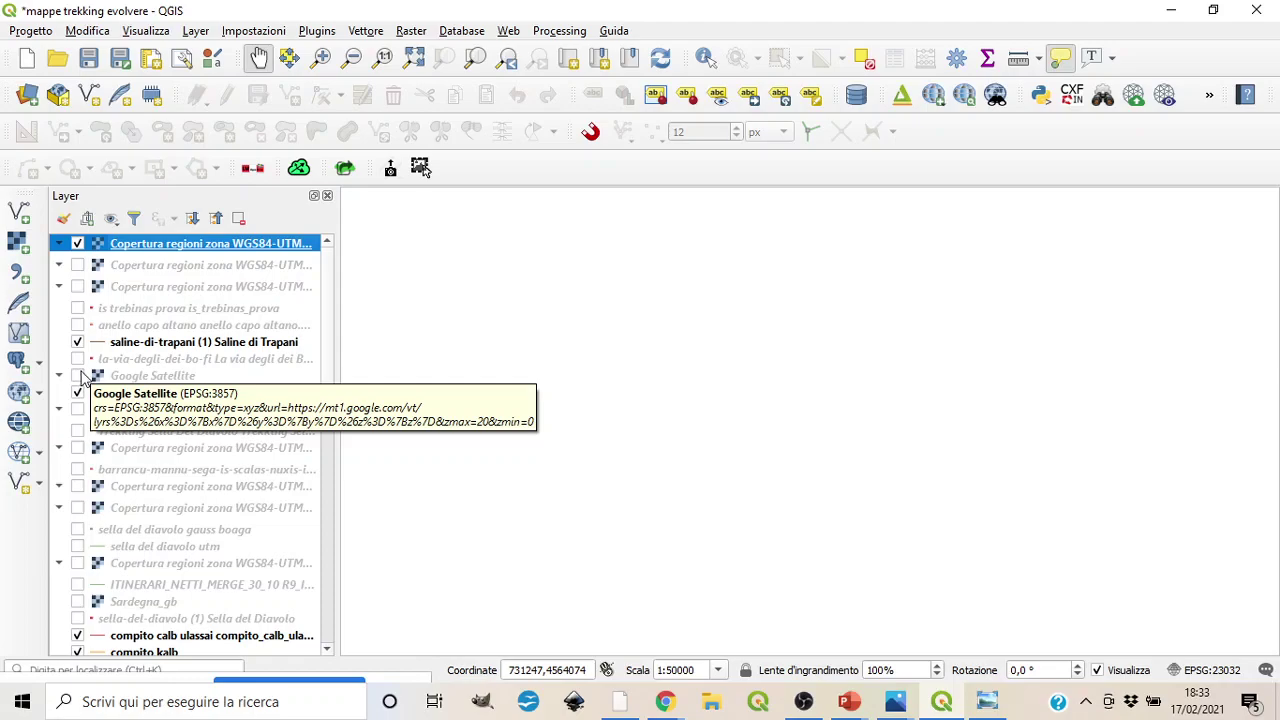
- Search the installed plugins for "quic", examine the QuickMapServices details, and close the plugin manager
{"action": "left_click", "coordinate": [318, 31]}
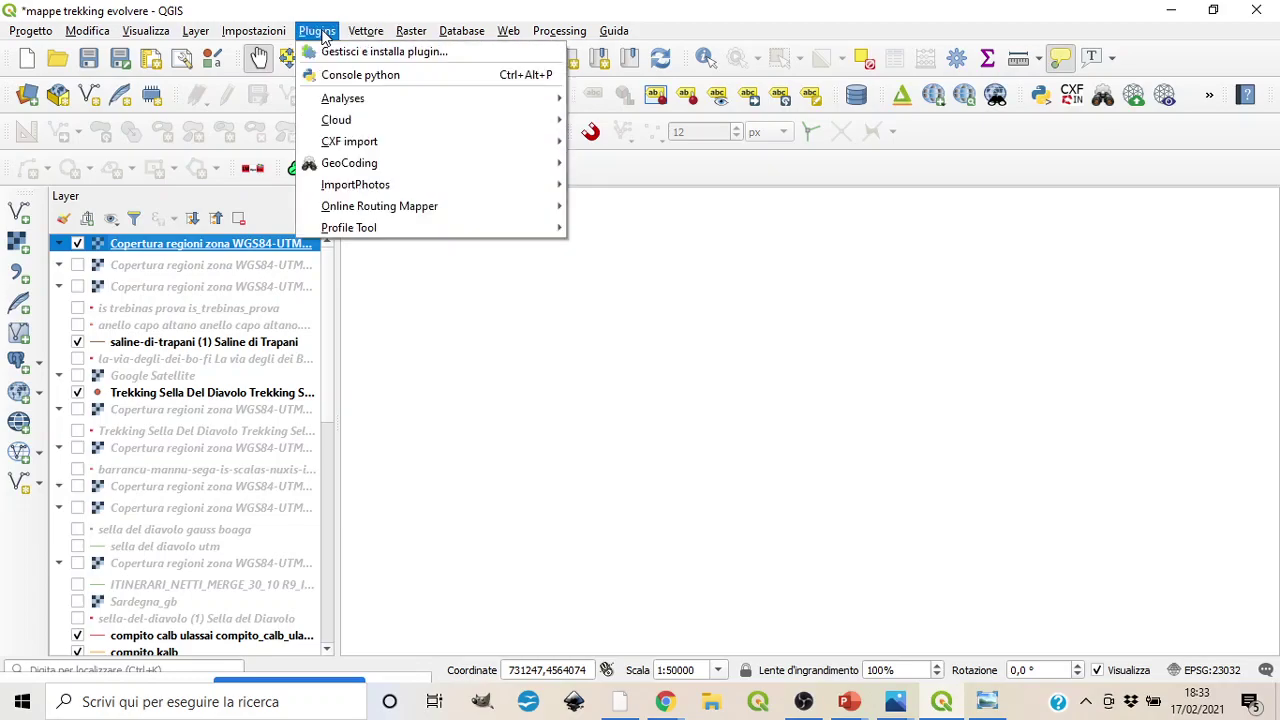
{"action": "left_click", "coordinate": [370, 52]}
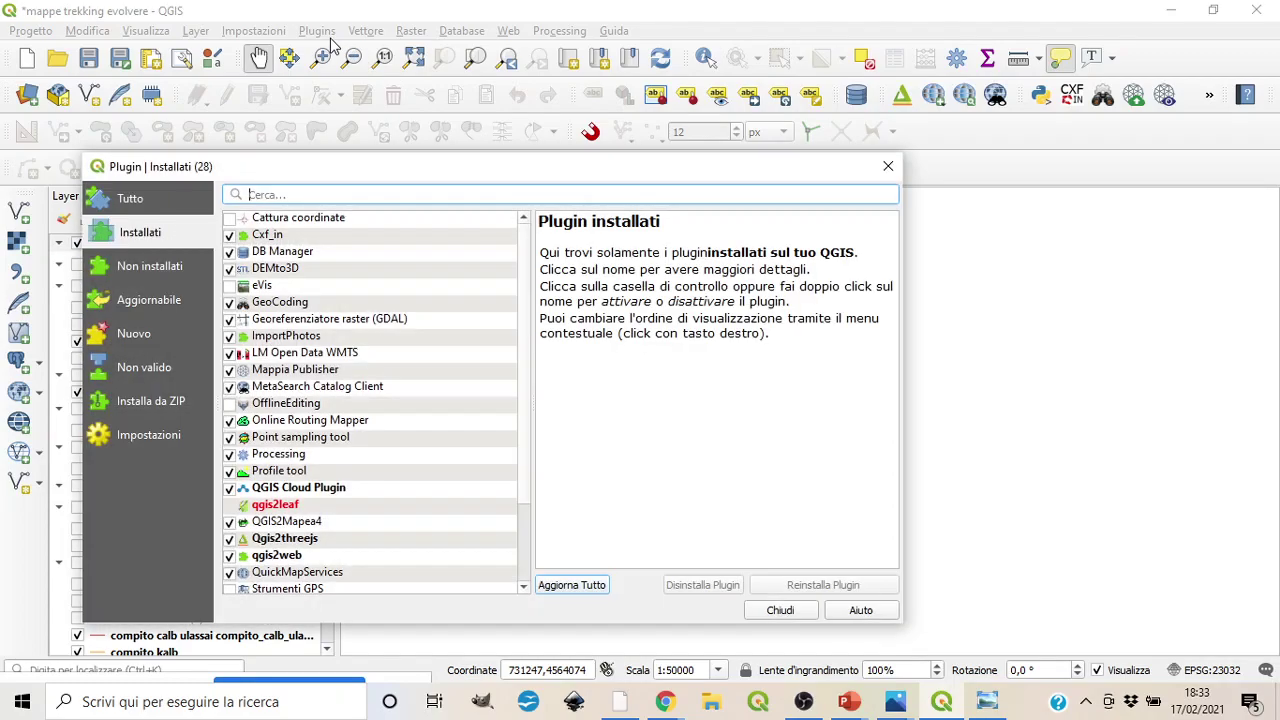
{"action": "left_click_drag", "start_coordinate": [414, 171], "coordinate": [646, 179]}
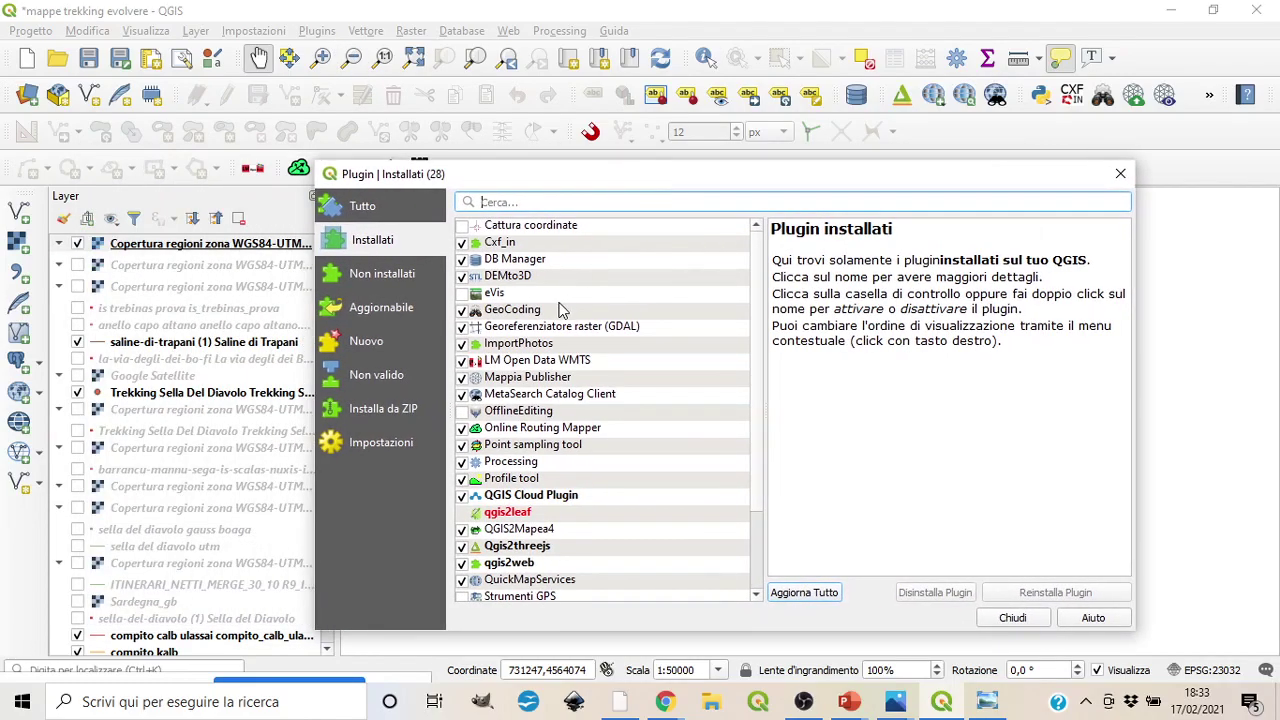
{"action": "left_click", "coordinate": [532, 201]}
{"action": "type", "text": "quic"}
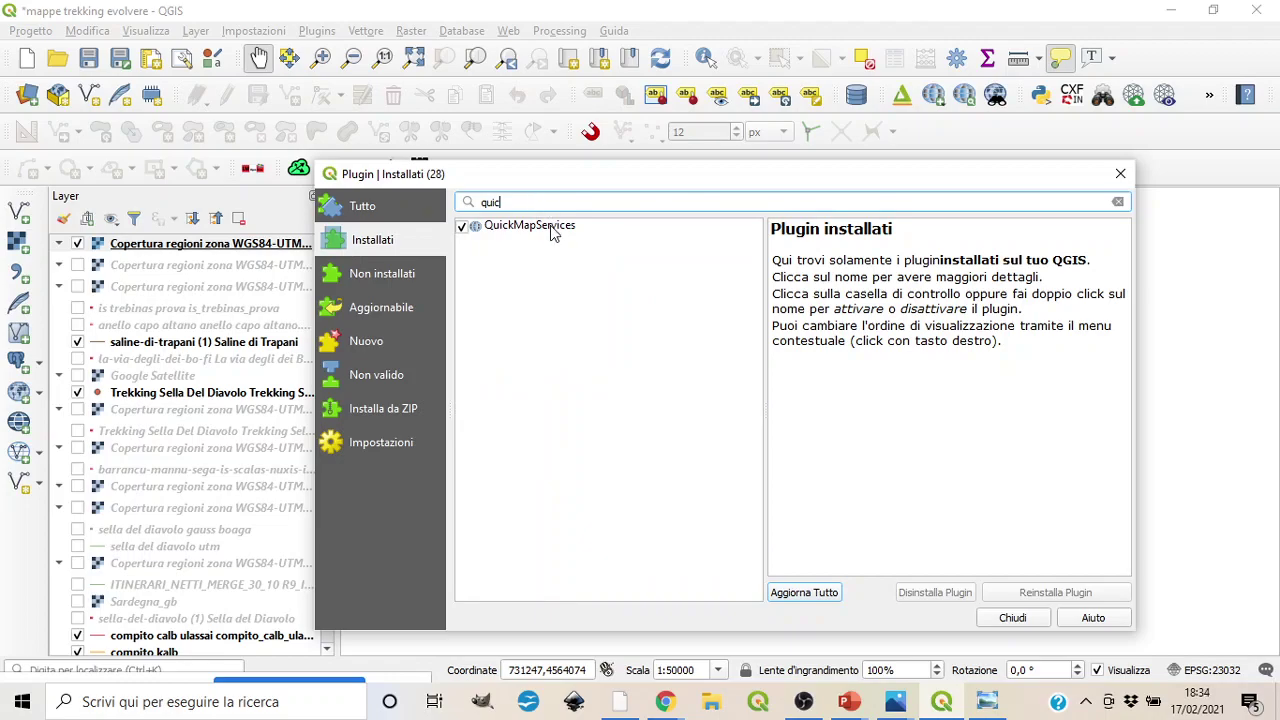
{"action": "left_click", "coordinate": [557, 235]}
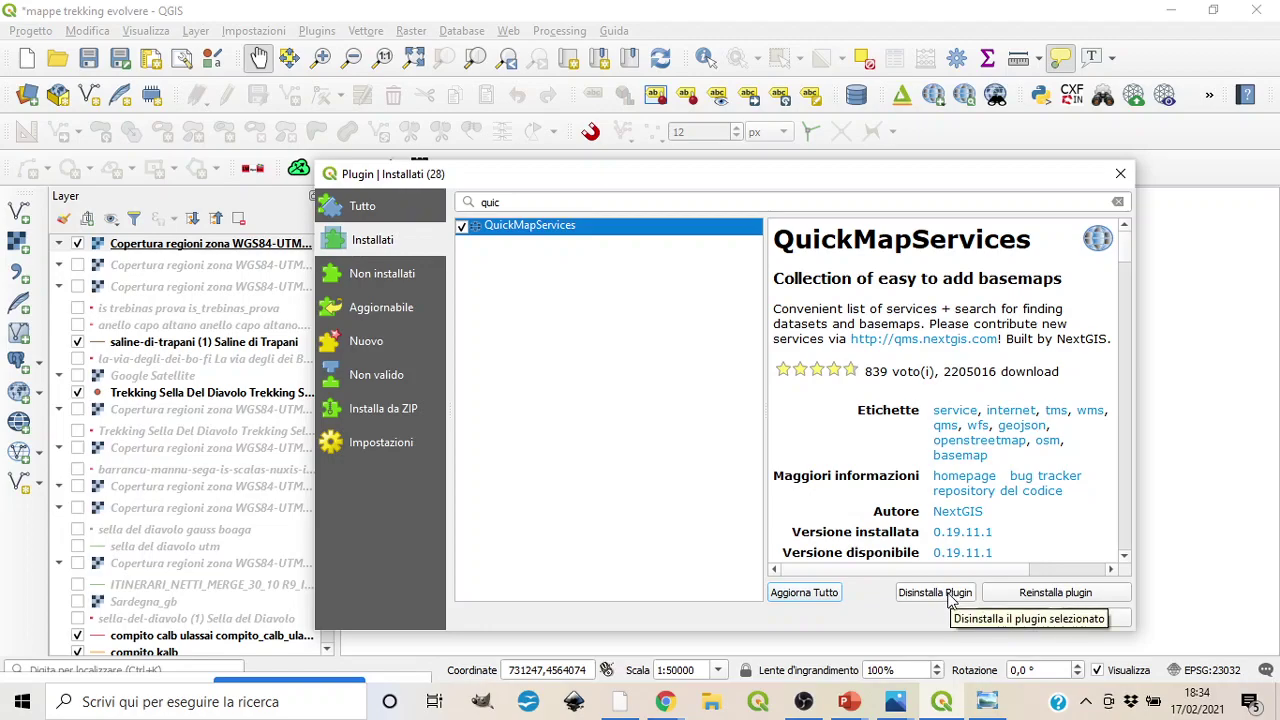
{"action": "left_click", "coordinate": [1121, 177]}
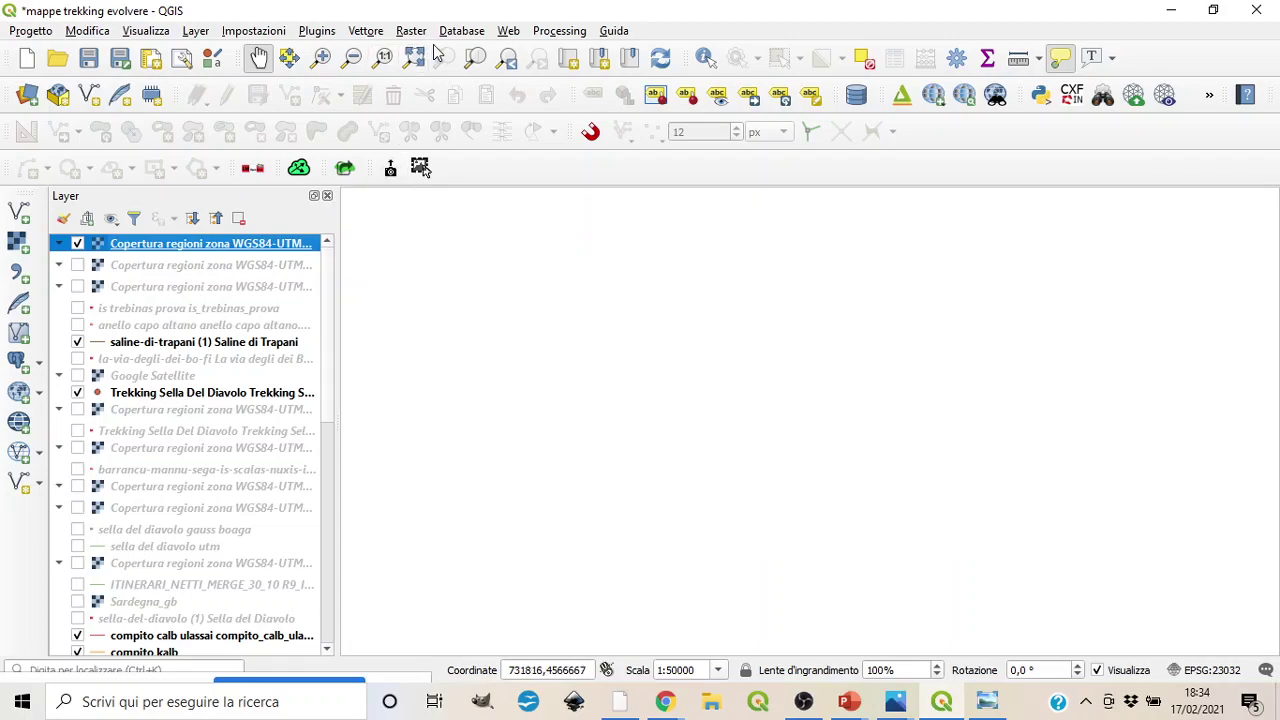
- Look through the basemap providers offered by QuickMapServices, including the Google maps
{"action": "left_click", "coordinate": [510, 36]}
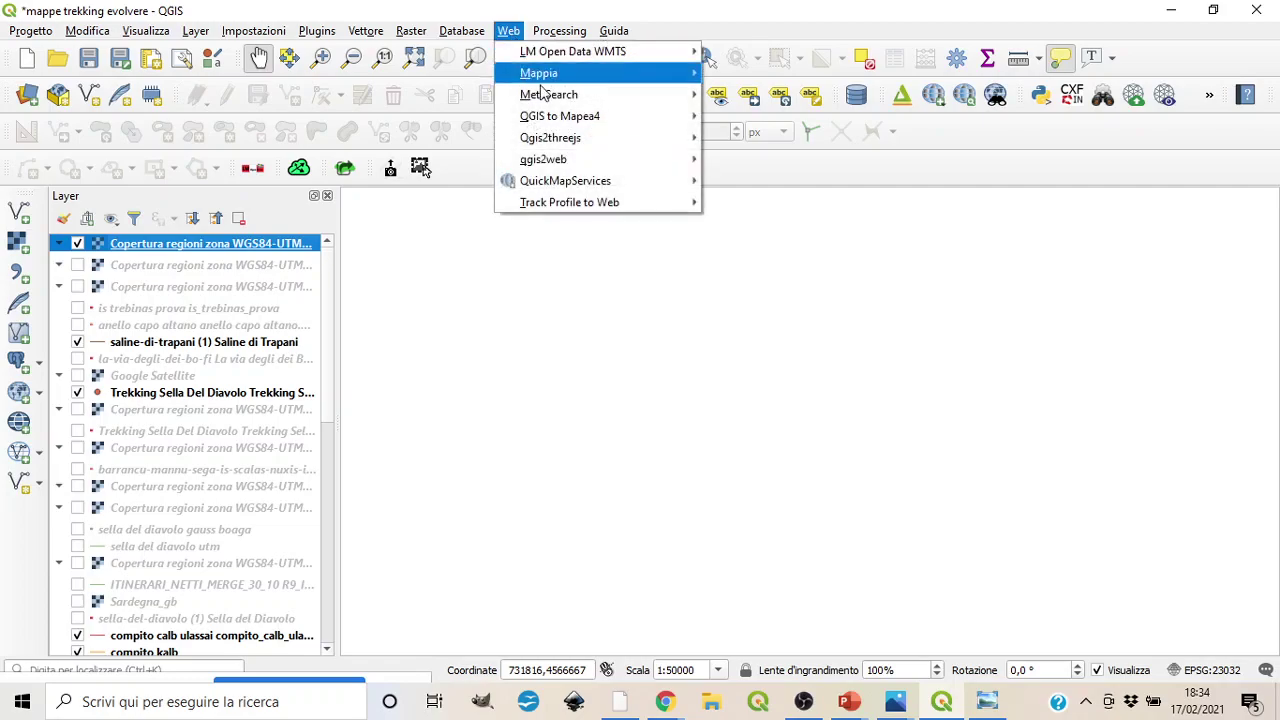
{"action": "left_click", "coordinate": [509, 30]}
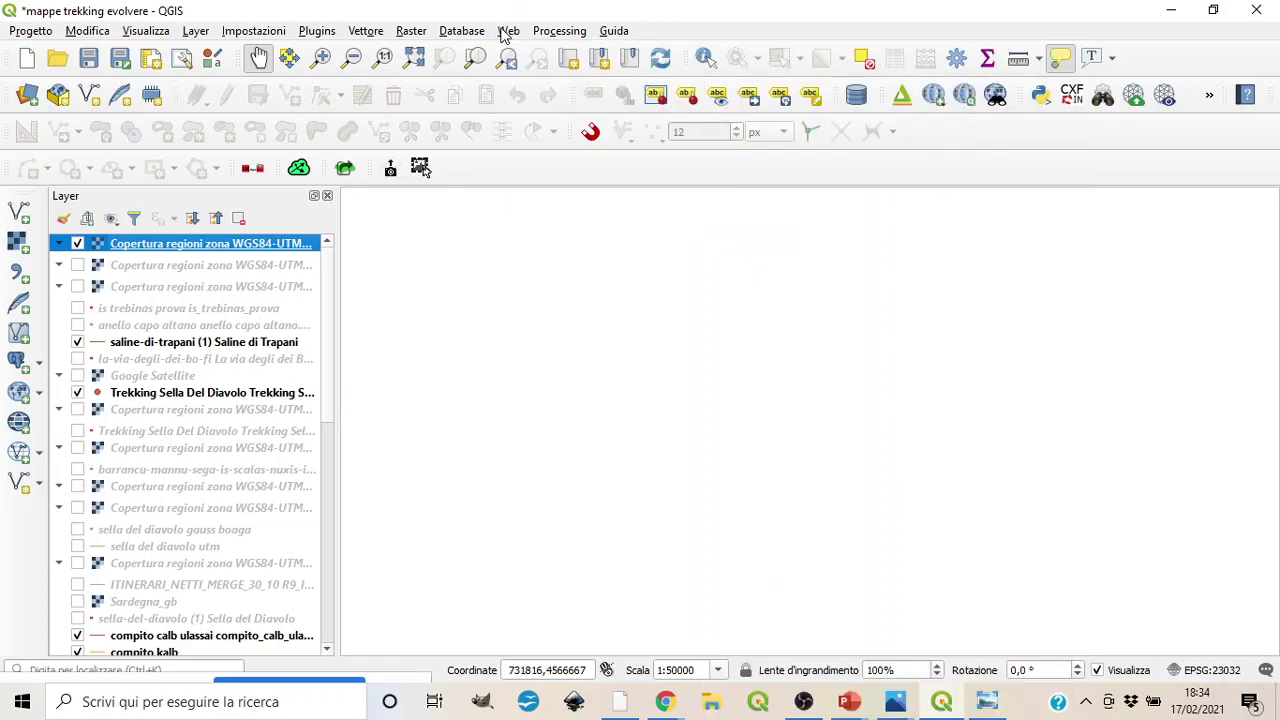
{"action": "left_click", "coordinate": [510, 36]}
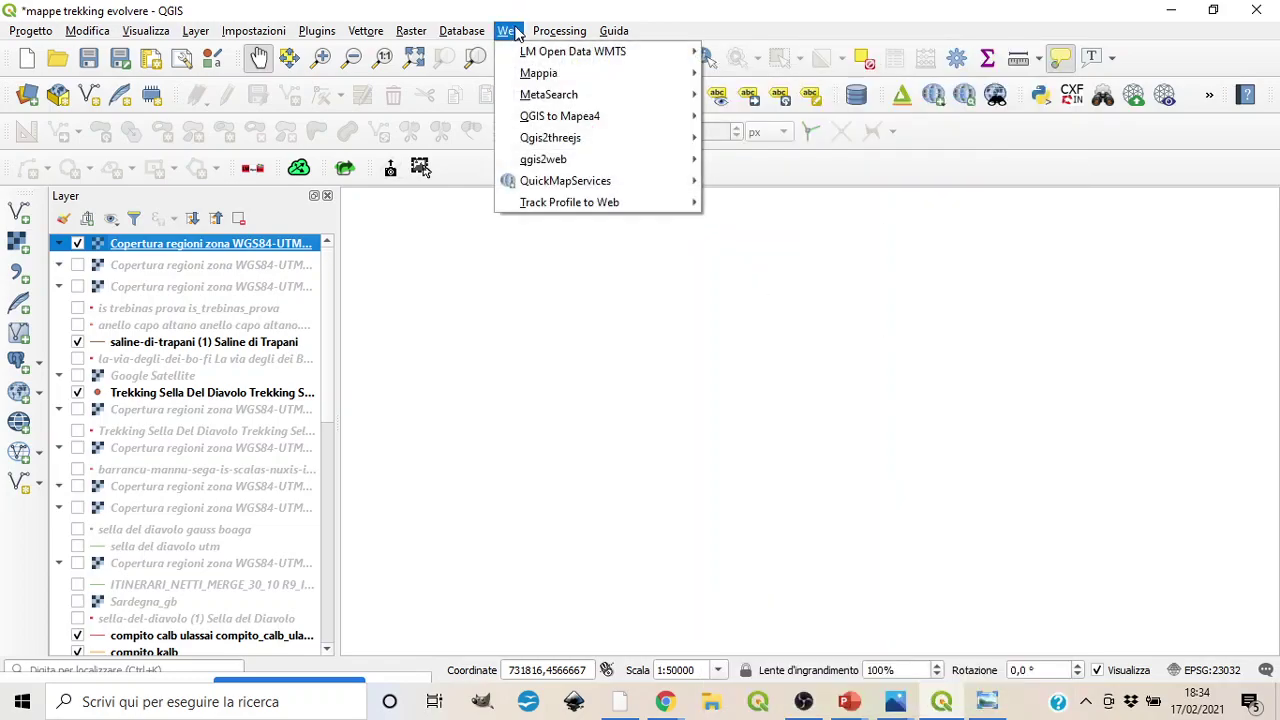
{"action": "mouse_move", "coordinate": [530, 188]}
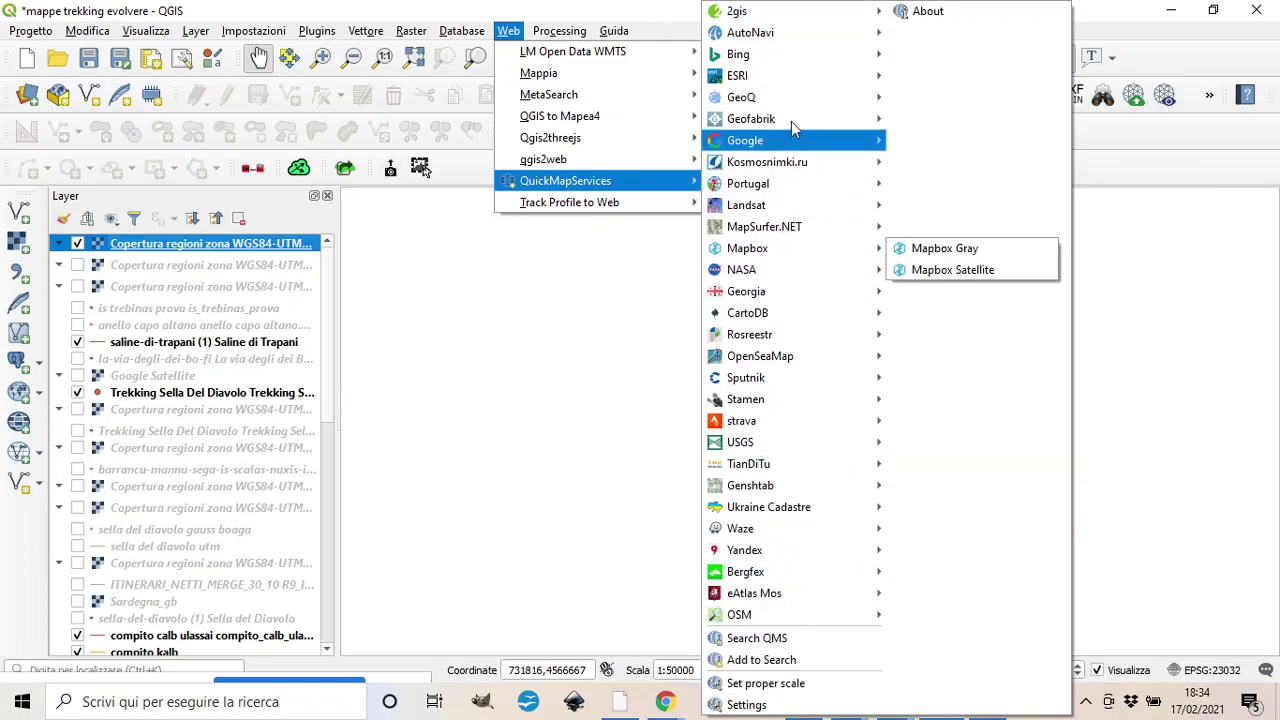
{"action": "mouse_move", "coordinate": [820, 146]}
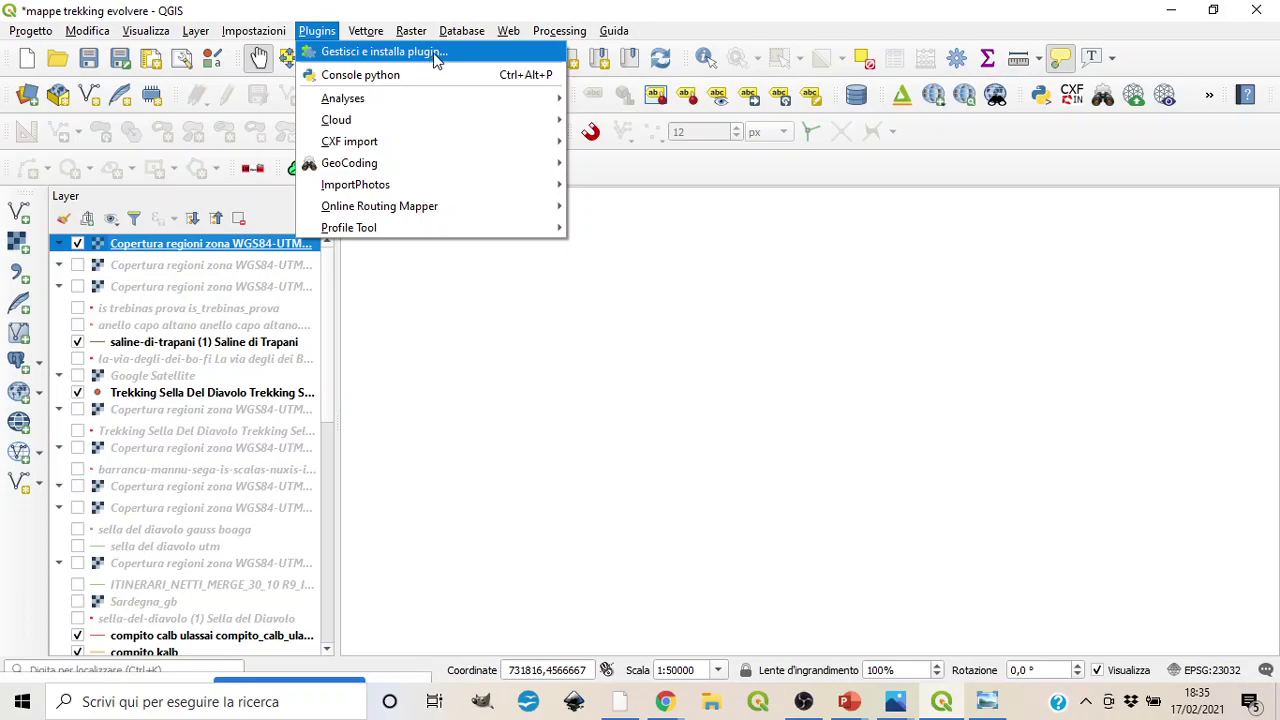
{"action": "mouse_move", "coordinate": [508, 38]}
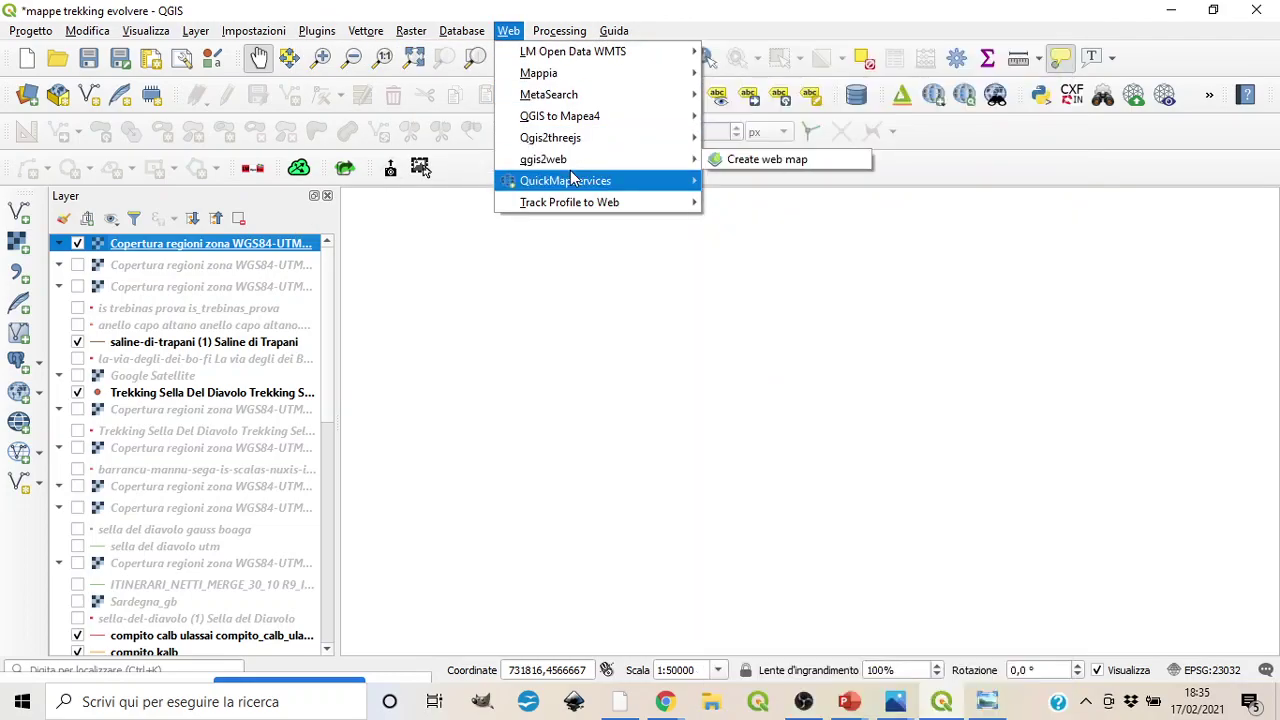
{"action": "mouse_move", "coordinate": [620, 183]}
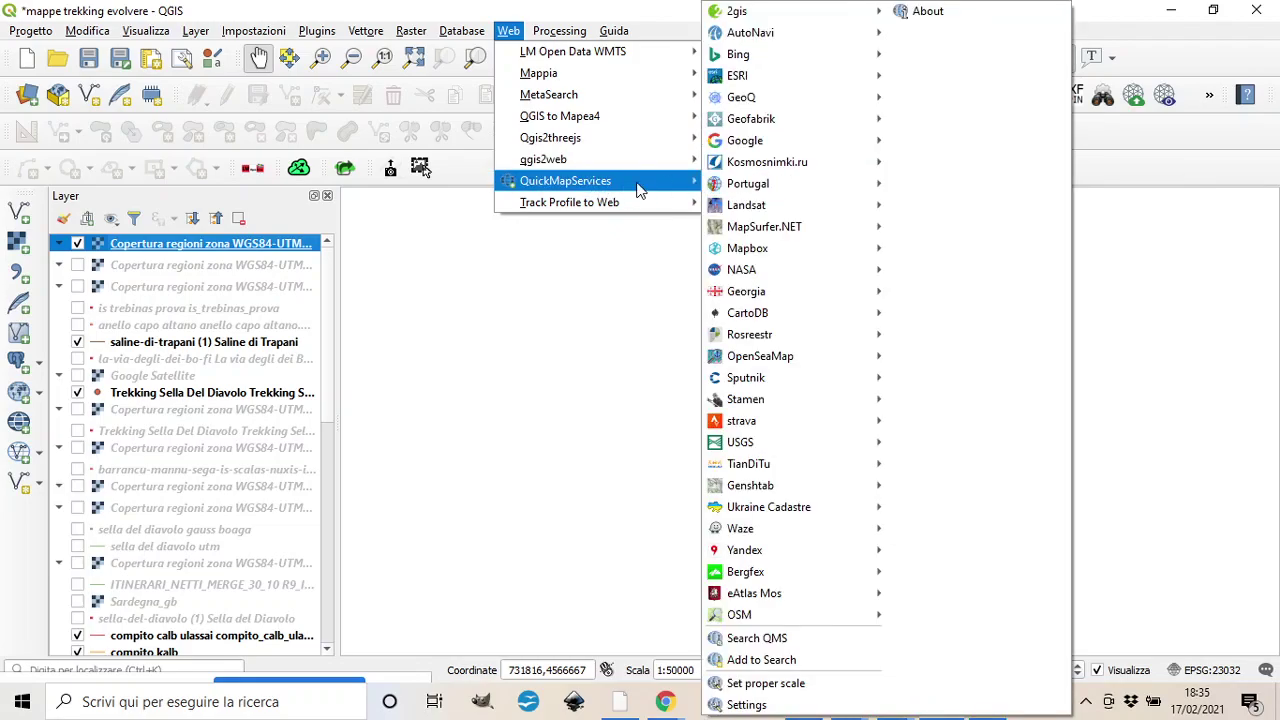
{"action": "mouse_move", "coordinate": [785, 145]}
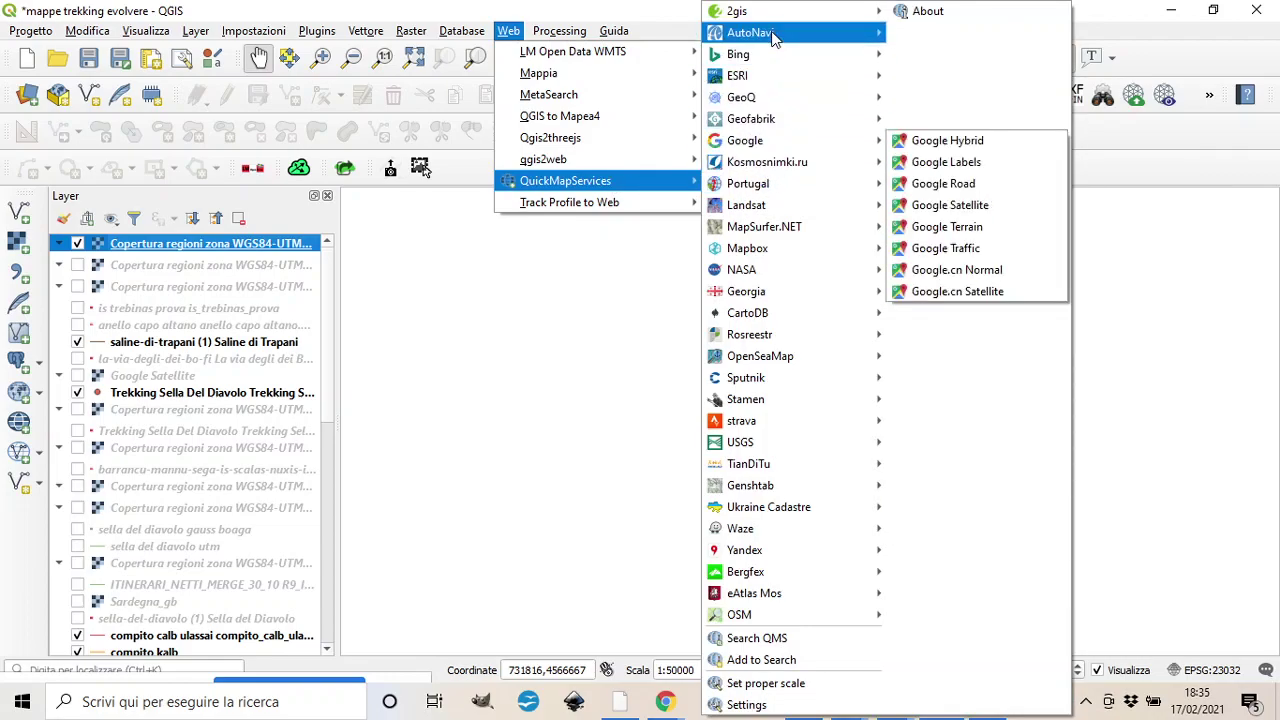
{"action": "mouse_move", "coordinate": [785, 235]}
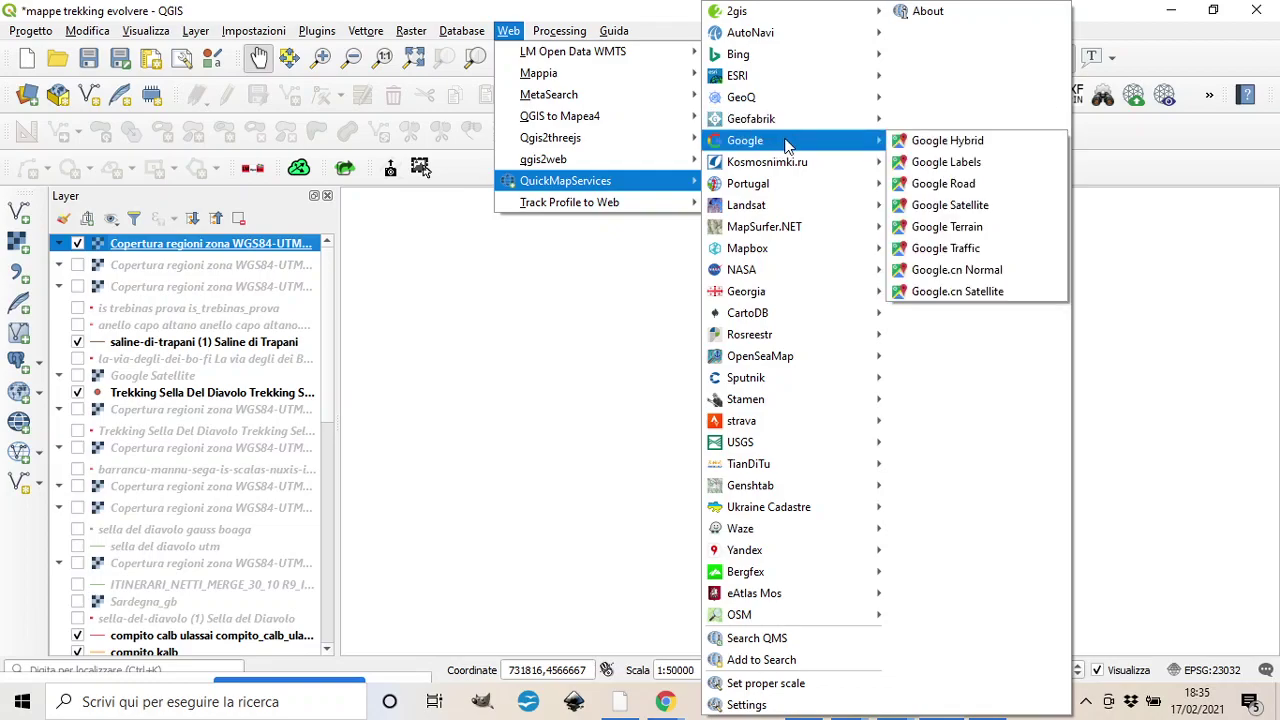
- Search the installed plugins for "goo", look through the plugin list, and close the plugin manager
{"action": "left_click", "coordinate": [316, 30]}
{"action": "left_click", "coordinate": [316, 30]}
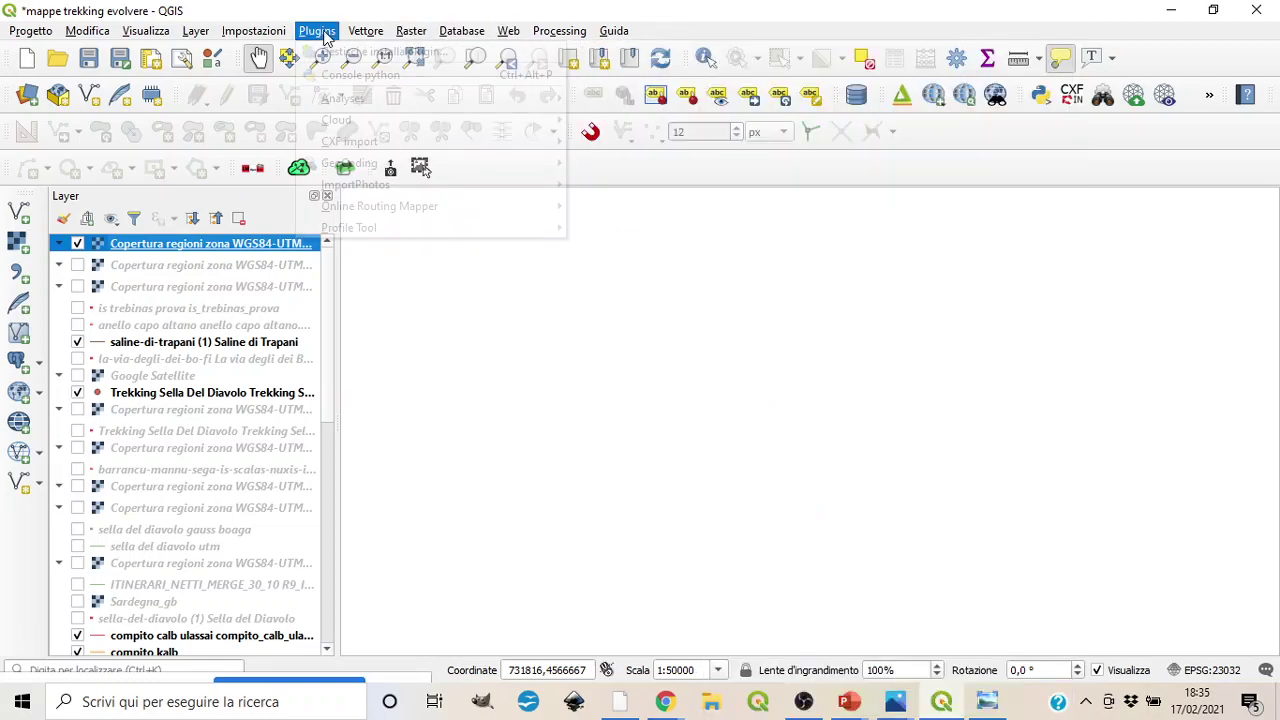
{"action": "left_click", "coordinate": [330, 58]}
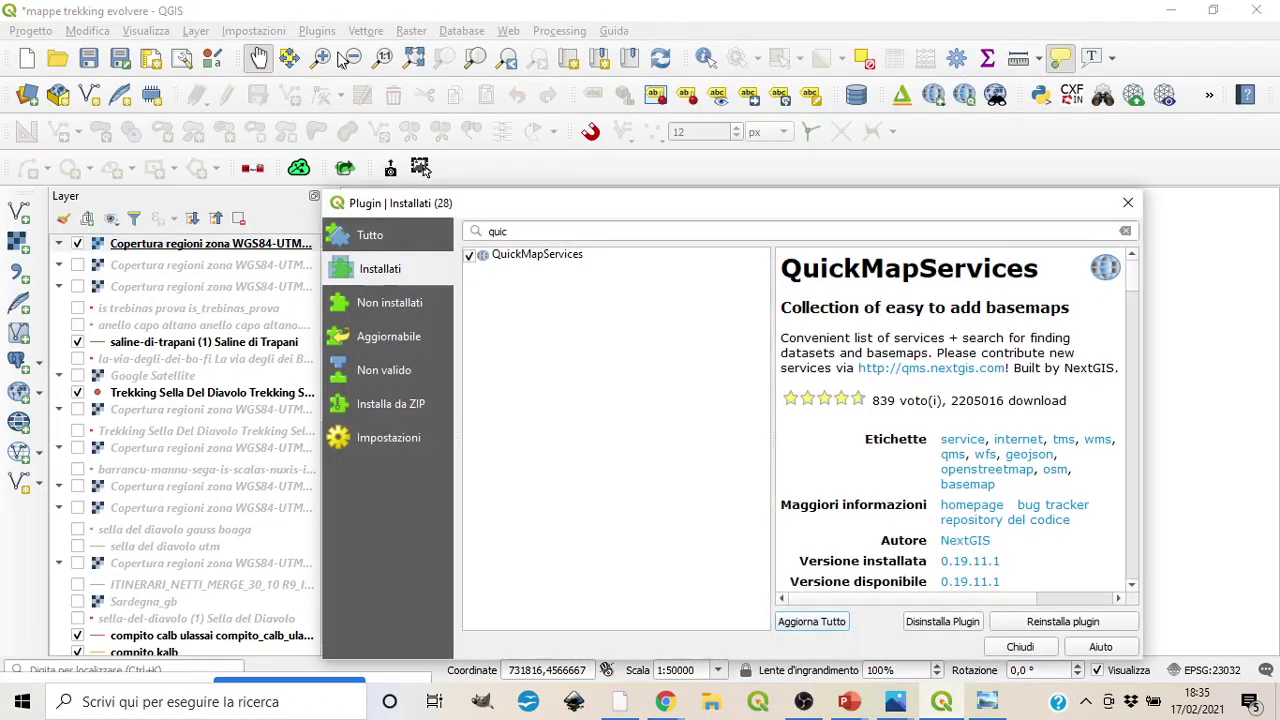
{"action": "left_click", "coordinate": [513, 234]}
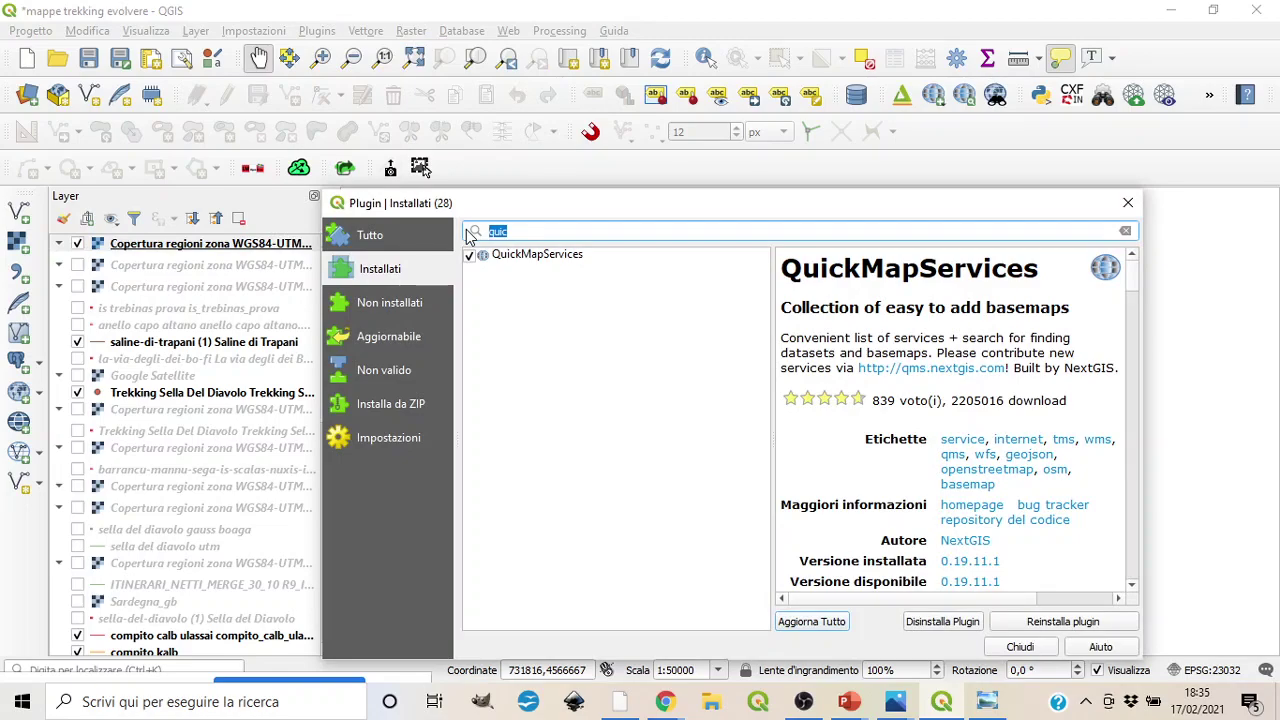
{"action": "type", "text": "google"}
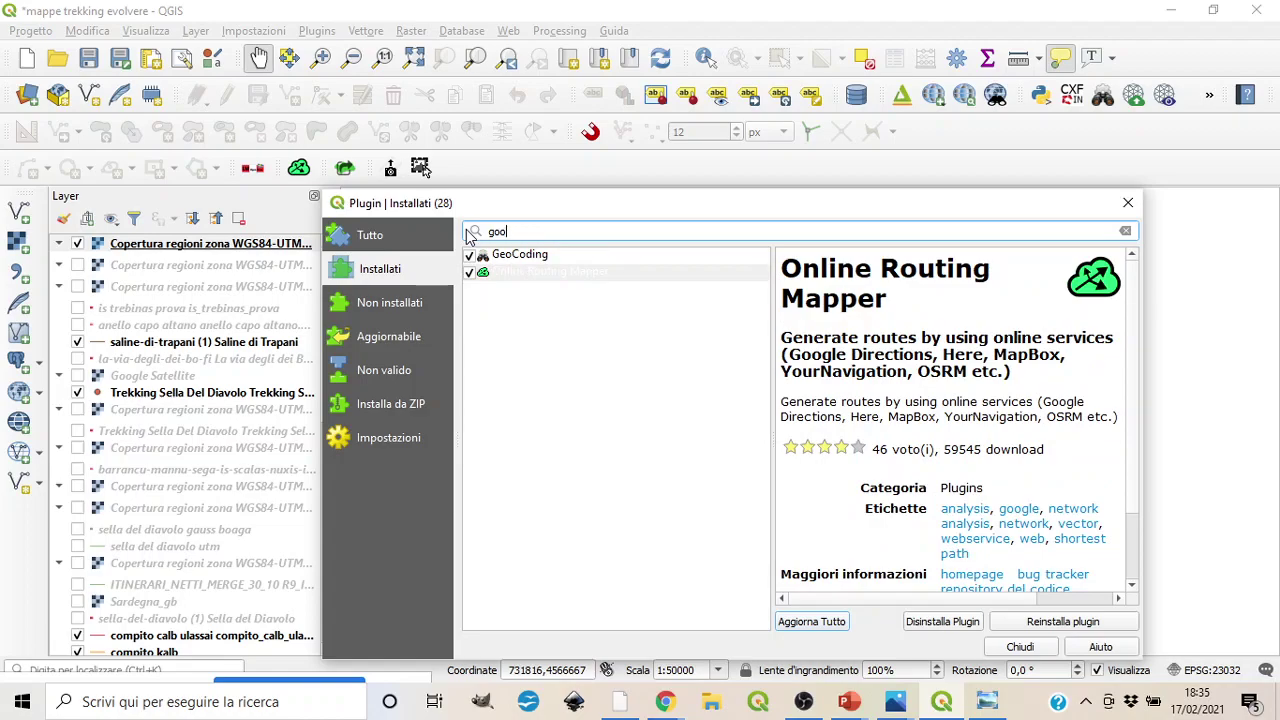
{"action": "key", "text": "BackSpace"}
{"action": "key", "text": "BackSpace"}
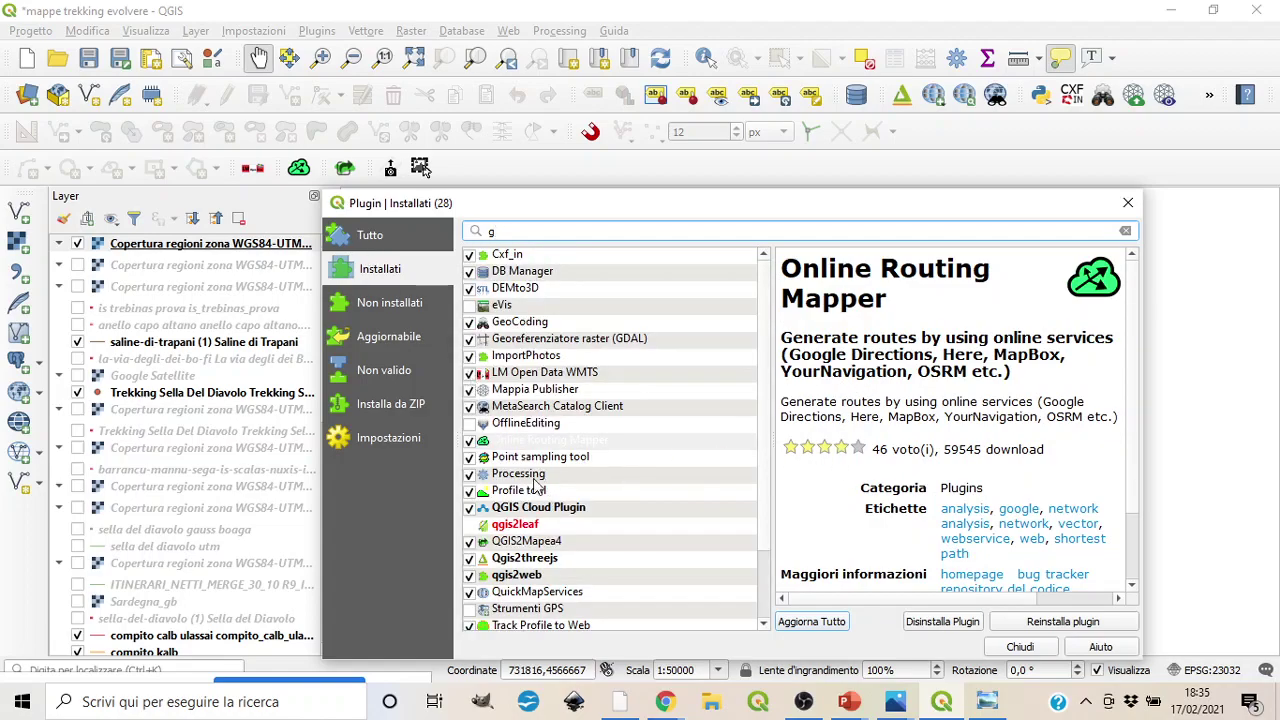
{"action": "scroll", "coordinate": [537, 487], "scroll_direction": "down", "scroll_amount": 2}
{"action": "left_click", "coordinate": [1128, 203]}
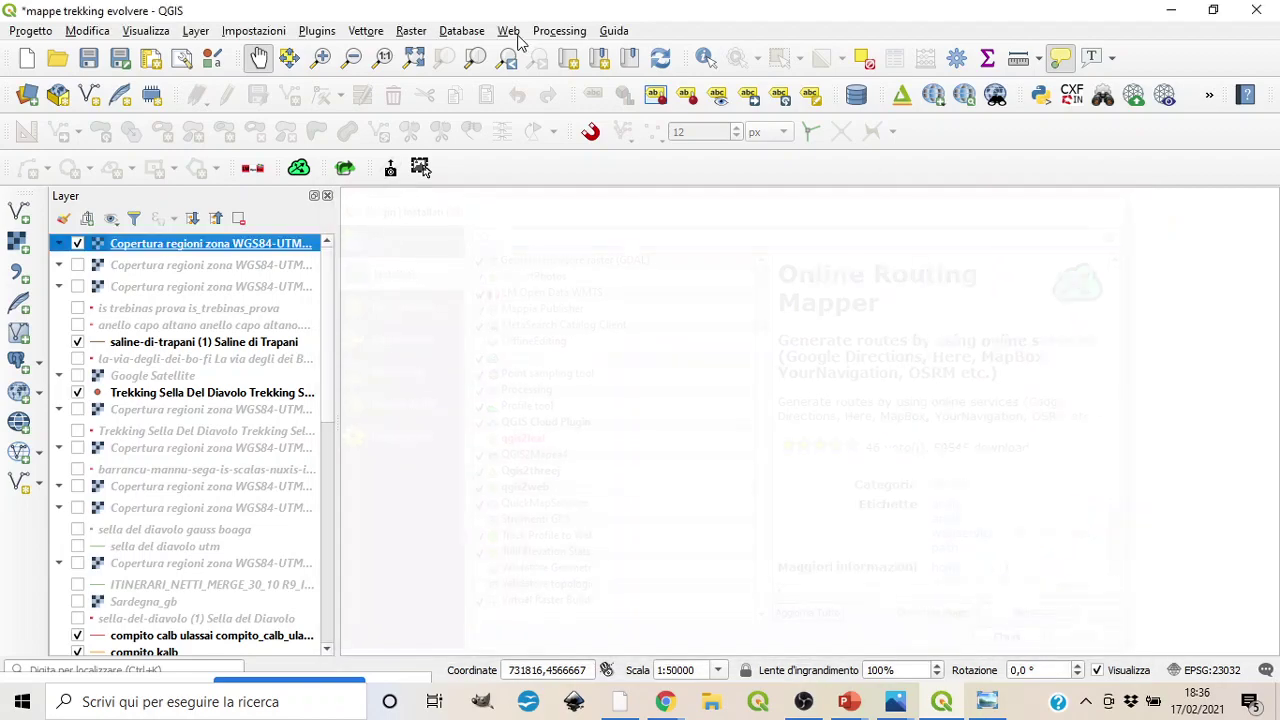
- Add the MapSurfer OSM Roads basemap to the project through QuickMapServices
{"action": "left_click", "coordinate": [508, 31]}
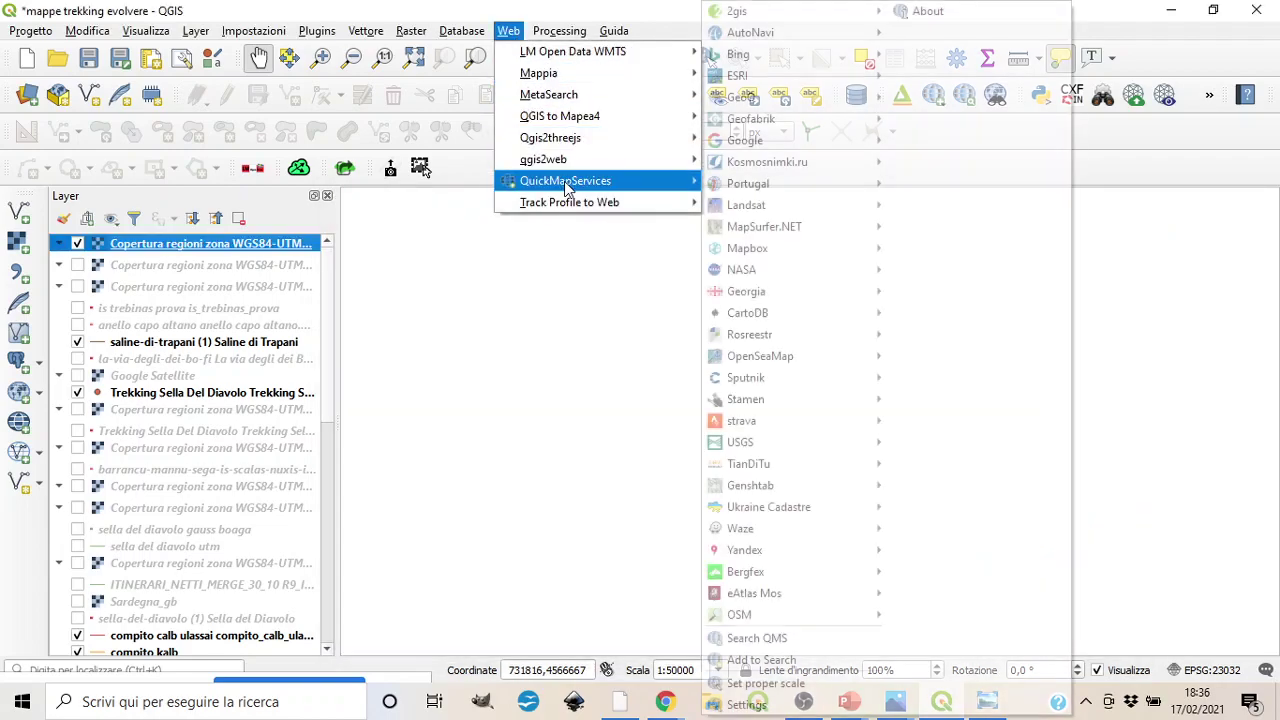
{"action": "mouse_move", "coordinate": [778, 205]}
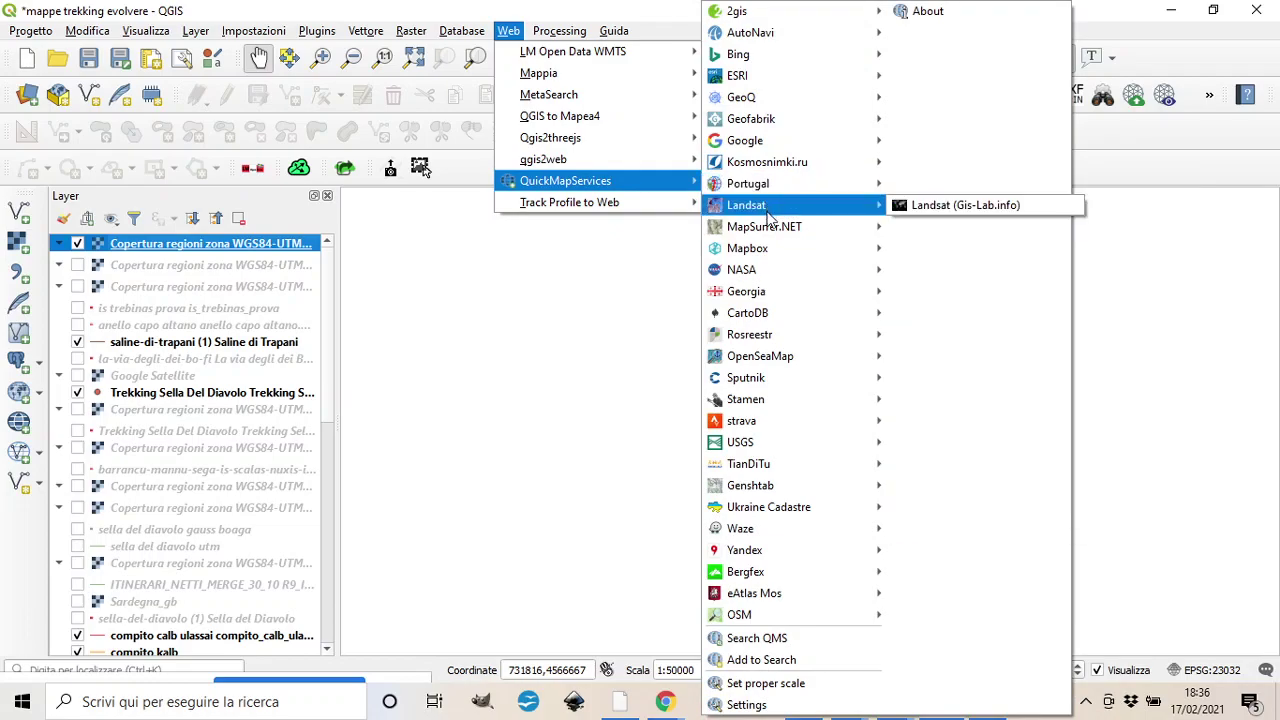
{"action": "mouse_move", "coordinate": [750, 340]}
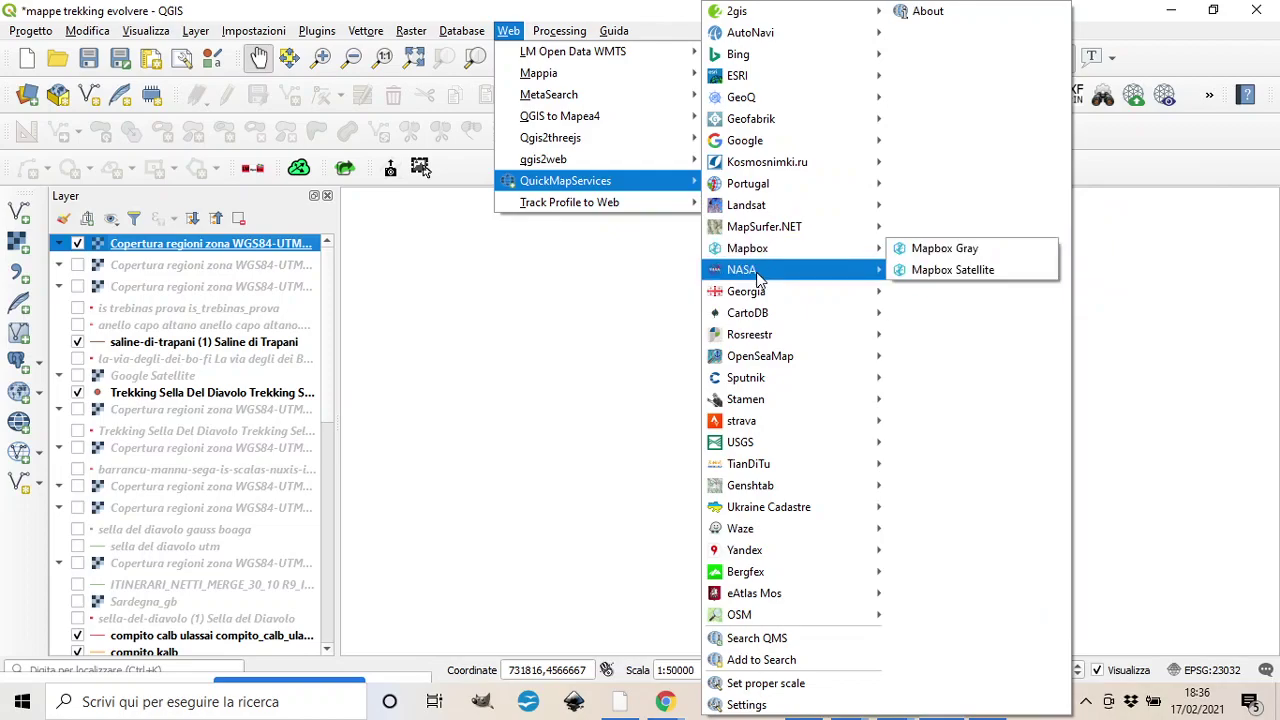
{"action": "mouse_move", "coordinate": [765, 279]}
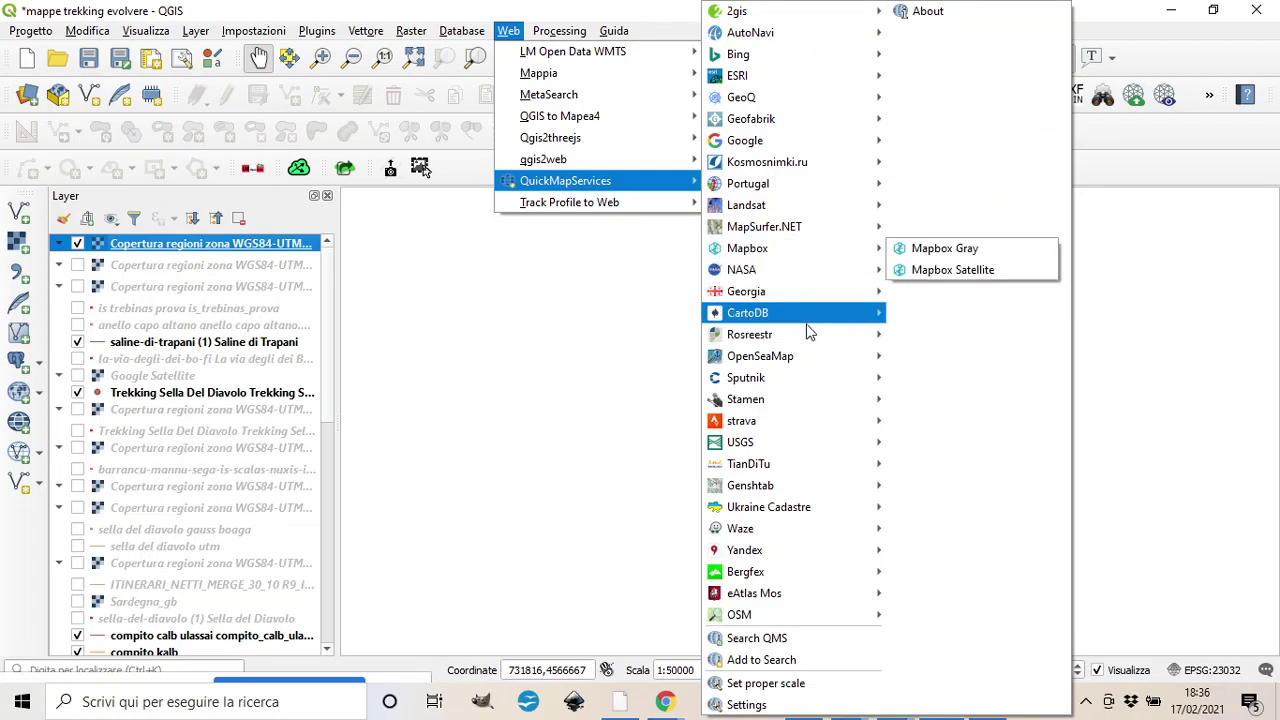
{"action": "mouse_move", "coordinate": [828, 360]}
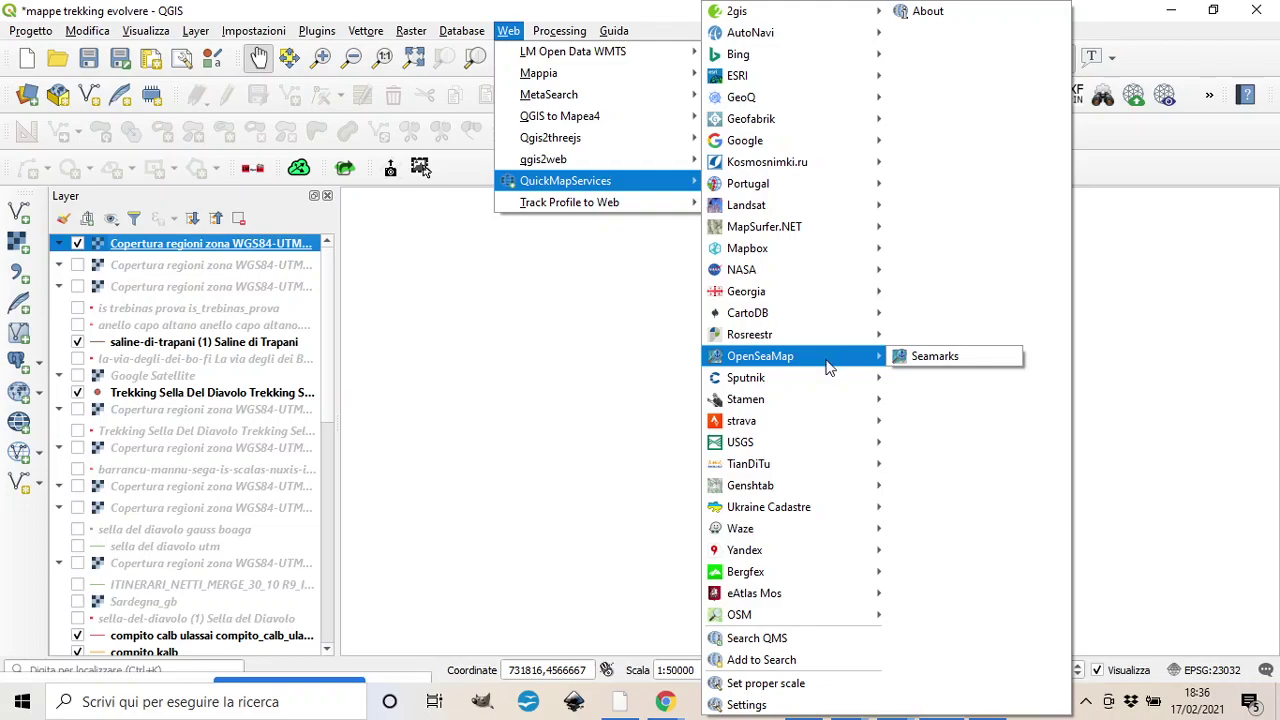
{"action": "mouse_move", "coordinate": [817, 432]}
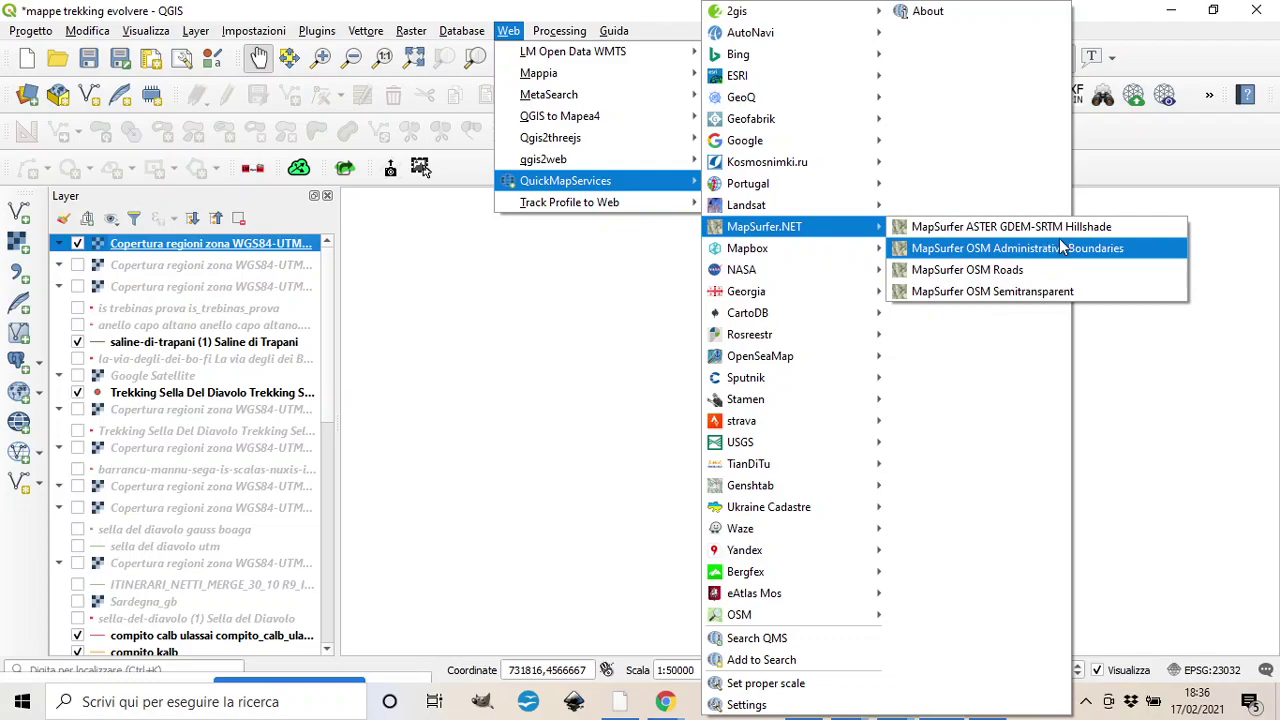
{"action": "left_click", "coordinate": [1050, 272]}
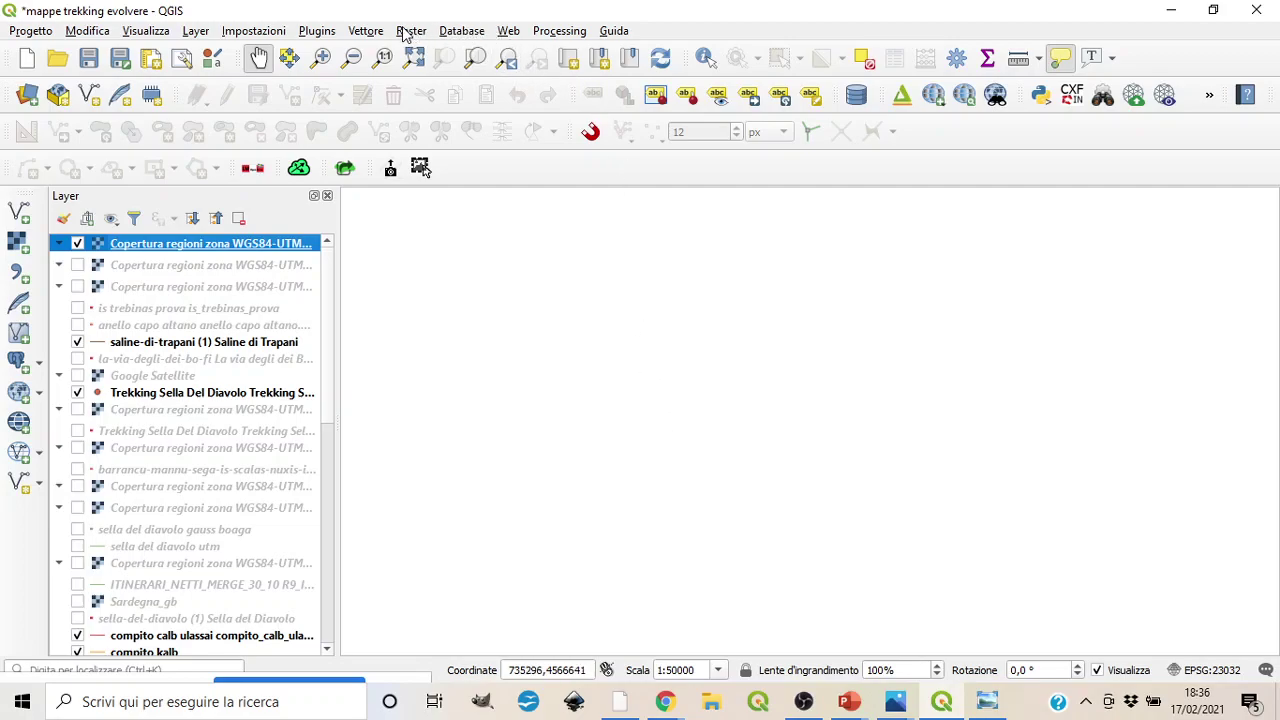
- Hide the topmost Copertura regioni layer and move MapSurfer OSM Roads to the head of the layer list
{"action": "left_click", "coordinate": [507, 33]}
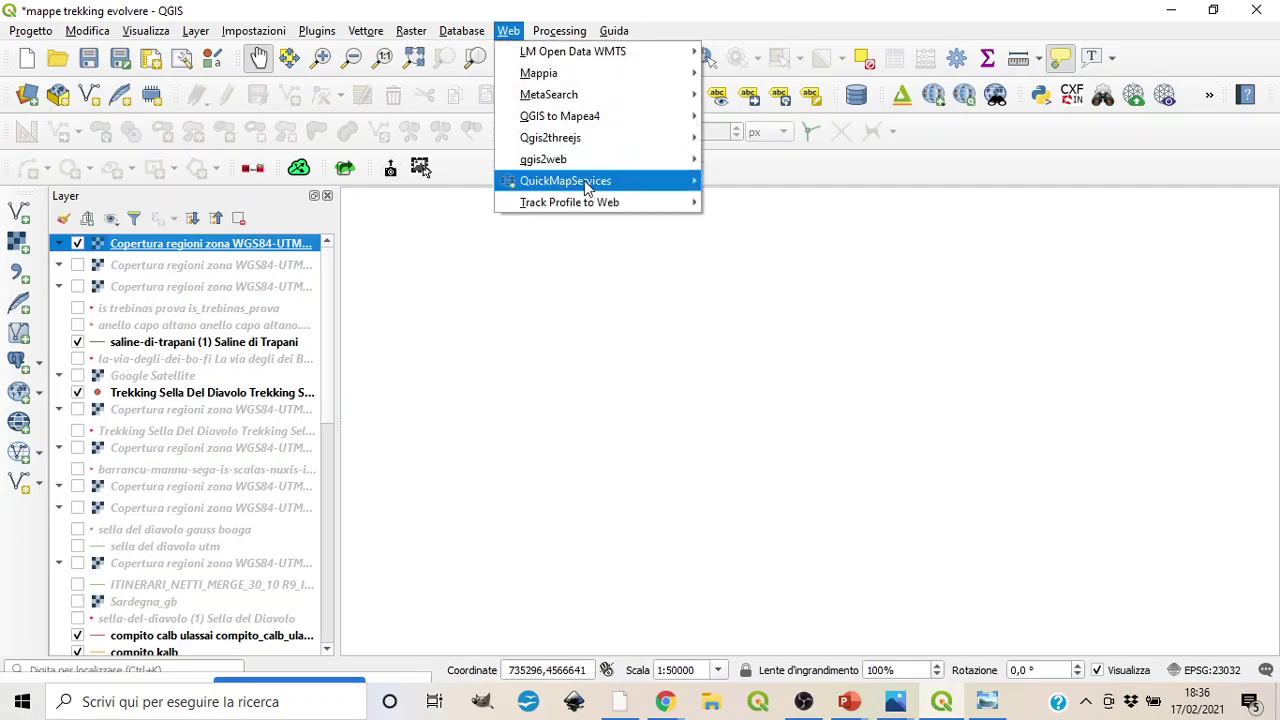
{"action": "mouse_move", "coordinate": [628, 185]}
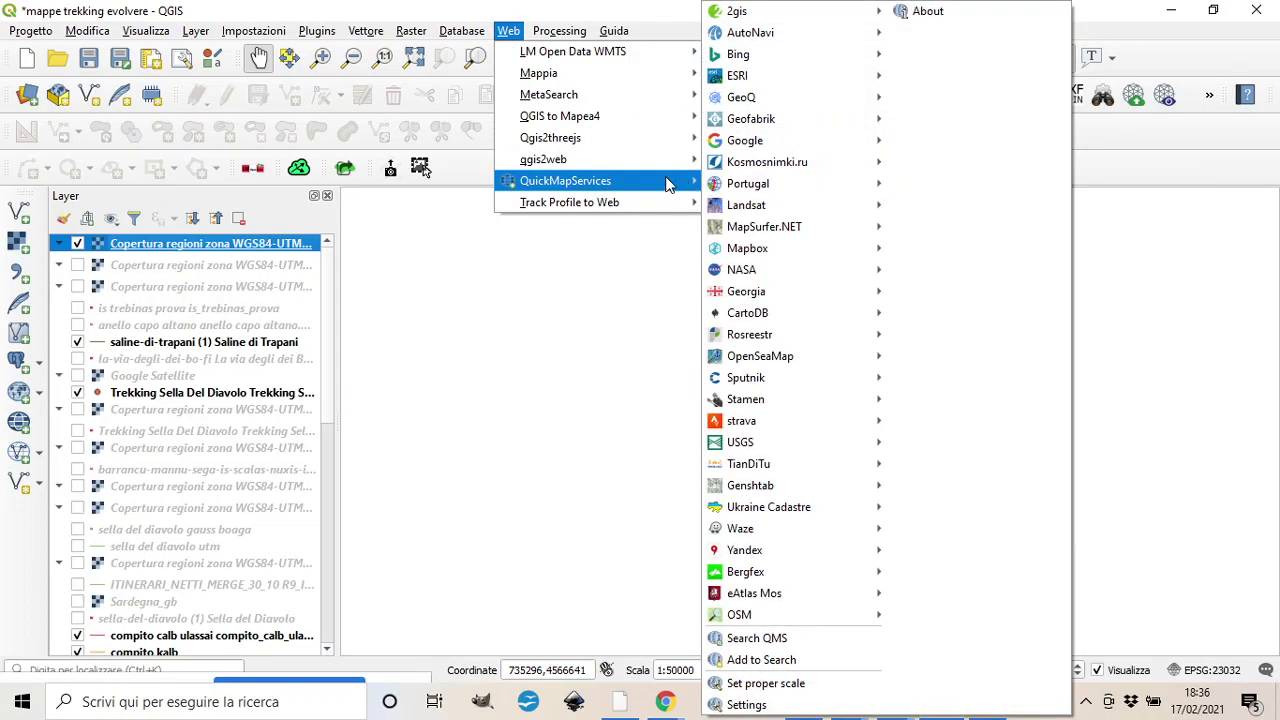
{"action": "left_click", "coordinate": [76, 249]}
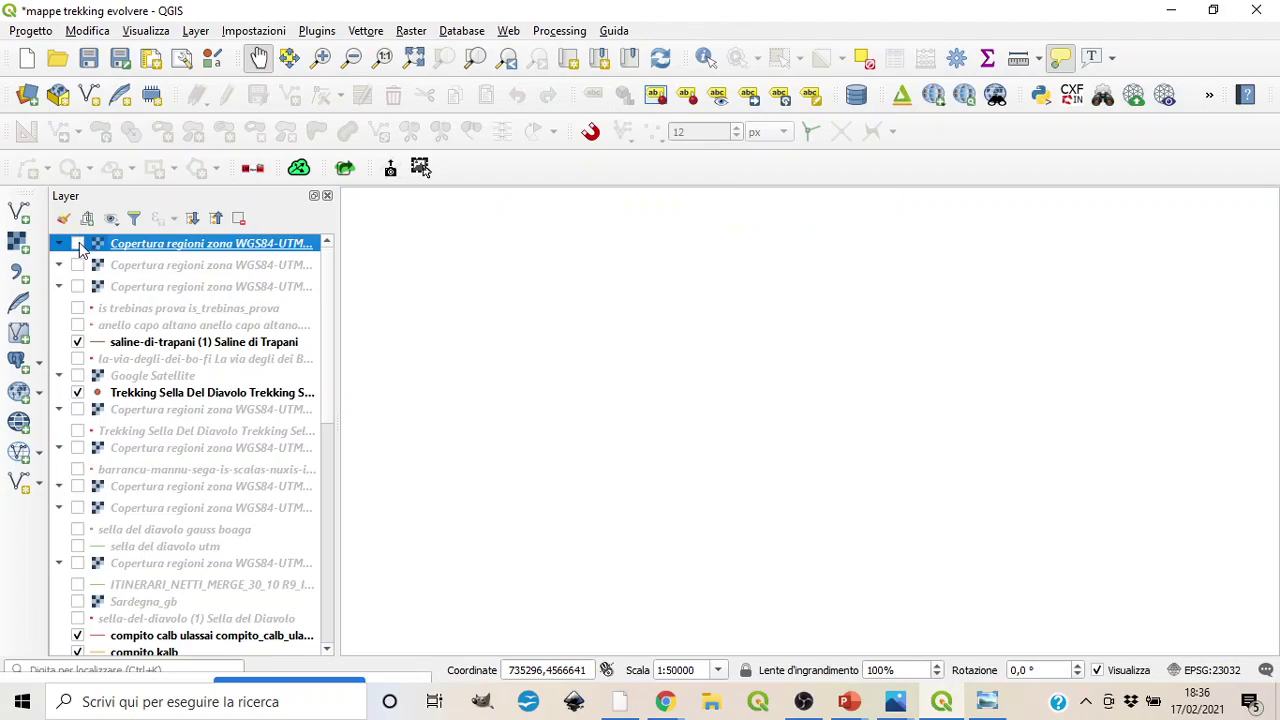
{"action": "left_click_drag", "start_coordinate": [332, 404], "coordinate": [331, 640]}
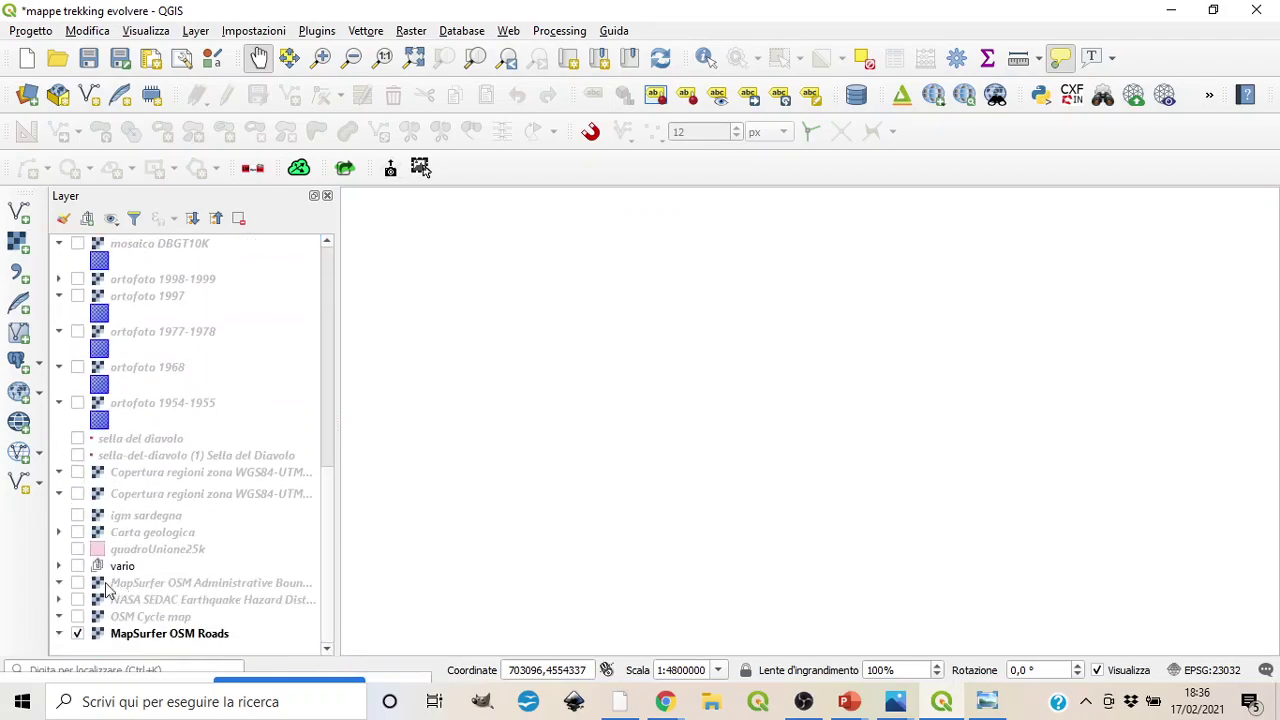
{"action": "left_click_drag", "start_coordinate": [120, 640], "coordinate": [135, 250]}
{"action": "scroll", "coordinate": [225, 355], "scroll_direction": "up", "scroll_amount": 10}
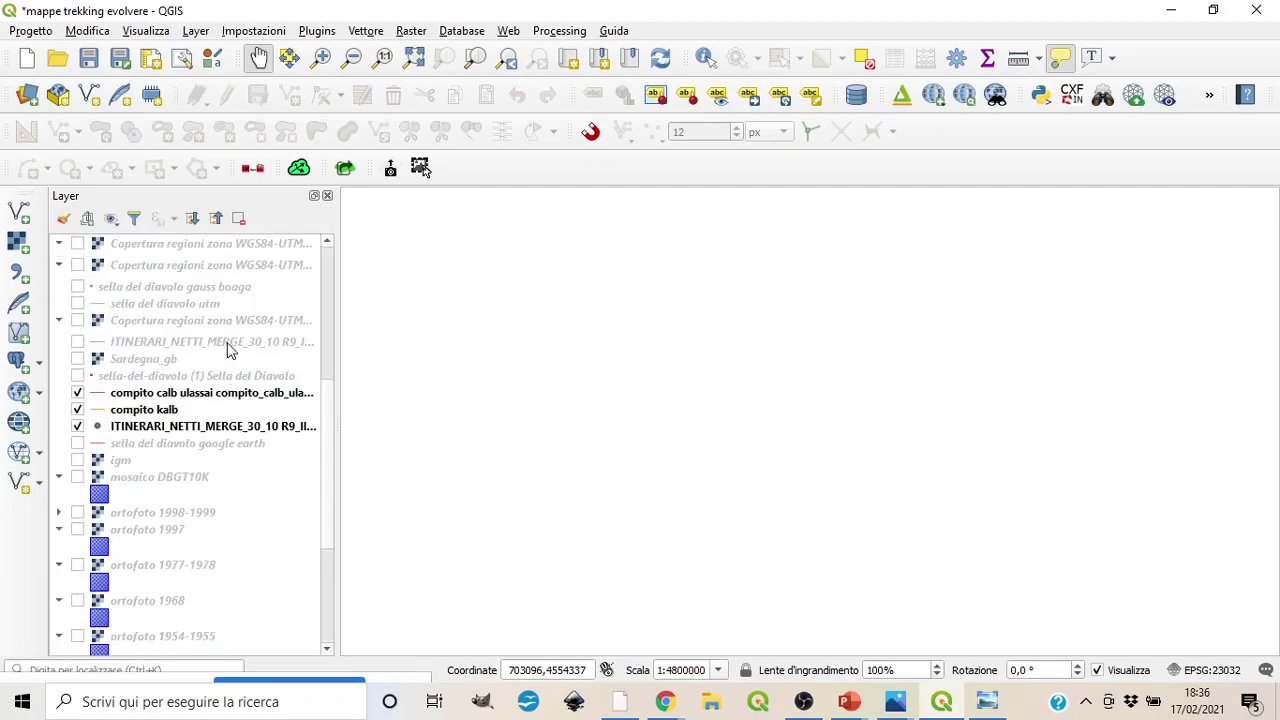
- Zoom to the MapSurfer OSM Roads layer extent, then closer in on the Trekking Sella Del Diavolo points
{"action": "left_click", "coordinate": [132, 250]}
{"action": "right_click", "coordinate": [140, 250]}
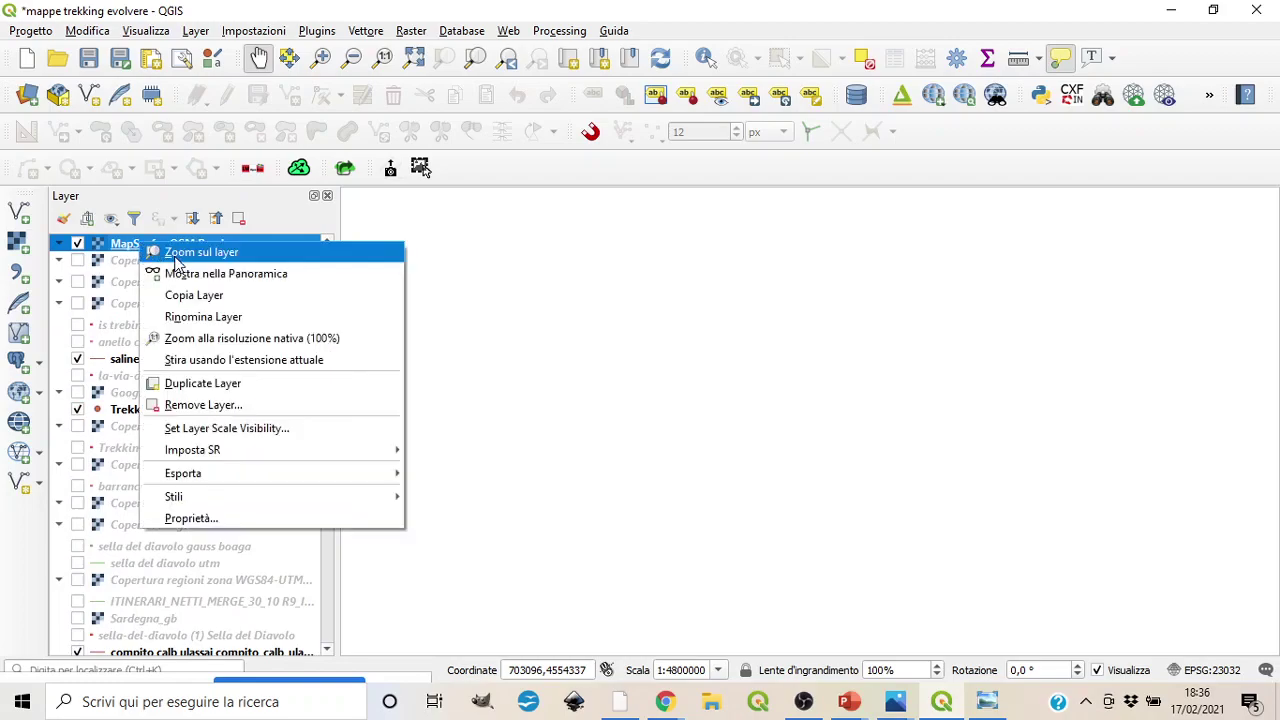
{"action": "left_click", "coordinate": [172, 251]}
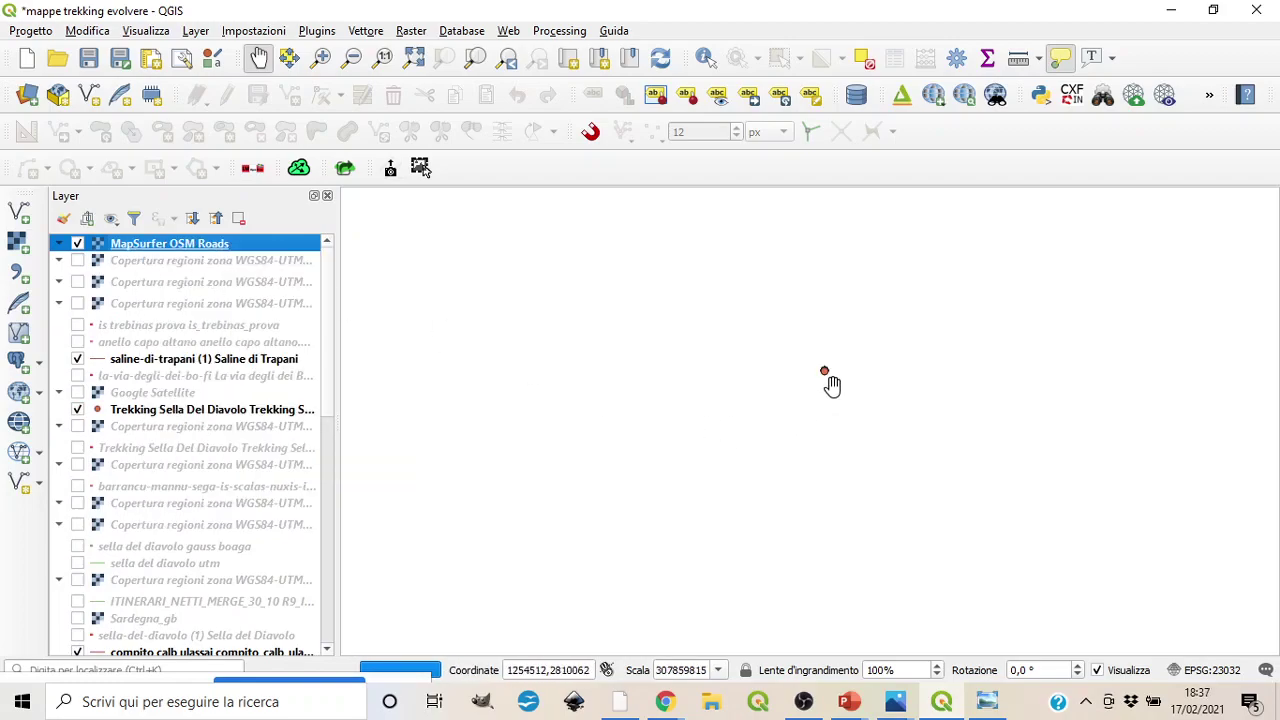
{"action": "scroll", "coordinate": [810, 385], "scroll_direction": "up", "scroll_amount": 4}
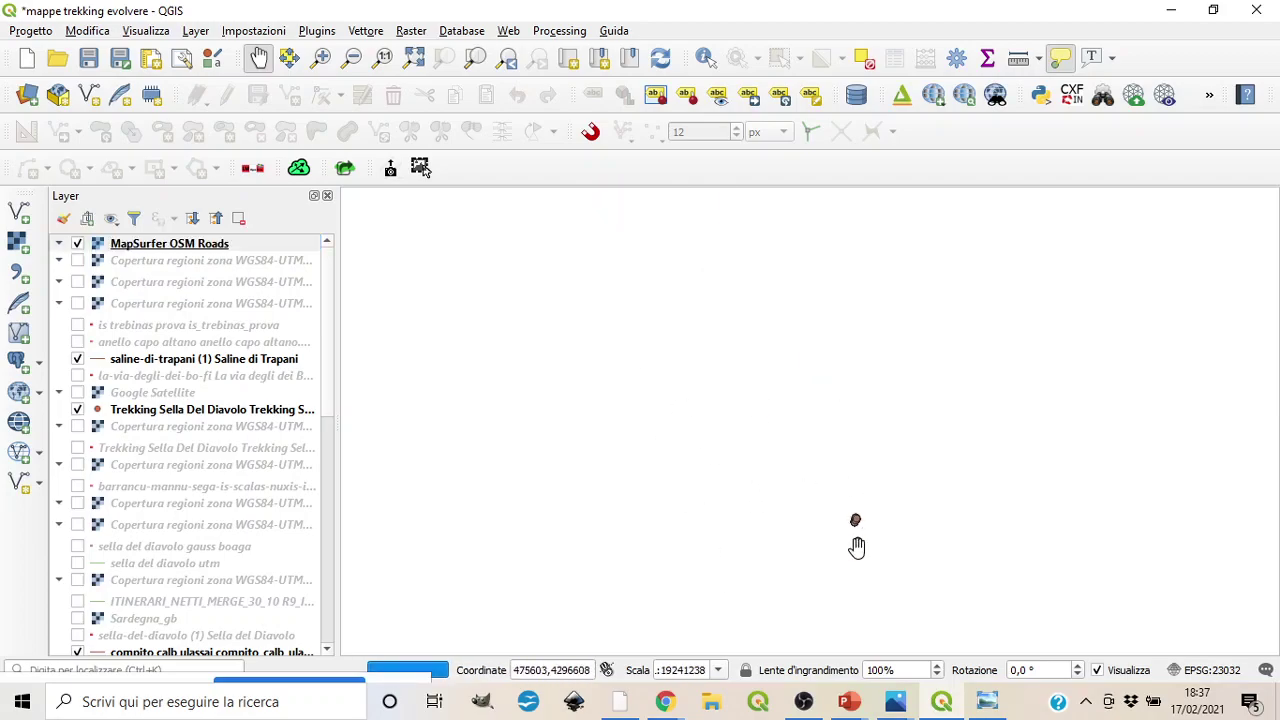
{"action": "scroll", "coordinate": [860, 525], "scroll_direction": "up", "scroll_amount": 4}
{"action": "scroll", "coordinate": [766, 457], "scroll_direction": "up", "scroll_amount": 4}
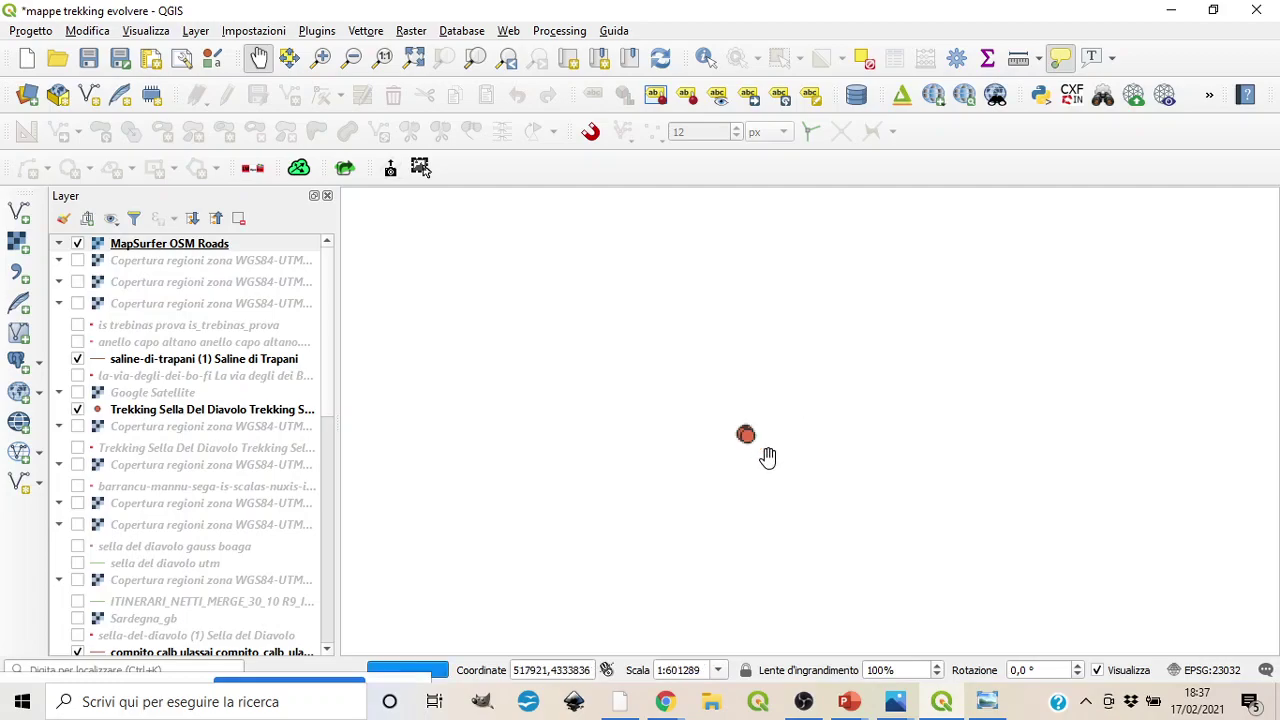
{"action": "left_click_drag", "start_coordinate": [625, 371], "coordinate": [728, 500]}
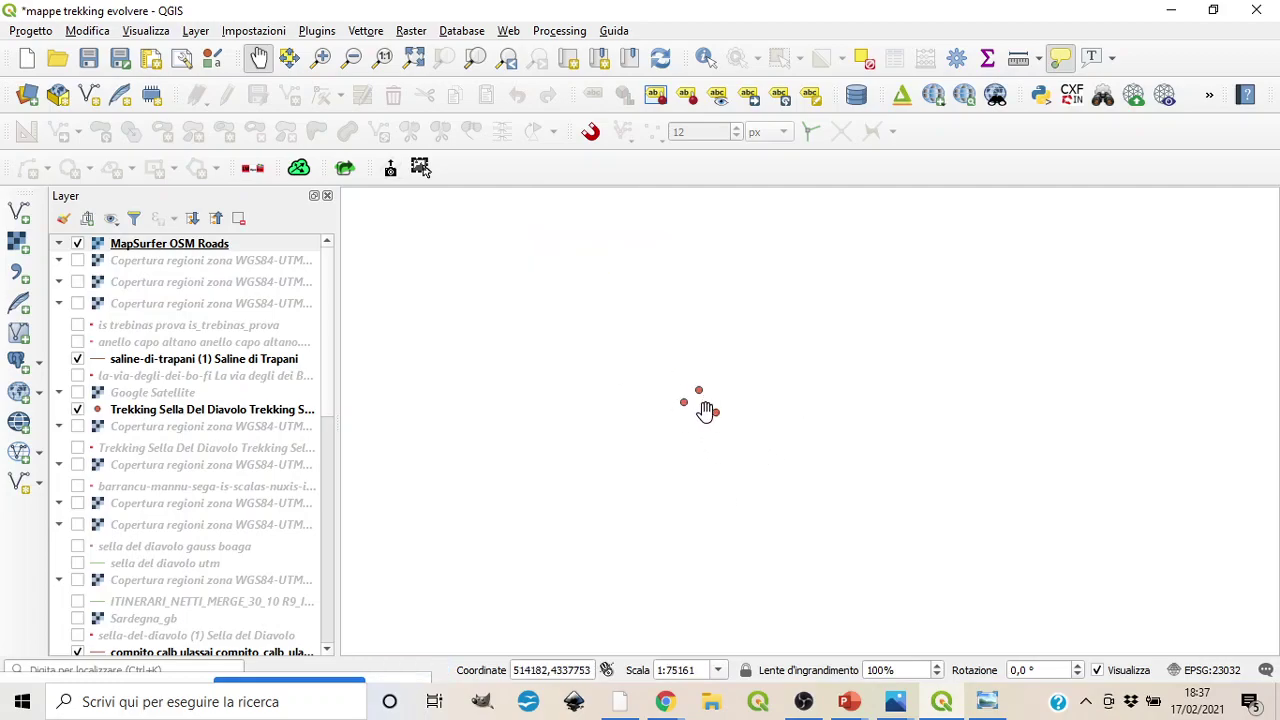
{"action": "scroll", "coordinate": [706, 411], "scroll_direction": "up", "scroll_amount": 2}
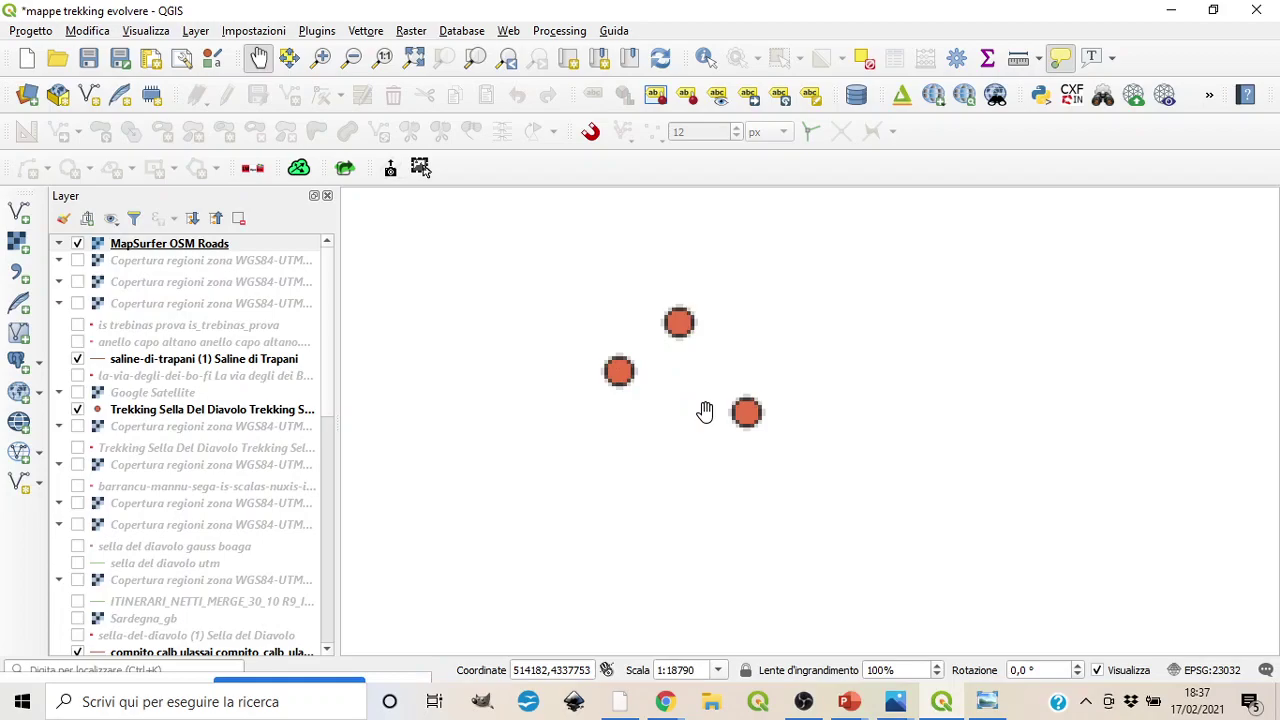
- Add the eAtlas EGIP basemap above MapSurfer OSM Roads through QuickMapServices
{"action": "left_click", "coordinate": [213, 251]}
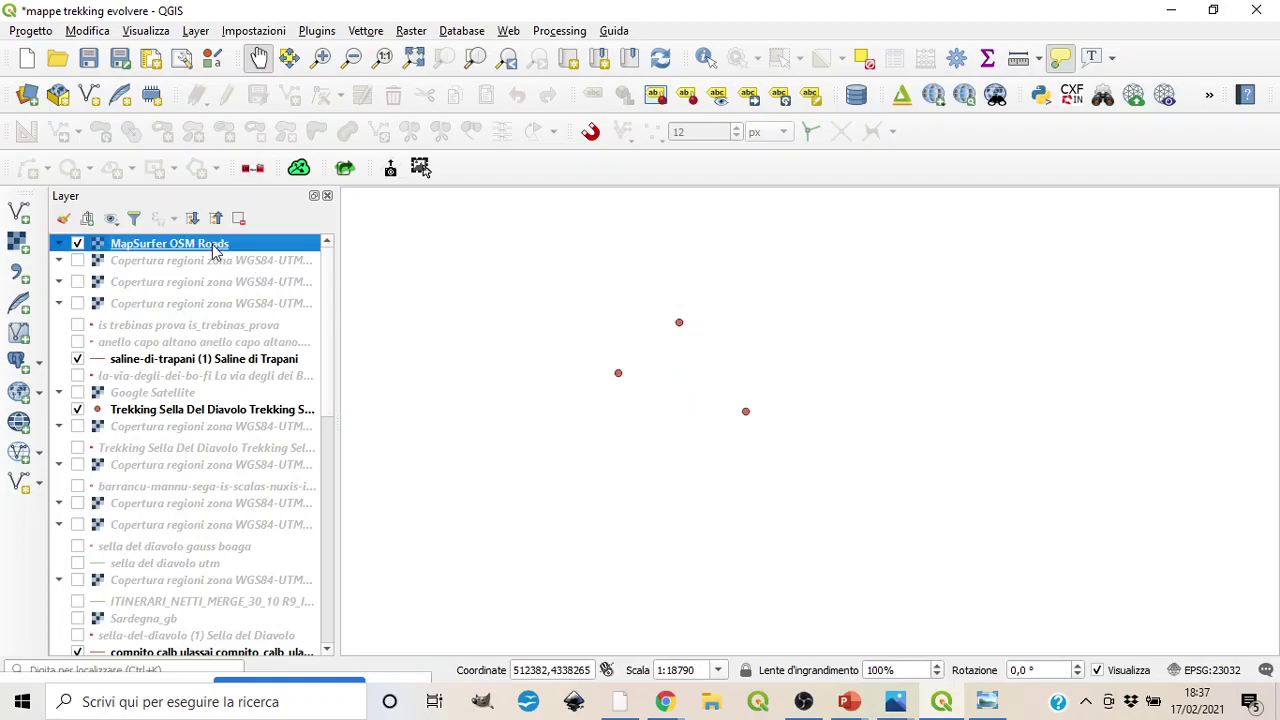
{"action": "left_click", "coordinate": [508, 31]}
{"action": "mouse_move", "coordinate": [596, 180]}
{"action": "mouse_move", "coordinate": [758, 184]}
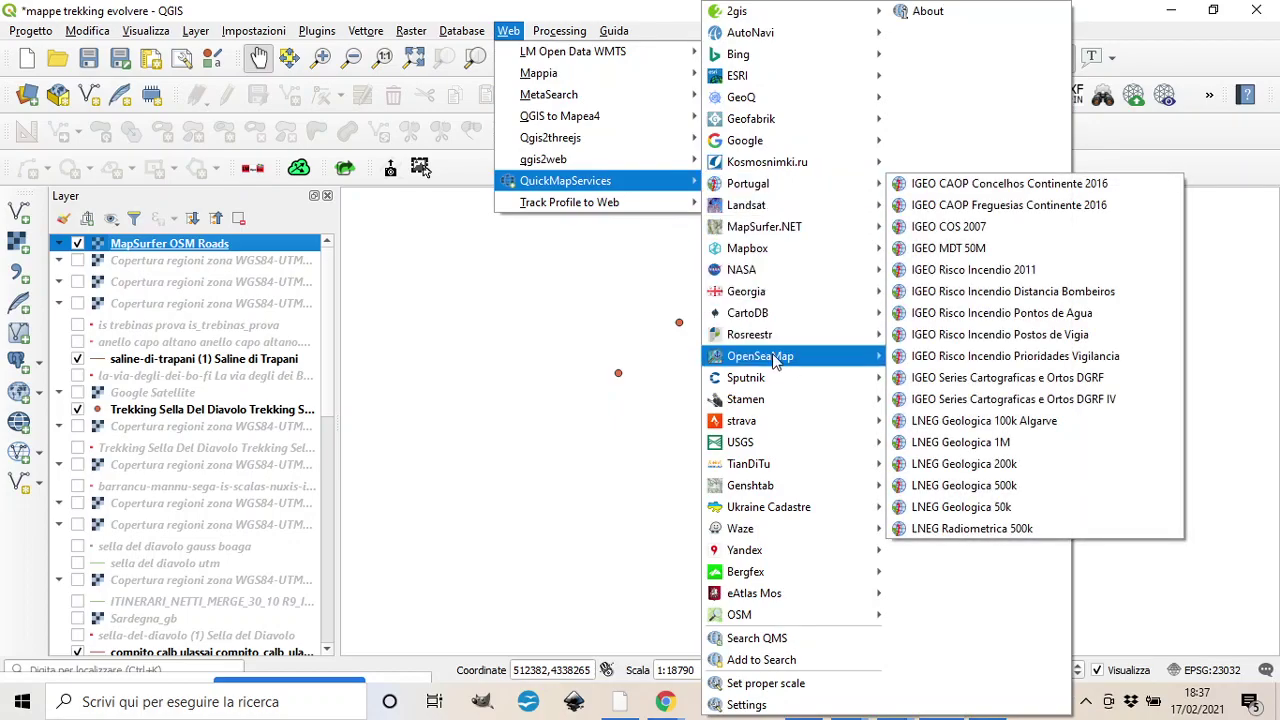
{"action": "mouse_move", "coordinate": [780, 364]}
{"action": "mouse_move", "coordinate": [768, 232]}
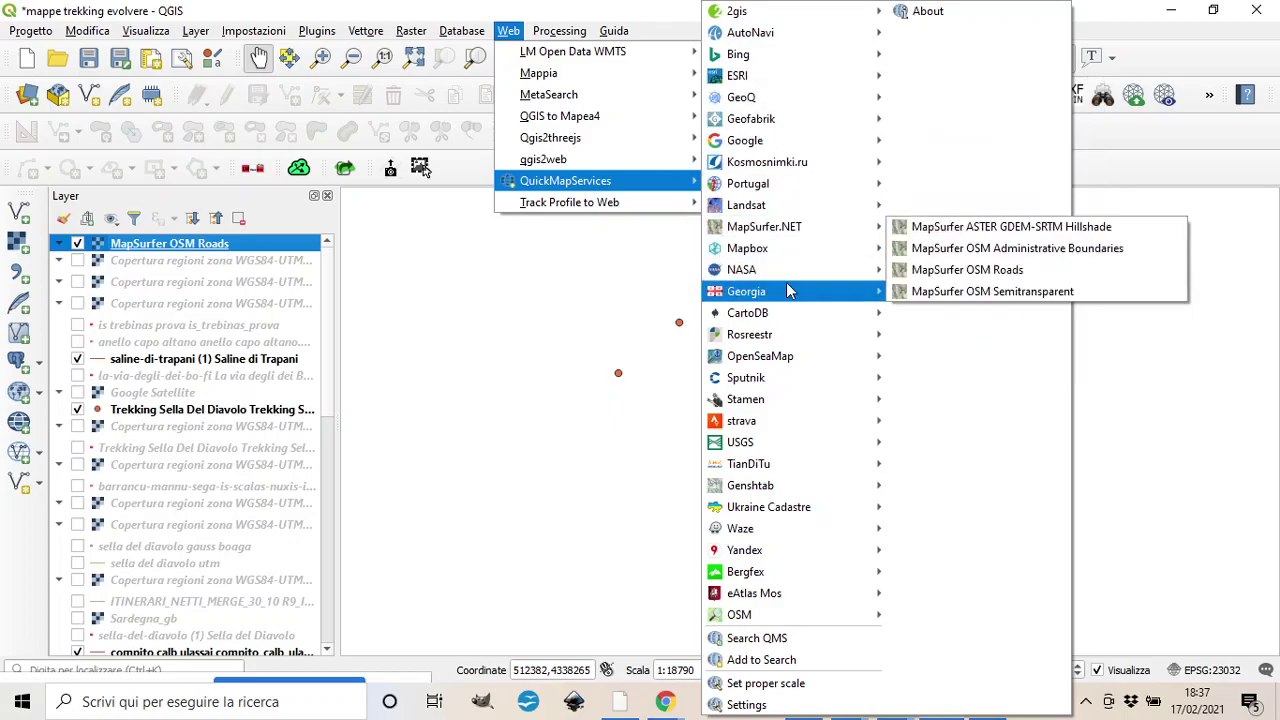
{"action": "mouse_move", "coordinate": [785, 258]}
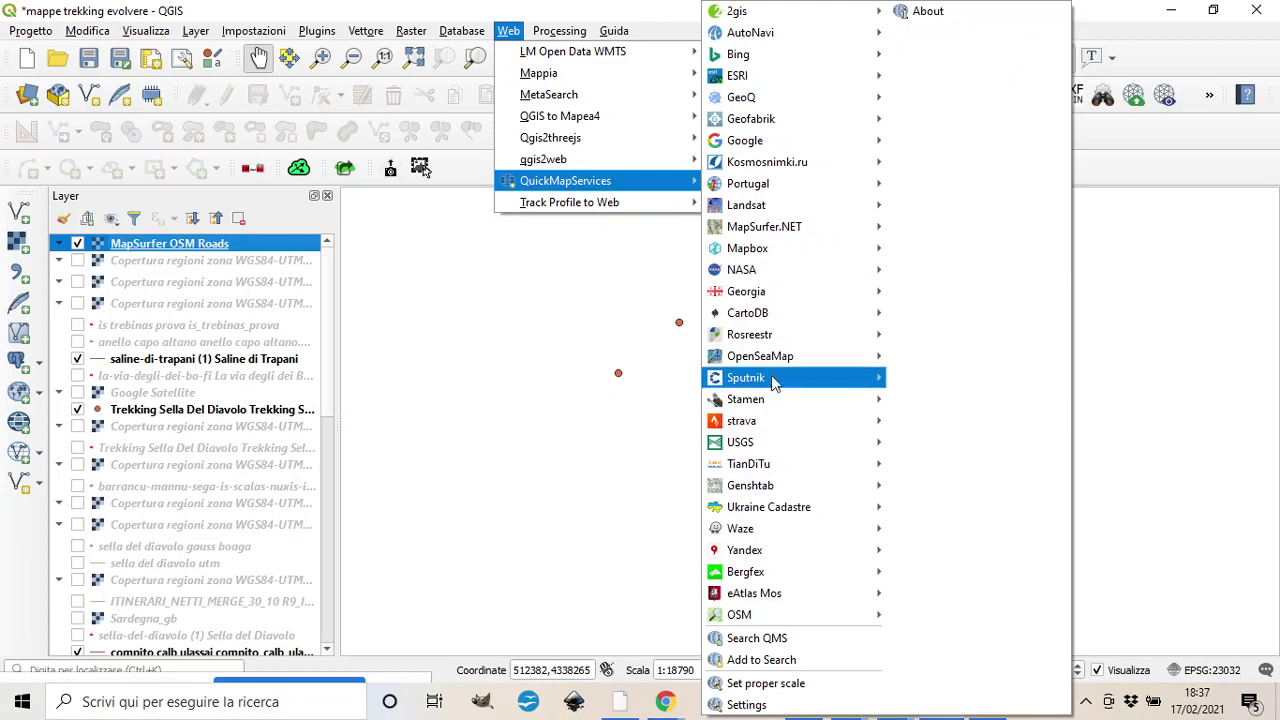
{"action": "mouse_move", "coordinate": [774, 592]}
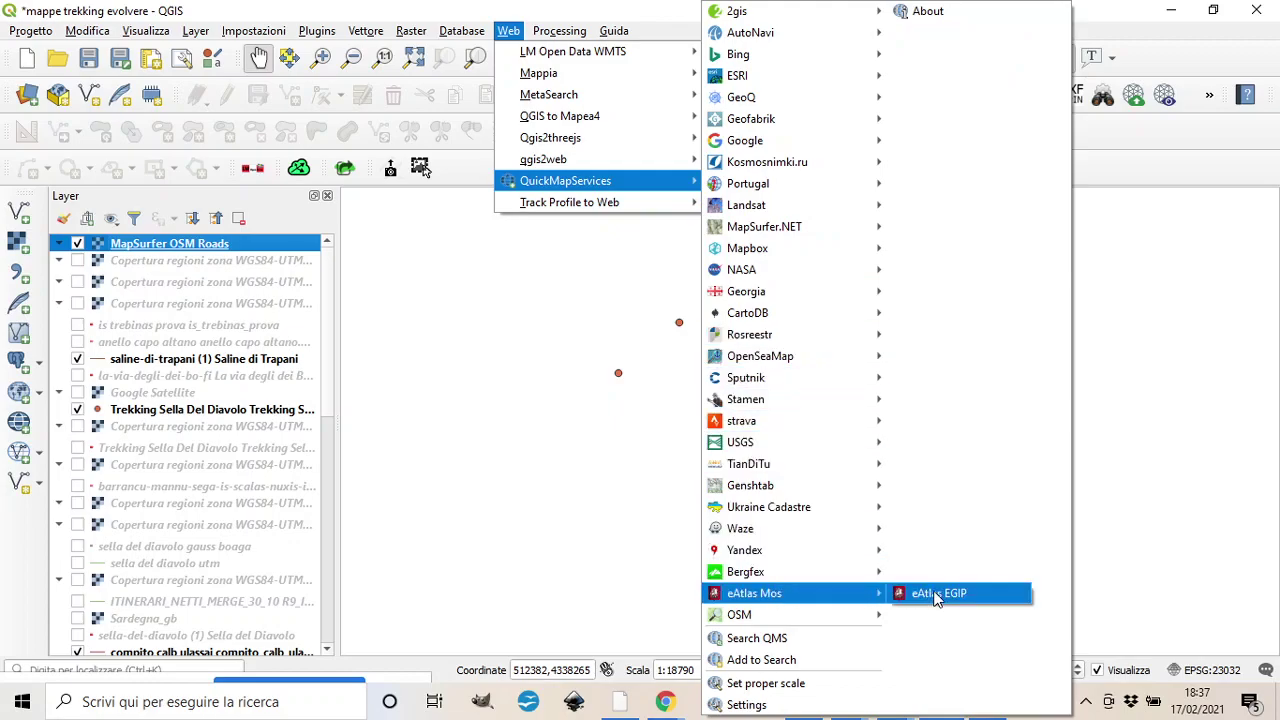
{"action": "left_click", "coordinate": [937, 596]}
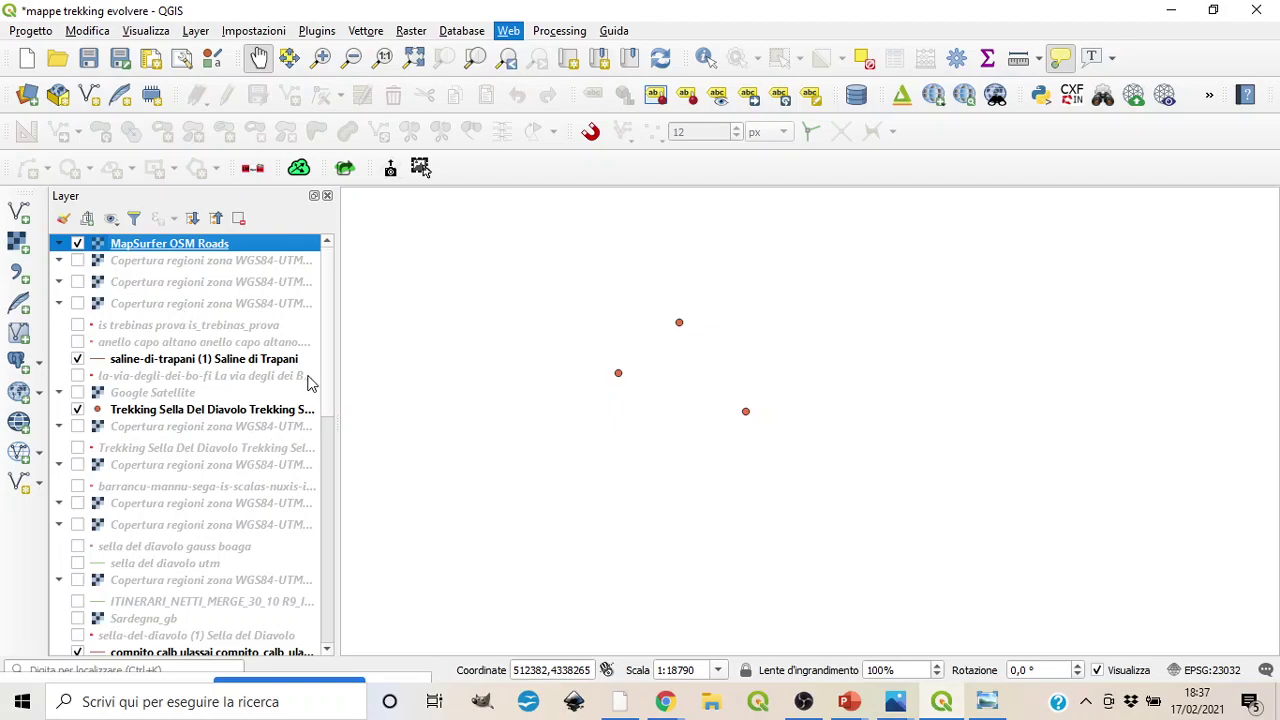
- Zoom to the eAtlas EGIP layer extent, recentre the map around the trekking points, and hide the screen-sharing notice
{"action": "scroll", "coordinate": [310, 382], "scroll_direction": "down", "scroll_amount": 5}
{"action": "scroll", "coordinate": [330, 442], "scroll_direction": "down", "scroll_amount": 4}
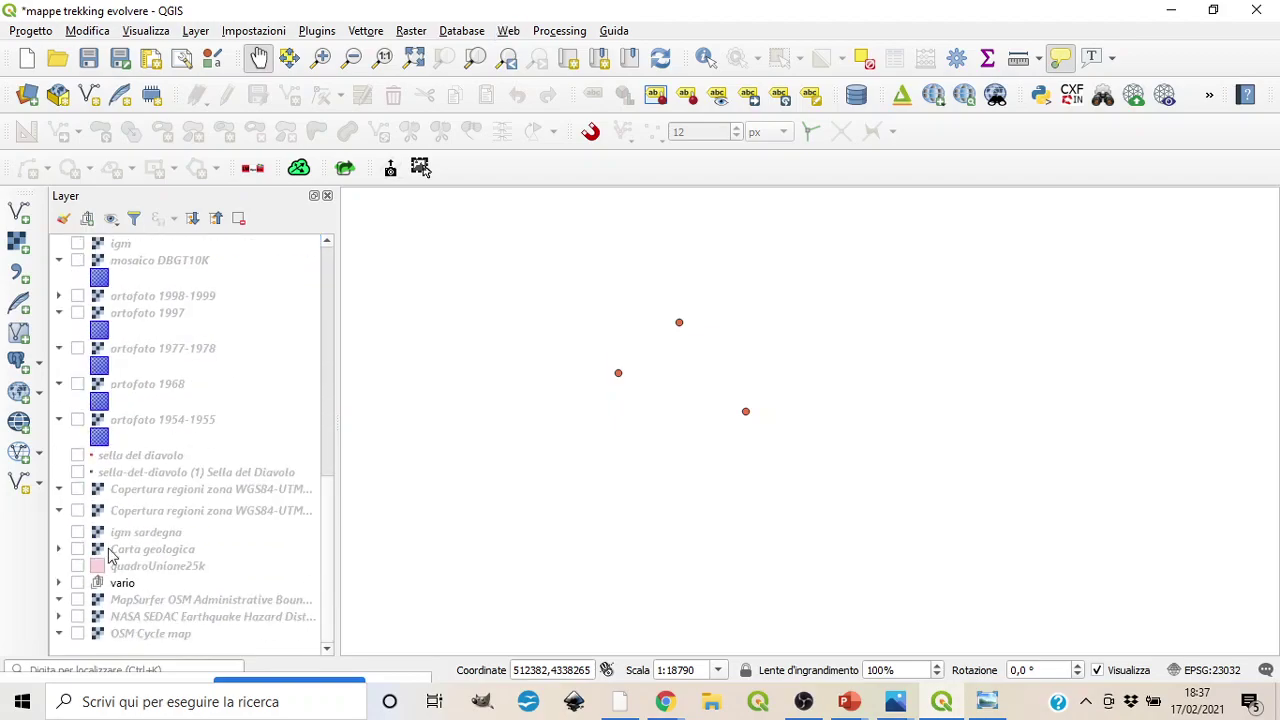
{"action": "scroll", "coordinate": [166, 391], "scroll_direction": "up", "scroll_amount": 10}
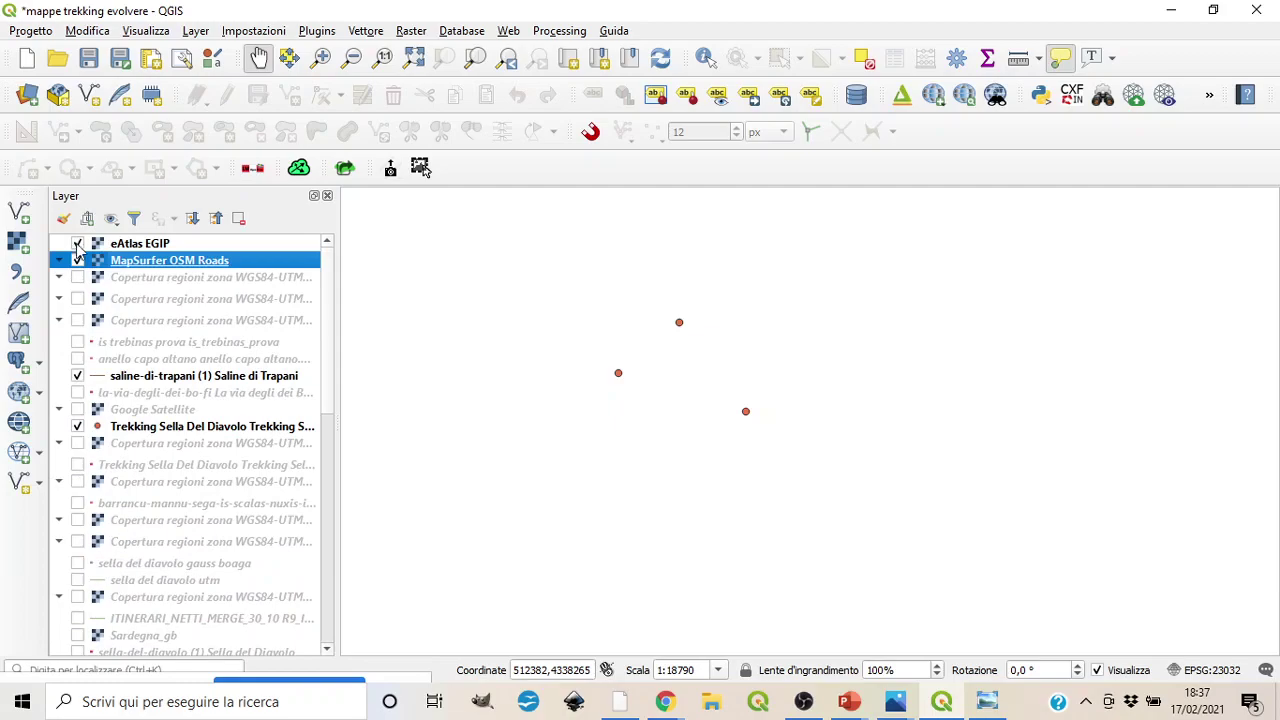
{"action": "right_click", "coordinate": [112, 246]}
{"action": "left_click", "coordinate": [150, 251]}
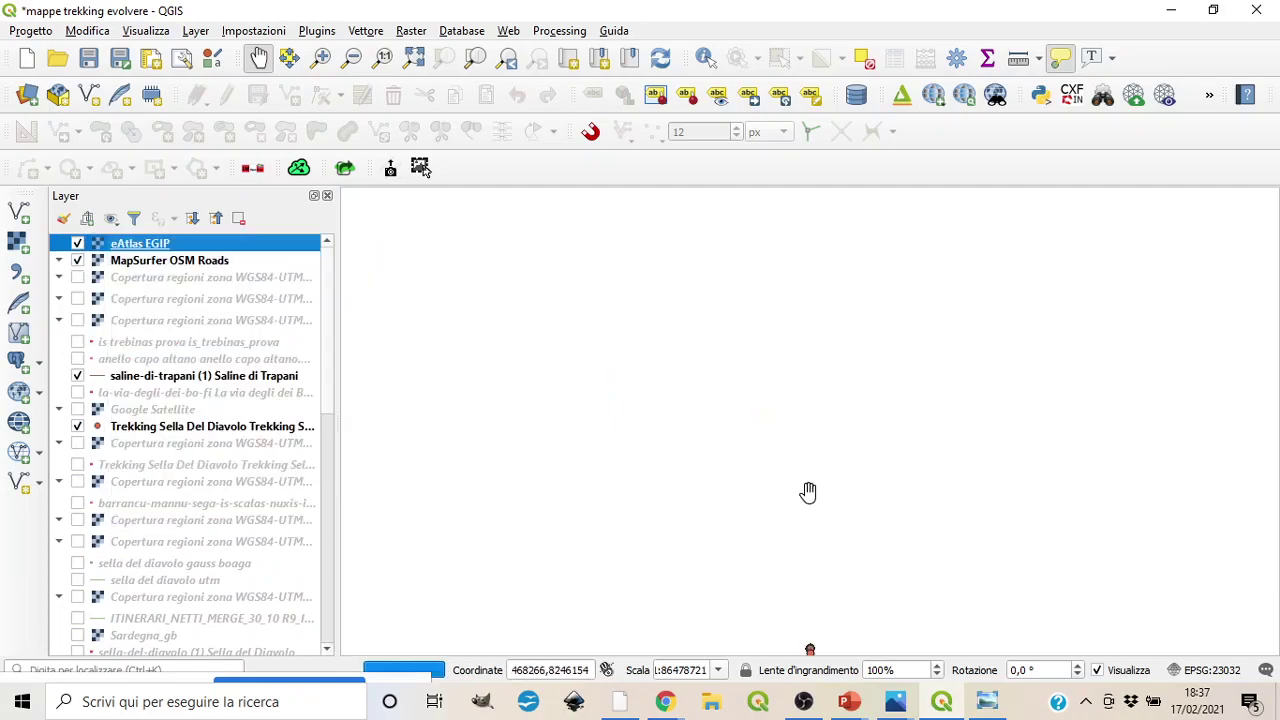
{"action": "left_click_drag", "start_coordinate": [764, 523], "coordinate": [734, 463]}
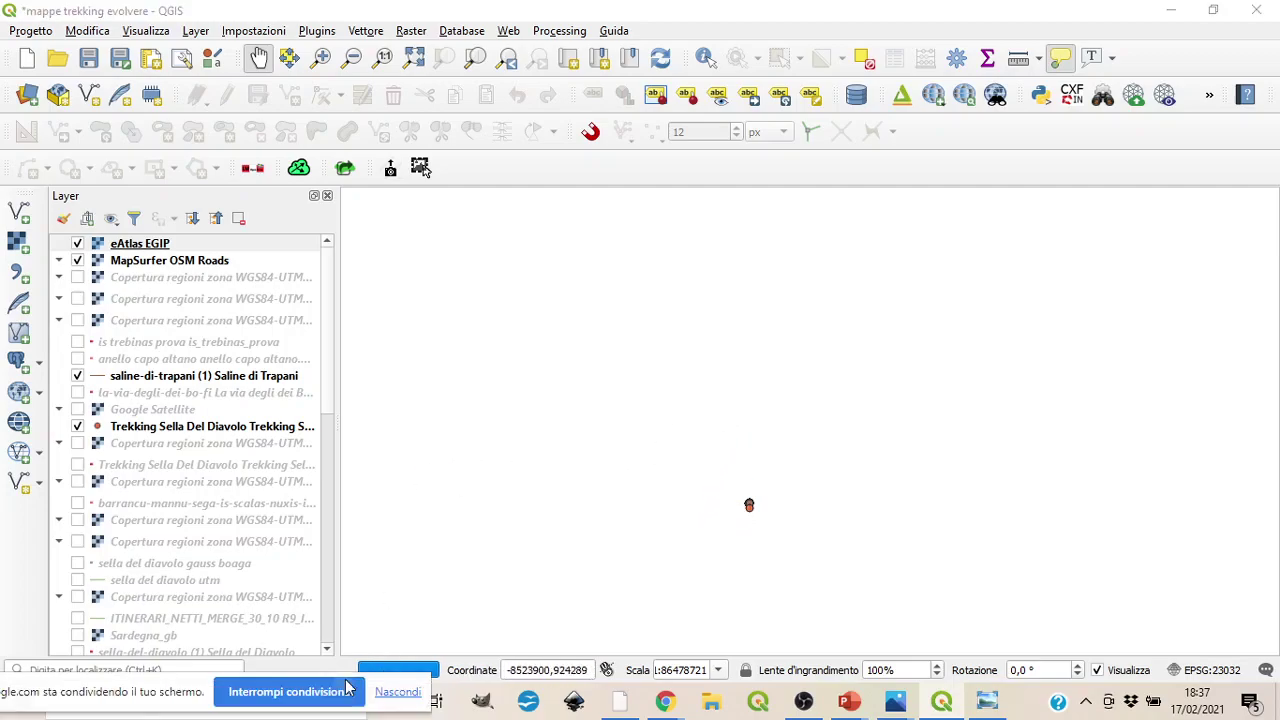
{"action": "left_click", "coordinate": [400, 693]}
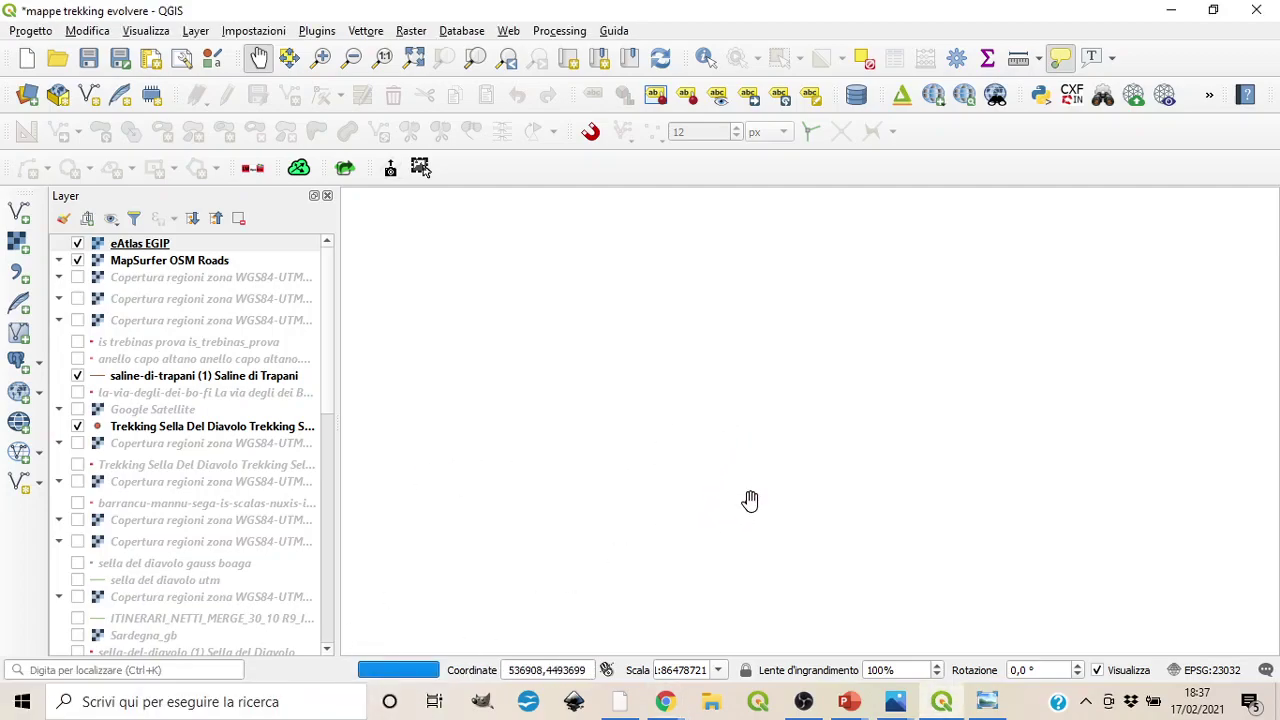
- Look through the OSM basemaps offered by QuickMapServices, including OSM Standard
{"action": "left_click", "coordinate": [509, 31]}
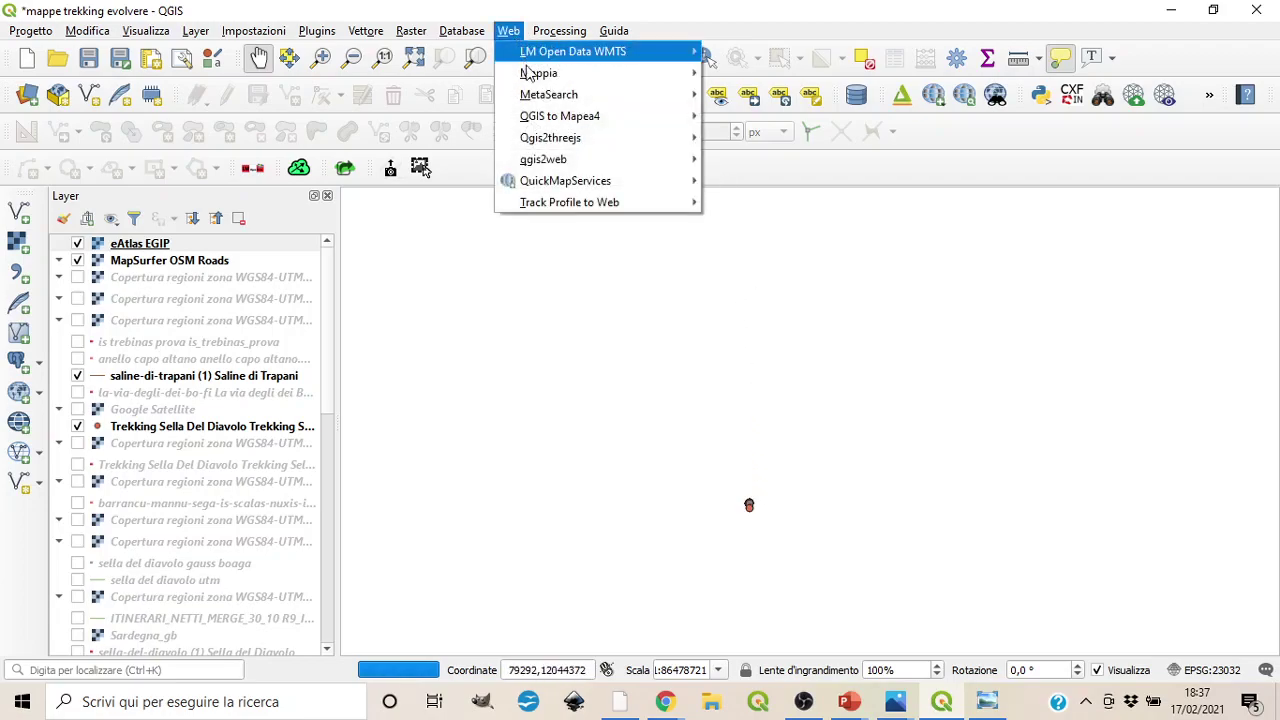
{"action": "mouse_move", "coordinate": [658, 181]}
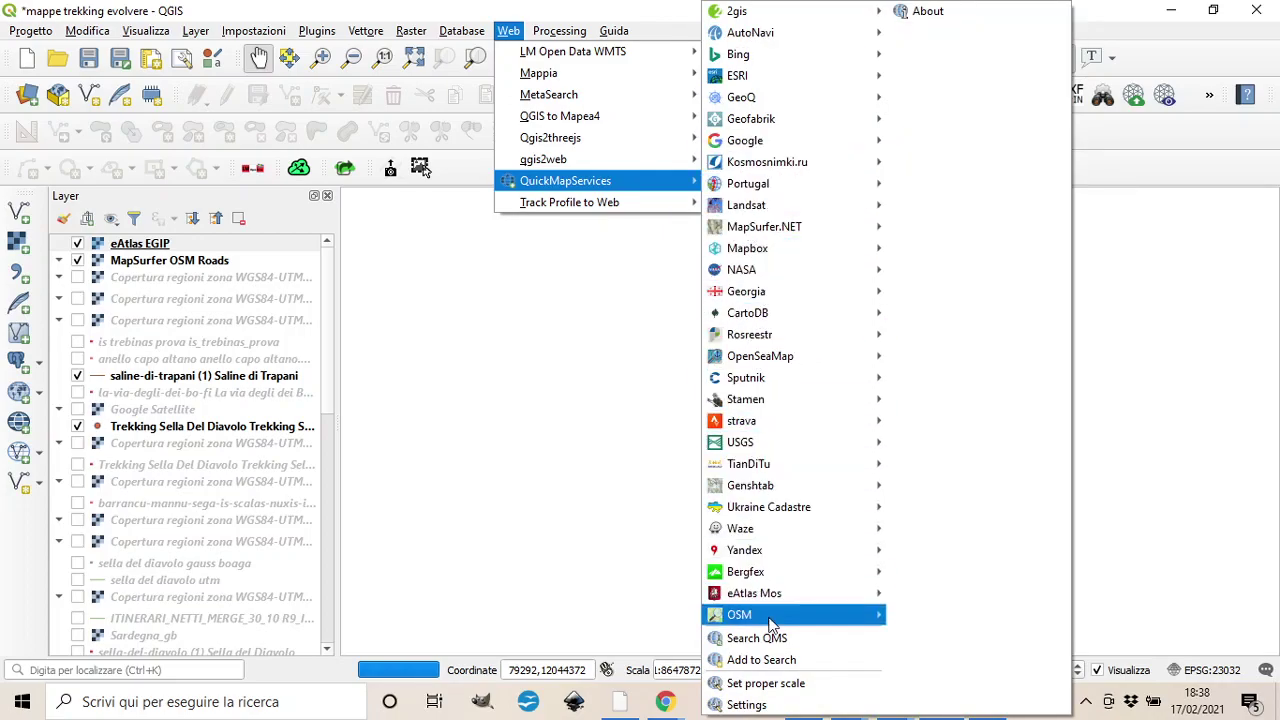
{"action": "mouse_move", "coordinate": [843, 620]}
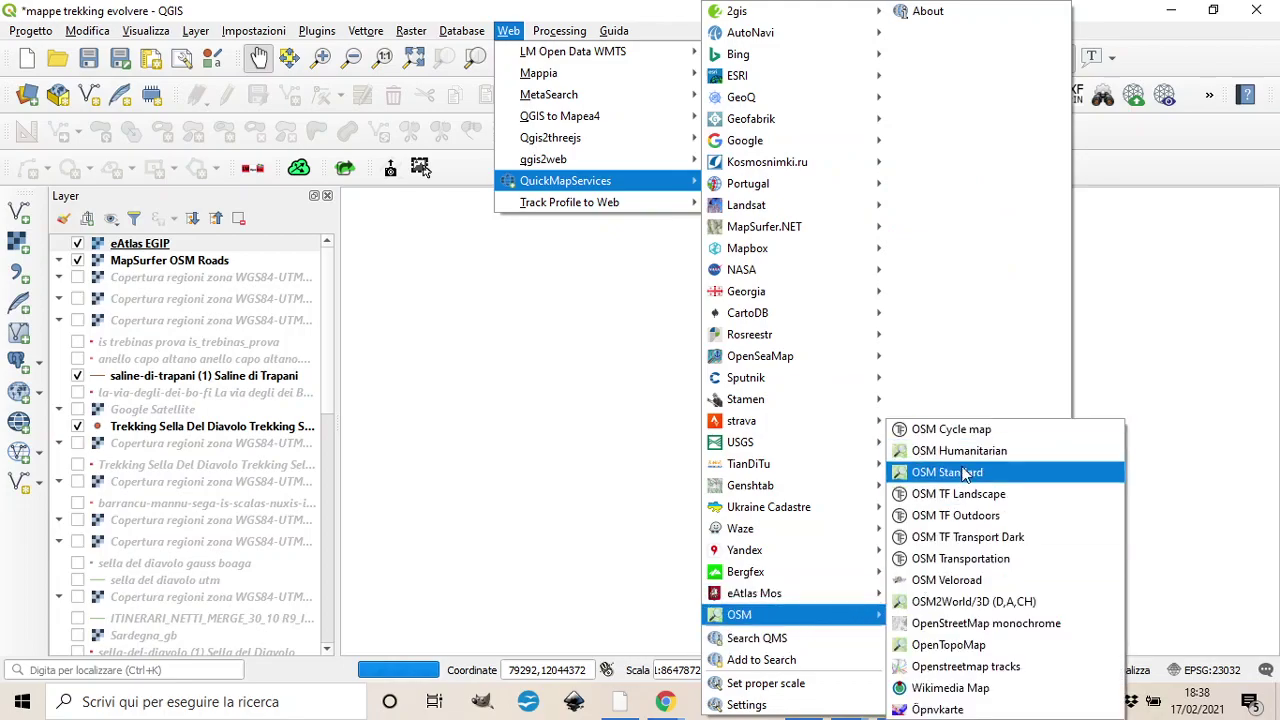
- Search the installed plugins for "open" in the plugin manager
{"action": "mouse_move", "coordinate": [360, 30]}
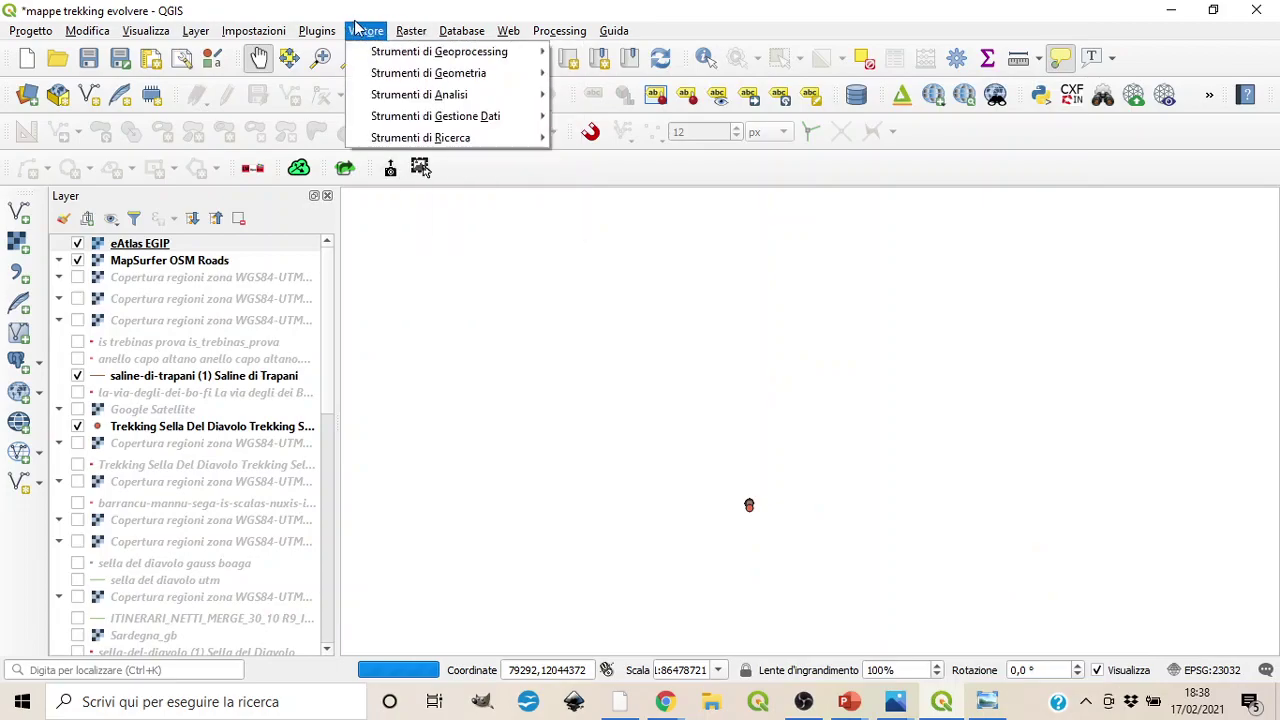
{"action": "mouse_move", "coordinate": [316, 30]}
{"action": "left_click", "coordinate": [324, 58]}
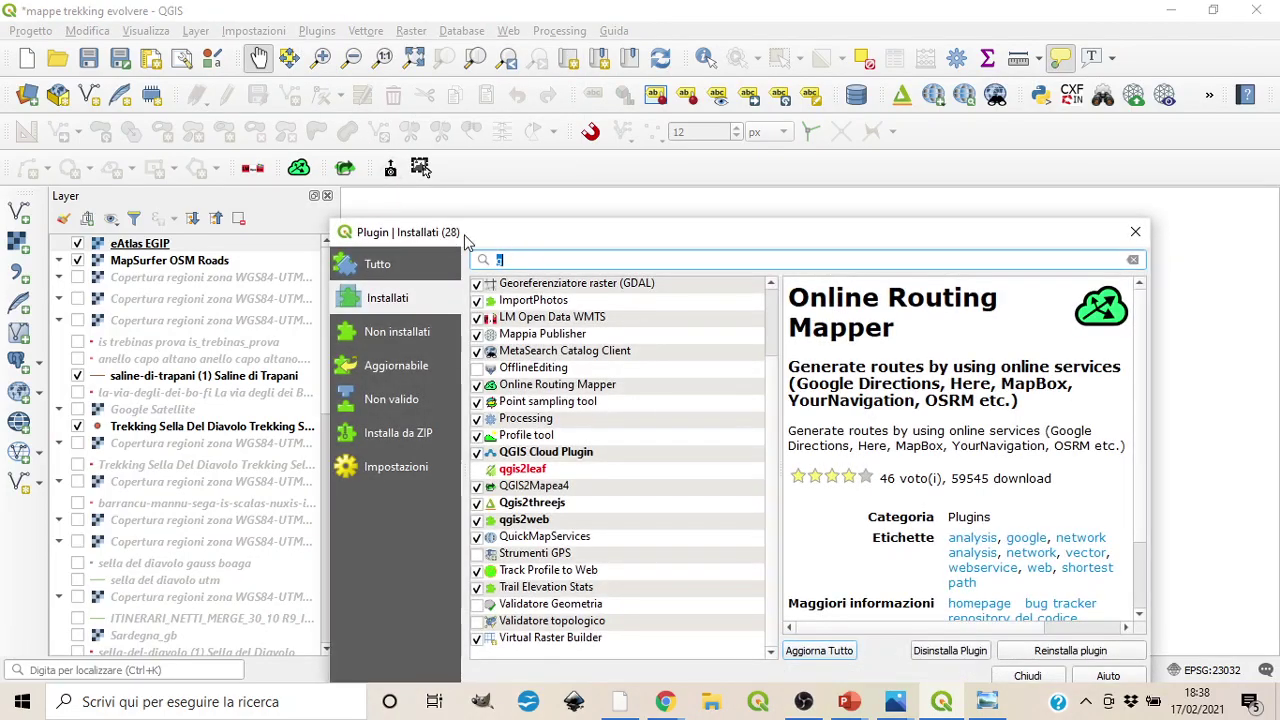
{"action": "type", "text": "open"}
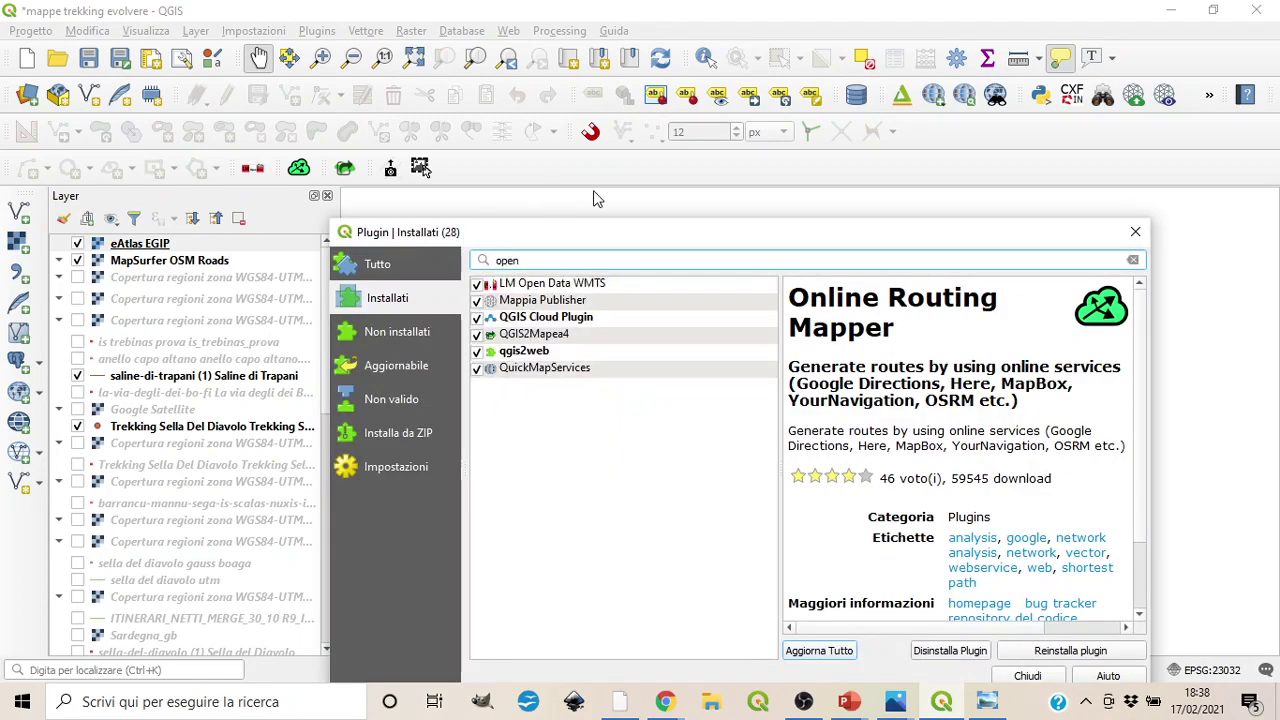
- Search the full list of available plugins for "open street"
{"action": "left_click", "coordinate": [405, 265]}
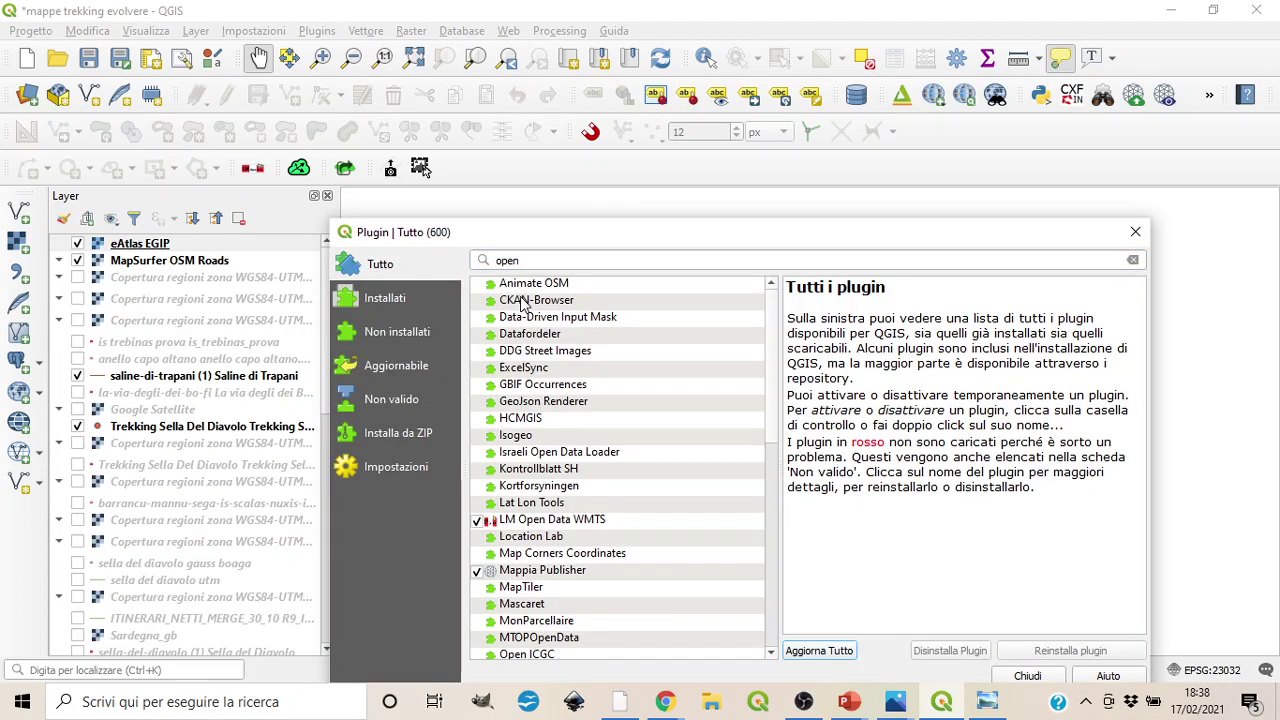
{"action": "type", "text": "n "}
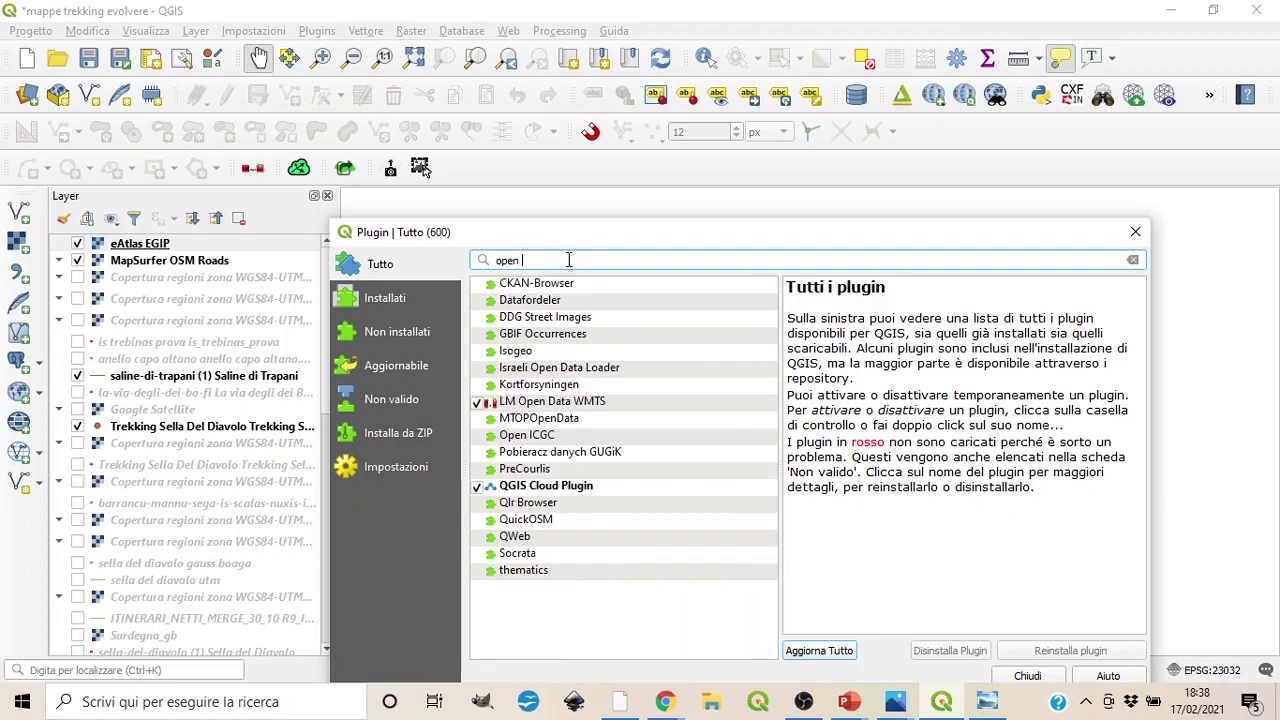
{"action": "type", "text": "street"}
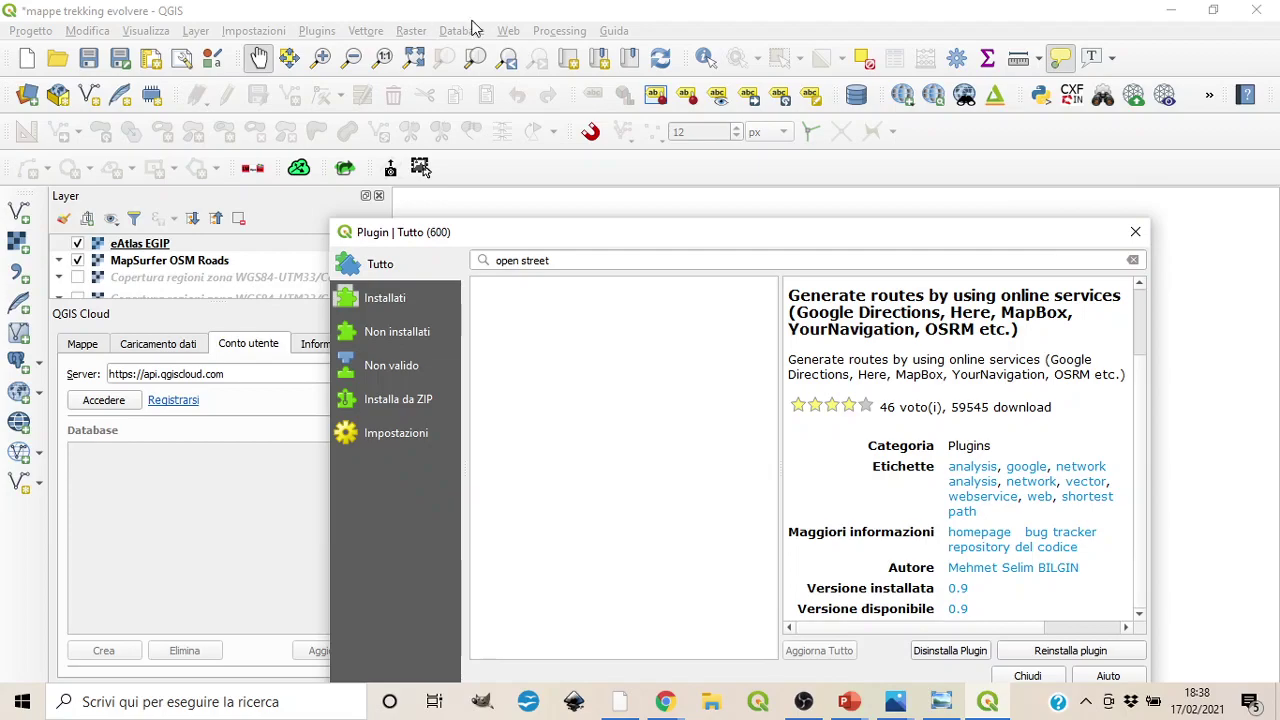
- Look through the web plugins and the QuickMapServices basemap providers, including OSM, and close the QGIS Cloud panel
{"action": "left_click", "coordinate": [508, 31]}
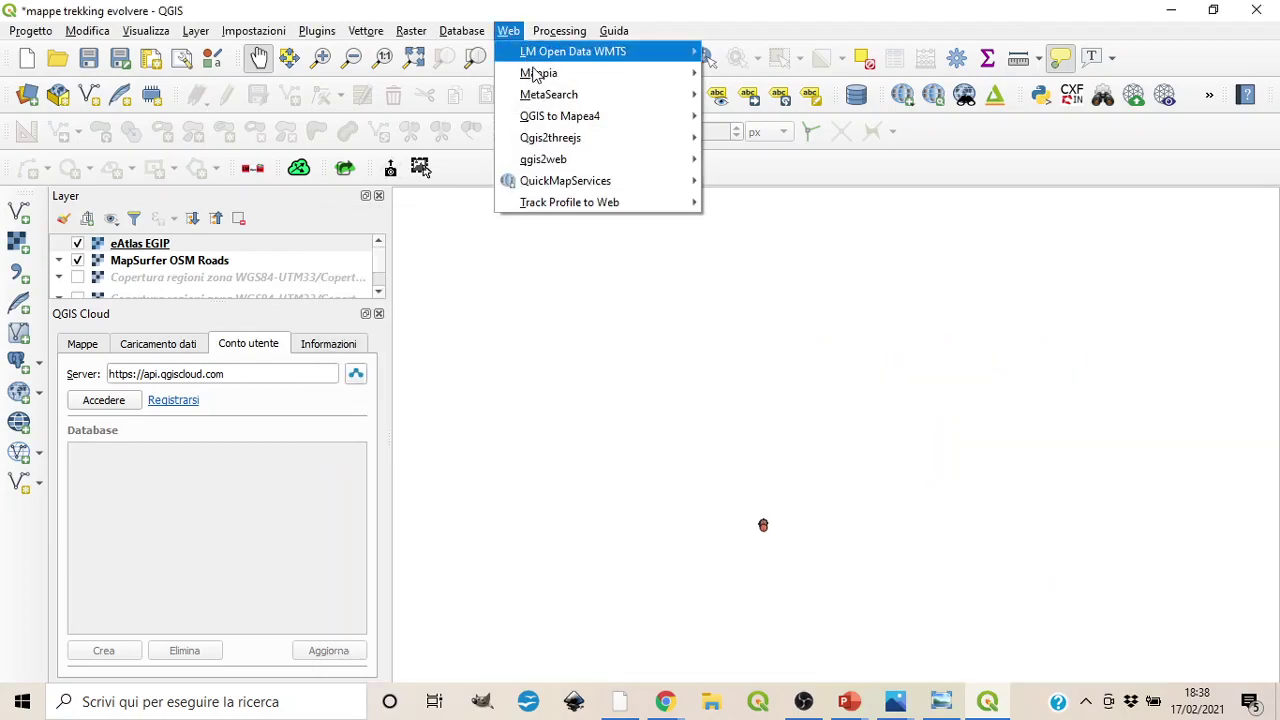
{"action": "mouse_move", "coordinate": [605, 185]}
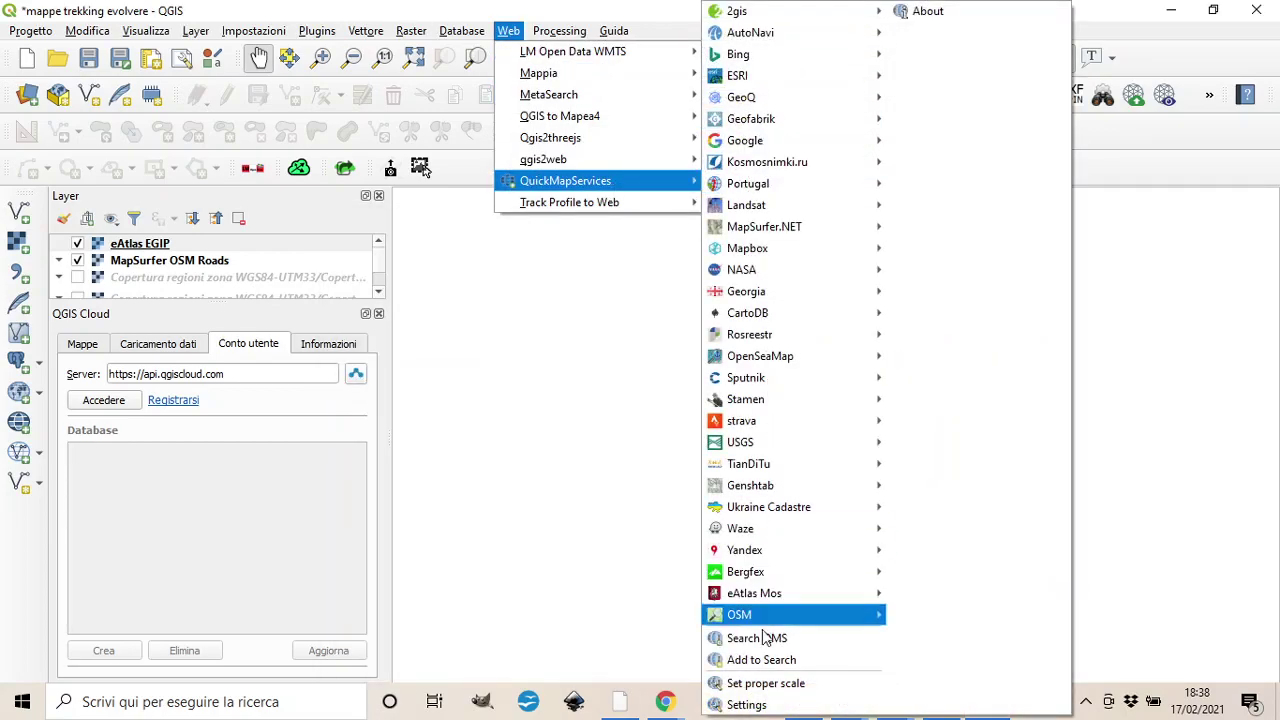
{"action": "mouse_move", "coordinate": [775, 612]}
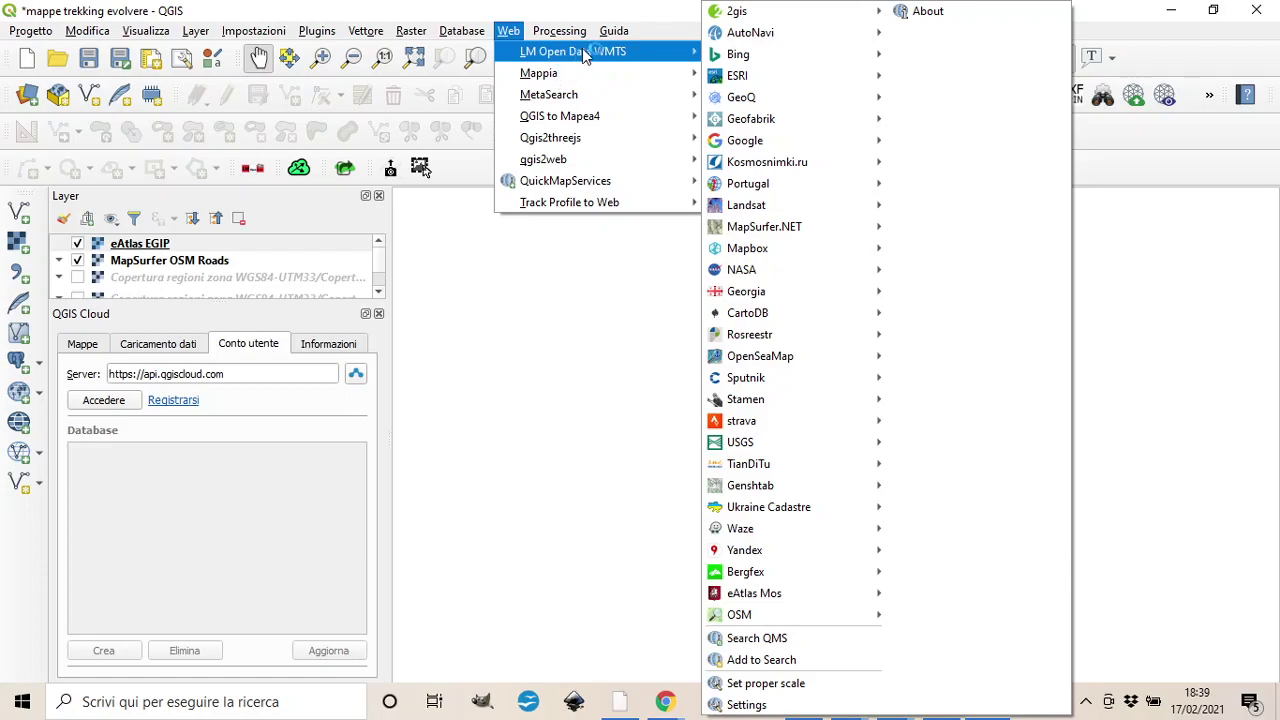
{"action": "mouse_move", "coordinate": [588, 57]}
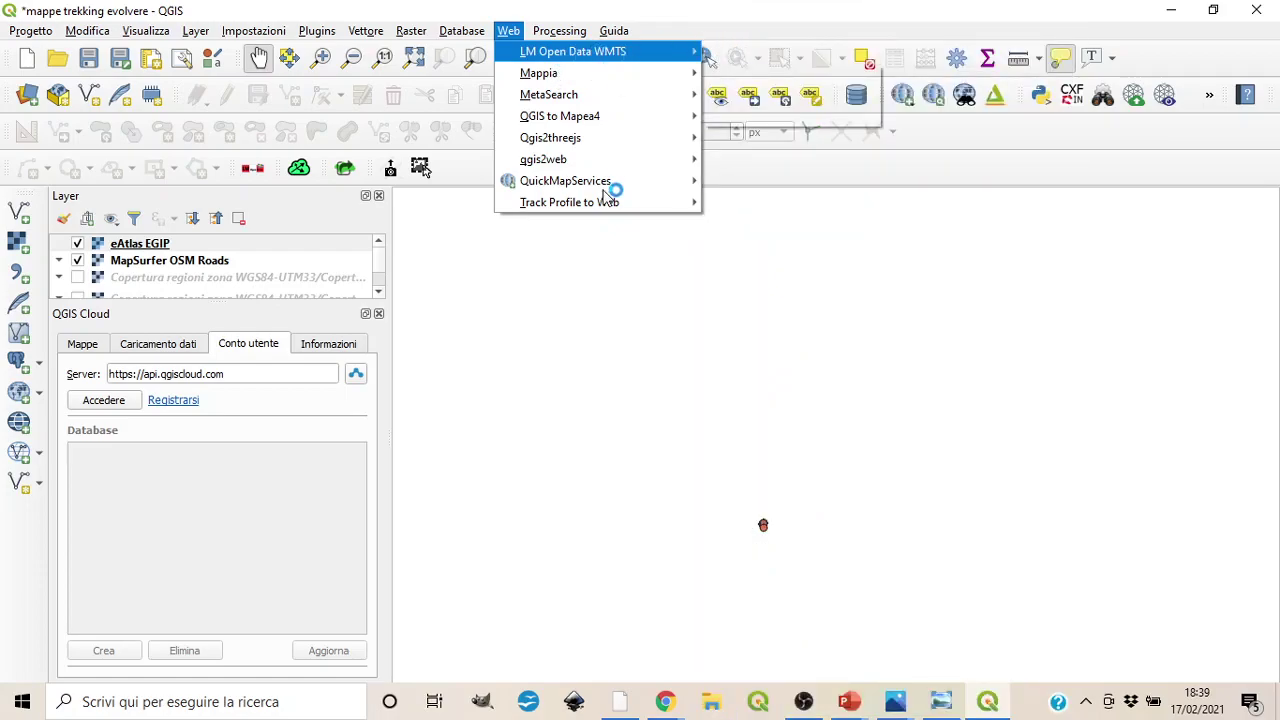
{"action": "left_click", "coordinate": [584, 250]}
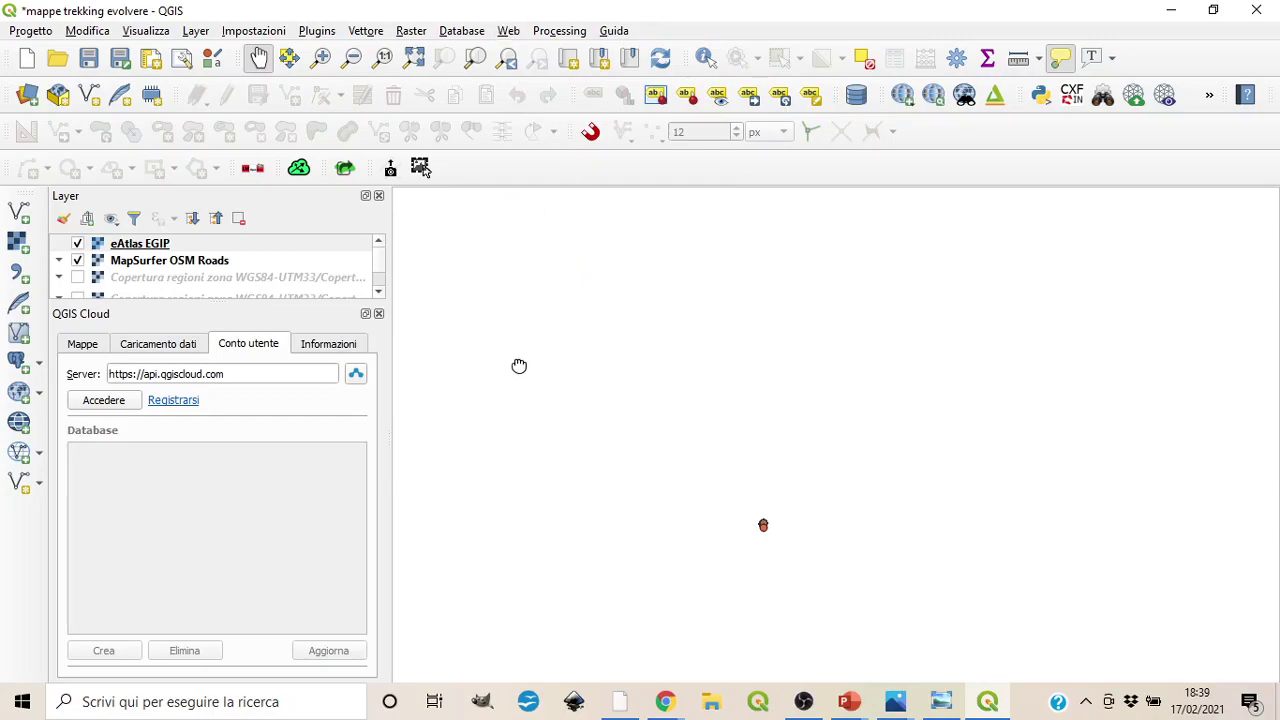
{"action": "left_click", "coordinate": [379, 314]}
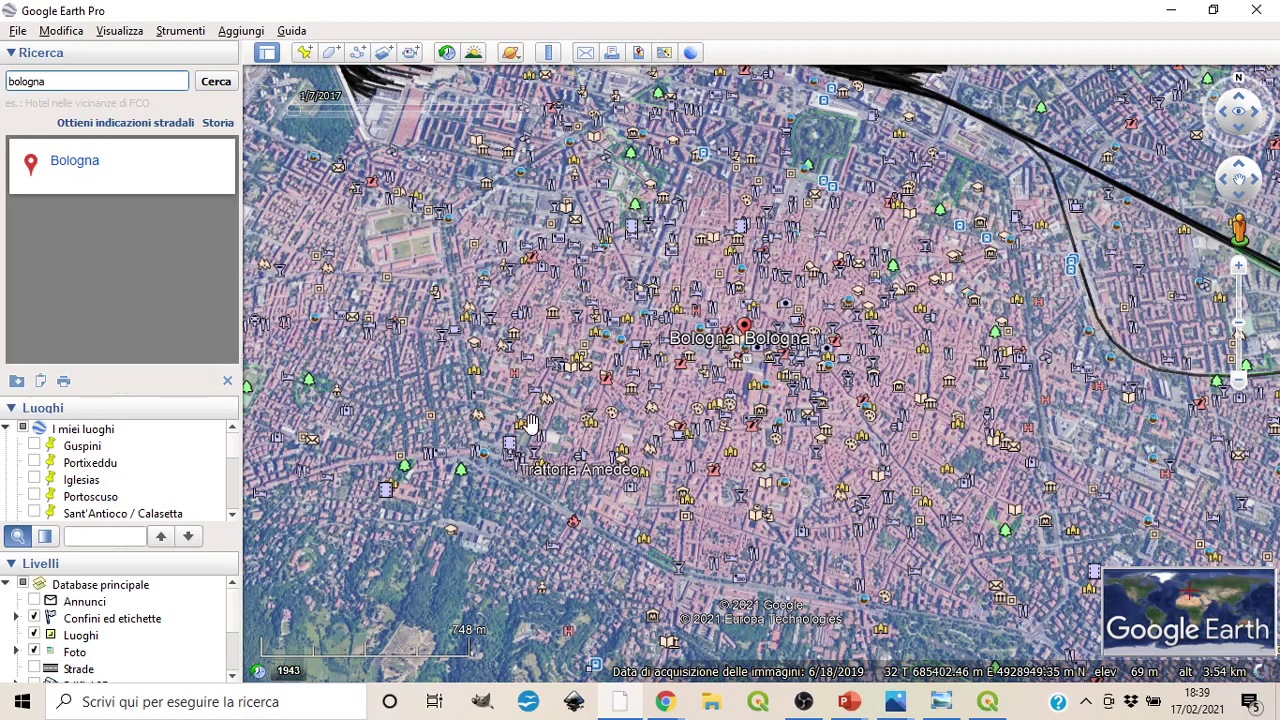
- In Google Earth Pro, fly to the Bologna search result, frame the city centre and dismiss the untitled placemark
{"action": "left_click", "coordinate": [80, 163]}
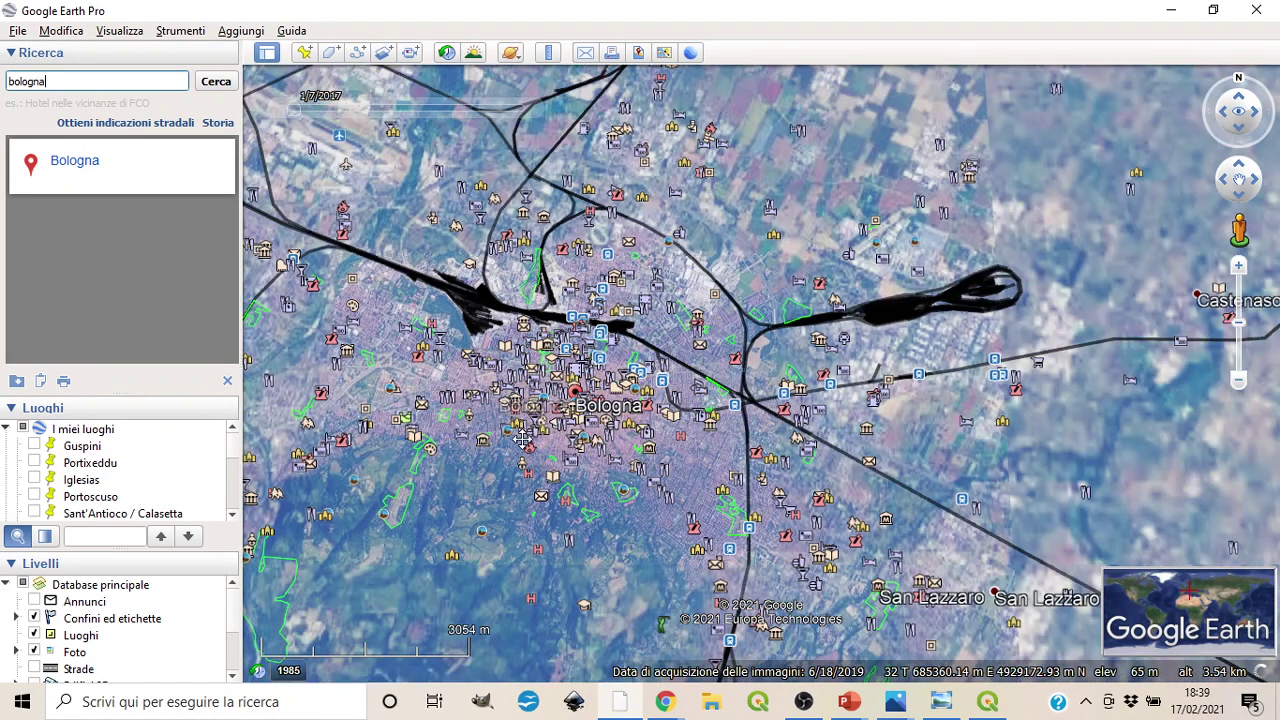
{"action": "scroll", "coordinate": [512, 425], "scroll_direction": "down", "scroll_amount": 3}
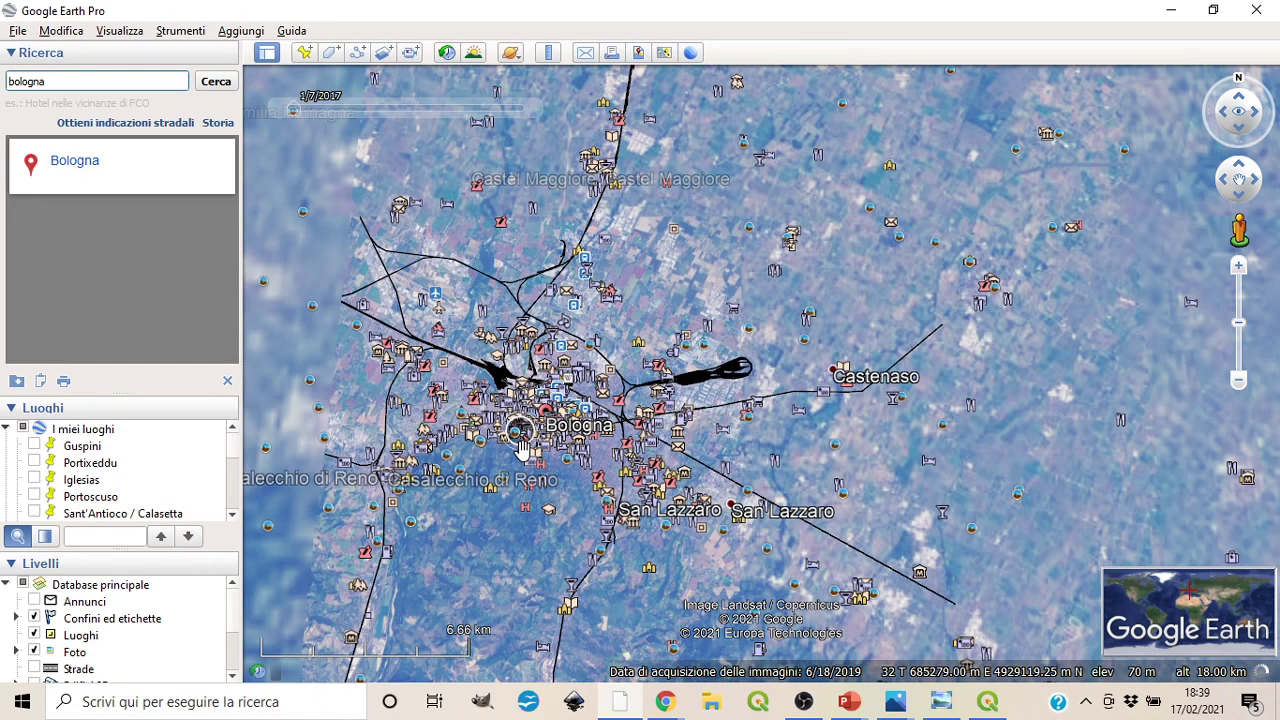
{"action": "scroll", "coordinate": [515, 400], "scroll_direction": "down", "scroll_amount": 3}
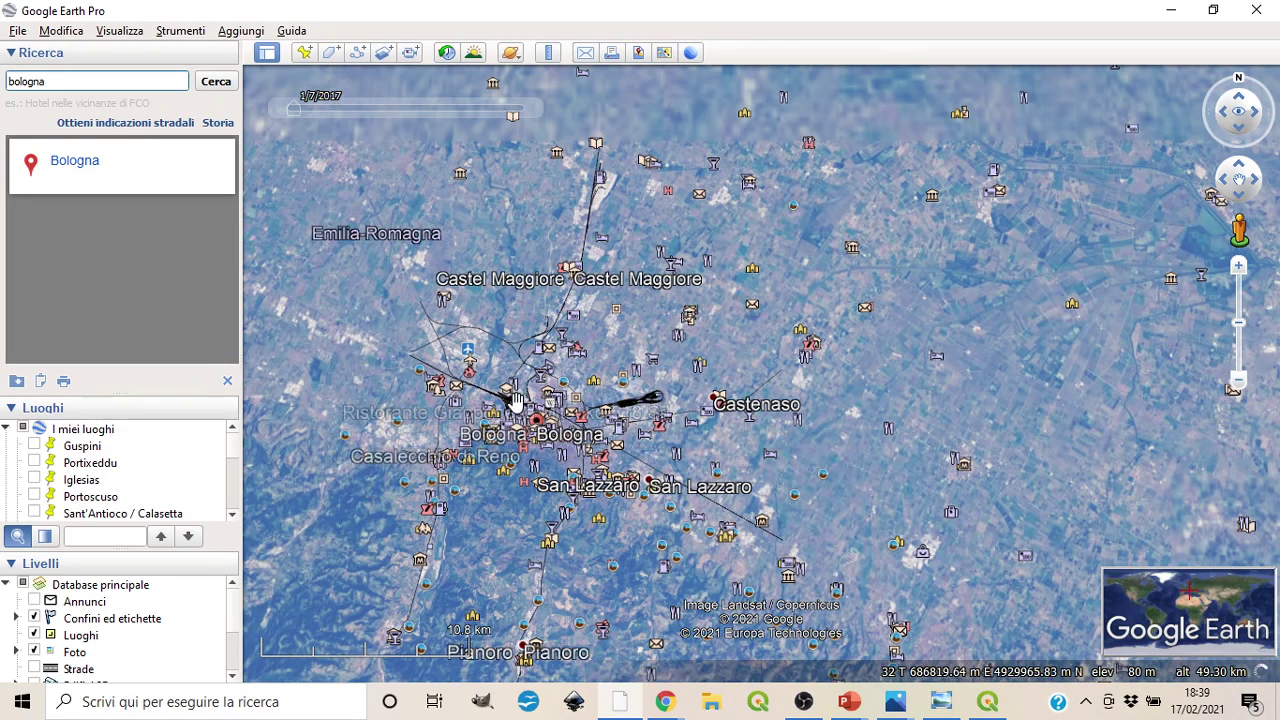
{"action": "scroll", "coordinate": [512, 400], "scroll_direction": "up", "scroll_amount": 3}
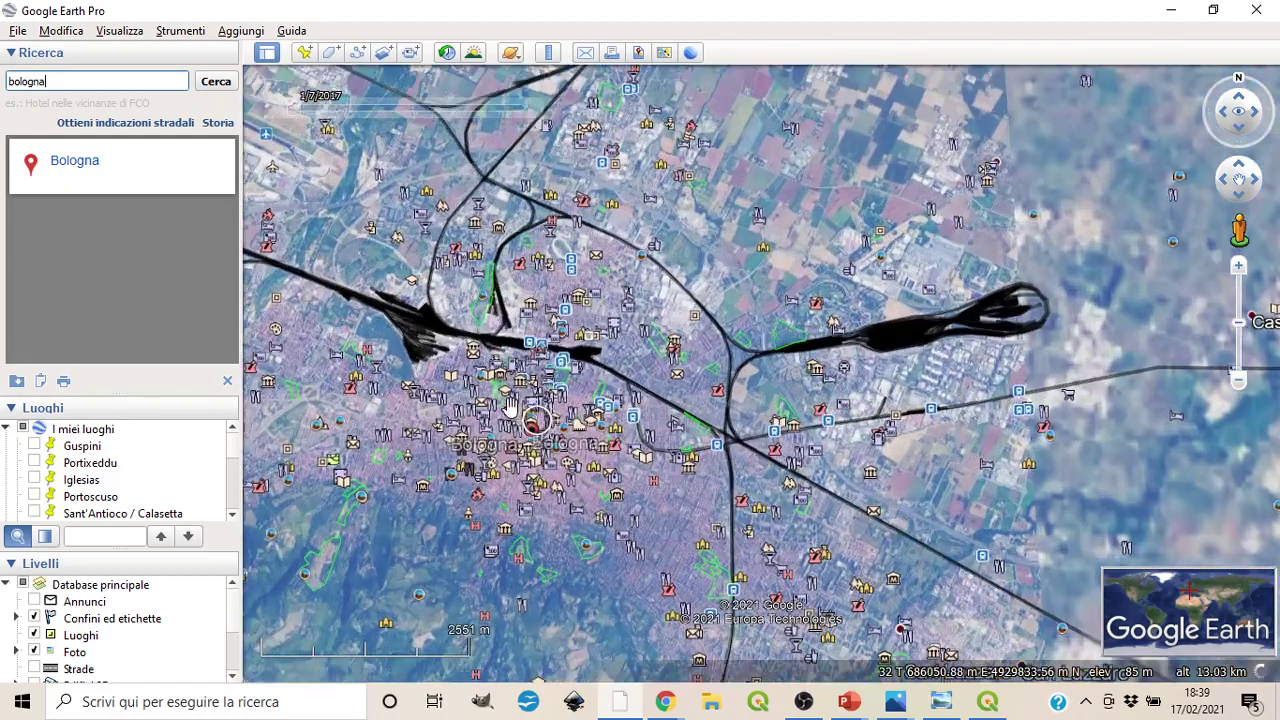
{"action": "scroll", "coordinate": [510, 406], "scroll_direction": "up", "scroll_amount": 4}
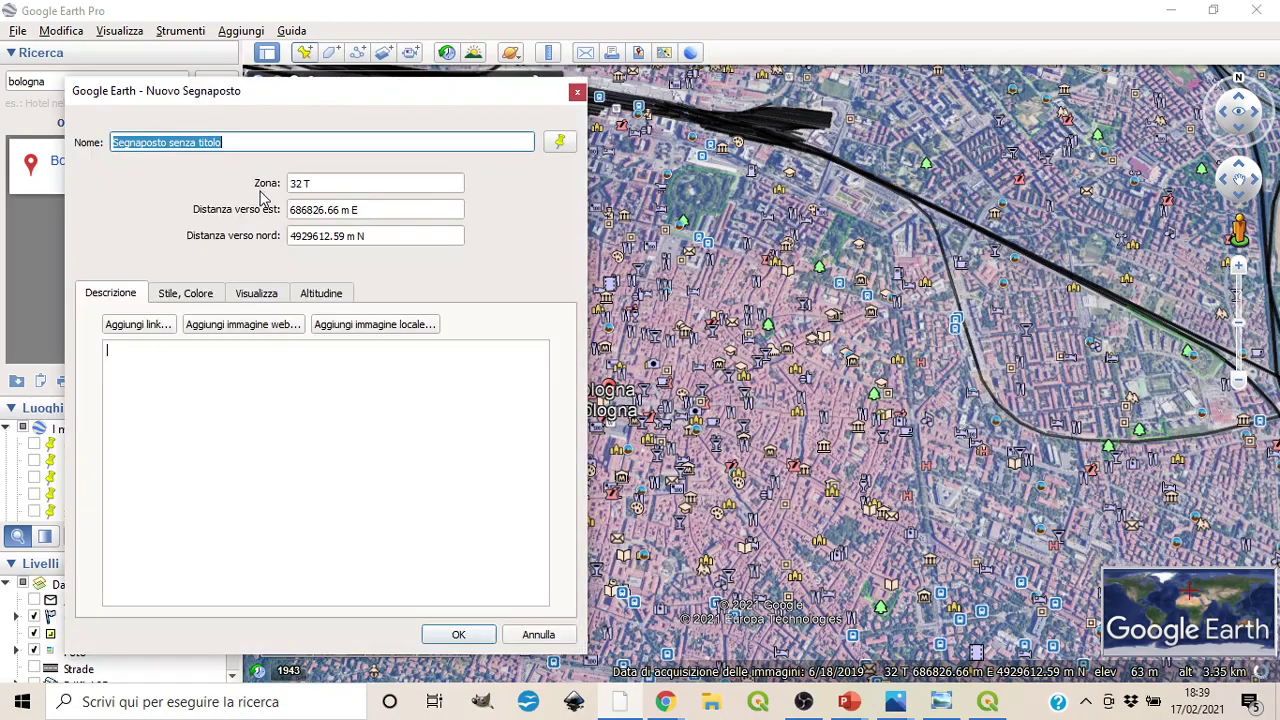
{"action": "left_click", "coordinate": [576, 90]}
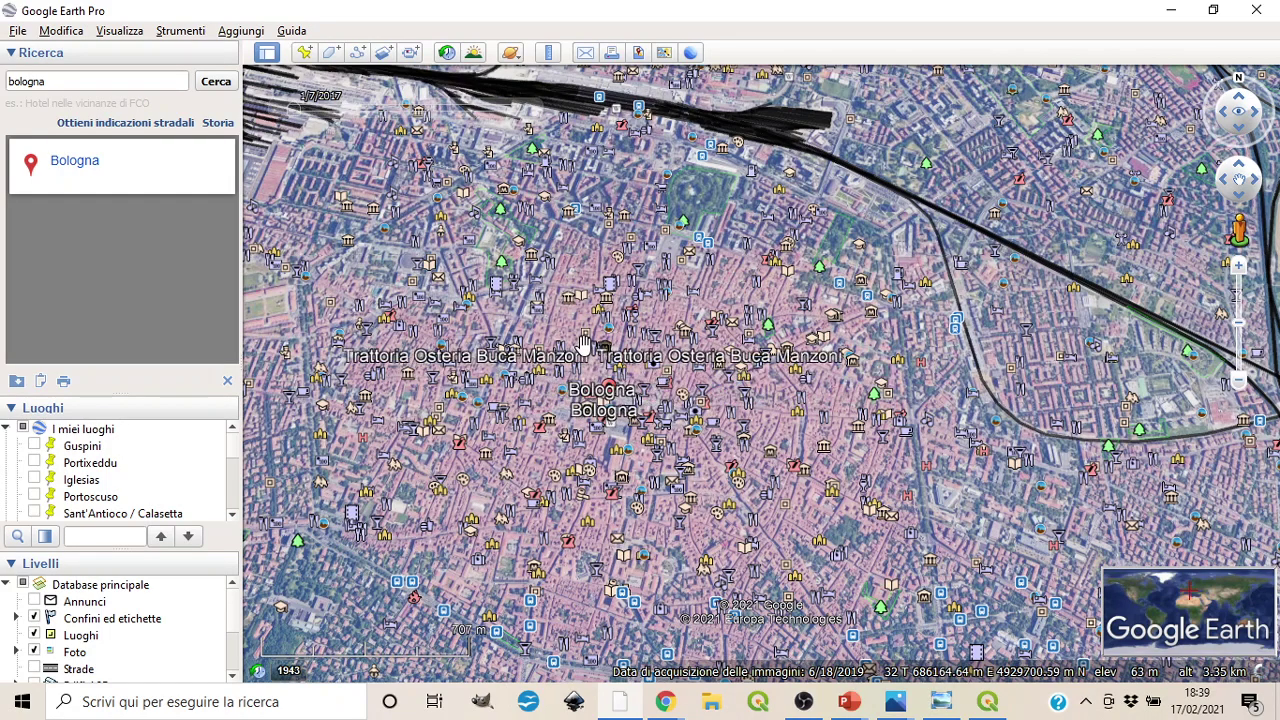
{"action": "left_click_drag", "start_coordinate": [76, 80], "coordinate": [3, 95]}
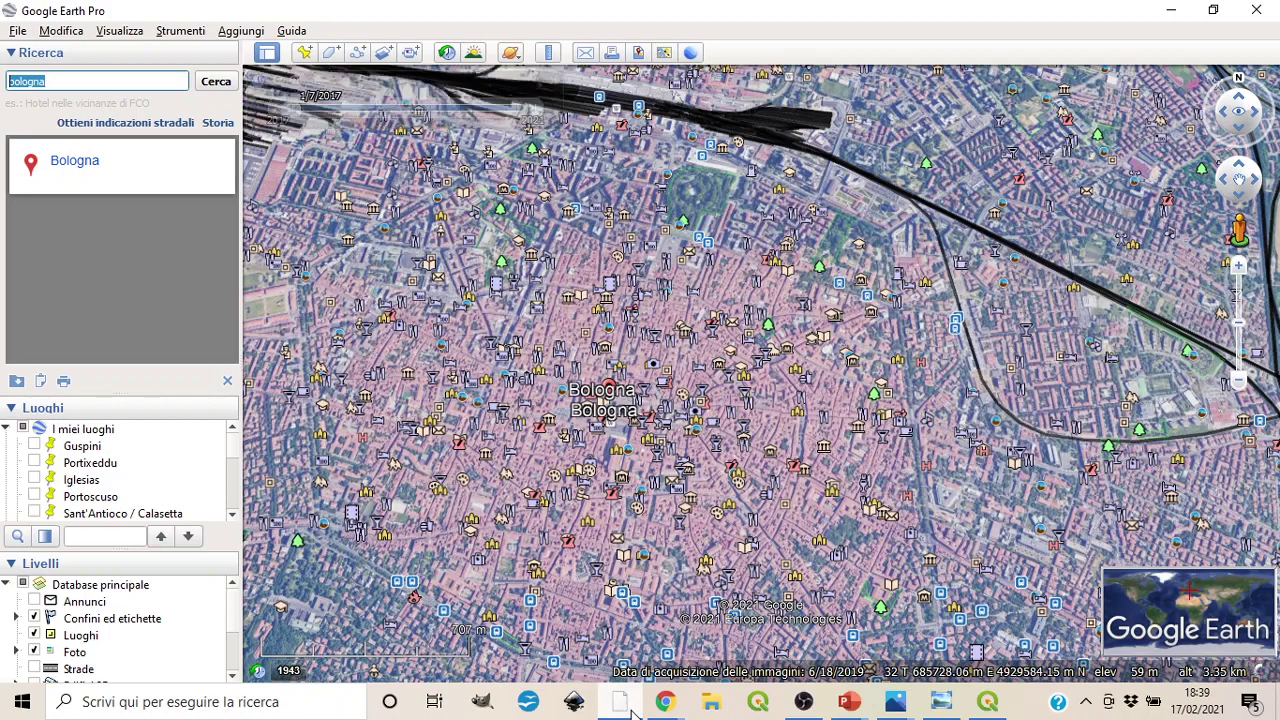
{"action": "mouse_move", "coordinate": [618, 708]}
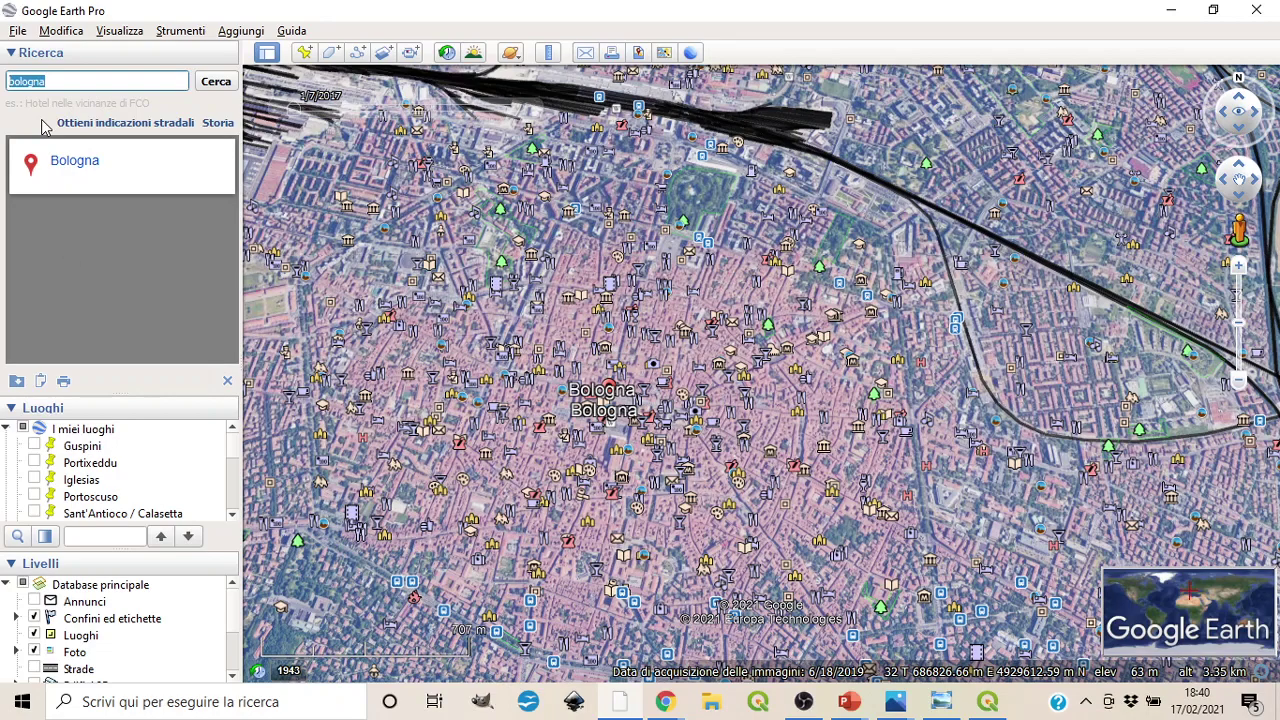
{"action": "left_click", "coordinate": [62, 80]}
{"action": "double_click", "coordinate": [35, 82]}
{"action": "left_click", "coordinate": [57, 80]}
- Add a placemark named "bologna" and position it east of Ghetto ebraico, at about 687015 m E, 4929440 m N
{"action": "left_click", "coordinate": [304, 56]}
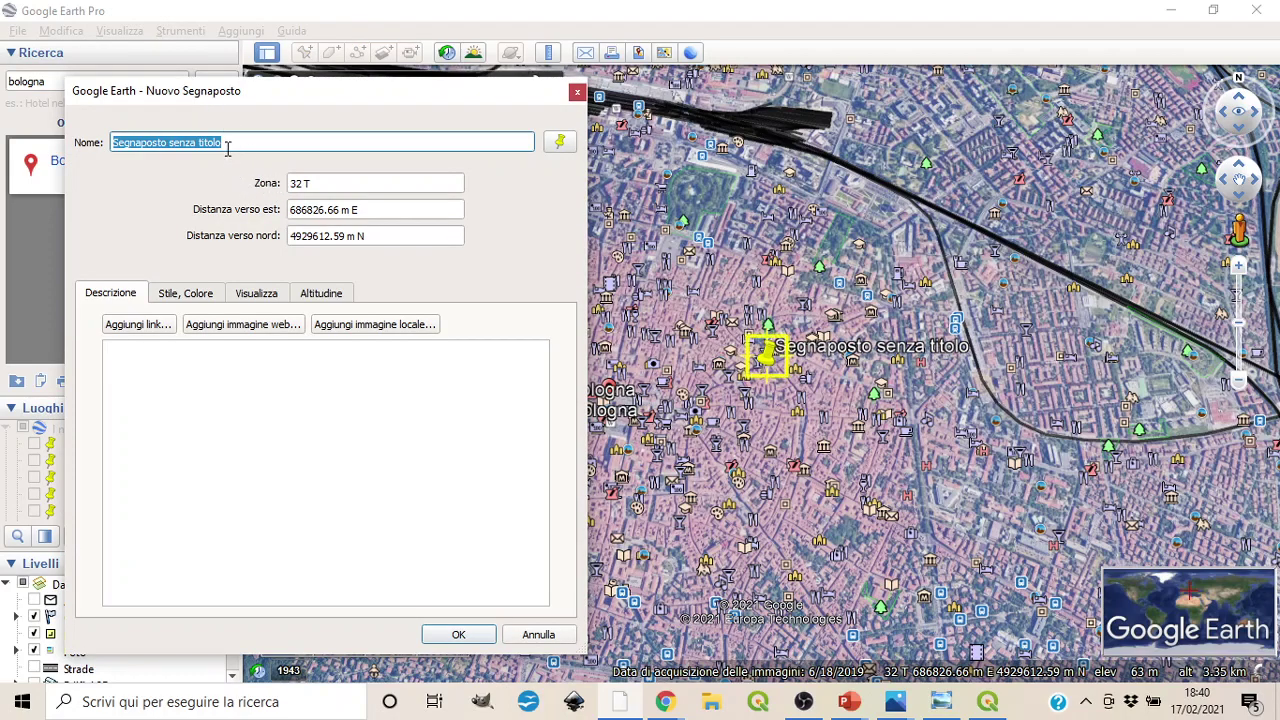
{"action": "type", "text": "bologna"}
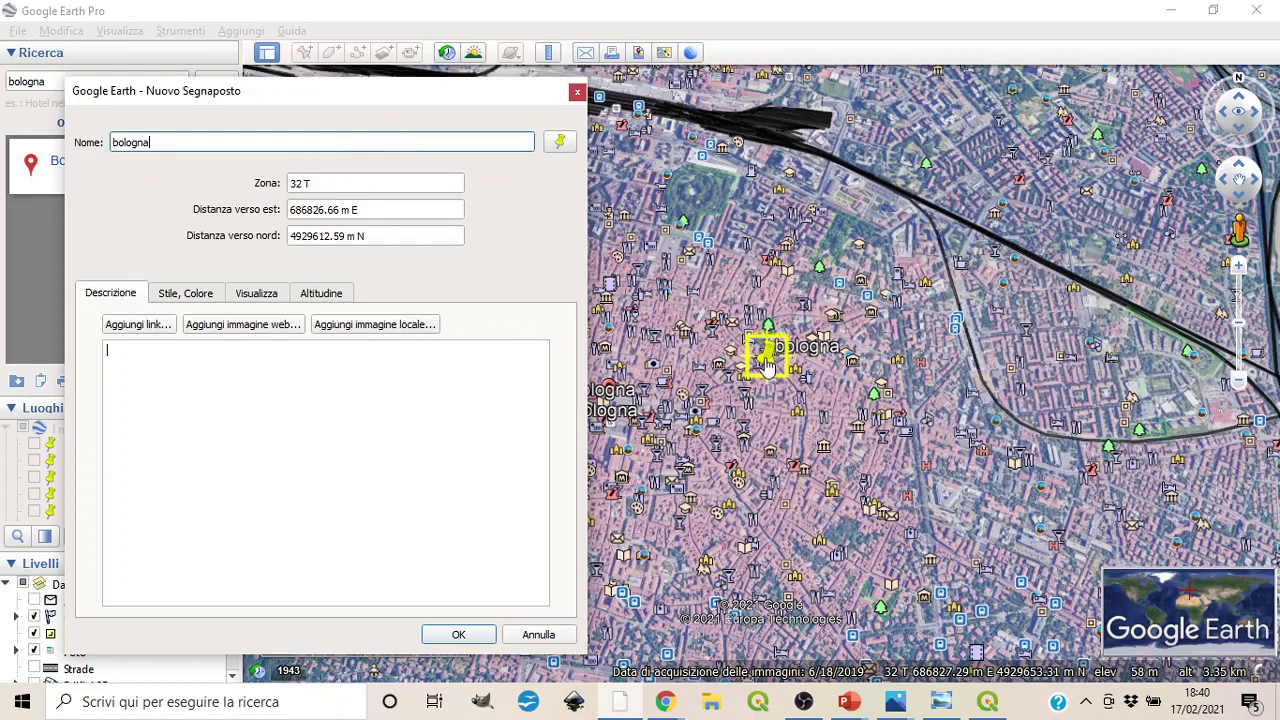
{"action": "left_click_drag", "start_coordinate": [773, 368], "coordinate": [713, 410]}
{"action": "scroll", "coordinate": [705, 400], "scroll_direction": "up", "scroll_amount": 3}
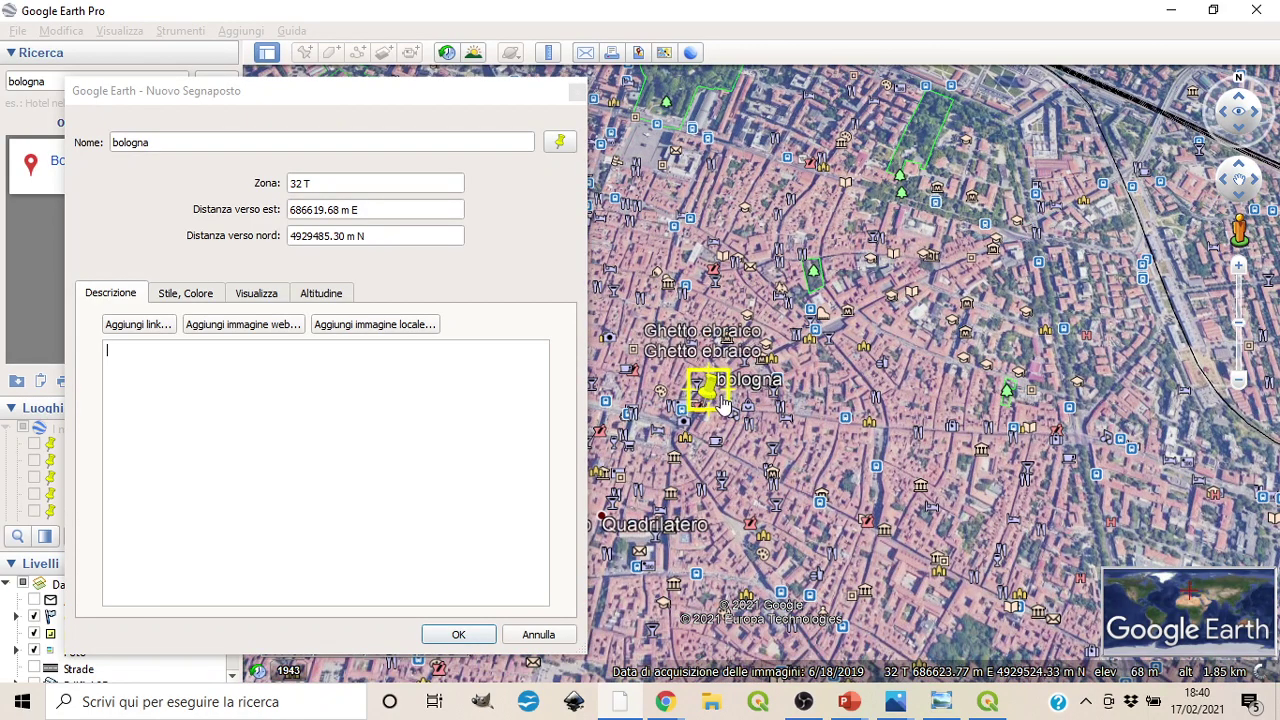
{"action": "left_click_drag", "start_coordinate": [708, 392], "coordinate": [897, 418]}
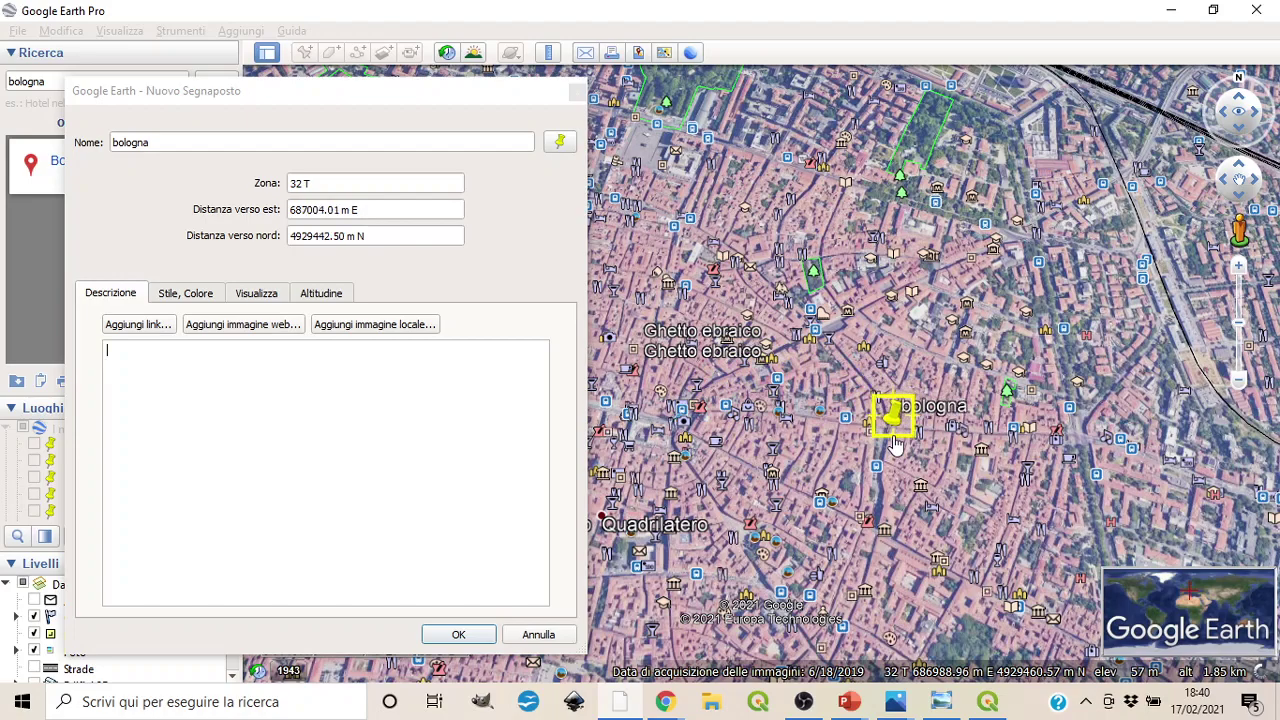
- Change the bologna placemark's icon to the green ranger station house and save the placemark
{"action": "left_click", "coordinate": [196, 296]}
{"action": "left_click", "coordinate": [112, 294]}
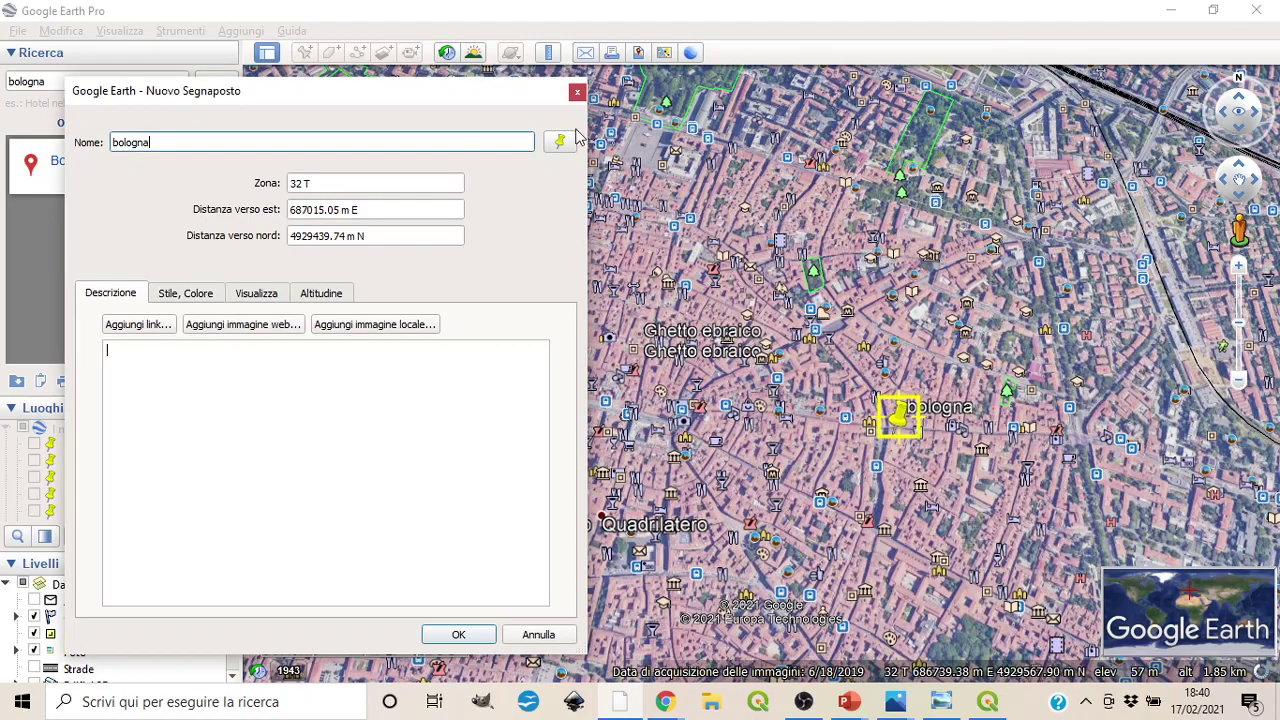
{"action": "left_click", "coordinate": [559, 142]}
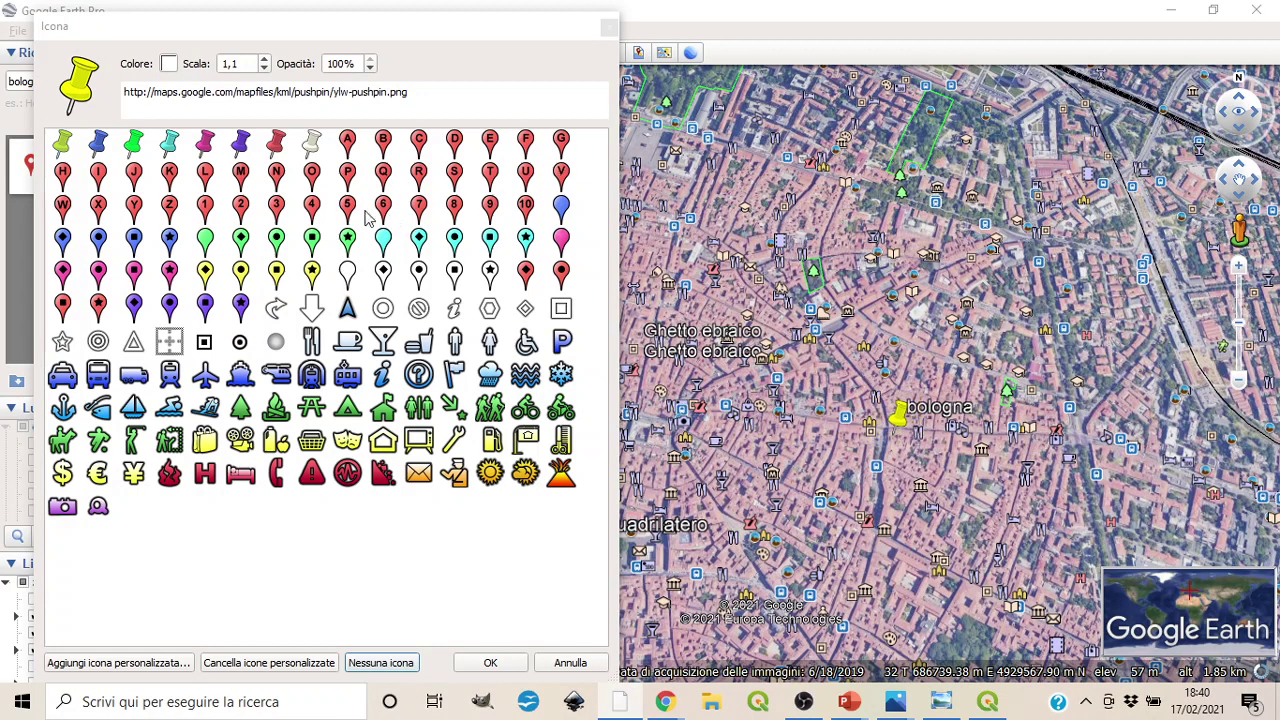
{"action": "left_click", "coordinate": [385, 410]}
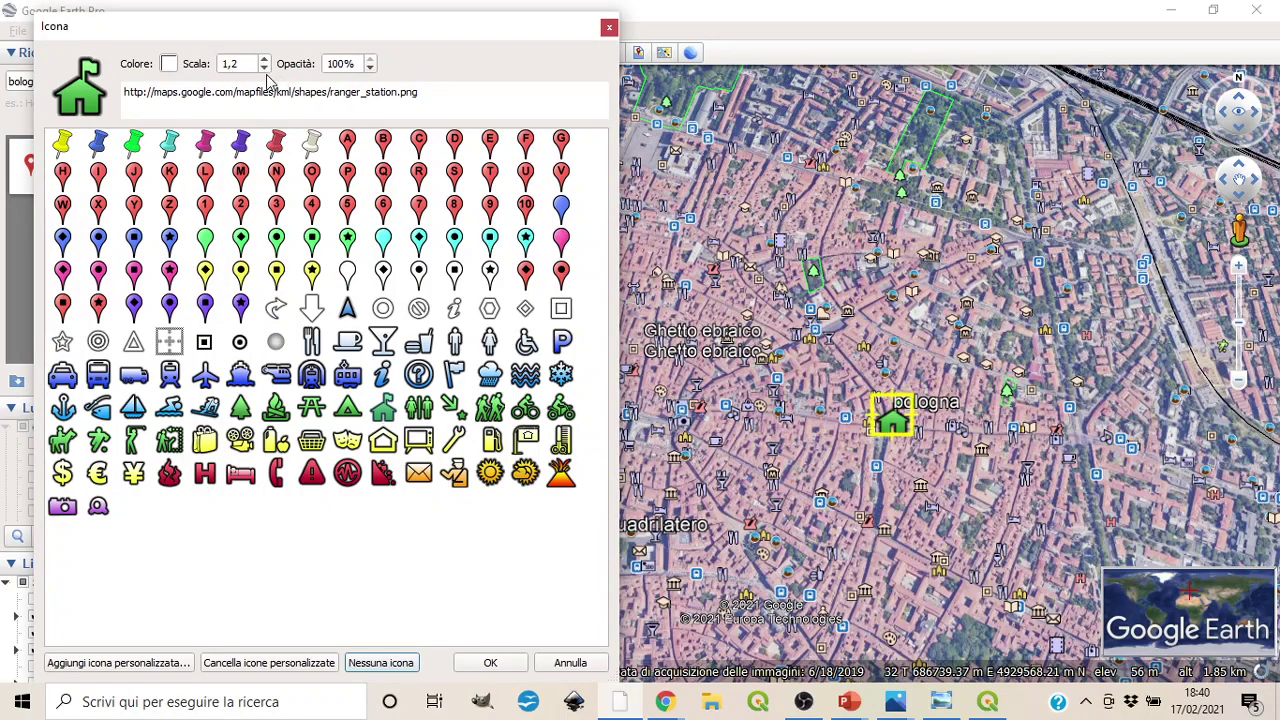
{"action": "left_click", "coordinate": [508, 666]}
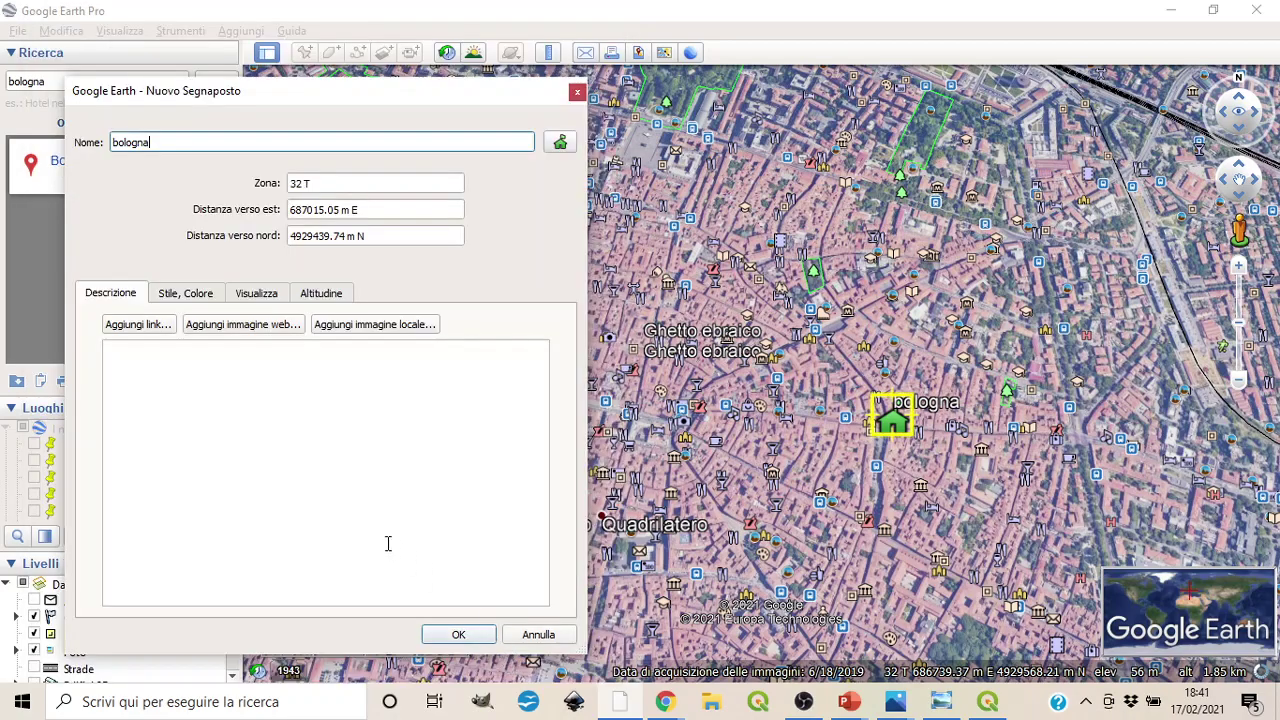
{"action": "left_click", "coordinate": [483, 636]}
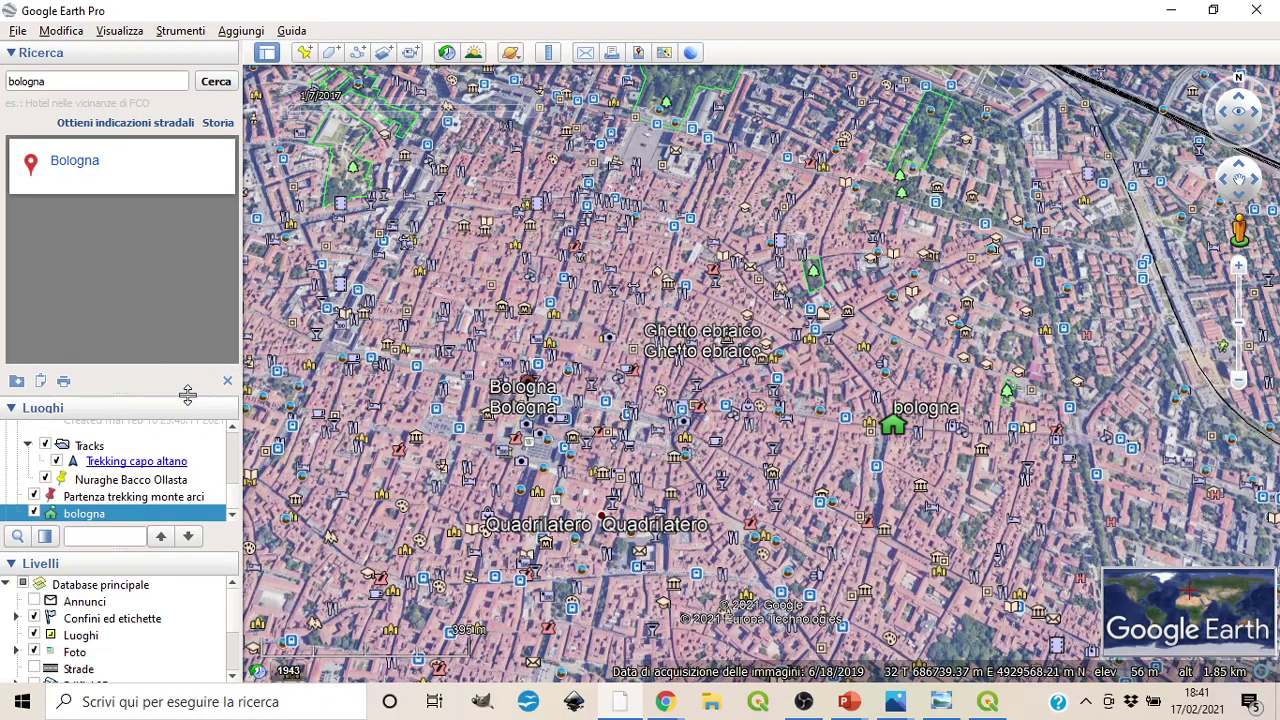
- Enlarge the saved places list and view the dialog for saving the bologna placemark as a KMZ file, without saving it
{"action": "left_click_drag", "start_coordinate": [187, 393], "coordinate": [160, 175]}
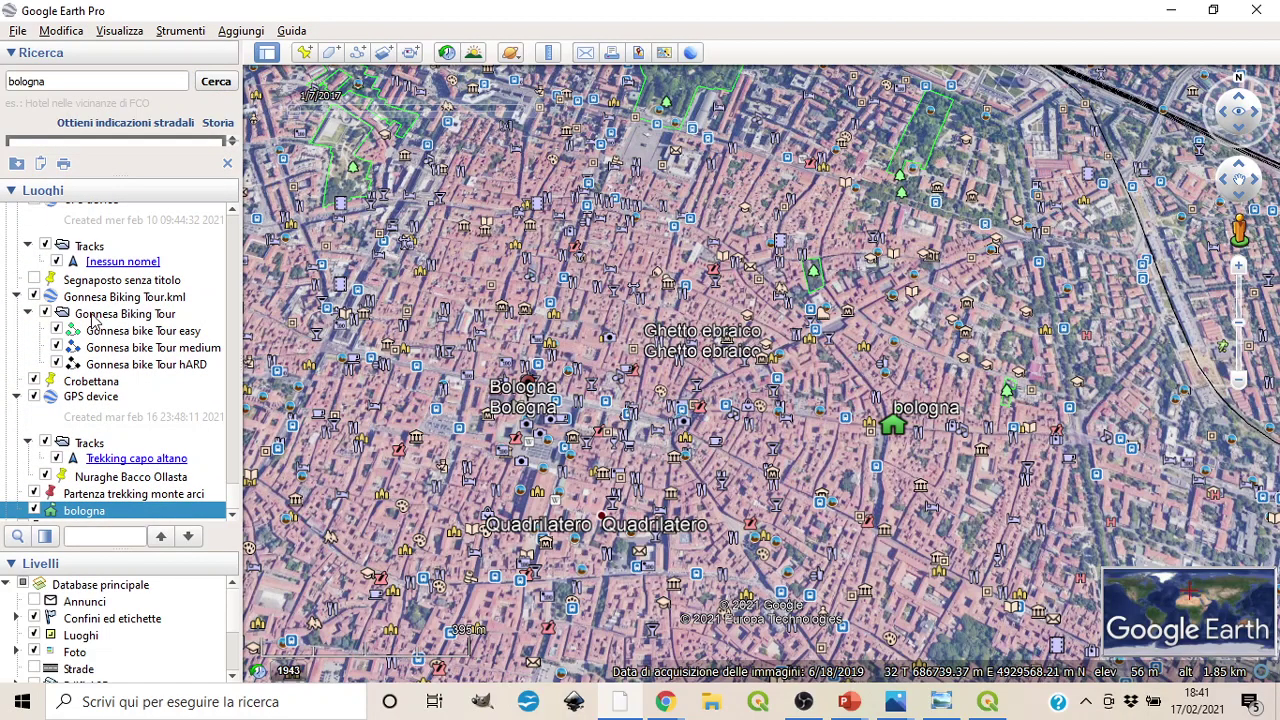
{"action": "scroll", "coordinate": [100, 510], "scroll_direction": "down", "scroll_amount": 1}
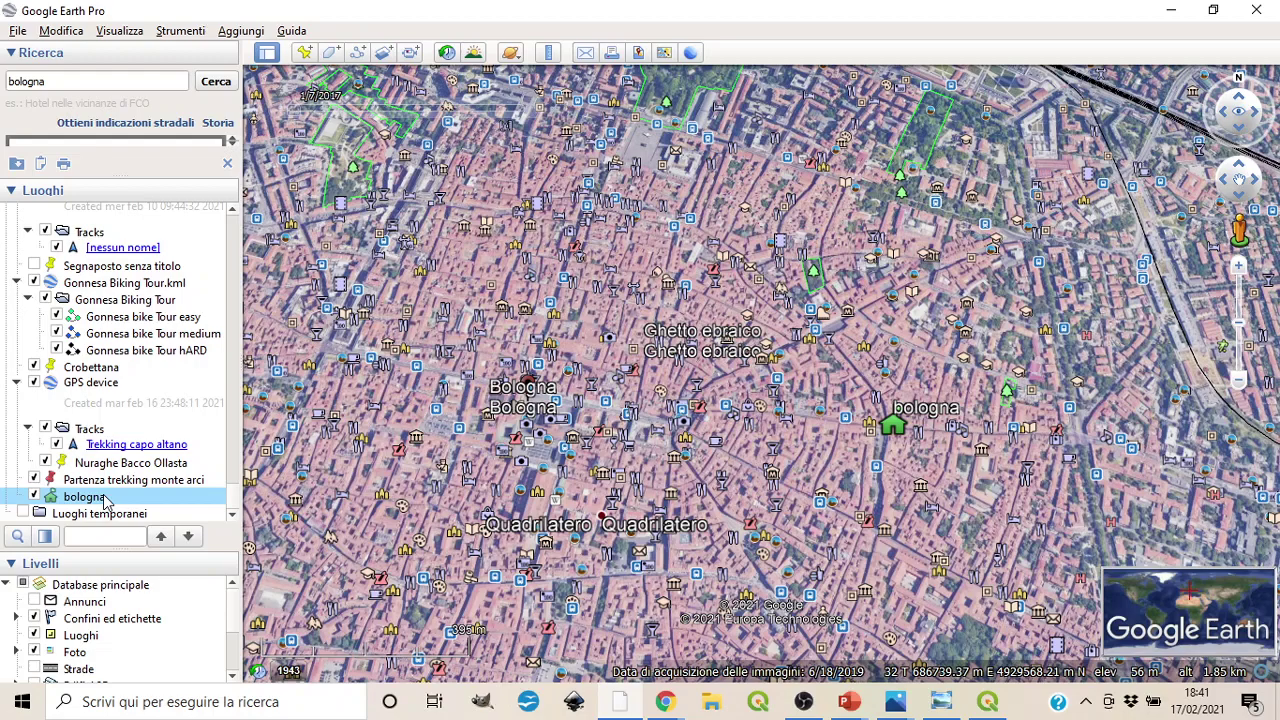
{"action": "right_click", "coordinate": [105, 499]}
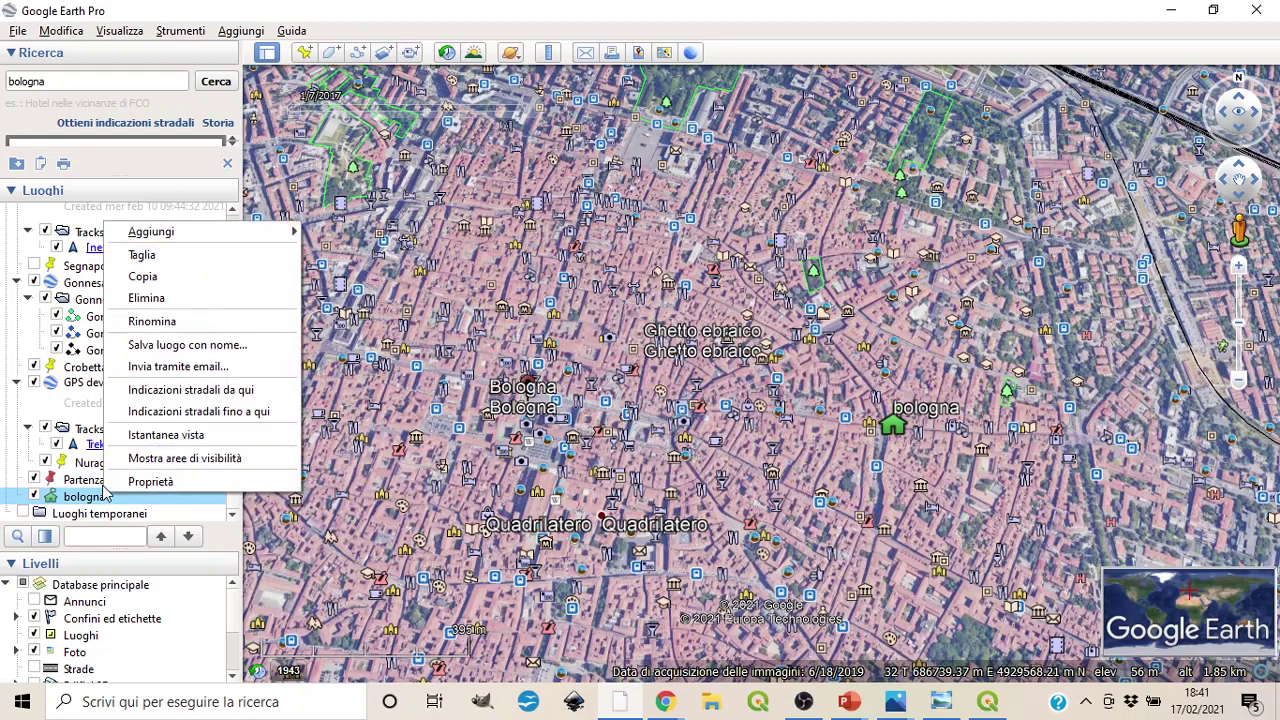
{"action": "left_click", "coordinate": [186, 345]}
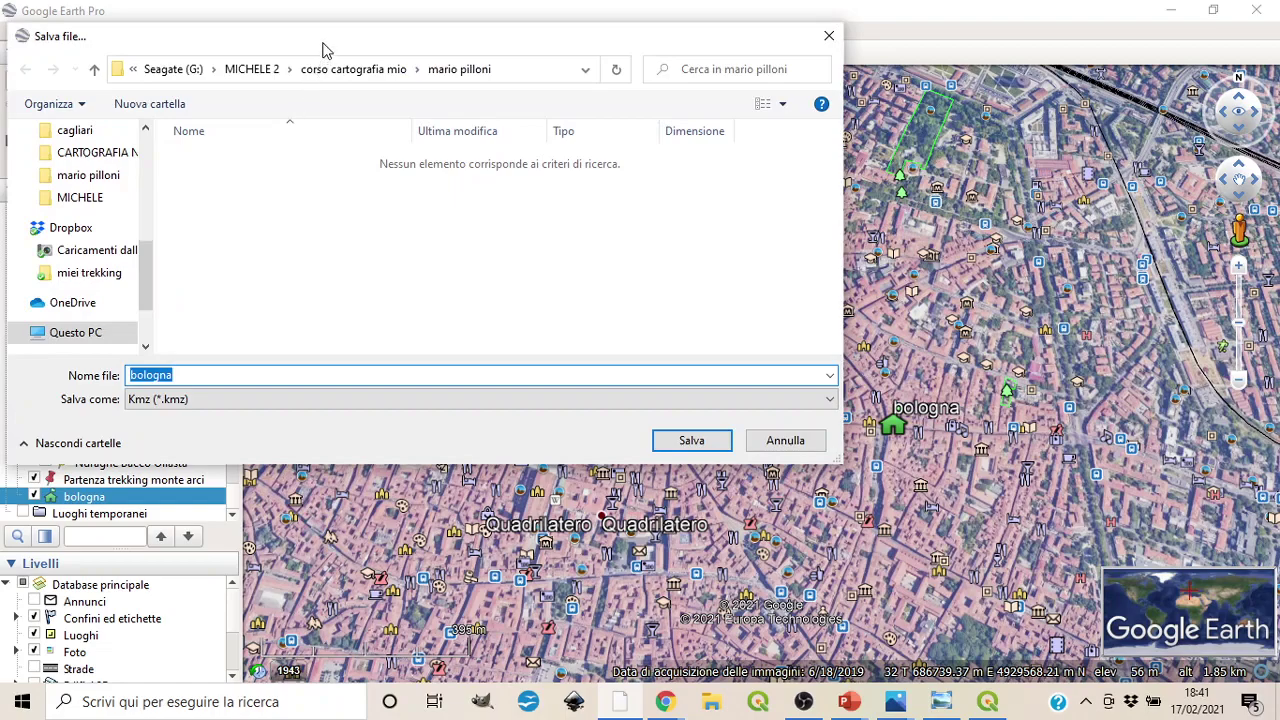
{"action": "left_click_drag", "start_coordinate": [322, 50], "coordinate": [641, 66]}
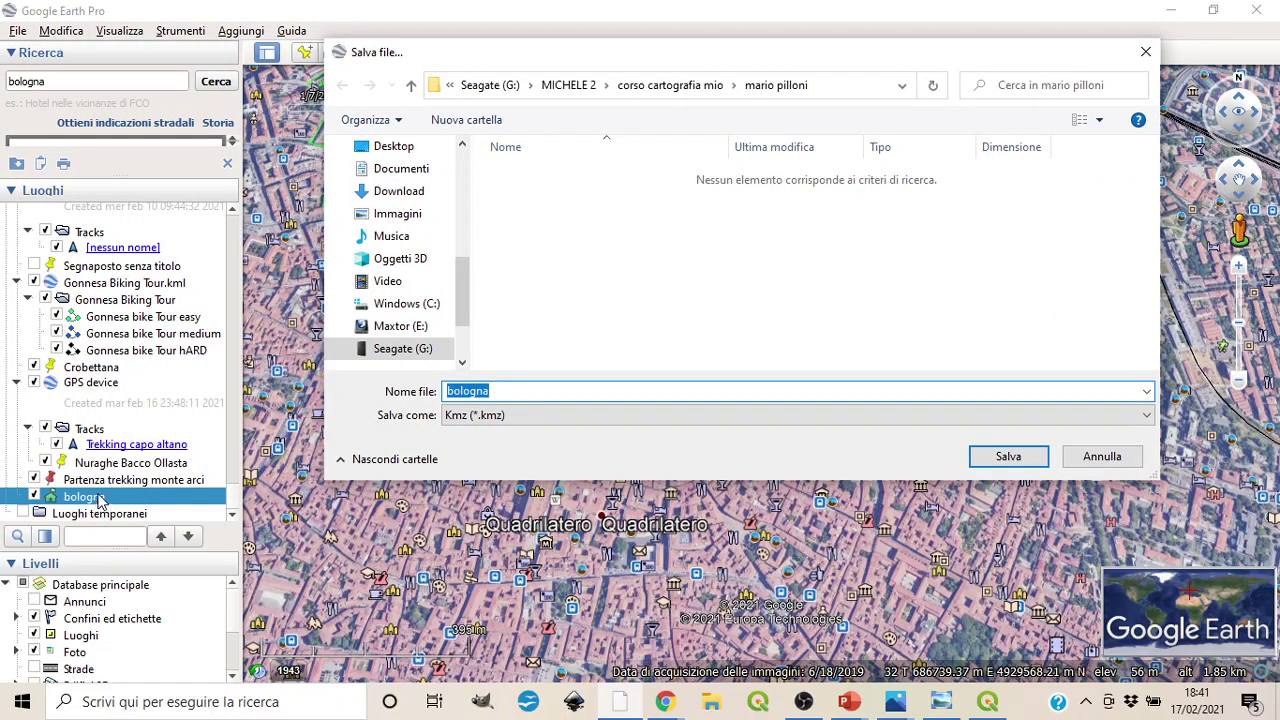
{"action": "left_click", "coordinate": [1146, 53]}
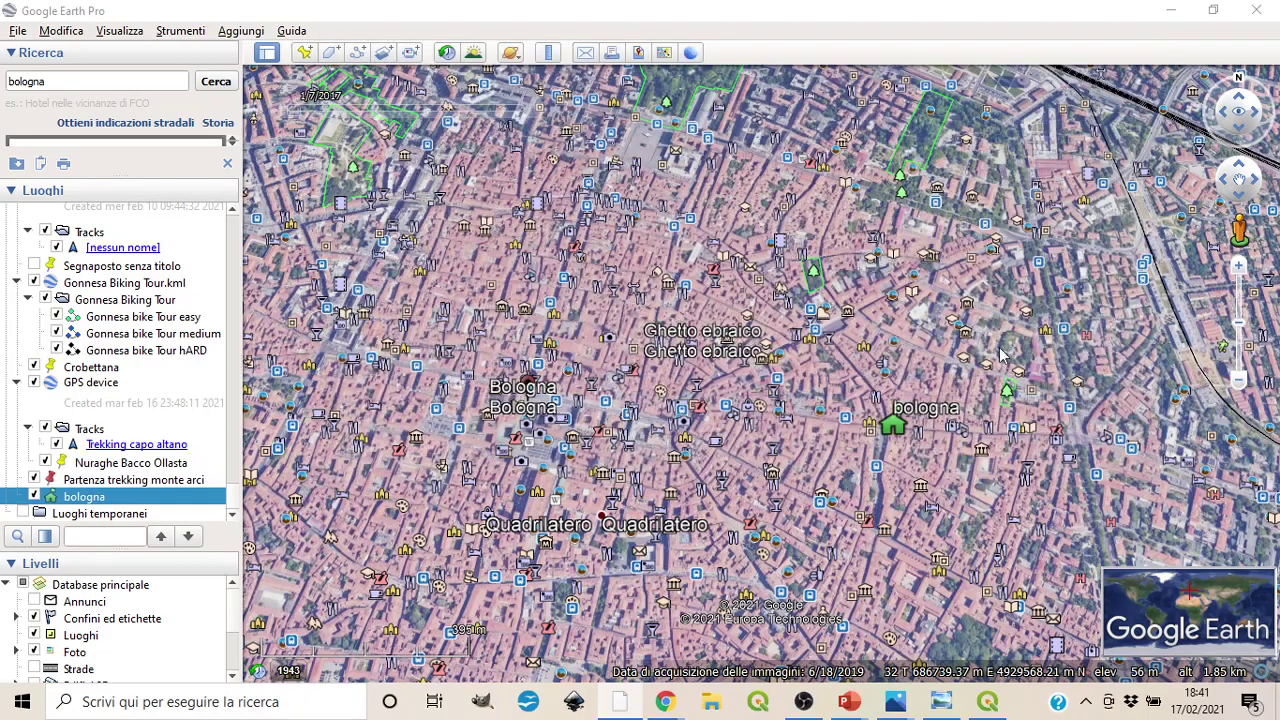
{"action": "left_click", "coordinate": [305, 55]}
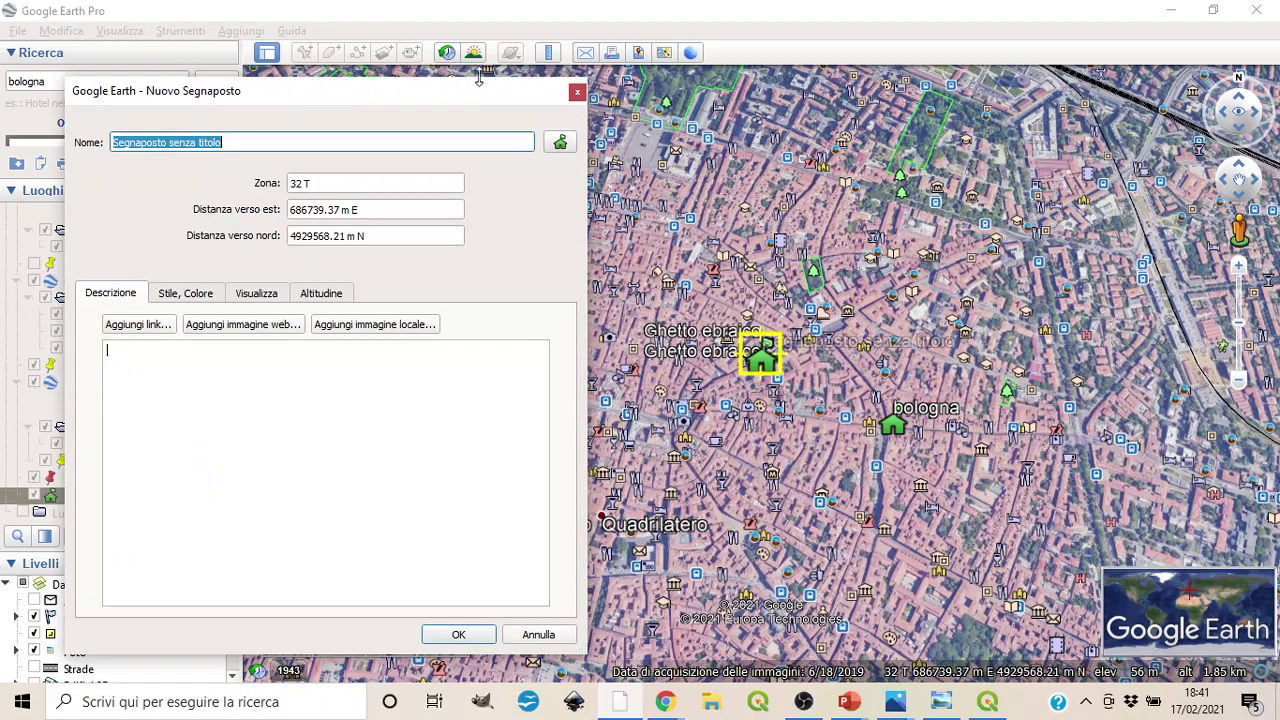
{"action": "left_click", "coordinate": [574, 93]}
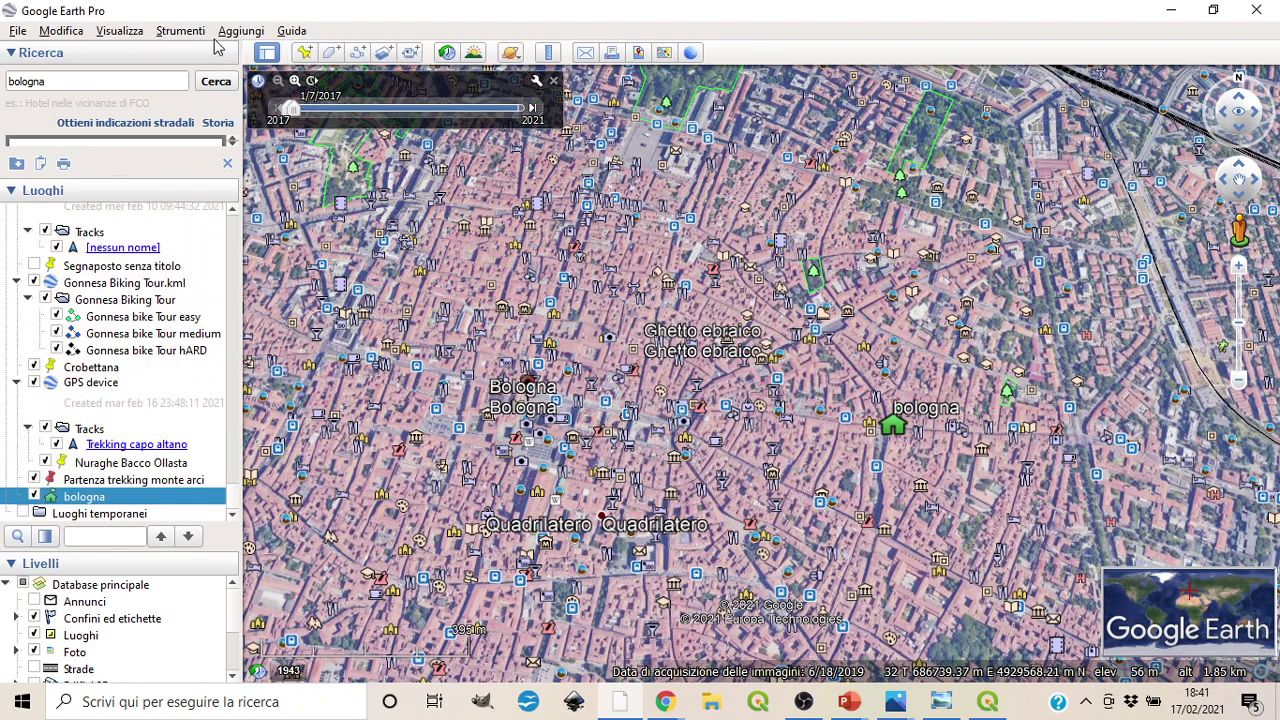
{"action": "left_click", "coordinate": [181, 31]}
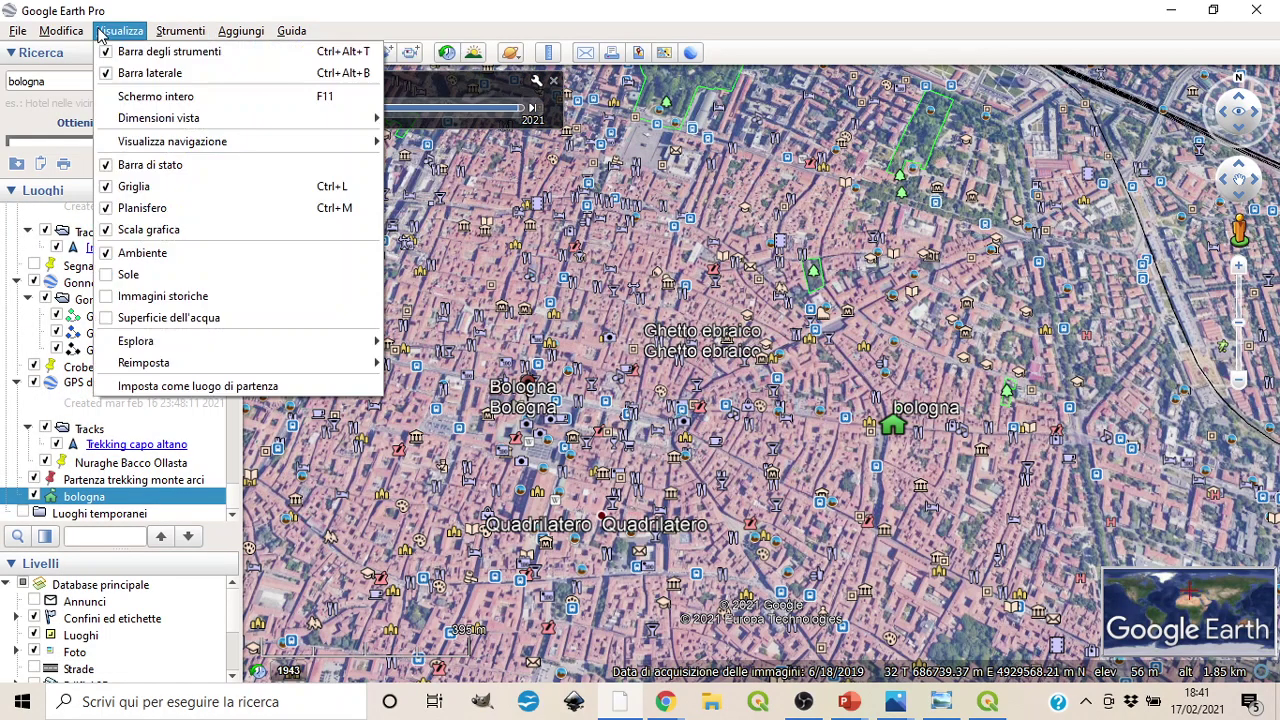
{"action": "mouse_move", "coordinate": [228, 38]}
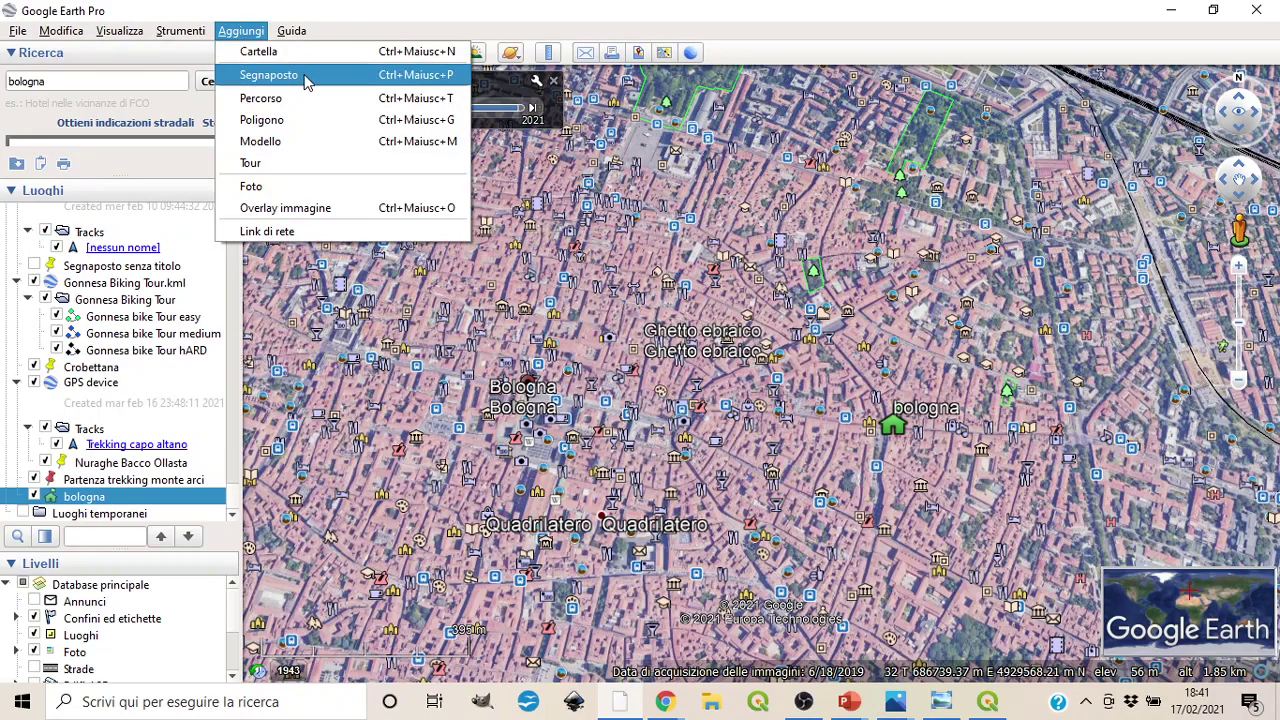
{"action": "left_click", "coordinate": [355, 18]}
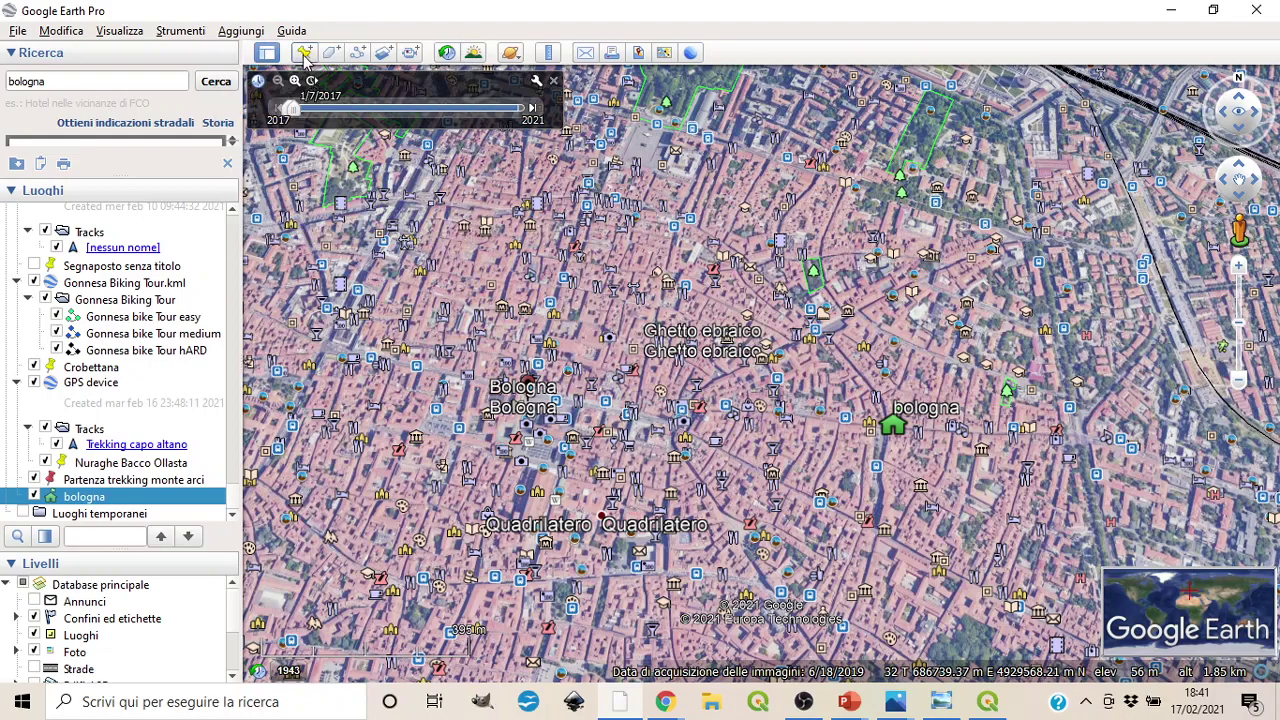
{"action": "left_click", "coordinate": [305, 55]}
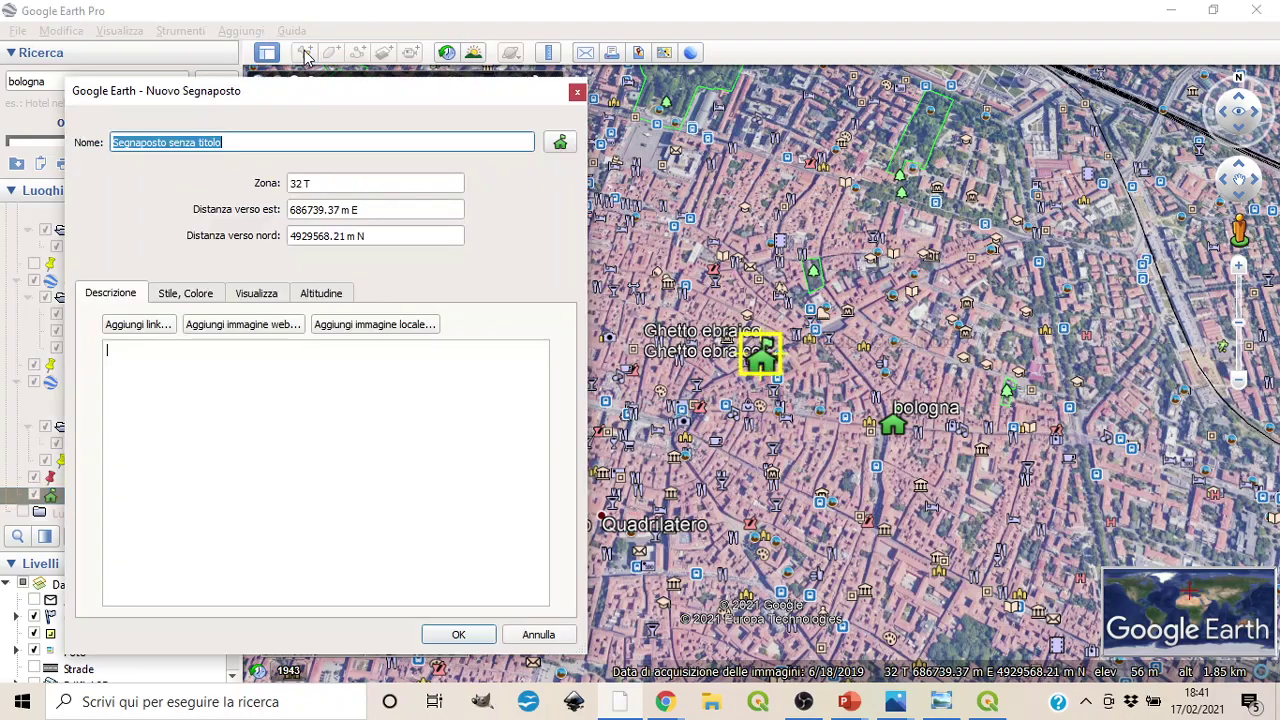
{"action": "mouse_move", "coordinate": [762, 383]}
{"action": "left_mouse_down"}
{"action": "mouse_move", "coordinate": [762, 365]}
{"action": "mouse_move", "coordinate": [752, 370]}
{"action": "left_mouse_up"}
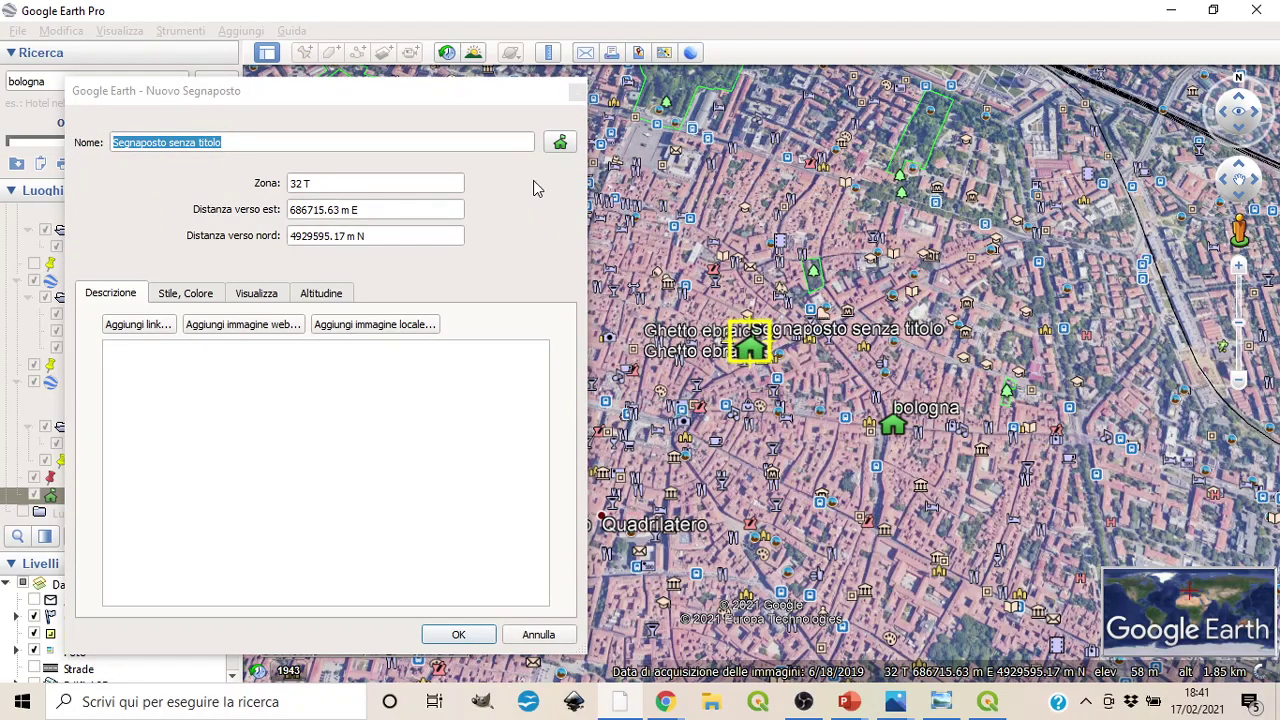
{"action": "left_click", "coordinate": [577, 93]}
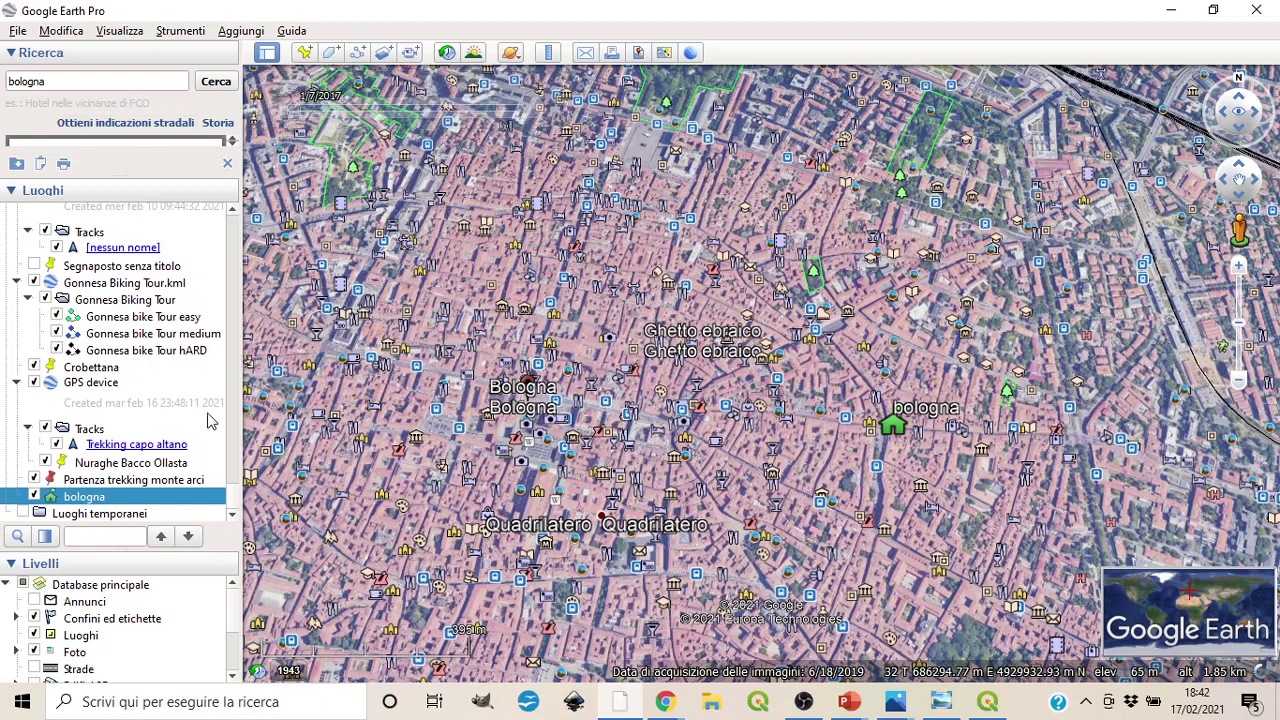
- Save the bologna placemark as a KML file named "bologna" in the "corso cartografia mio" folder
{"action": "right_click", "coordinate": [95, 505]}
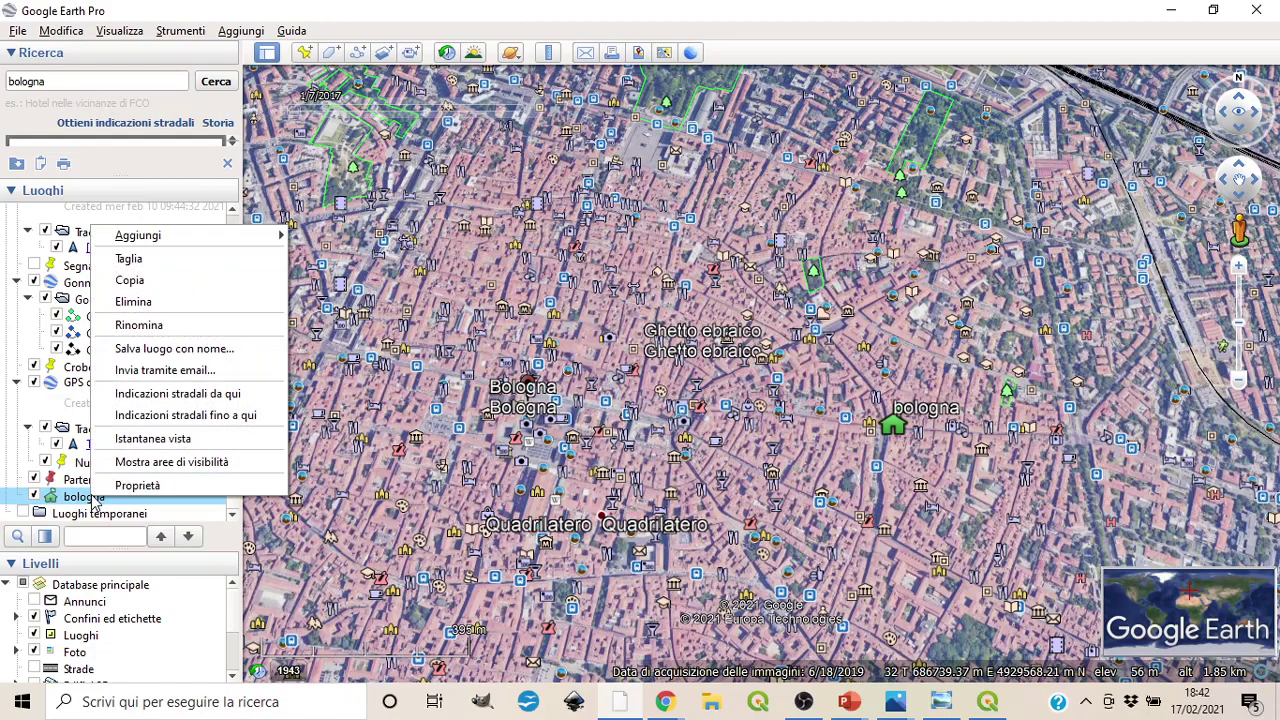
{"action": "left_click", "coordinate": [160, 349]}
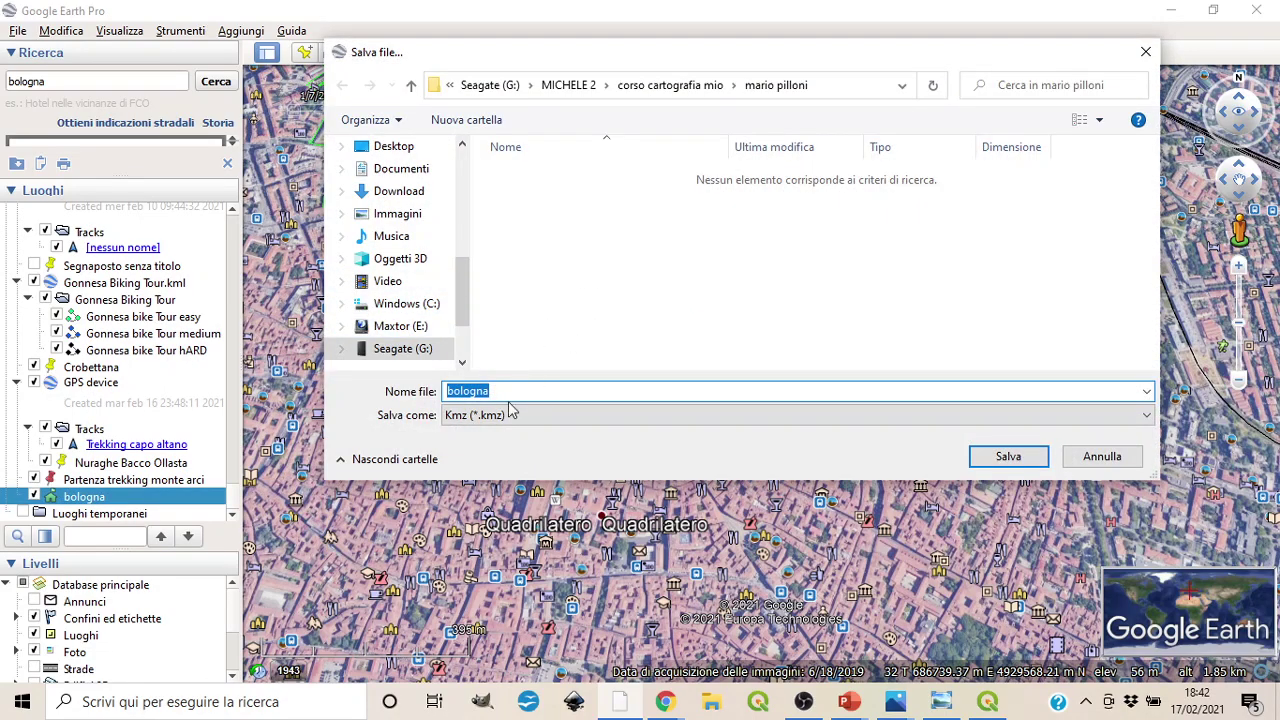
{"action": "left_click", "coordinate": [510, 414]}
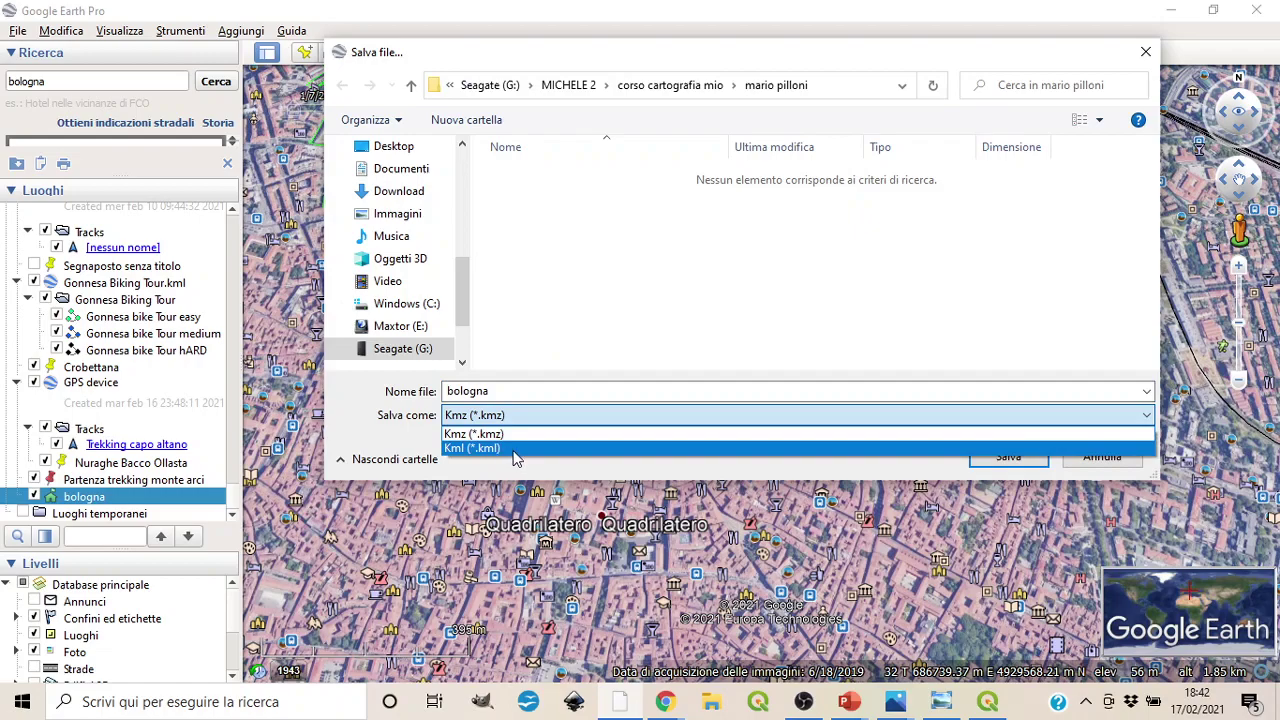
{"action": "left_click", "coordinate": [513, 450]}
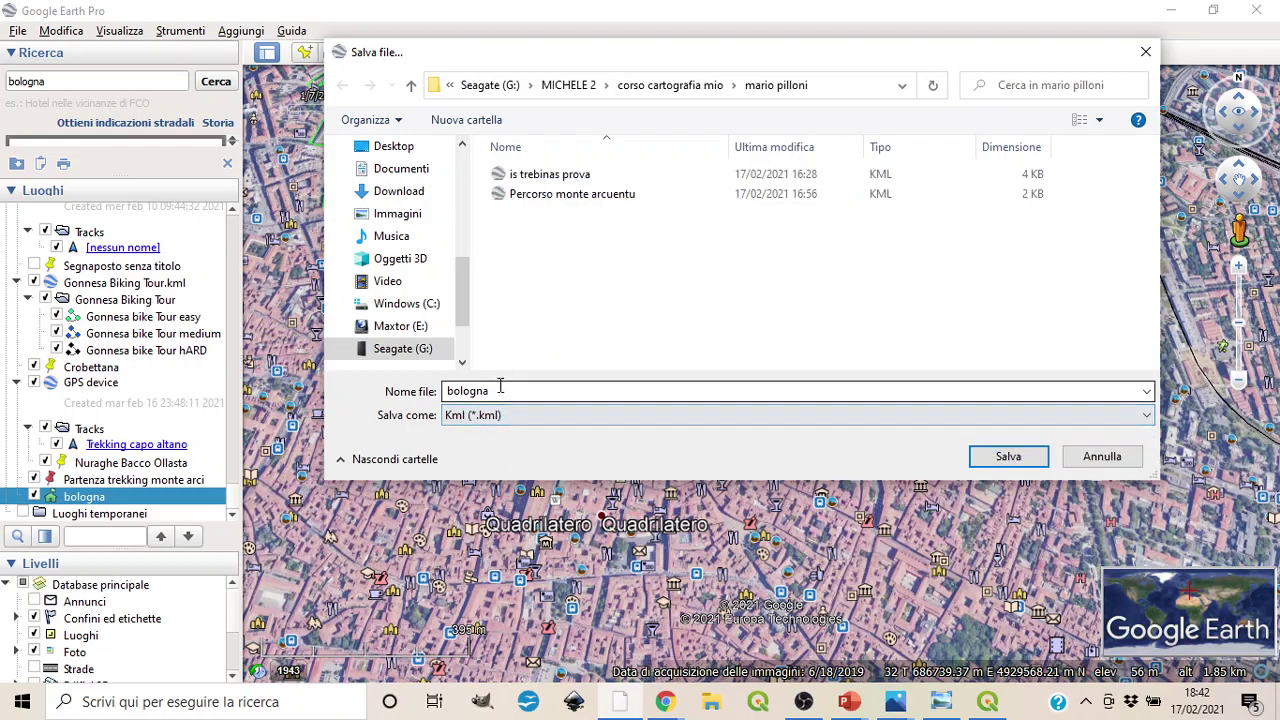
{"action": "left_click", "coordinate": [680, 87]}
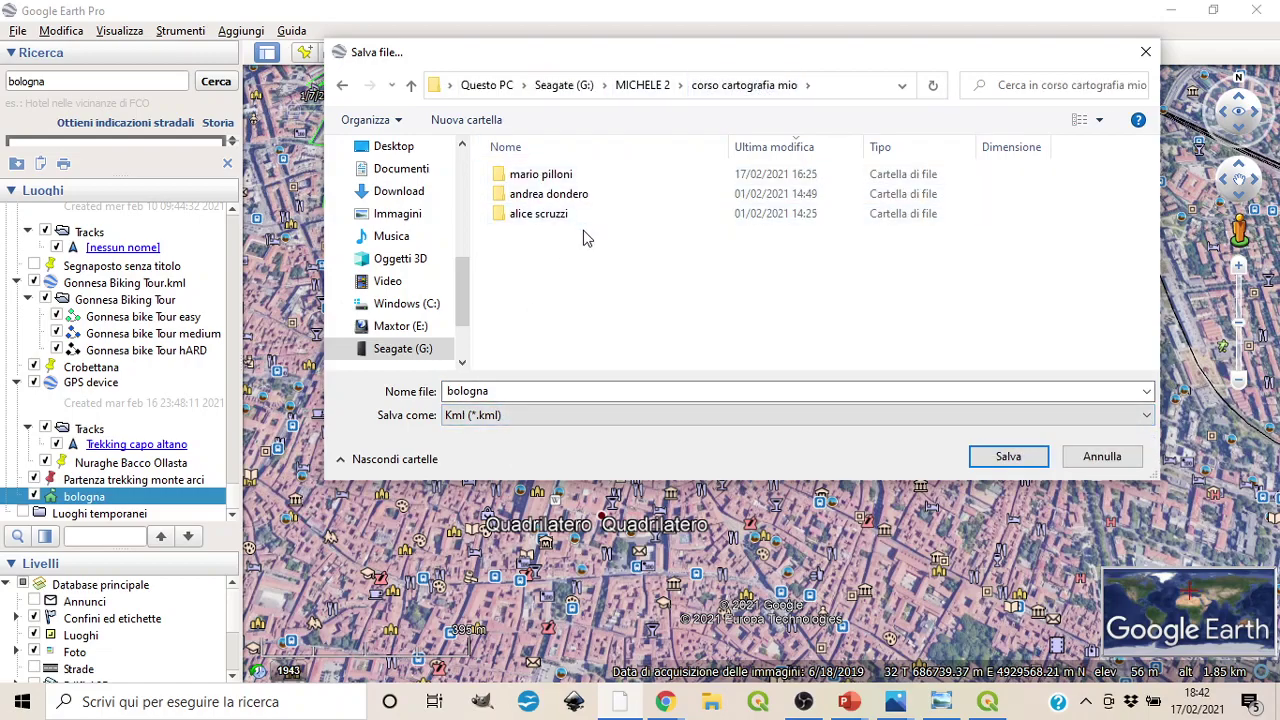
{"action": "left_click", "coordinate": [508, 397]}
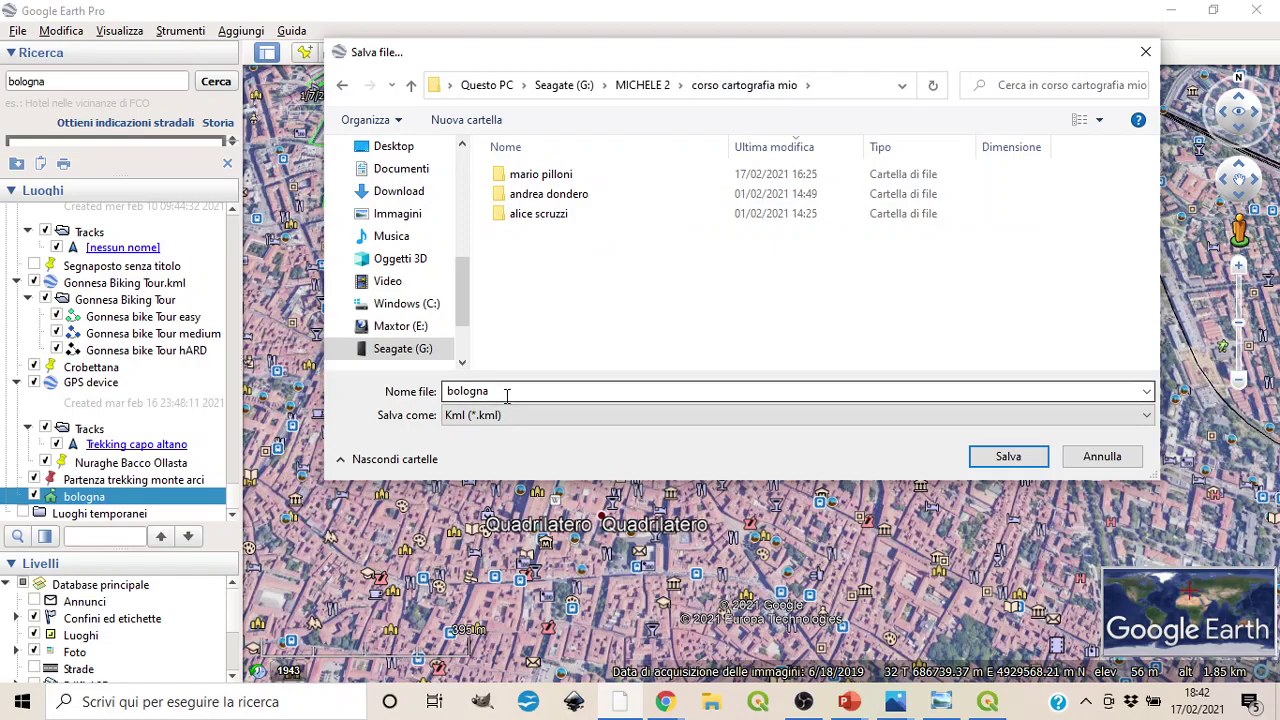
{"action": "left_click", "coordinate": [997, 462]}
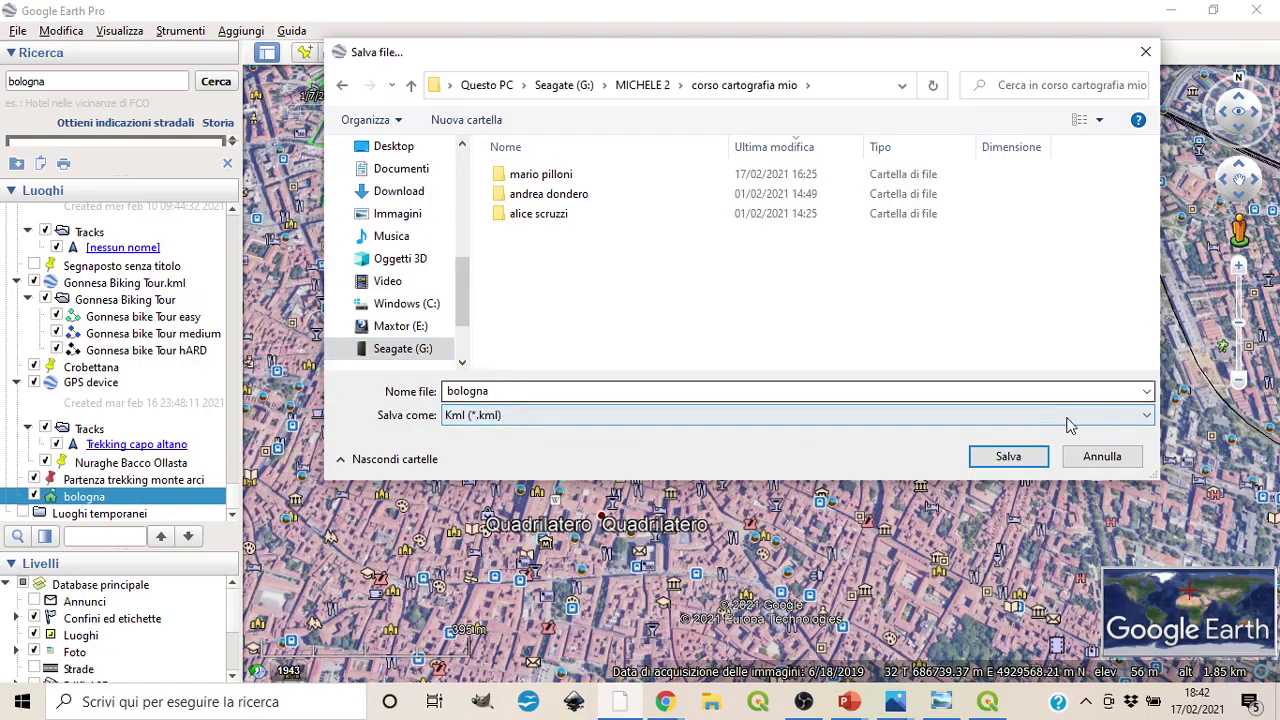
{"action": "left_click", "coordinate": [1008, 456]}
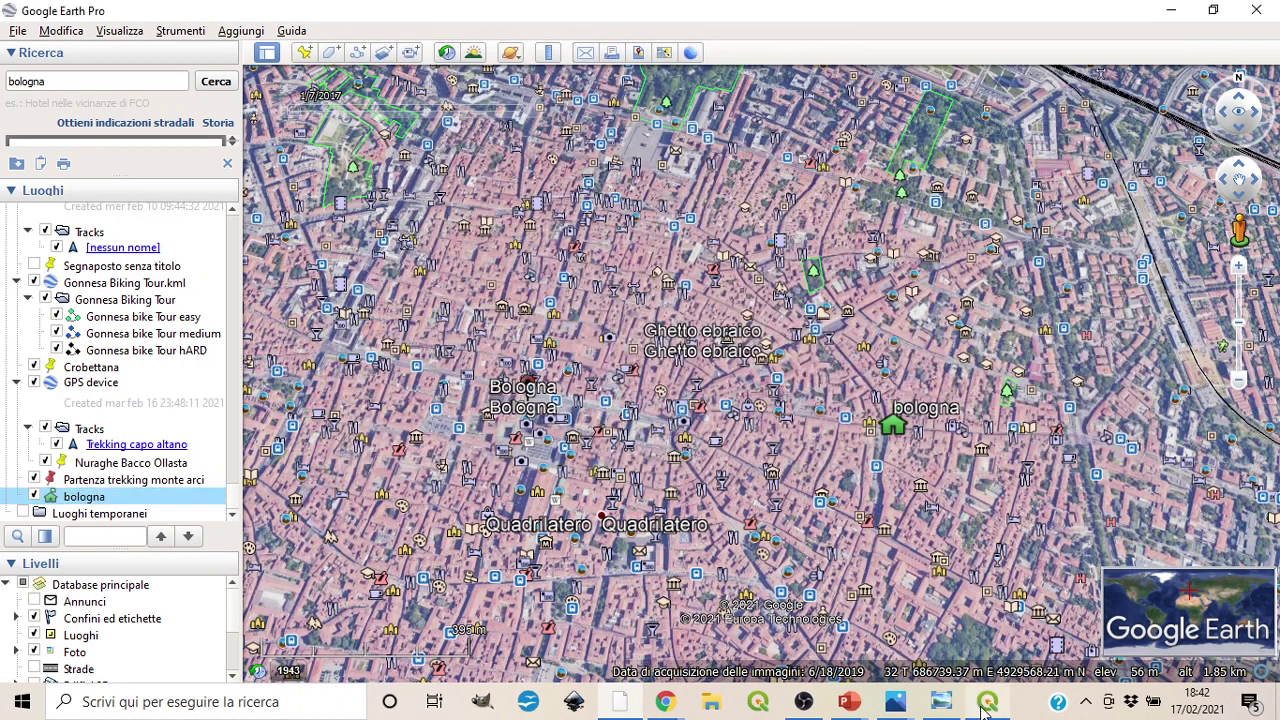
- Switch to QGIS and load bologna.kml from the "corso cartografia mio" folder as a vector layer
{"action": "left_click", "coordinate": [986, 704]}
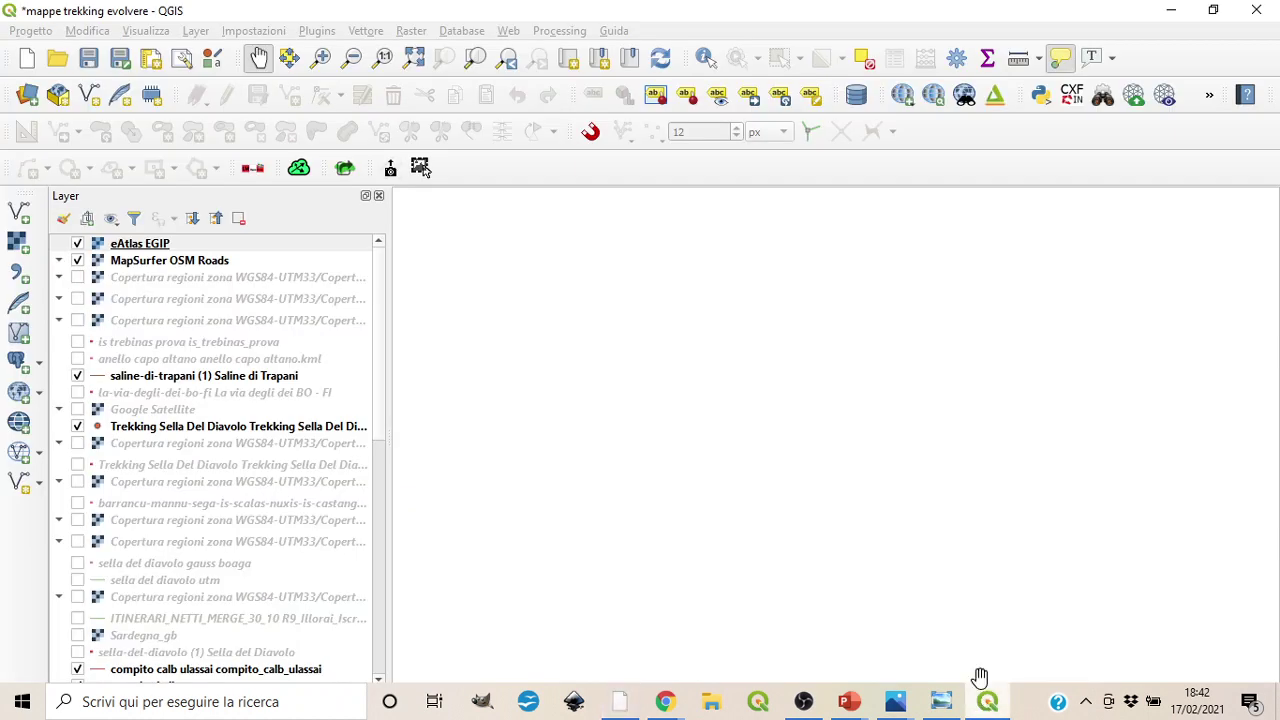
{"action": "left_click", "coordinate": [24, 224]}
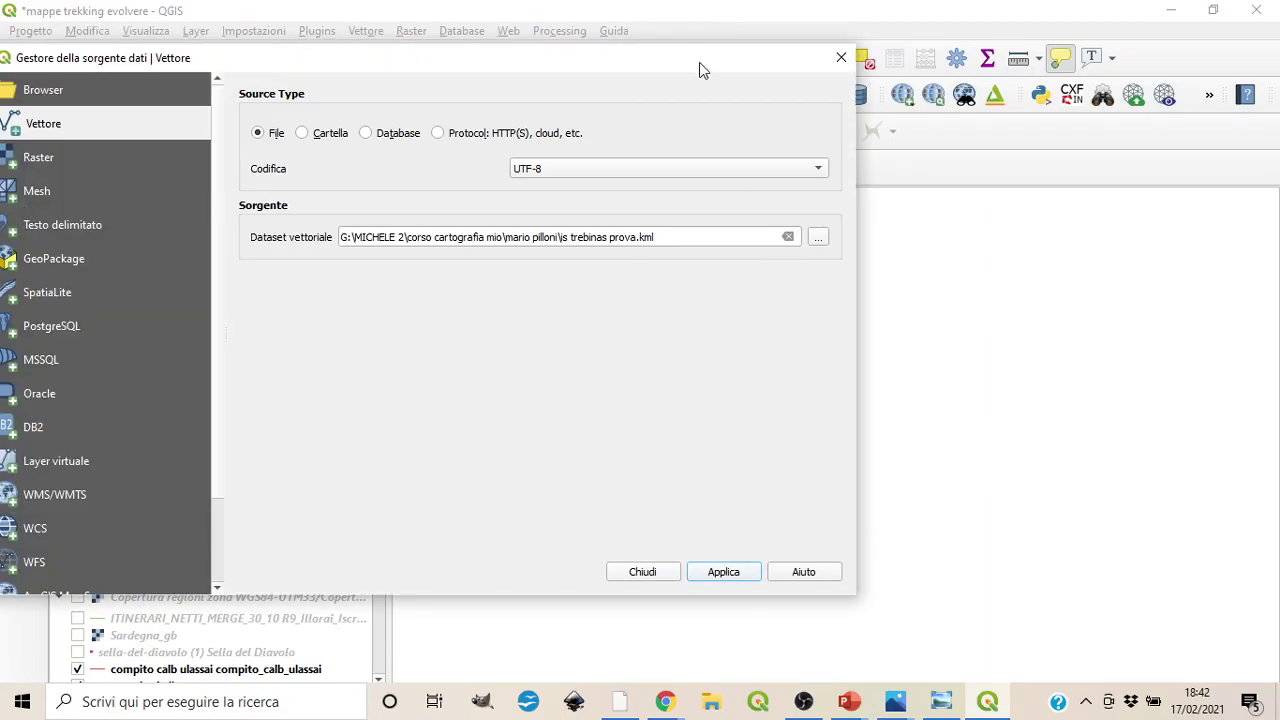
{"action": "left_click_drag", "start_coordinate": [714, 57], "coordinate": [953, 69]}
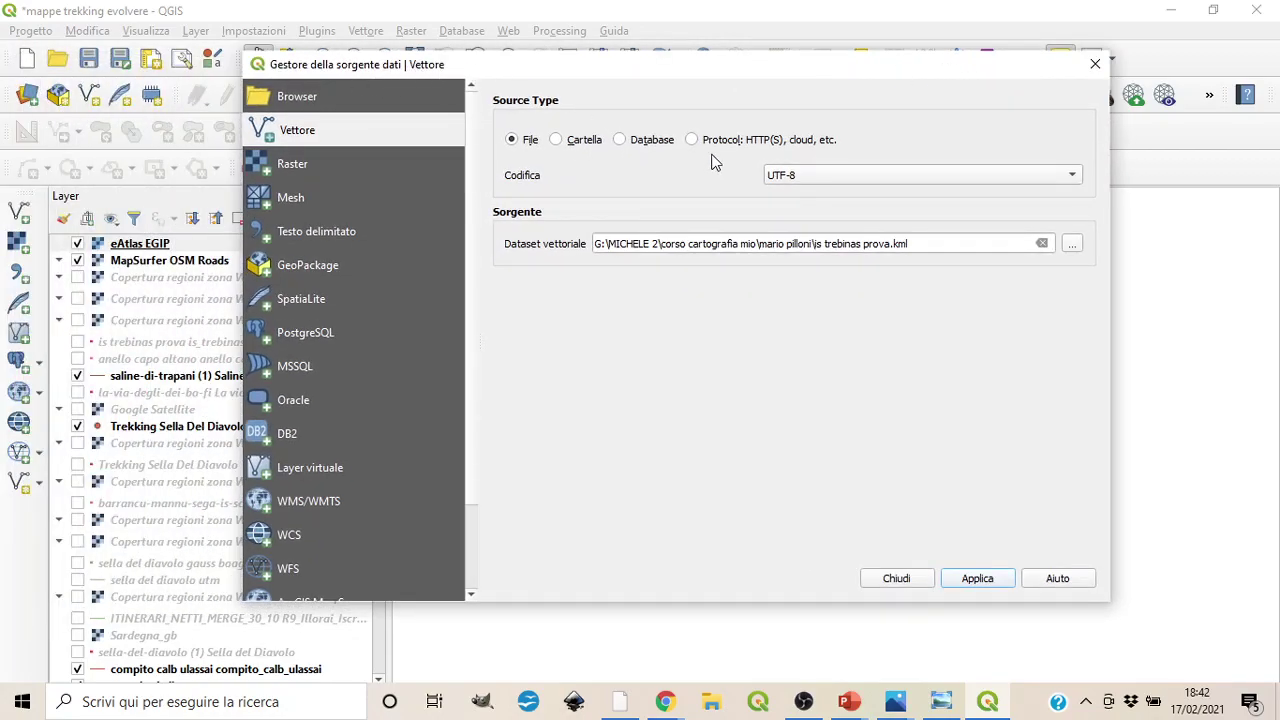
{"action": "left_click", "coordinate": [1072, 245]}
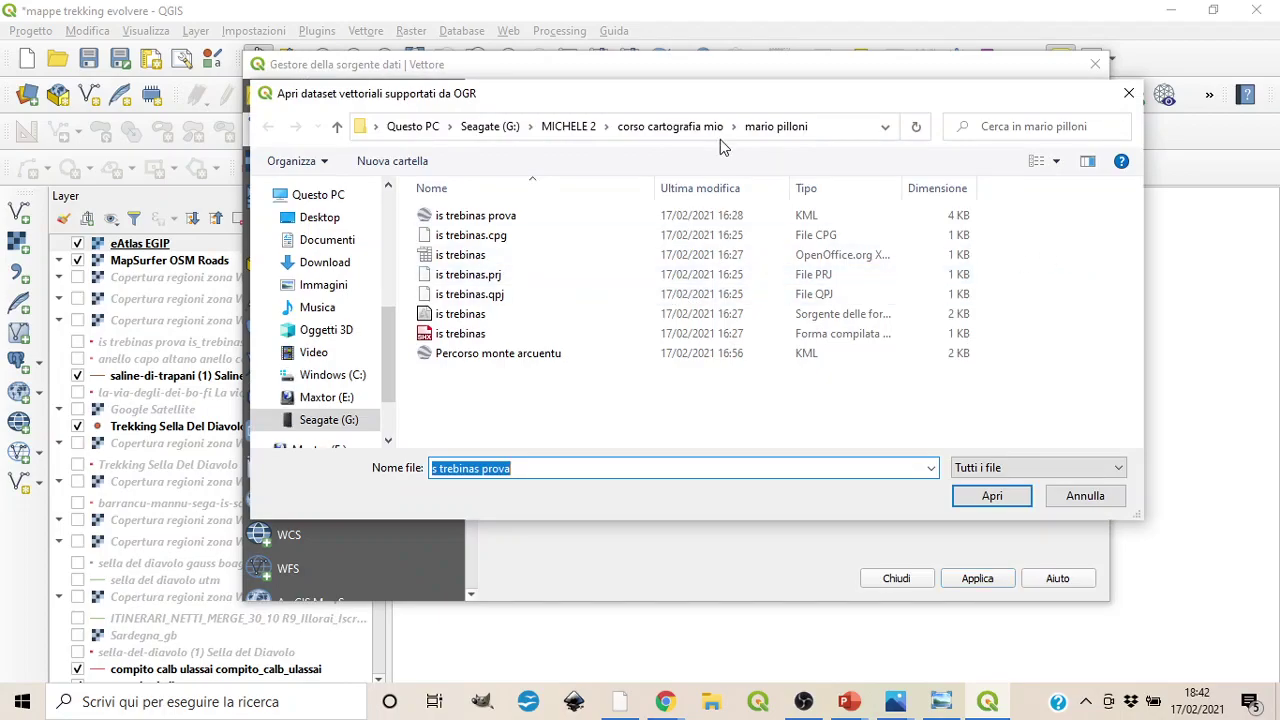
{"action": "left_click", "coordinate": [570, 126]}
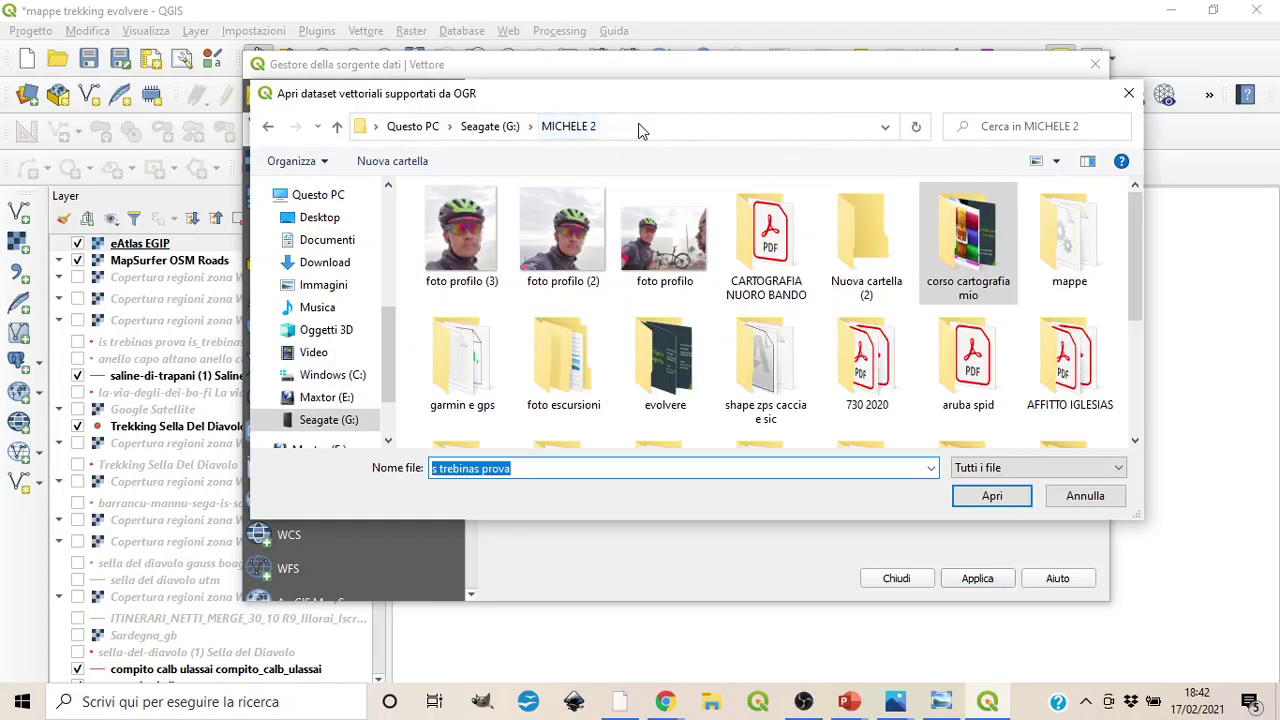
{"action": "left_click", "coordinate": [335, 418]}
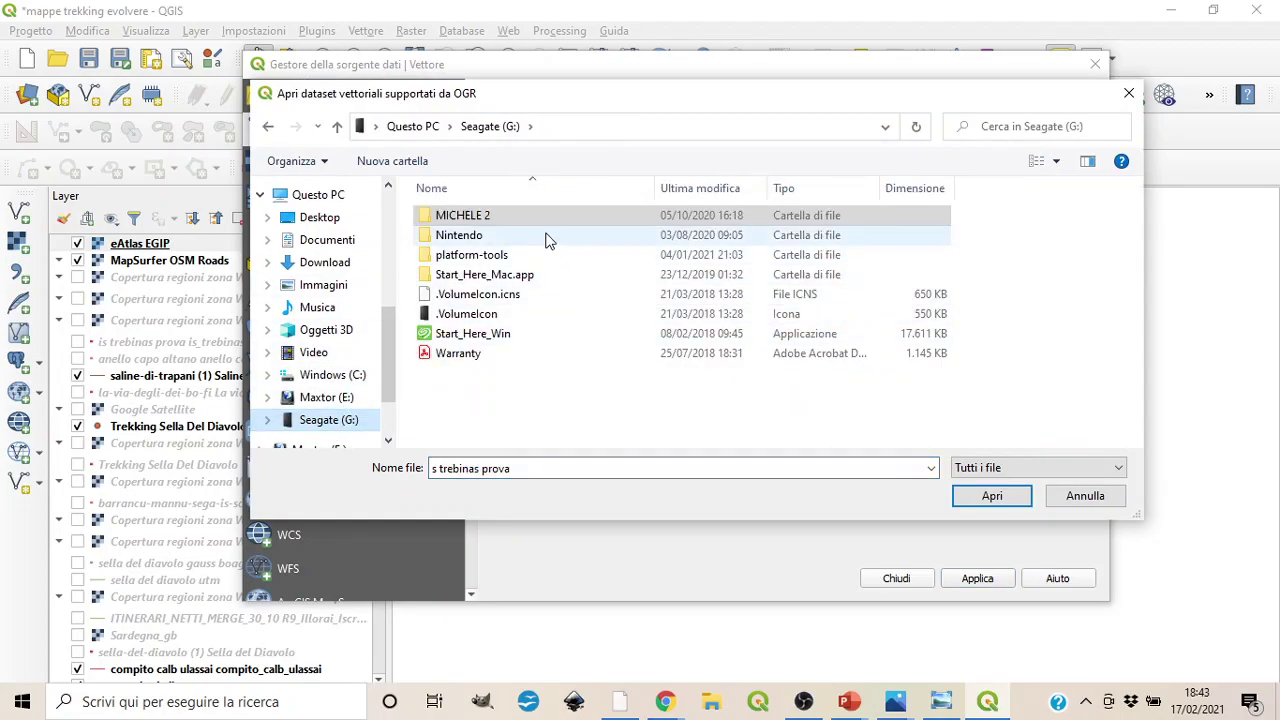
{"action": "double_click", "coordinate": [543, 218]}
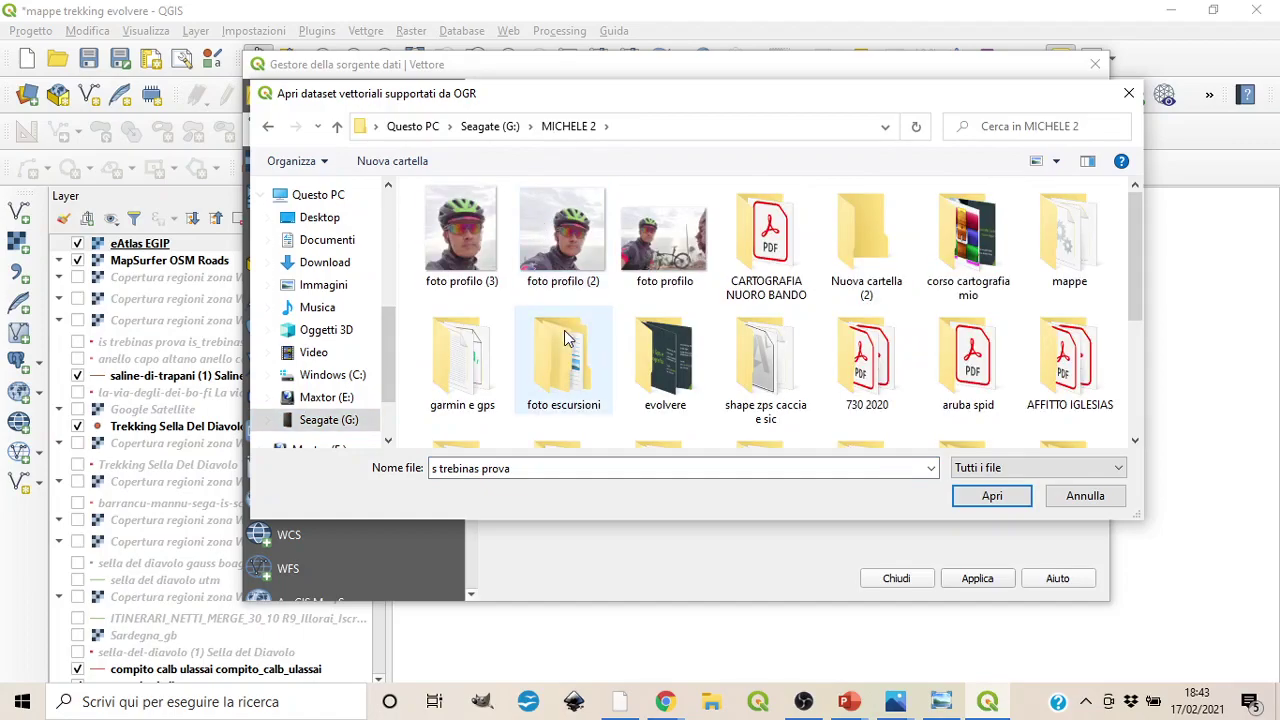
{"action": "double_click", "coordinate": [968, 236]}
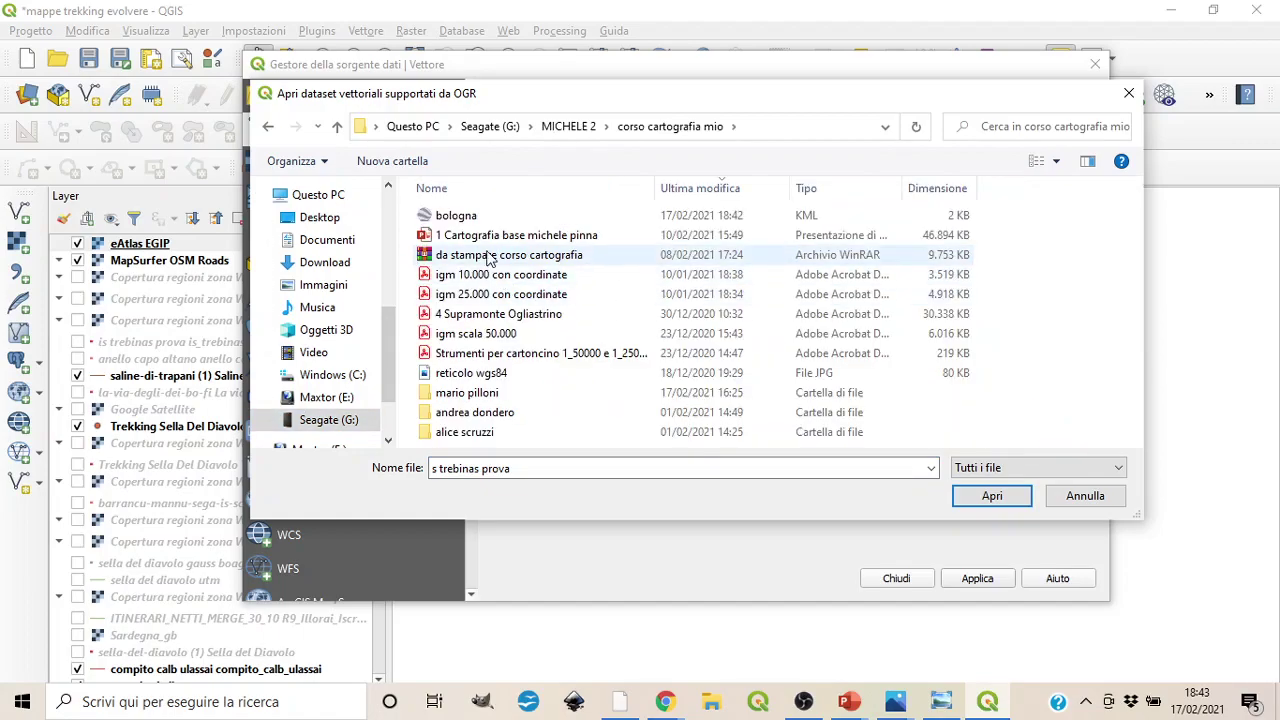
{"action": "left_click", "coordinate": [474, 218]}
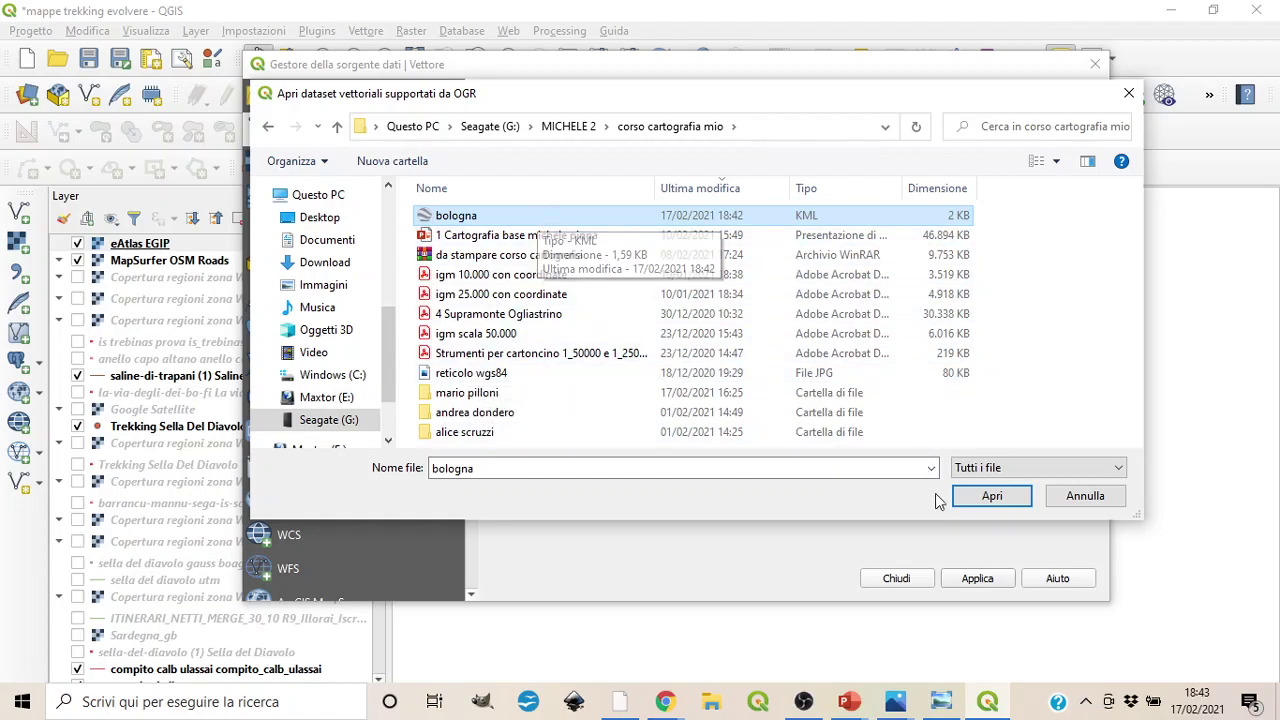
{"action": "left_click", "coordinate": [991, 495]}
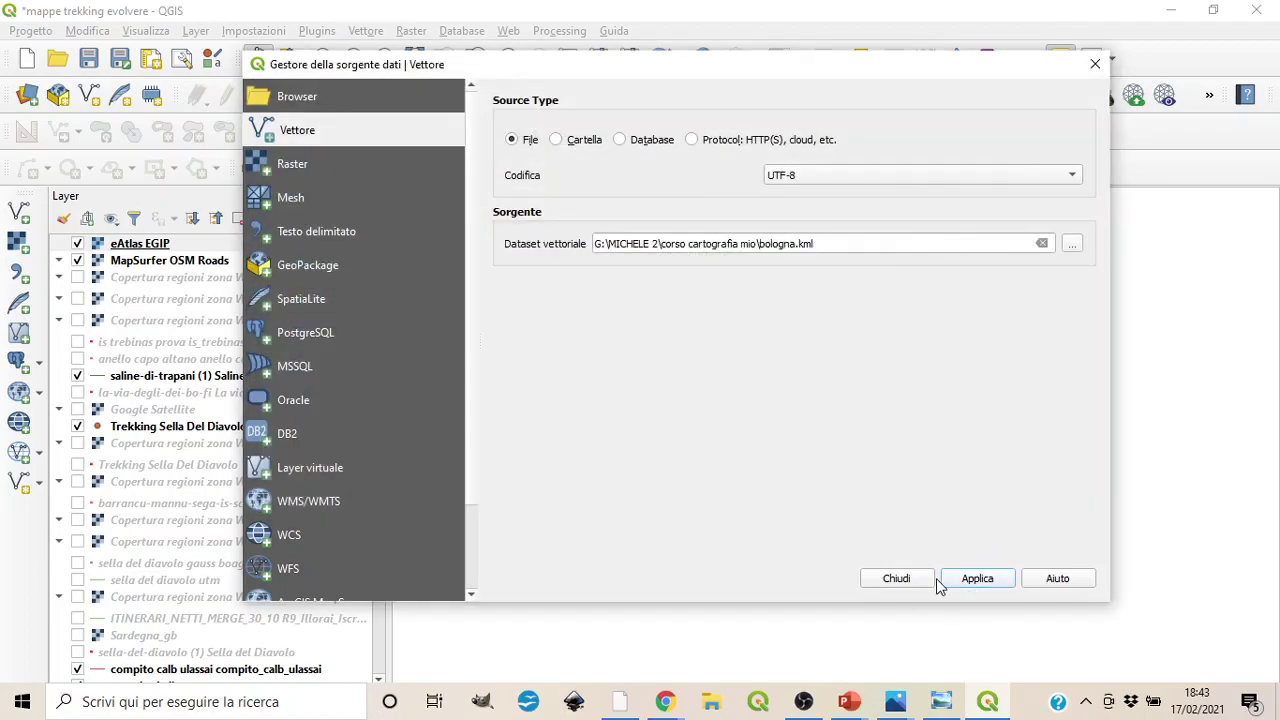
{"action": "left_click", "coordinate": [962, 583]}
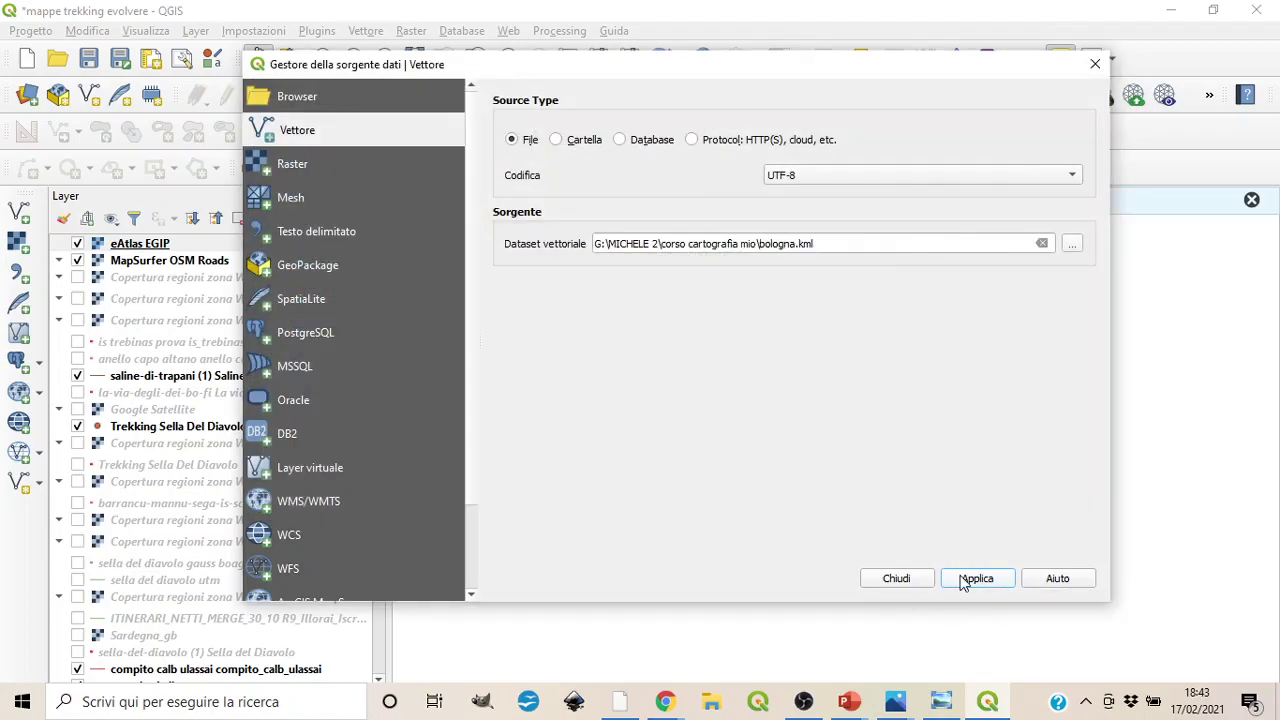
{"action": "left_click", "coordinate": [896, 581]}
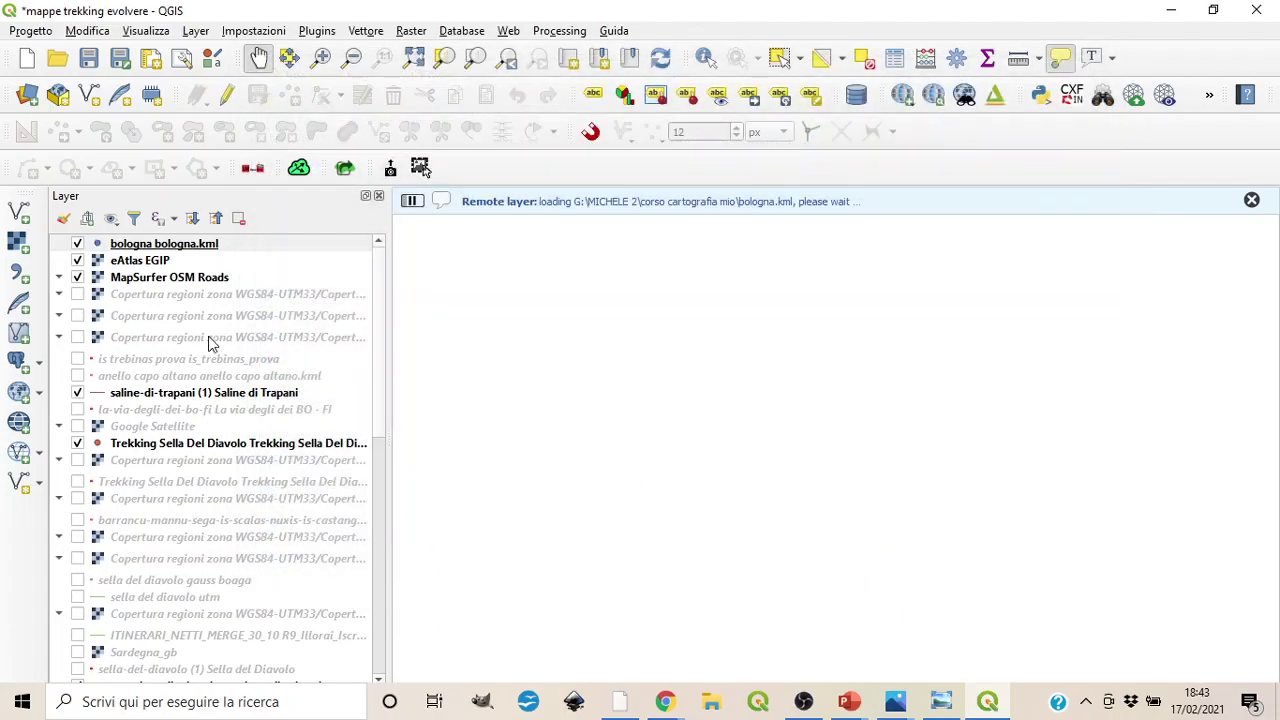
- Zoom the map to the bologna.kml layer
{"action": "left_click", "coordinate": [172, 246]}
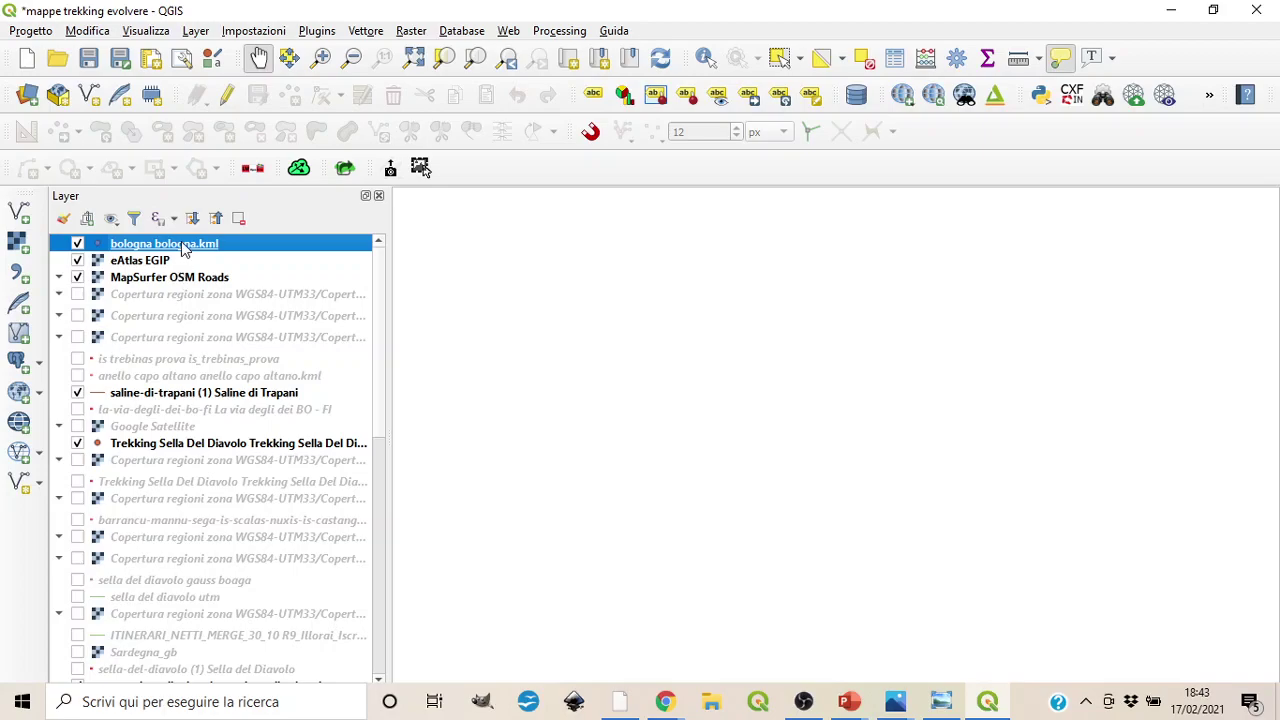
{"action": "mouse_move", "coordinate": [183, 250]}
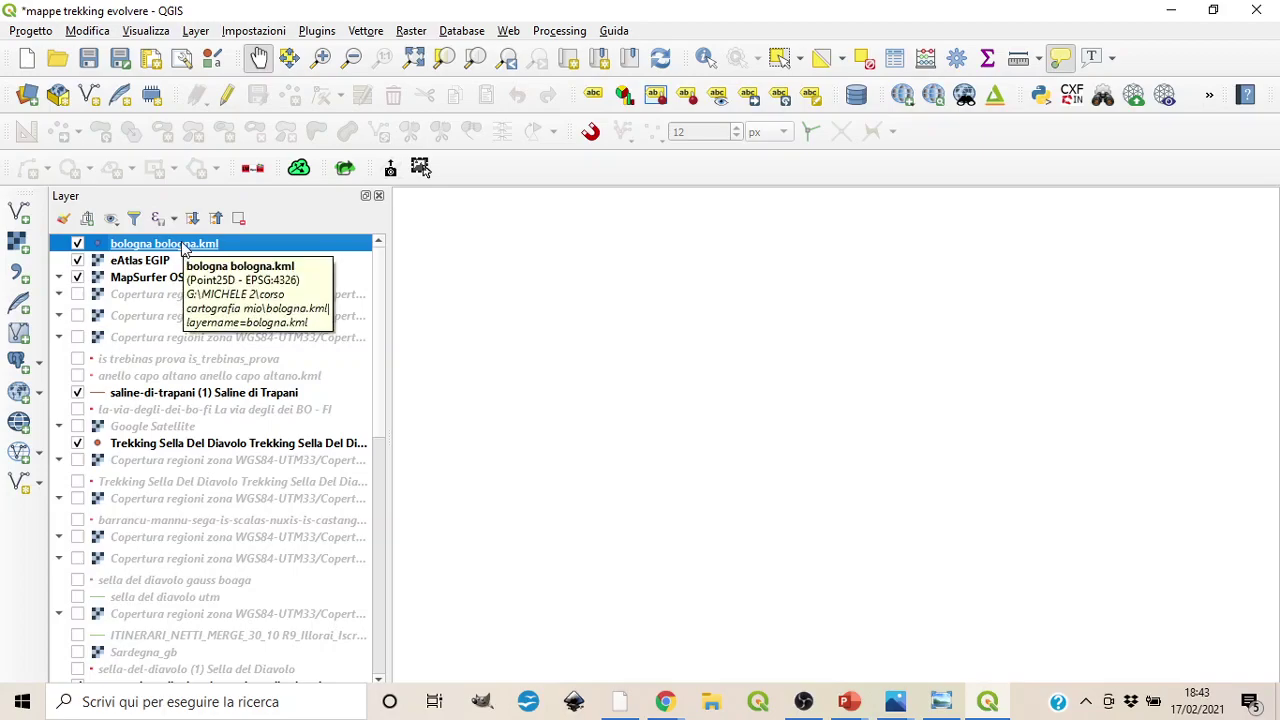
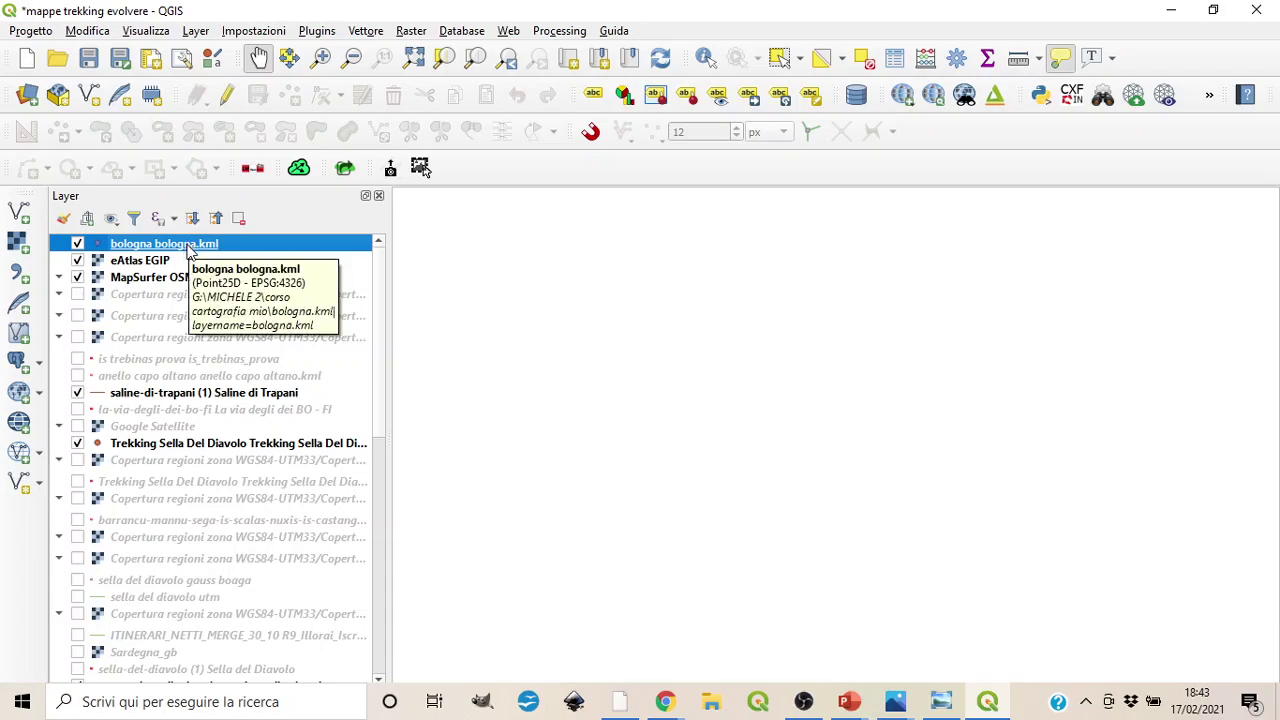
{"action": "right_click", "coordinate": [188, 254]}
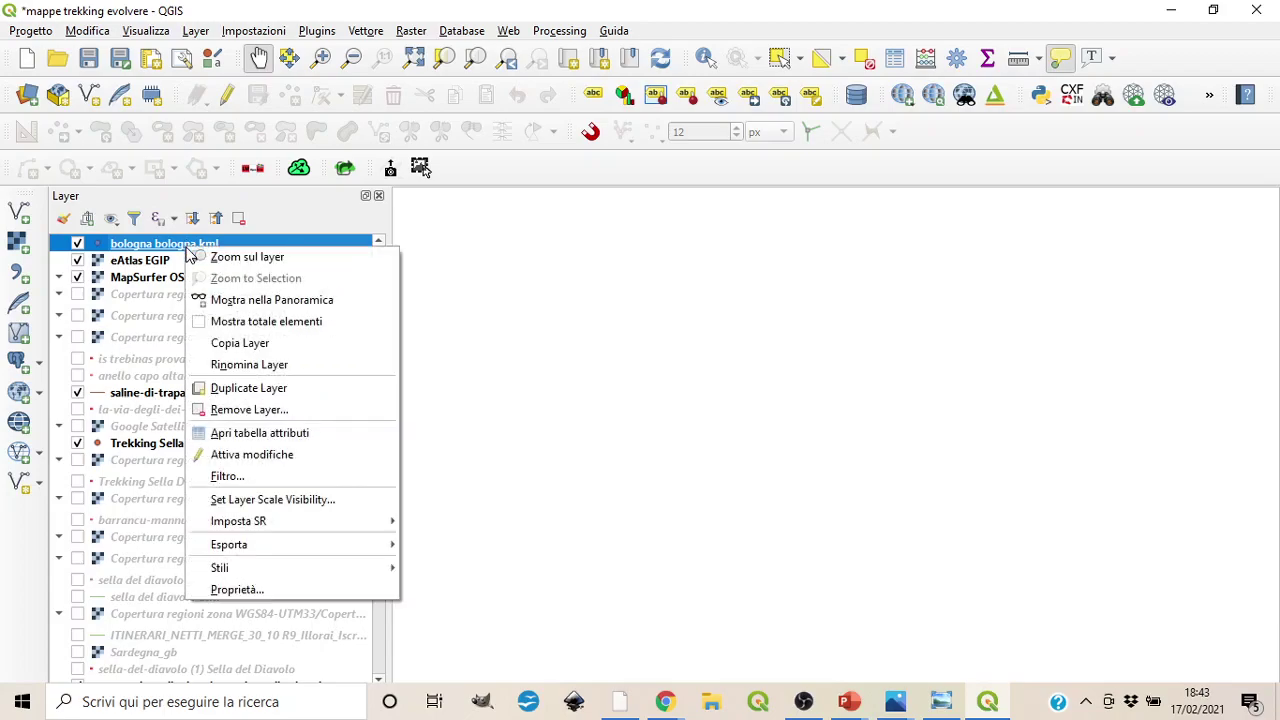
{"action": "left_click", "coordinate": [271, 262]}
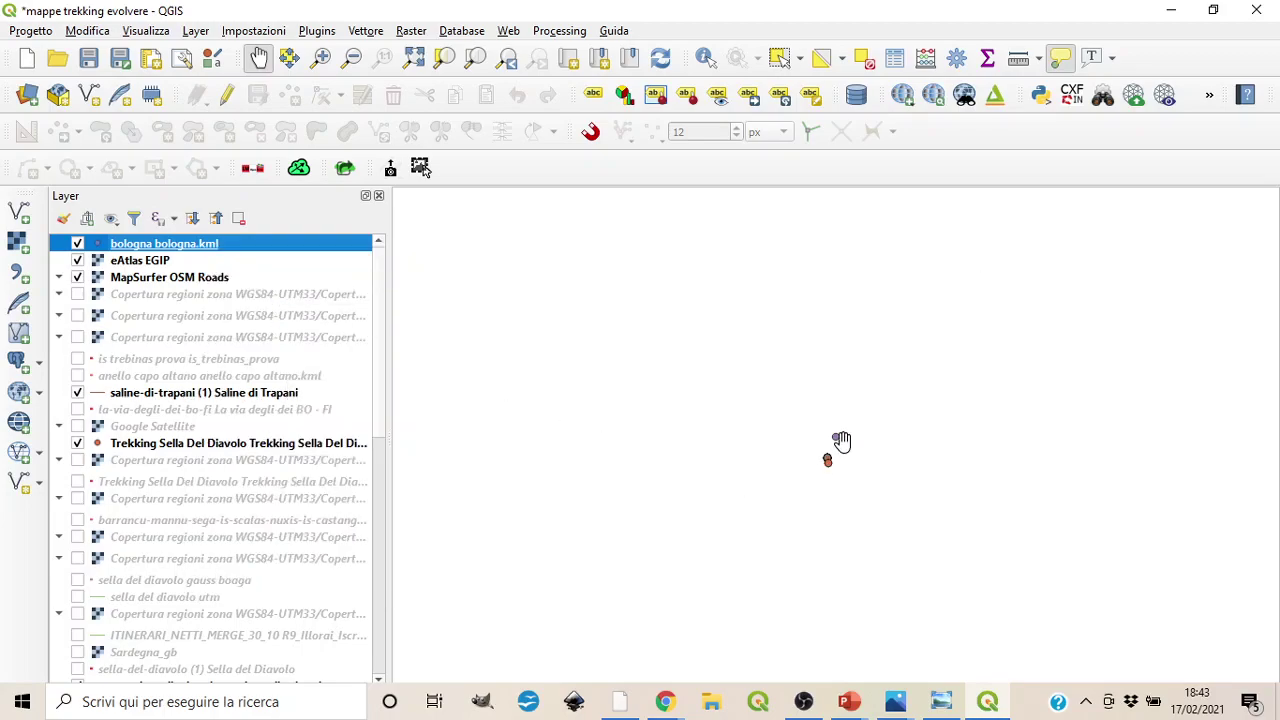
- Show the first "Copertura regioni zona WGS84-UTM33" layer beneath MapSurfer OSM Roads and zoom the map to it
{"action": "left_click", "coordinate": [78, 295]}
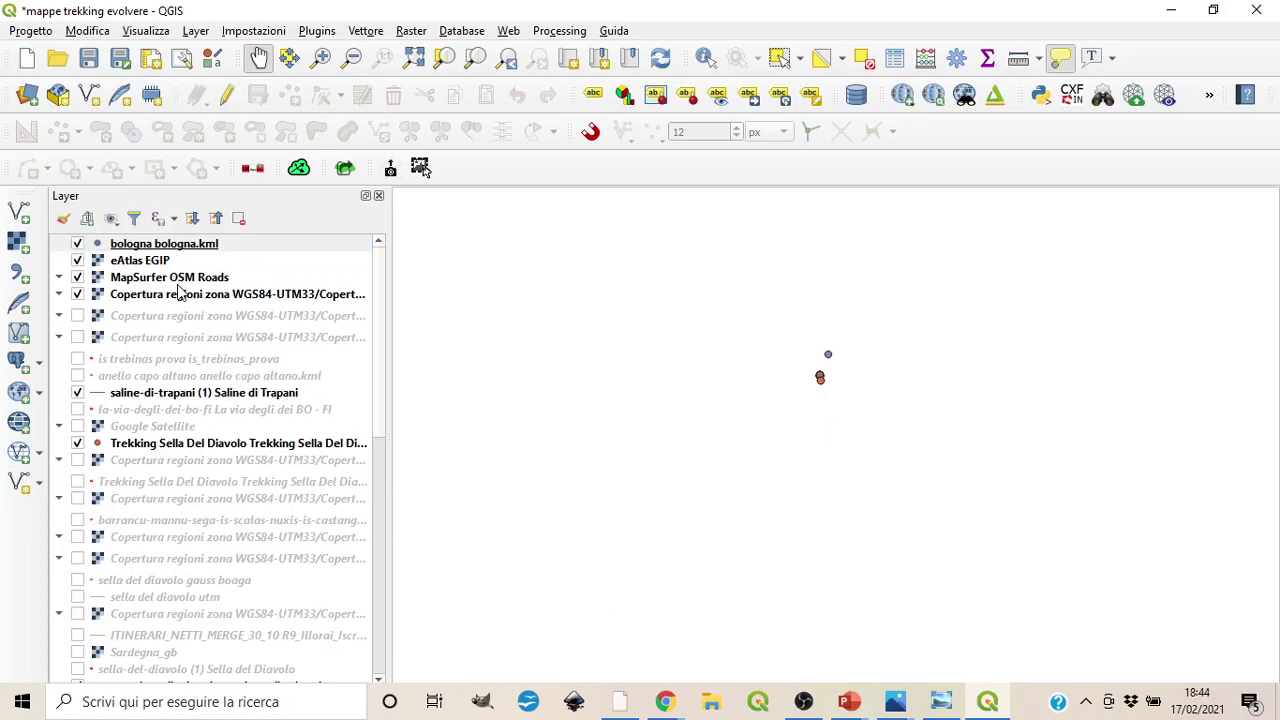
{"action": "right_click", "coordinate": [178, 296]}
{"action": "left_click", "coordinate": [206, 301]}
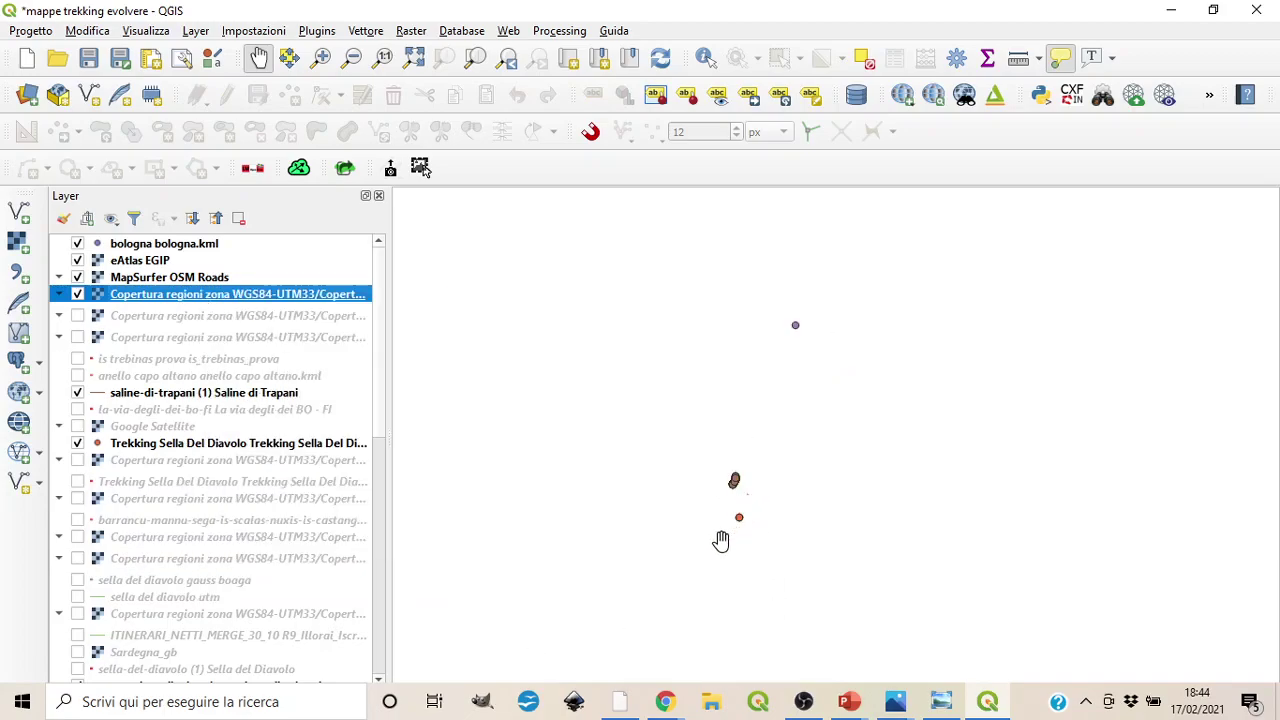
- Refit the window so the status bar is accessible and set the map scale to 1:50000
{"action": "left_click", "coordinate": [1213, 9]}
{"action": "left_click", "coordinate": [758, 29]}
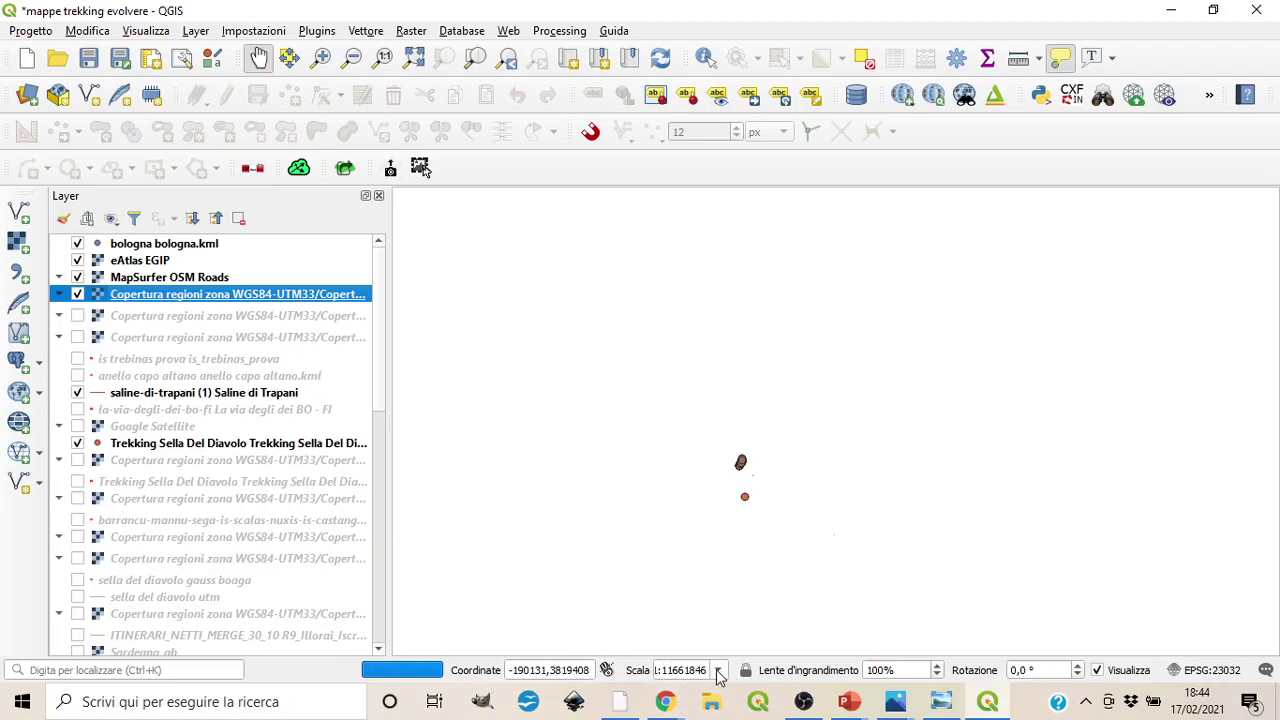
{"action": "left_click", "coordinate": [717, 672]}
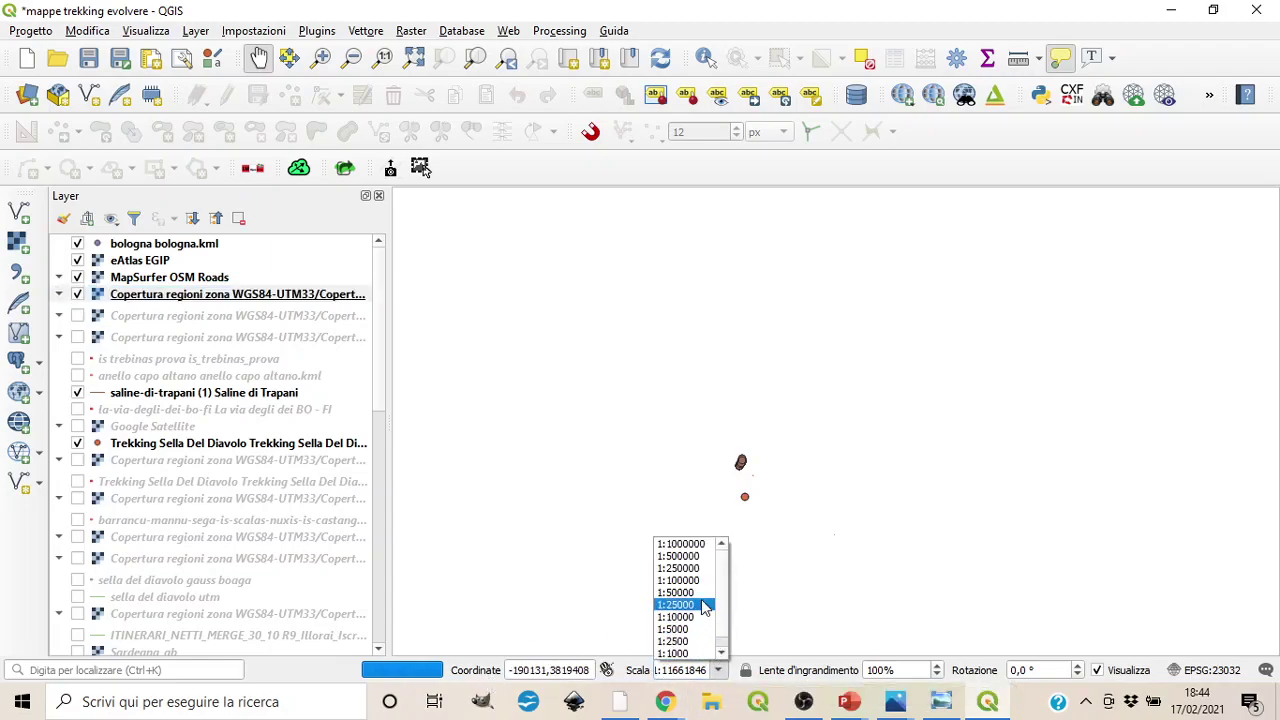
{"action": "left_click", "coordinate": [700, 596]}
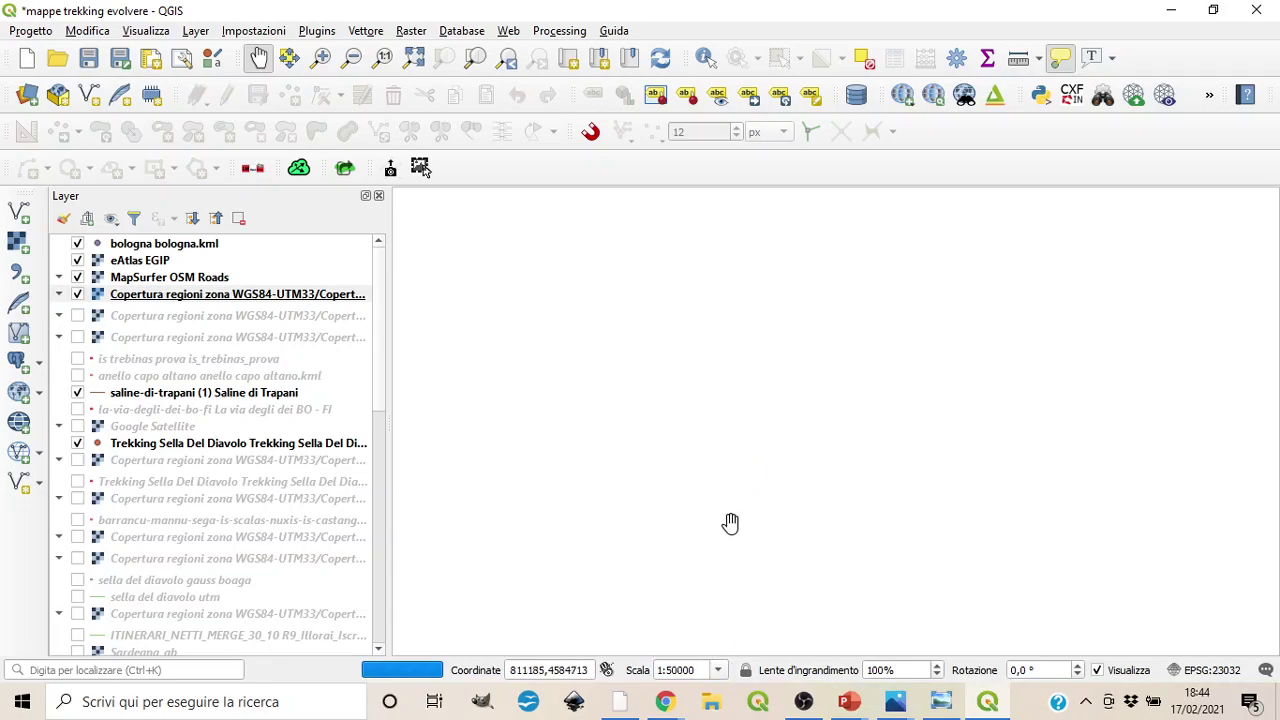
- Hide the eAtlas EGIP and MapSurfer OSM Roads layers and zoom the map to the bologna.kml layer
{"action": "left_click", "coordinate": [77, 260]}
{"action": "left_click", "coordinate": [97, 294]}
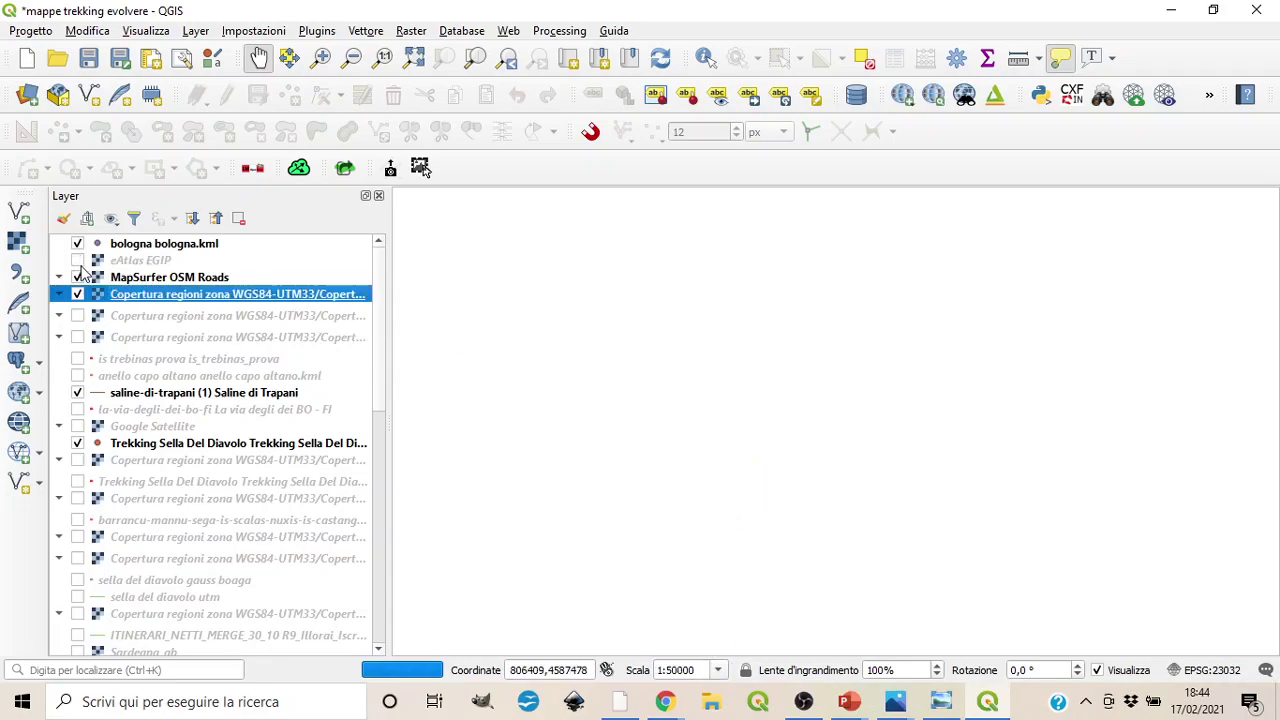
{"action": "left_click", "coordinate": [77, 277]}
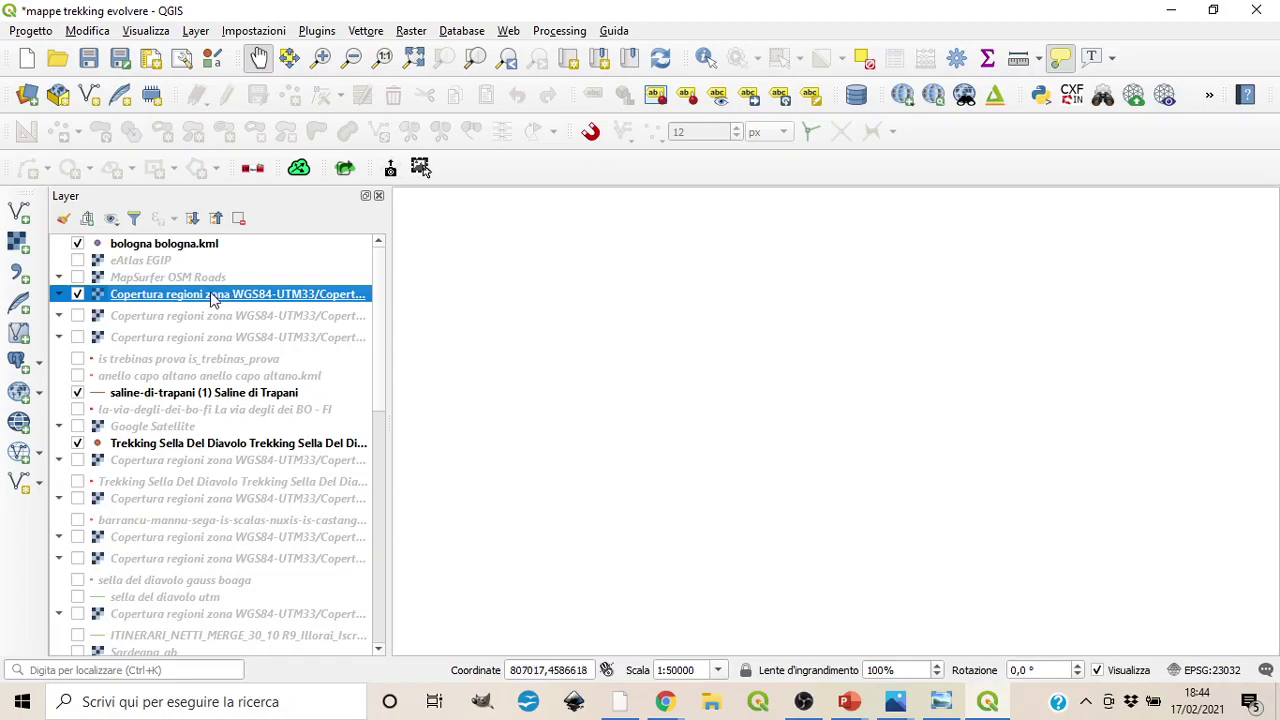
{"action": "right_click", "coordinate": [193, 252]}
{"action": "left_click", "coordinate": [240, 255]}
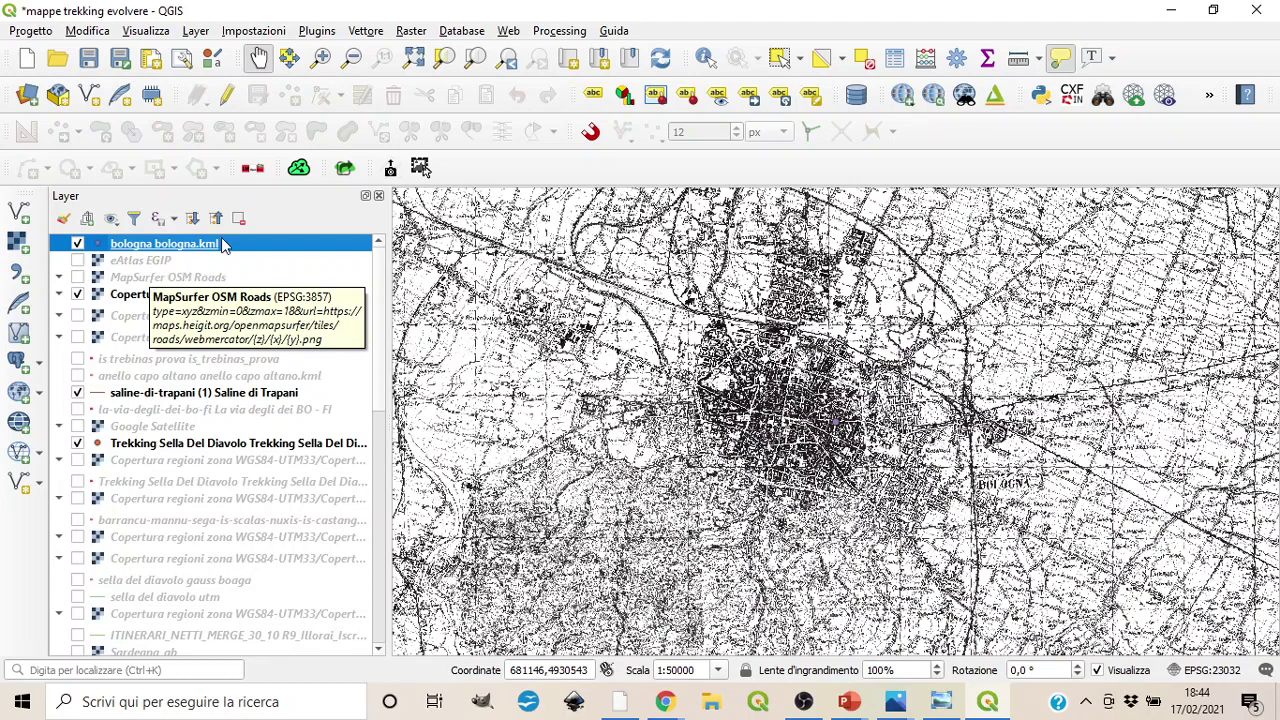
- Remove the eAtlas EGIP and MapSurfer OSM Roads layers from the project
{"action": "right_click", "coordinate": [127, 262]}
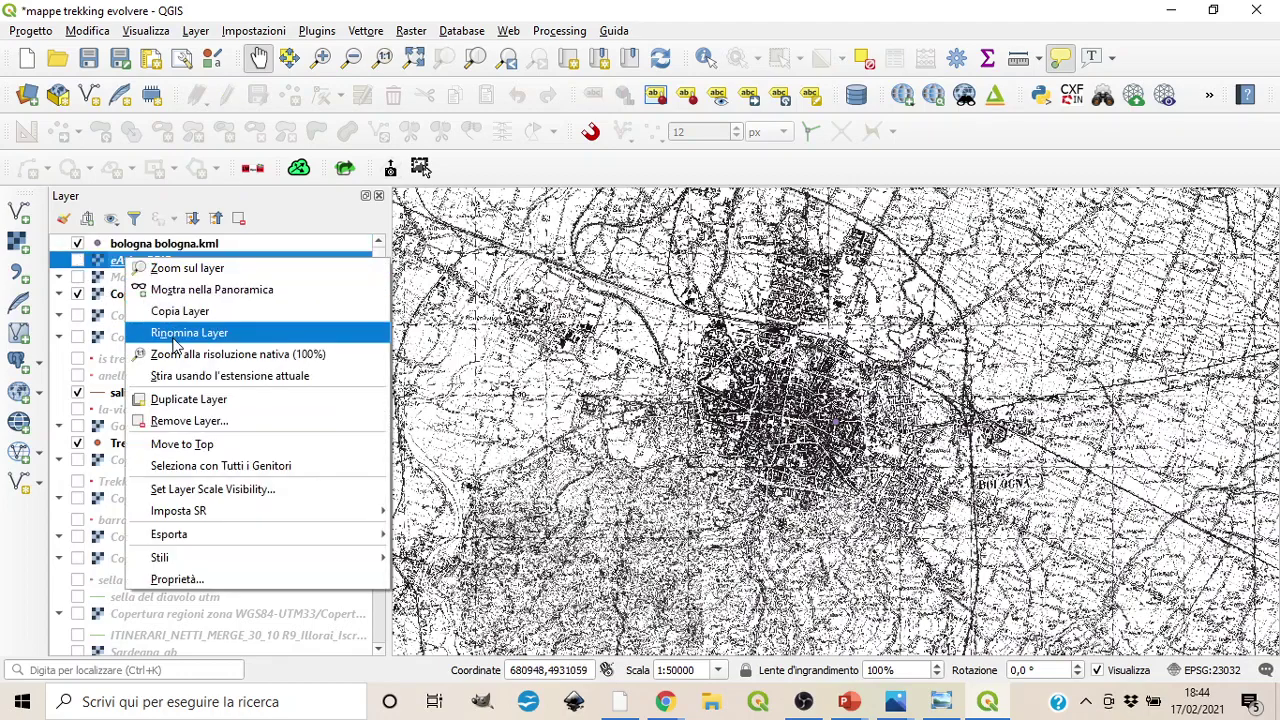
{"action": "left_click", "coordinate": [189, 421]}
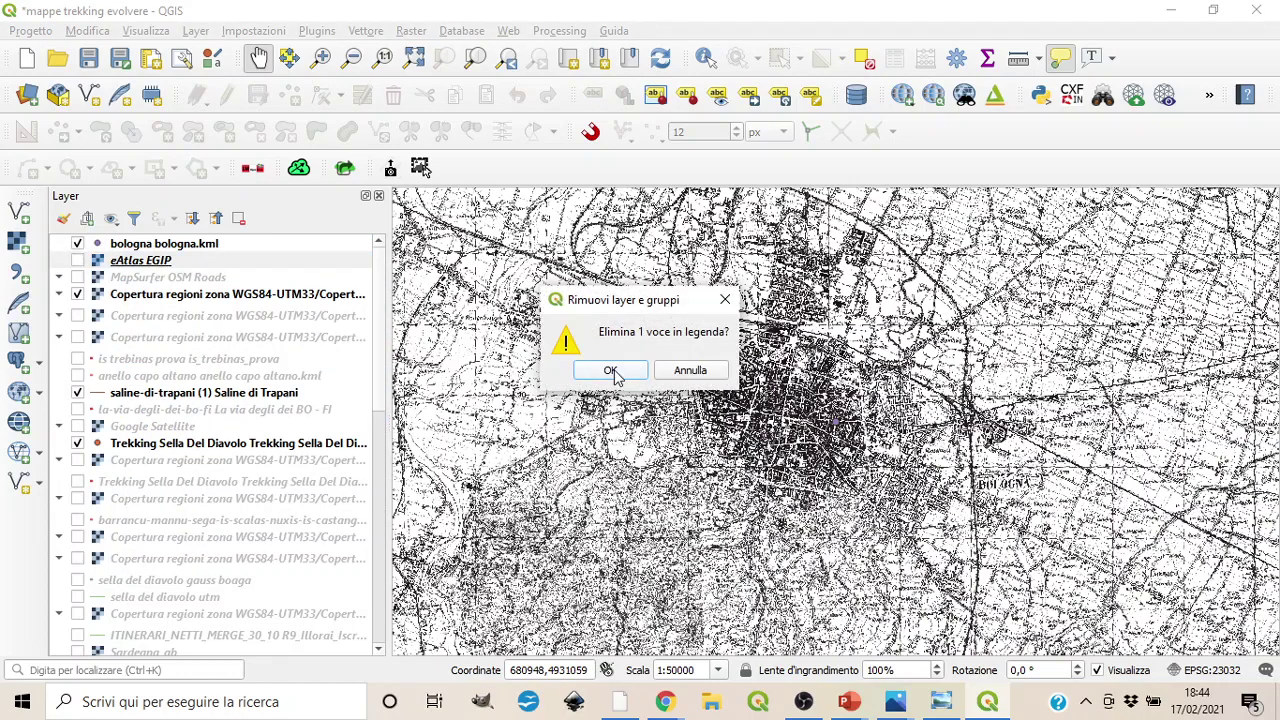
{"action": "left_click", "coordinate": [610, 372]}
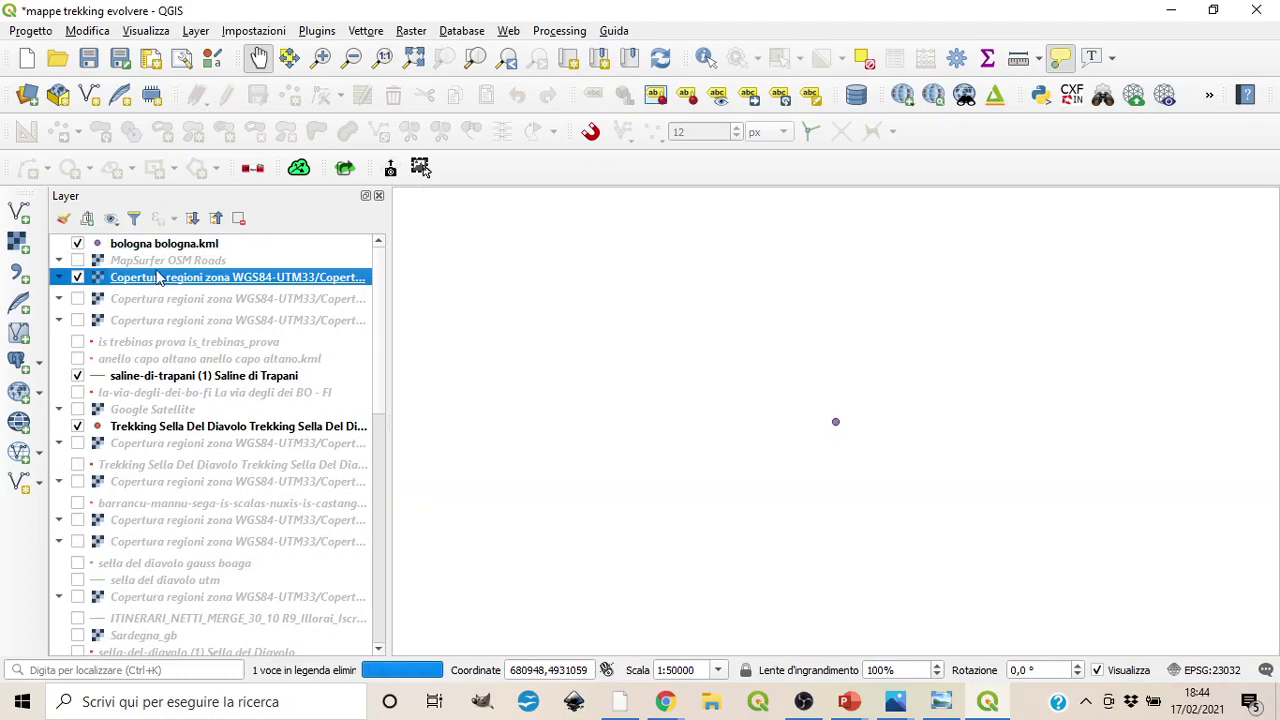
{"action": "right_click", "coordinate": [159, 262]}
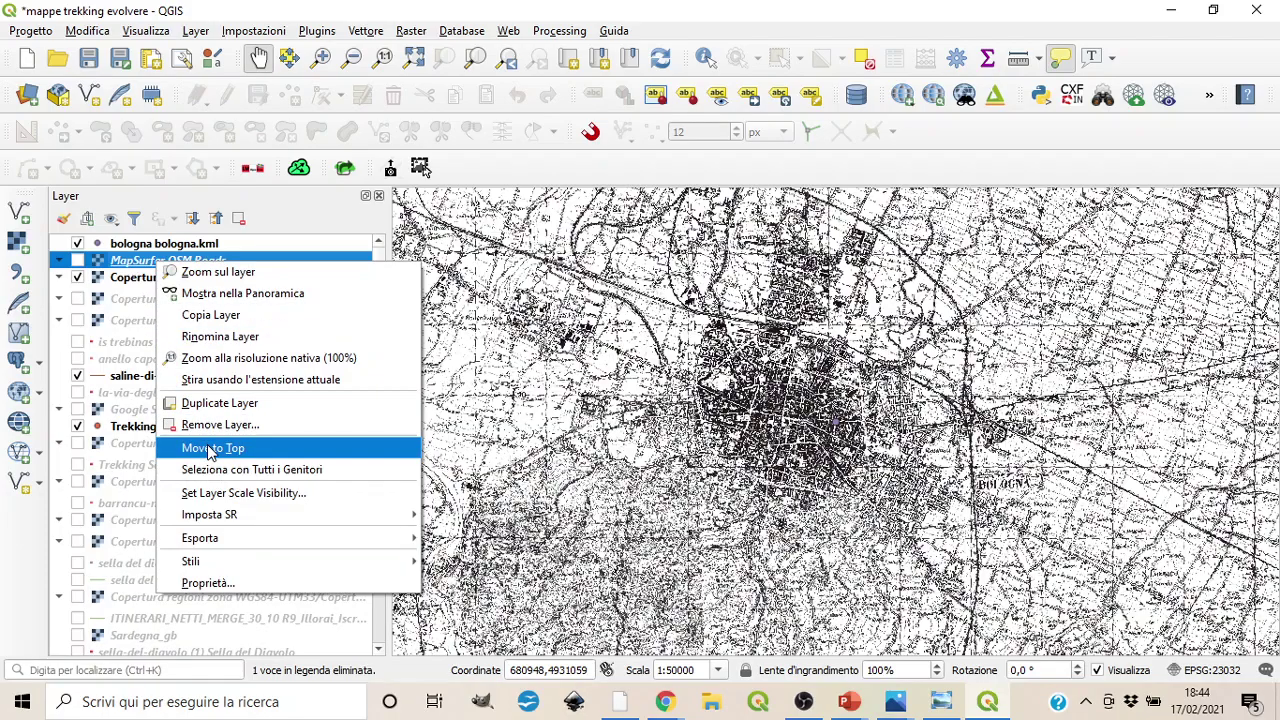
{"action": "left_click", "coordinate": [214, 424]}
{"action": "left_click", "coordinate": [608, 369]}
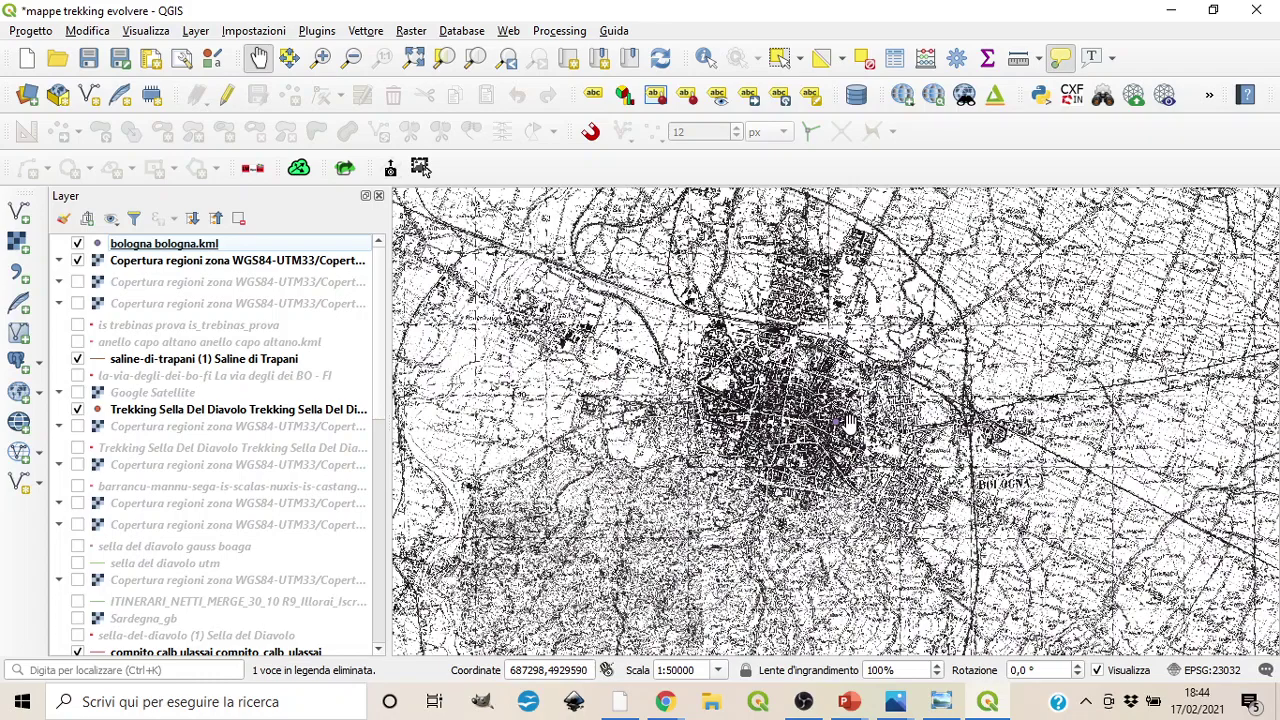
- Examine how the topographic basemap displays around the bologna point at scales from 1:12500 to 1:1600000
{"action": "scroll", "coordinate": [852, 424], "scroll_direction": "up", "scroll_amount": 2}
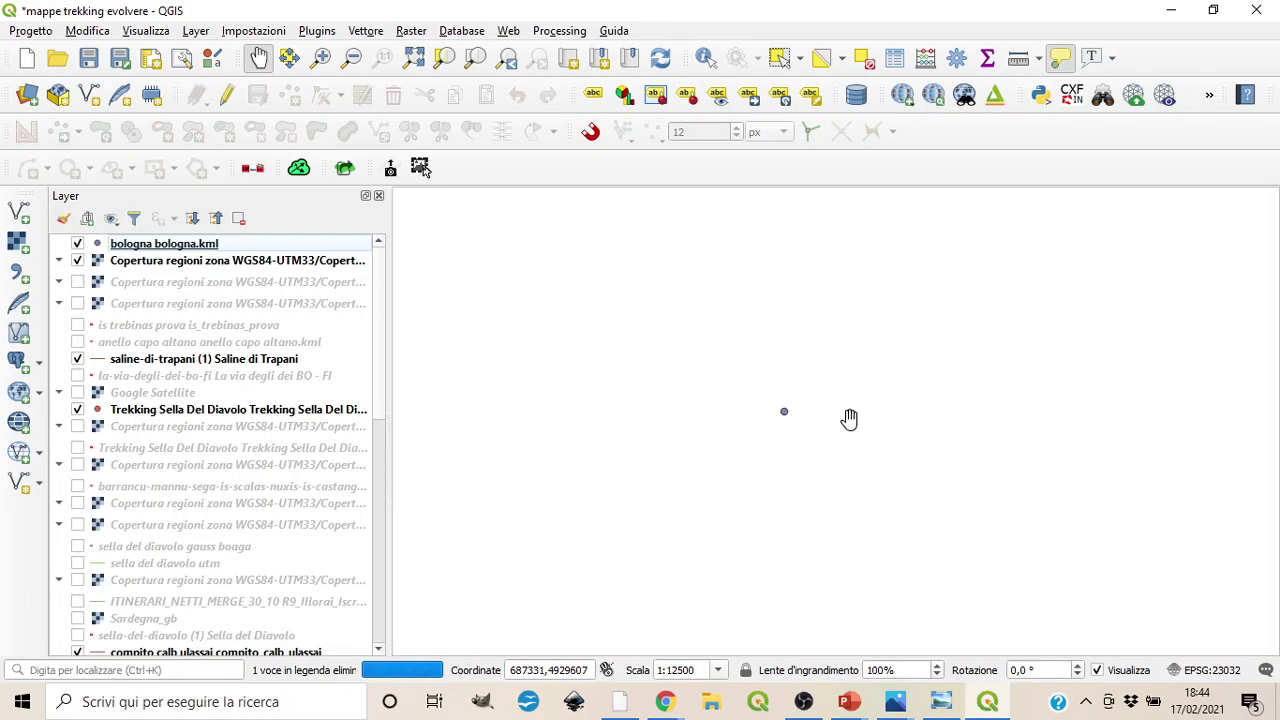
{"action": "scroll", "coordinate": [847, 416], "scroll_direction": "down", "scroll_amount": 1}
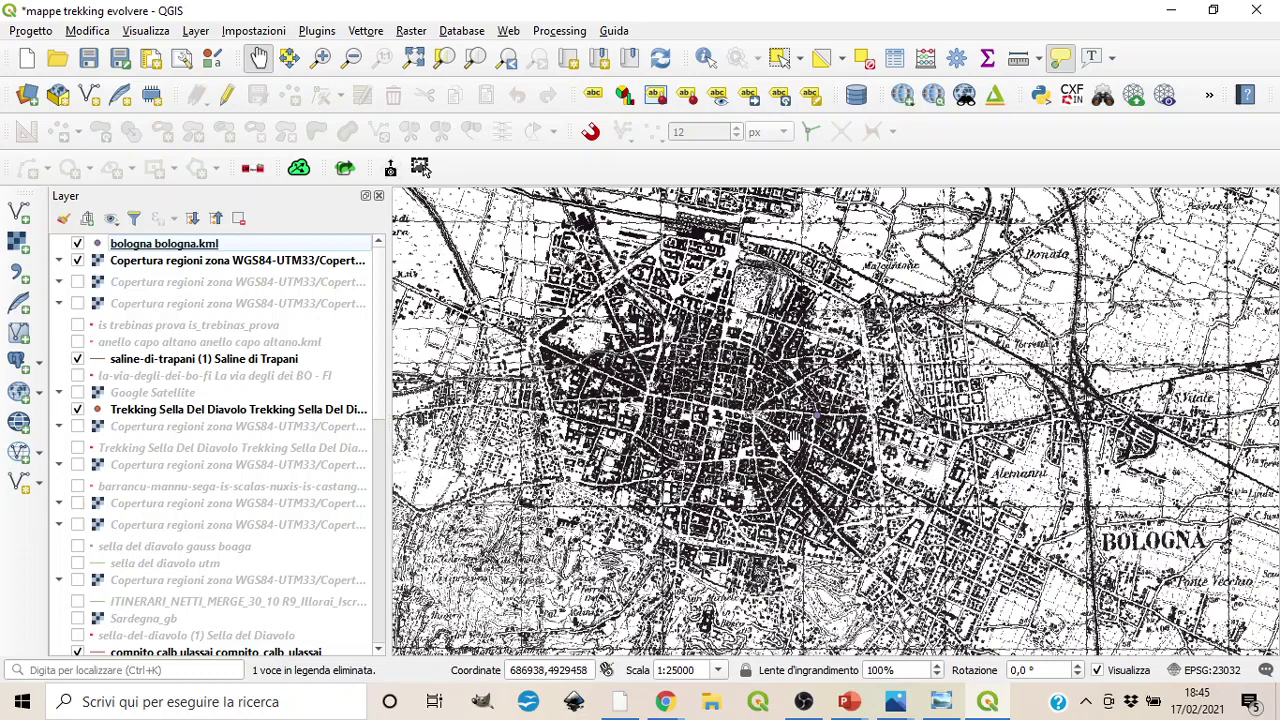
{"action": "scroll", "coordinate": [793, 443], "scroll_direction": "down", "scroll_amount": 6}
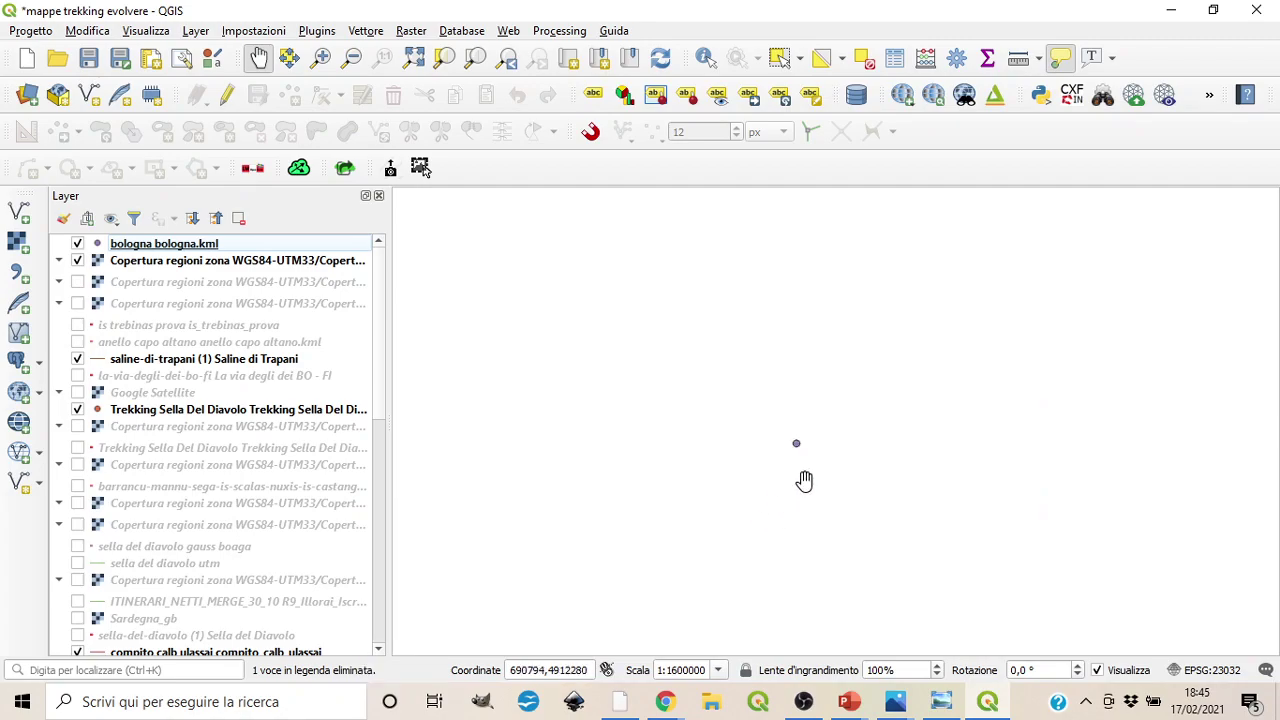
- Review the source information and coordinate reference system of the first "Copertura regioni zona WGS84-UTM33" layer
{"action": "left_click", "coordinate": [143, 264]}
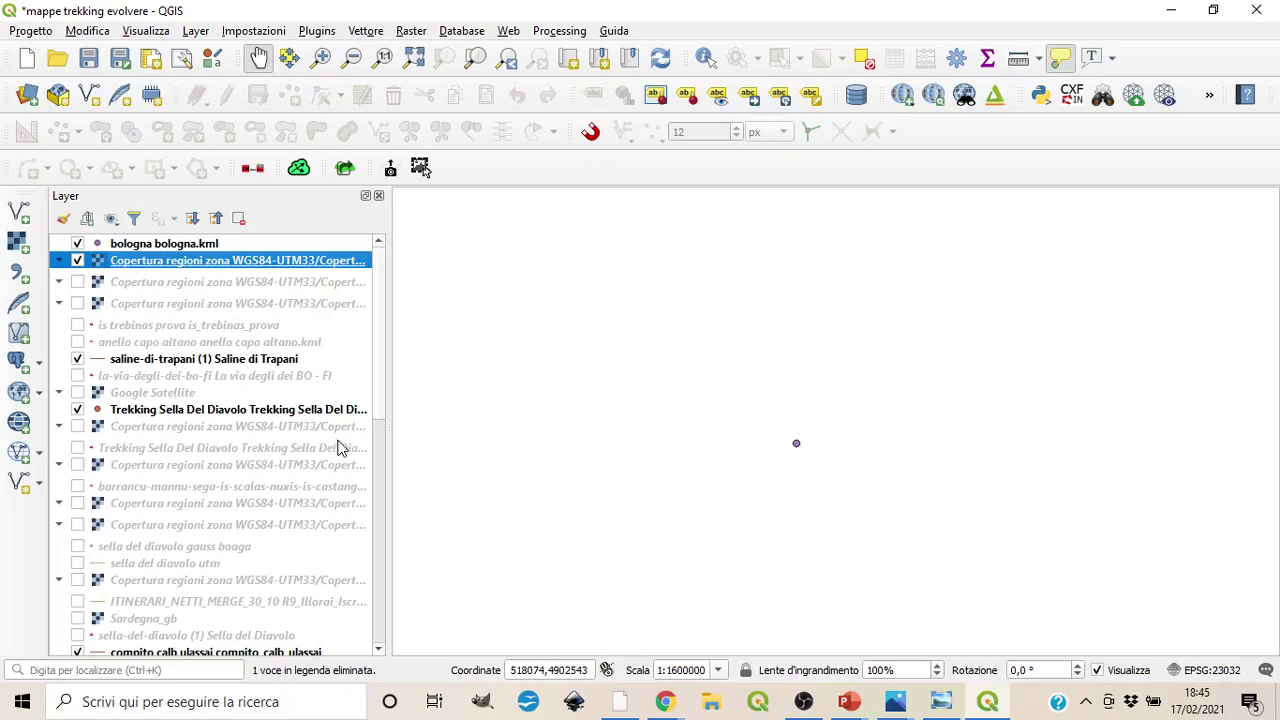
{"action": "double_click", "coordinate": [288, 306]}
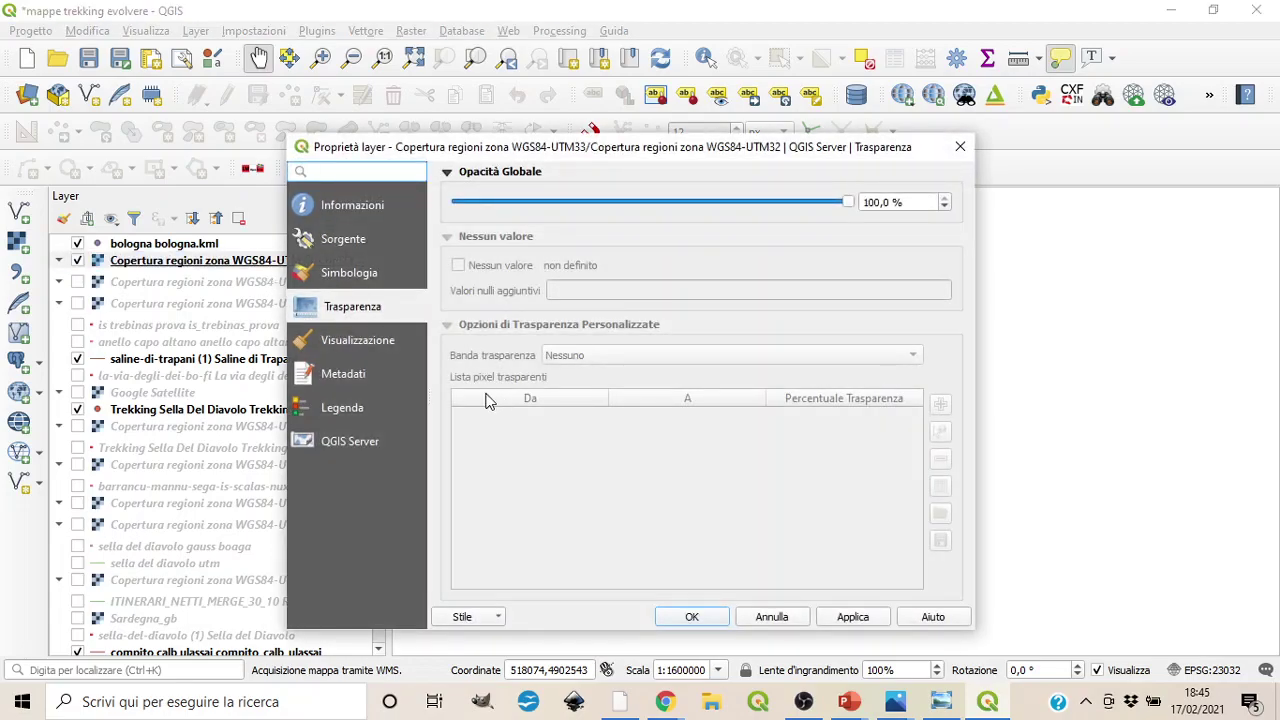
{"action": "left_click", "coordinate": [339, 205]}
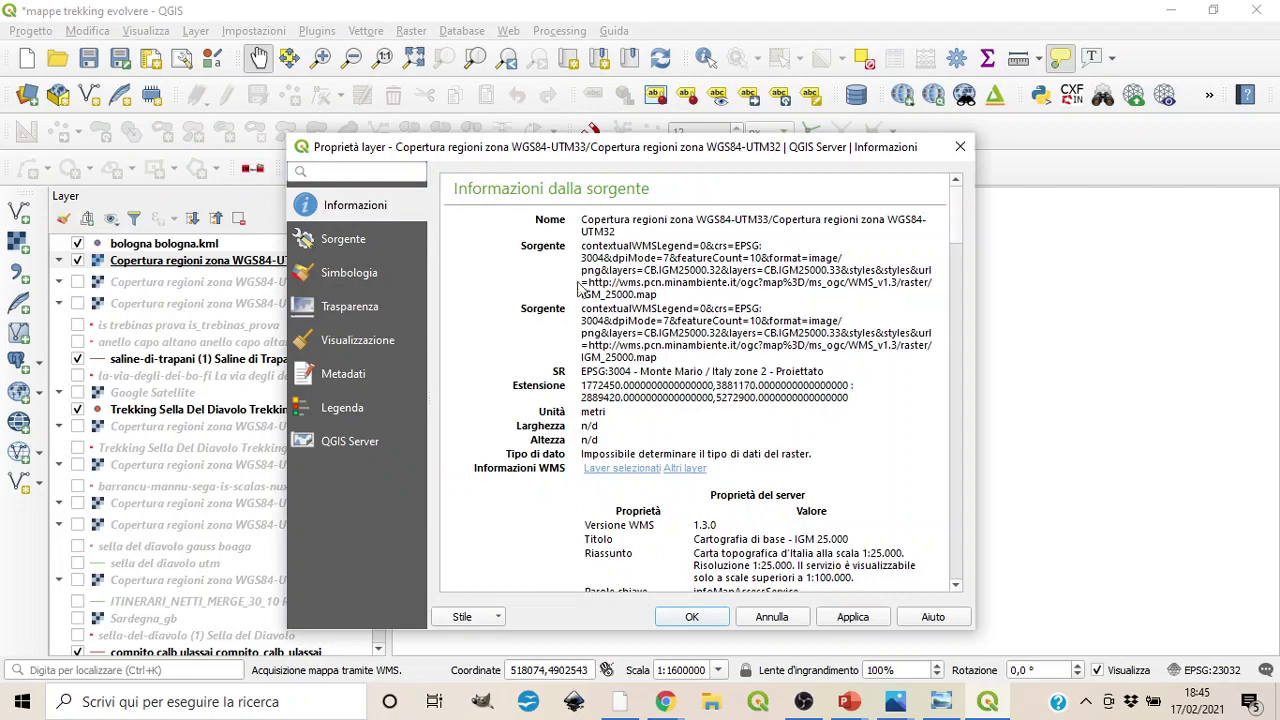
{"action": "left_click", "coordinate": [357, 240]}
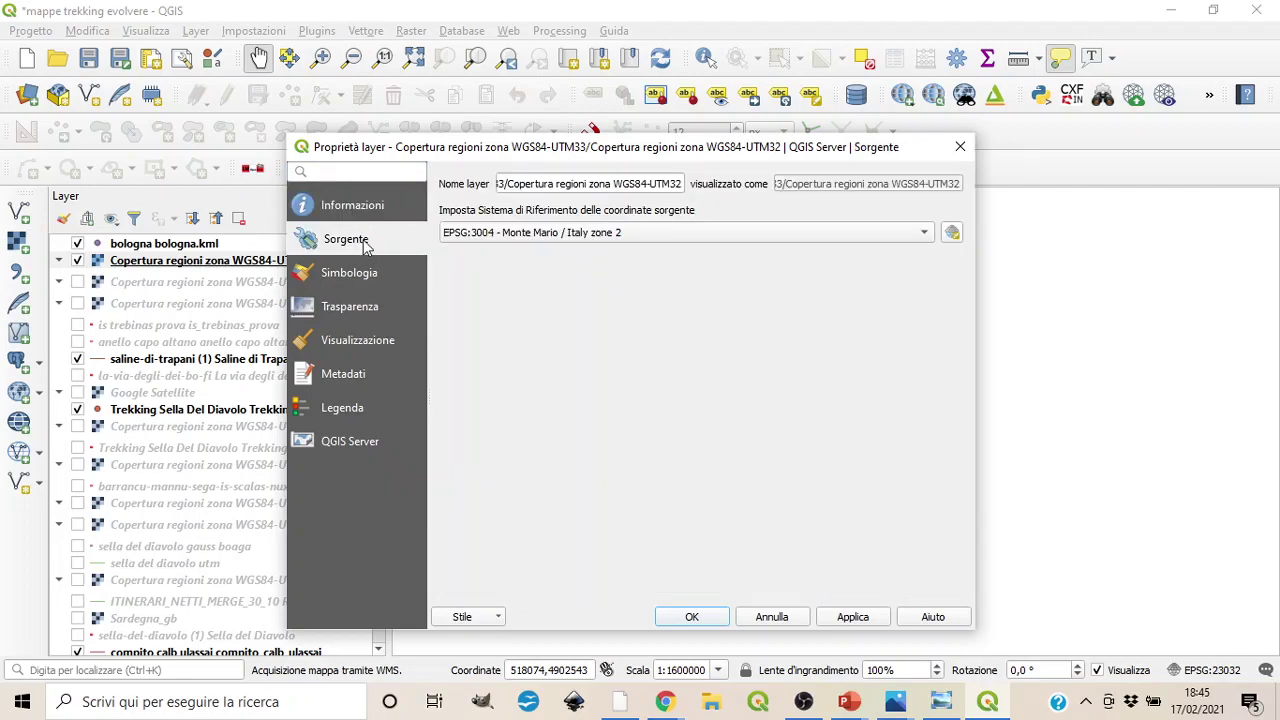
{"action": "left_click", "coordinate": [358, 210]}
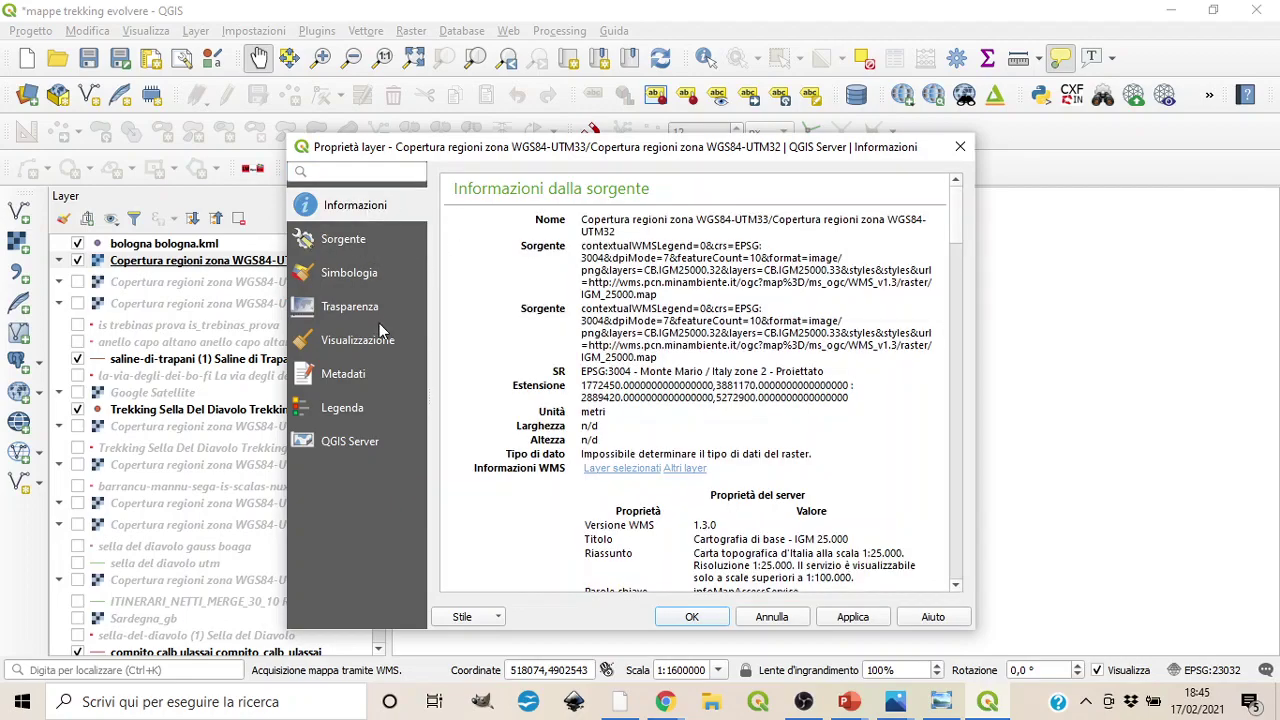
{"action": "left_click", "coordinate": [960, 146]}
- Enable scale-dependent visibility on the first "Copertura regioni zona WGS84-UTM33" layer with a minimum scale of 1:25000
{"action": "right_click", "coordinate": [118, 258]}
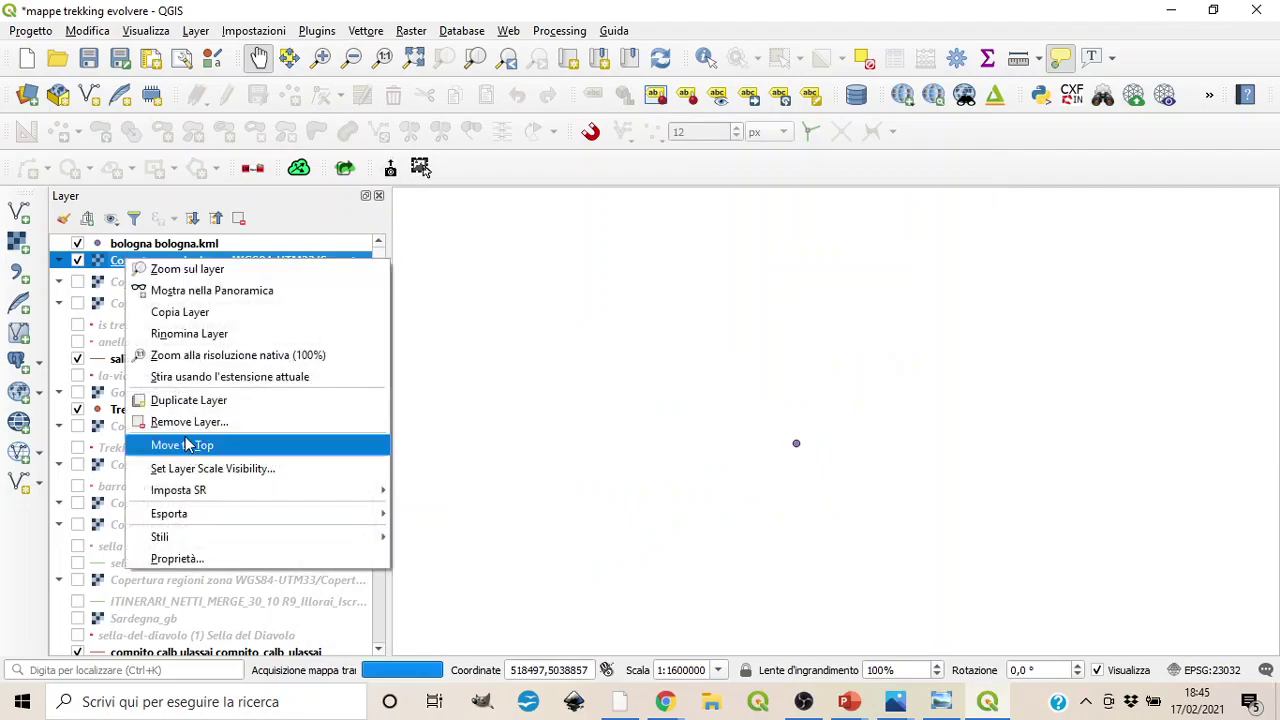
{"action": "left_click", "coordinate": [552, 394]}
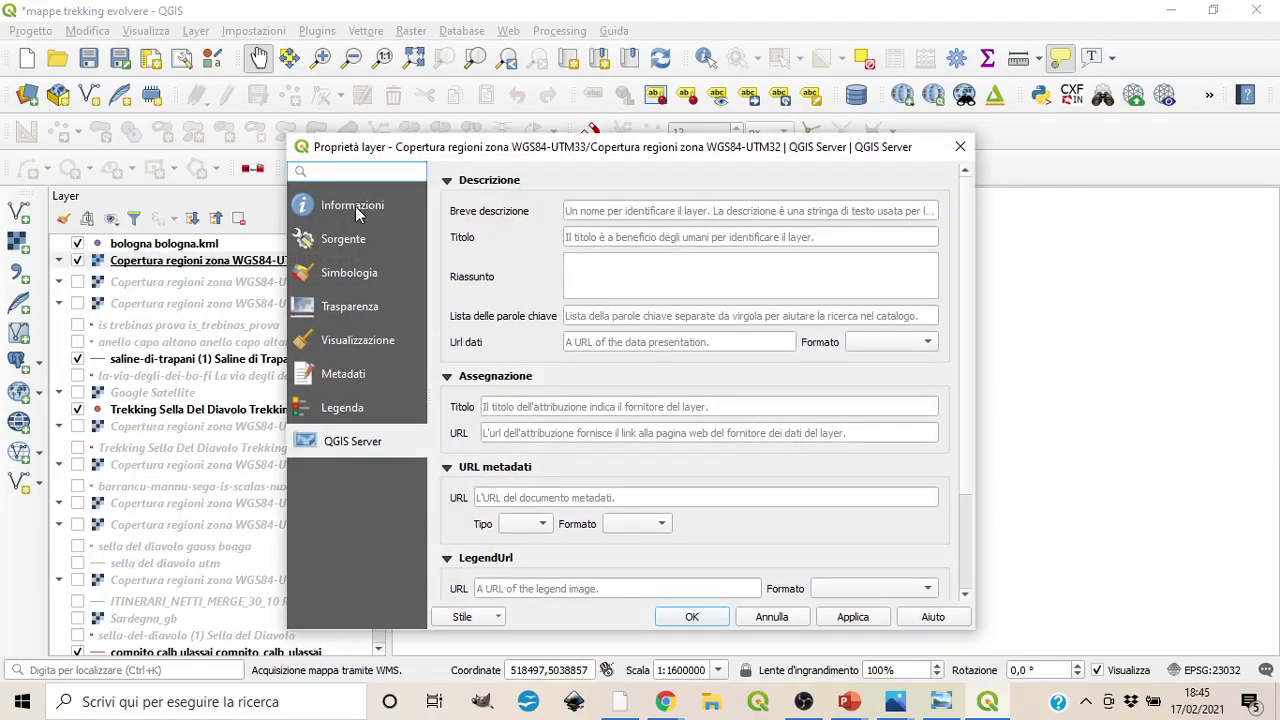
{"action": "left_click", "coordinate": [363, 273]}
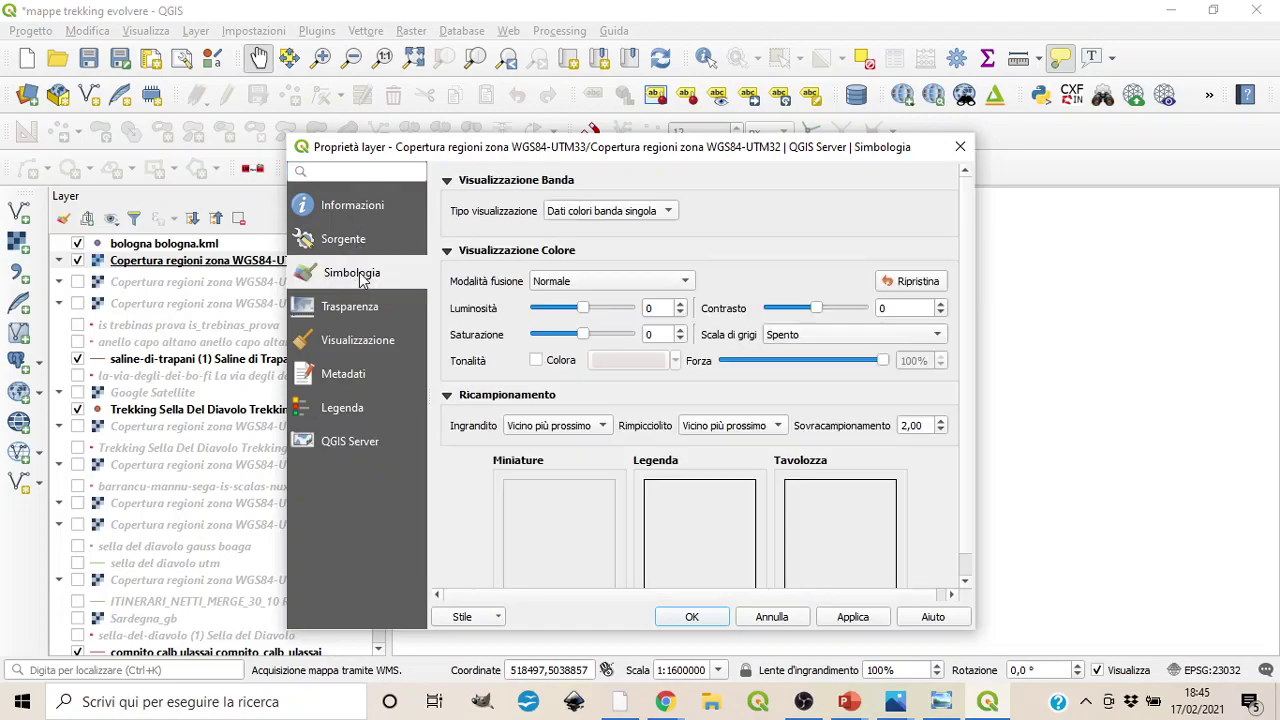
{"action": "scroll", "coordinate": [650, 355], "scroll_direction": "down", "scroll_amount": 1}
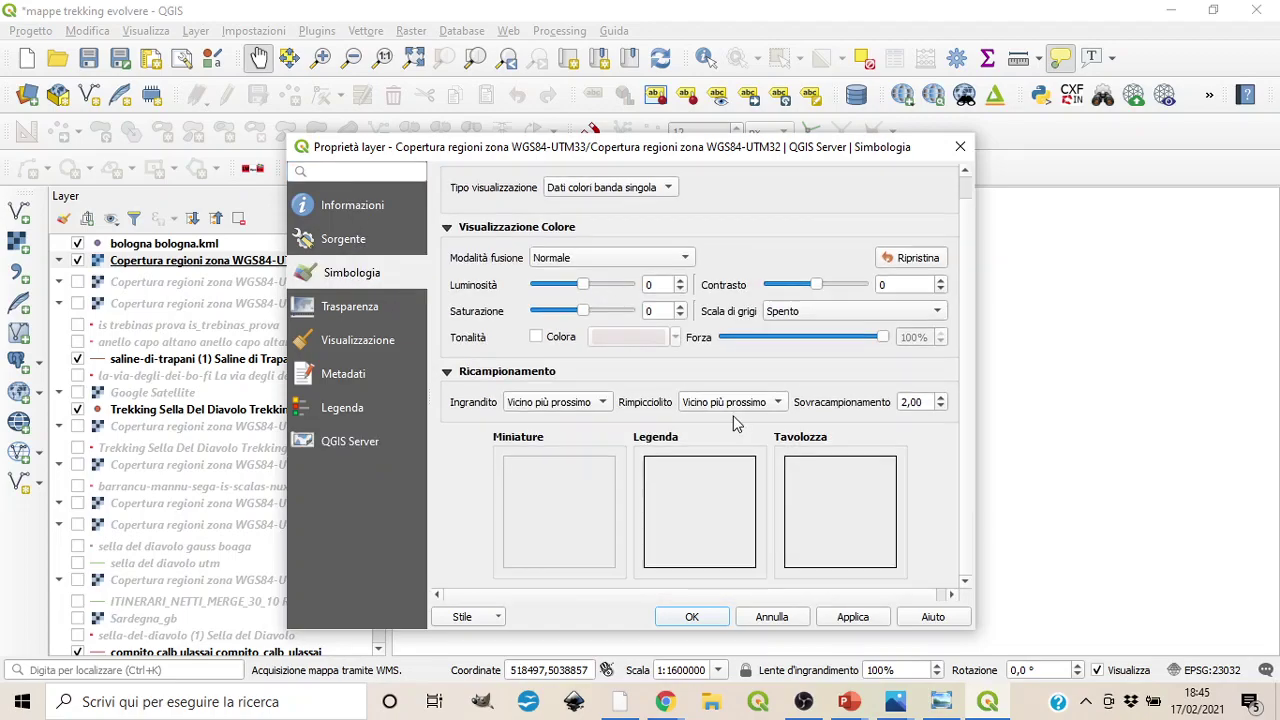
{"action": "left_click", "coordinate": [385, 342]}
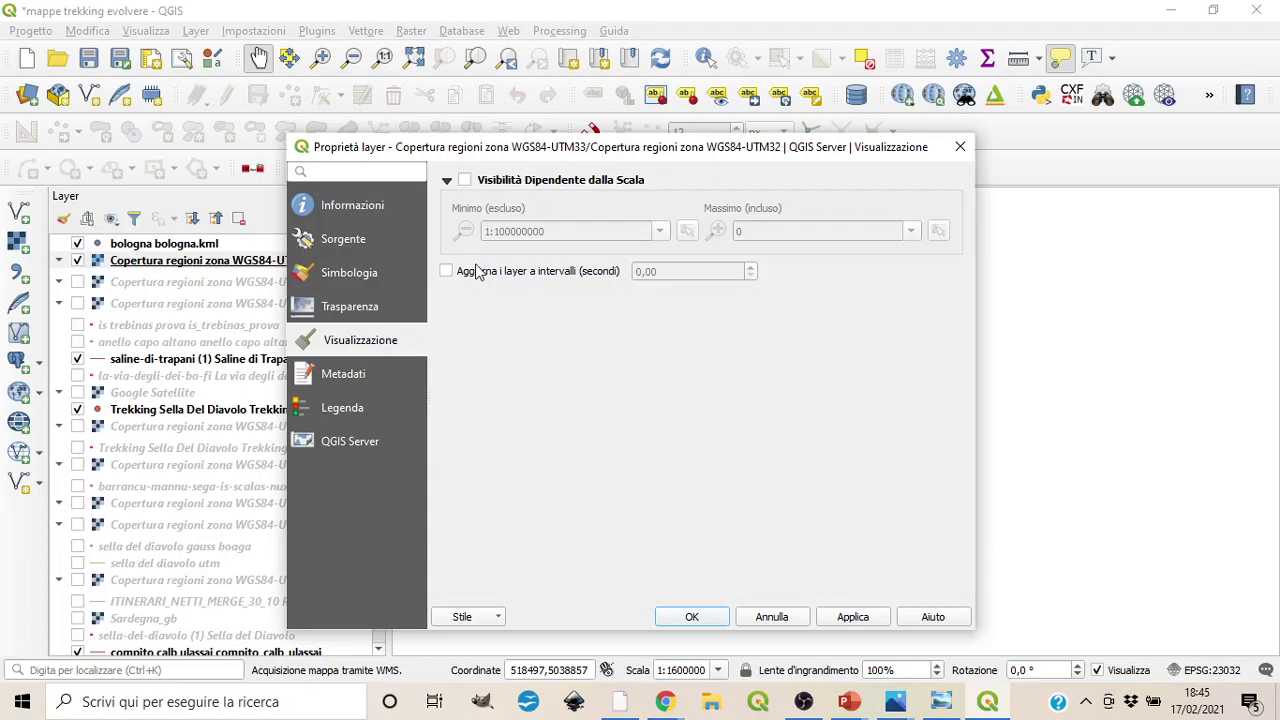
{"action": "left_click", "coordinate": [465, 180]}
{"action": "left_click", "coordinate": [660, 232]}
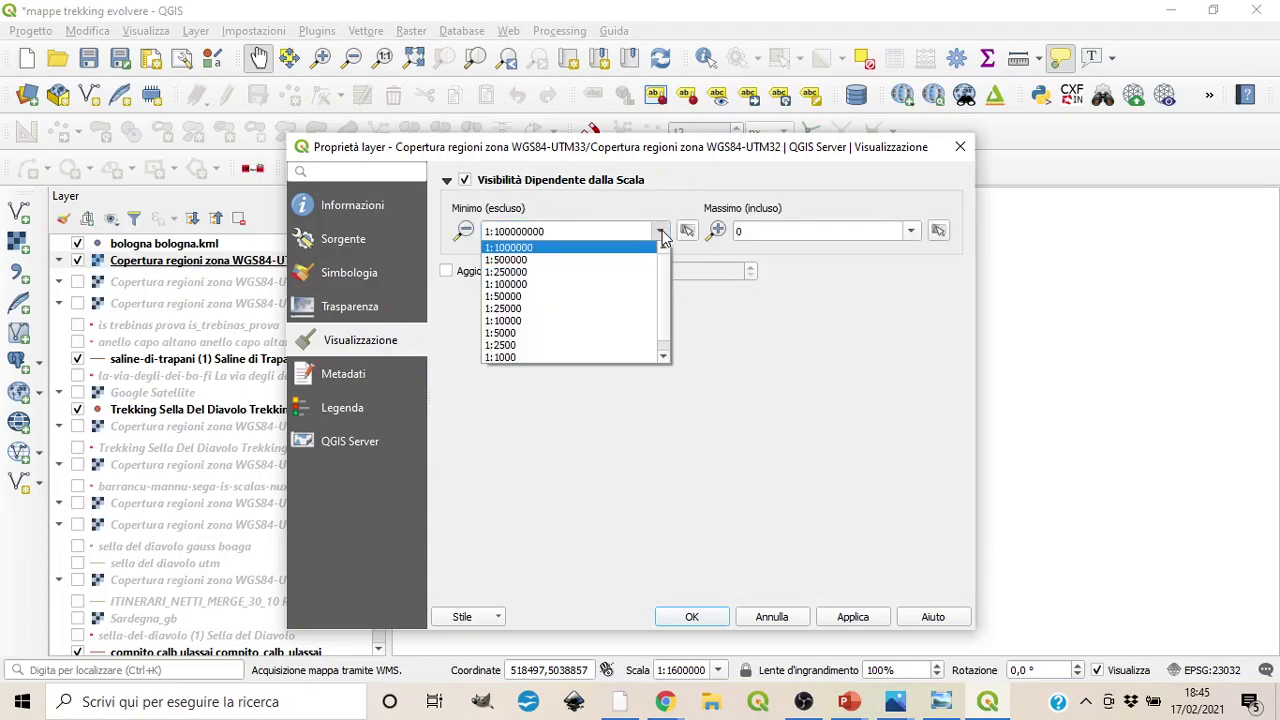
{"action": "left_click", "coordinate": [620, 309]}
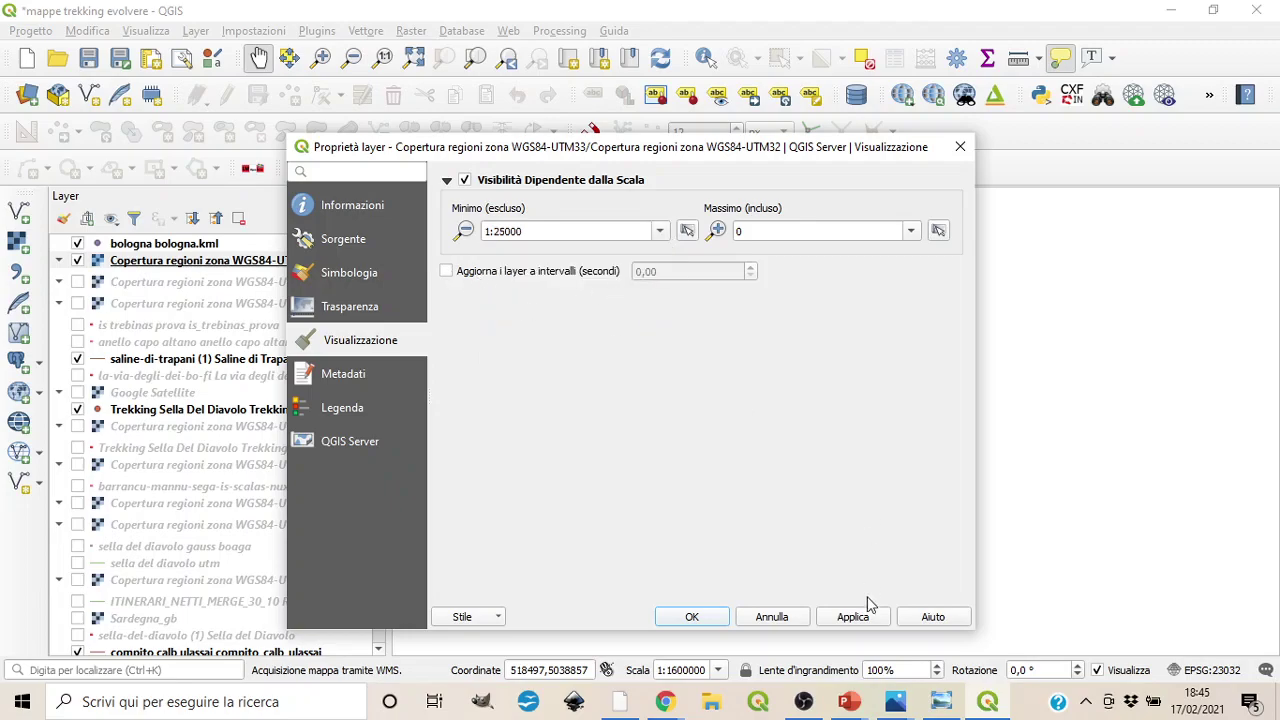
{"action": "left_click", "coordinate": [690, 612]}
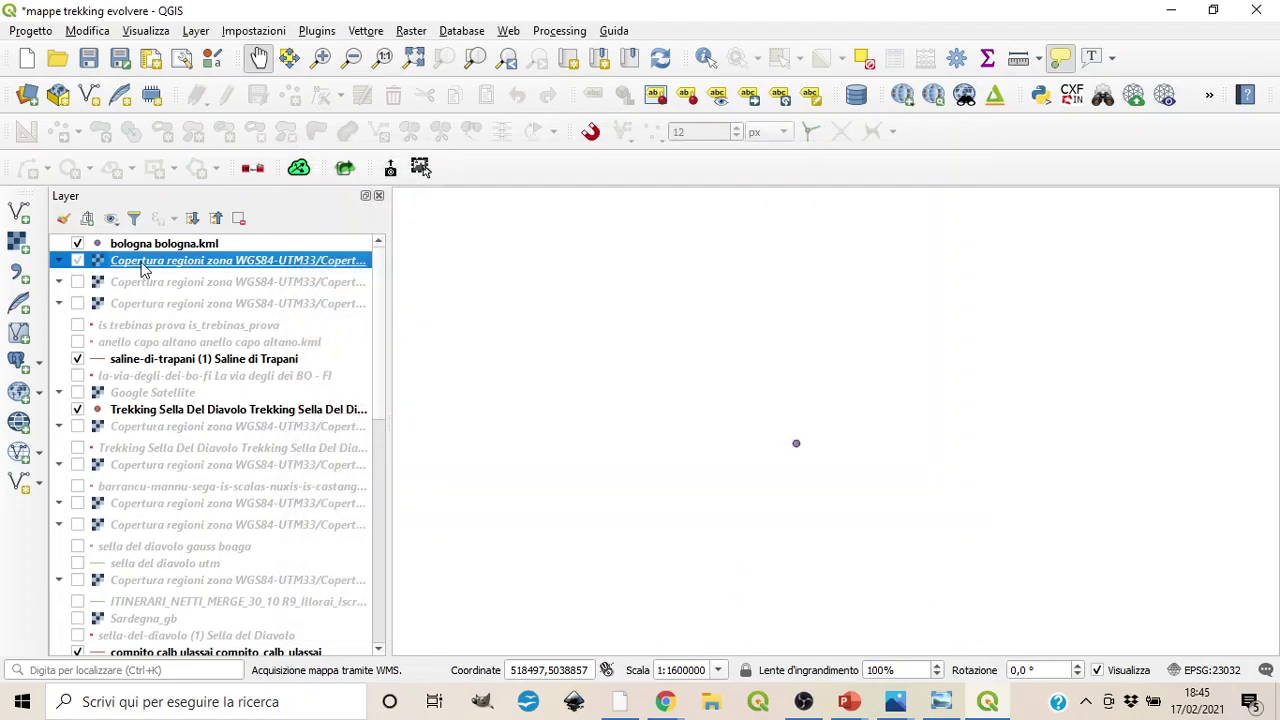
- Toggle the first "Copertura regioni zona WGS84-UTM33" layer and recheck its scale-dependent visibility settings
{"action": "right_click", "coordinate": [150, 268]}
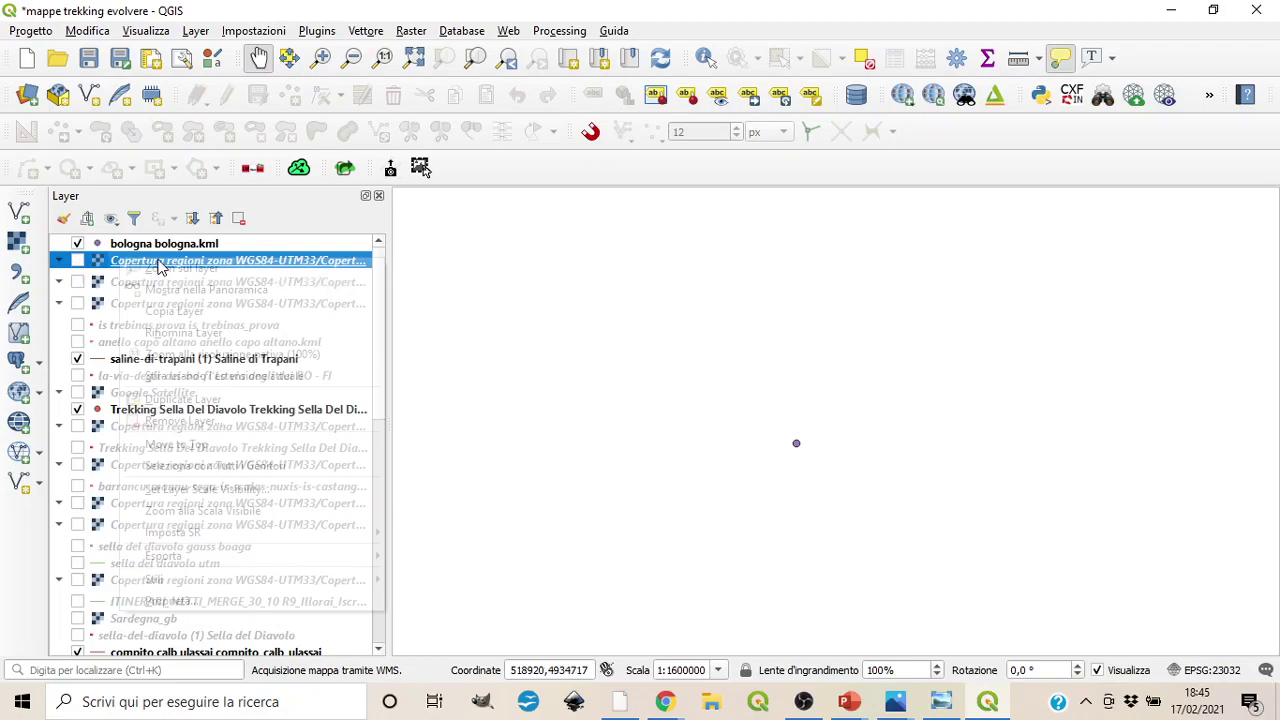
{"action": "left_click", "coordinate": [85, 263]}
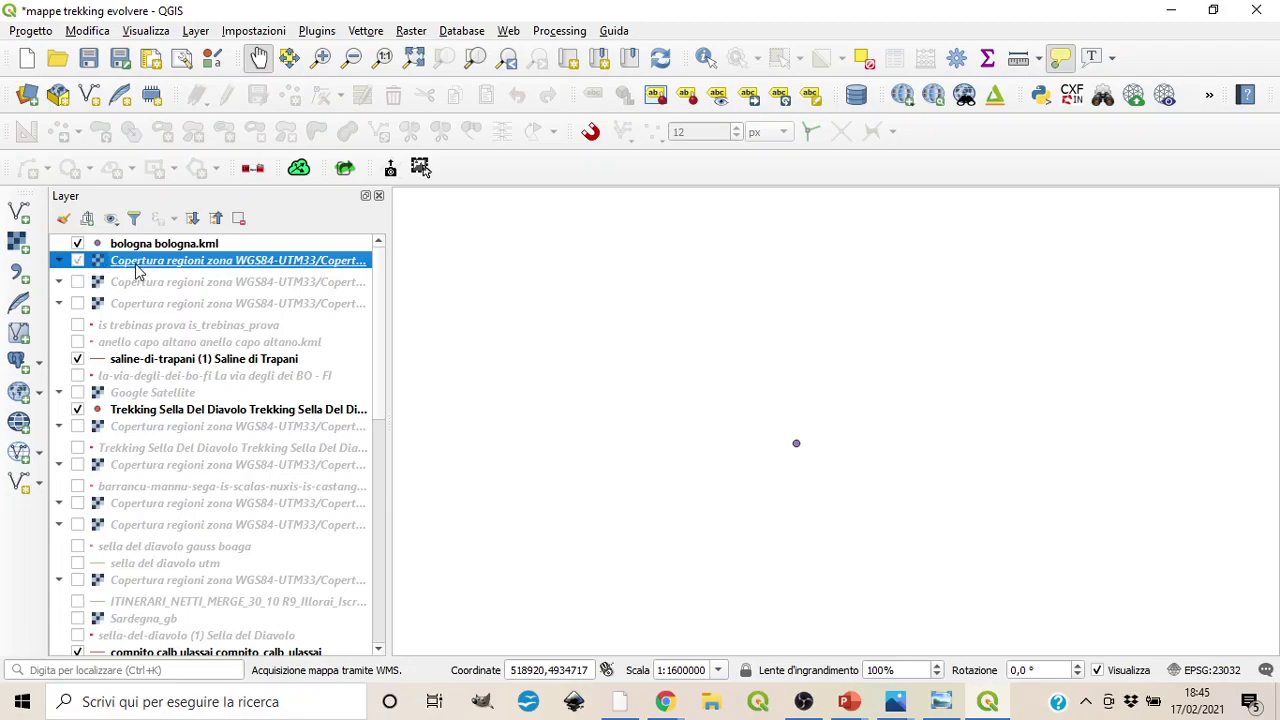
{"action": "double_click", "coordinate": [100, 263]}
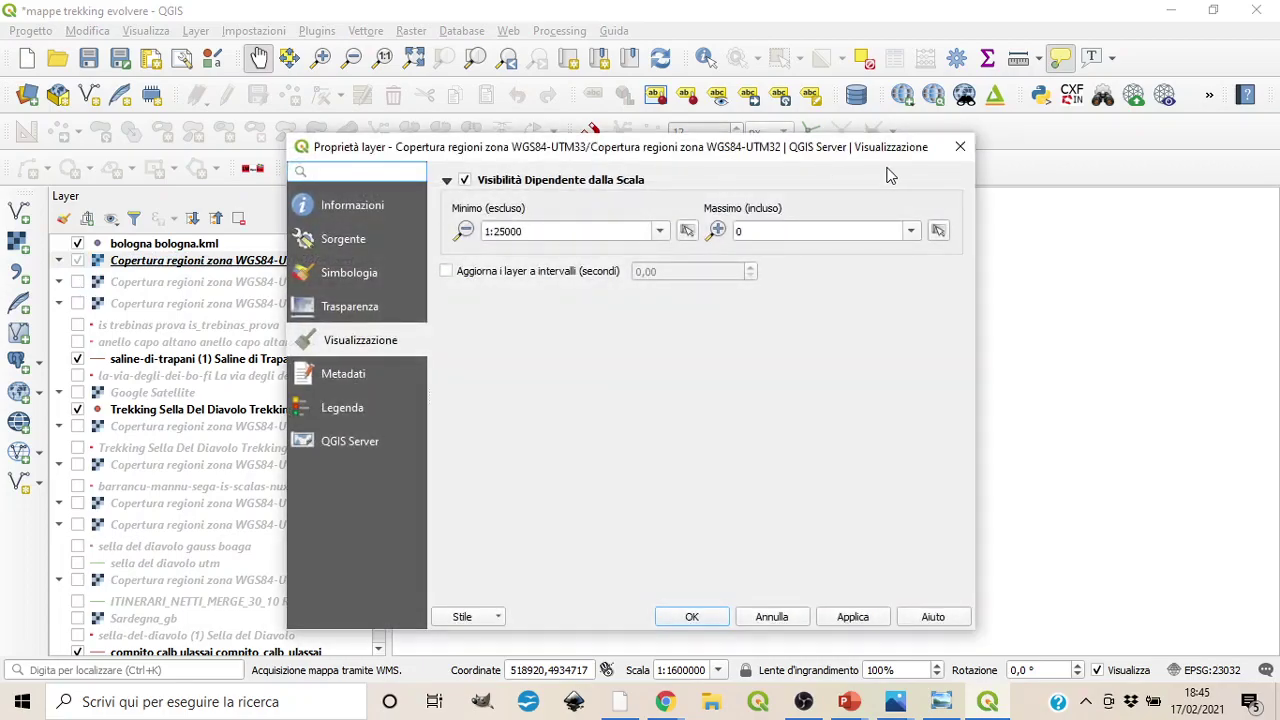
{"action": "key", "text": "Escape"}
- Show the second "Copertura regioni zona WGS84-UTM33" layer and zoom in on the bologna point to 1:100000
{"action": "left_click", "coordinate": [77, 283]}
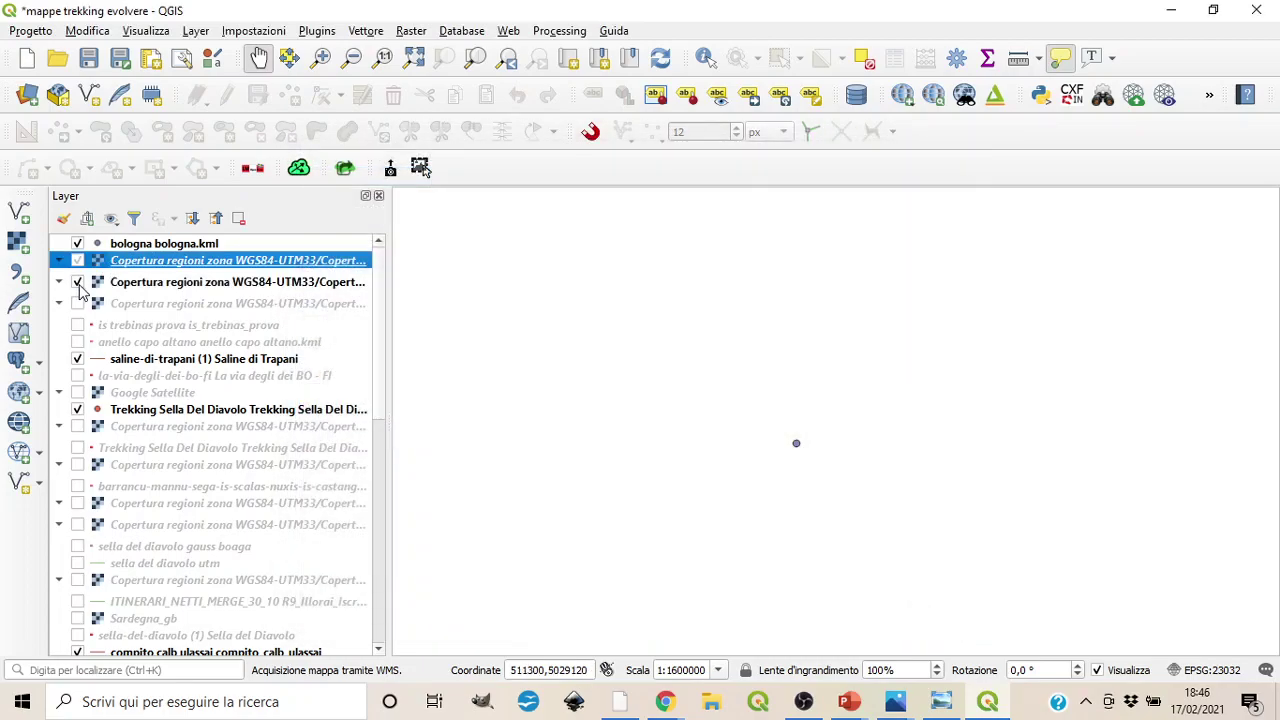
{"action": "left_click", "coordinate": [180, 246]}
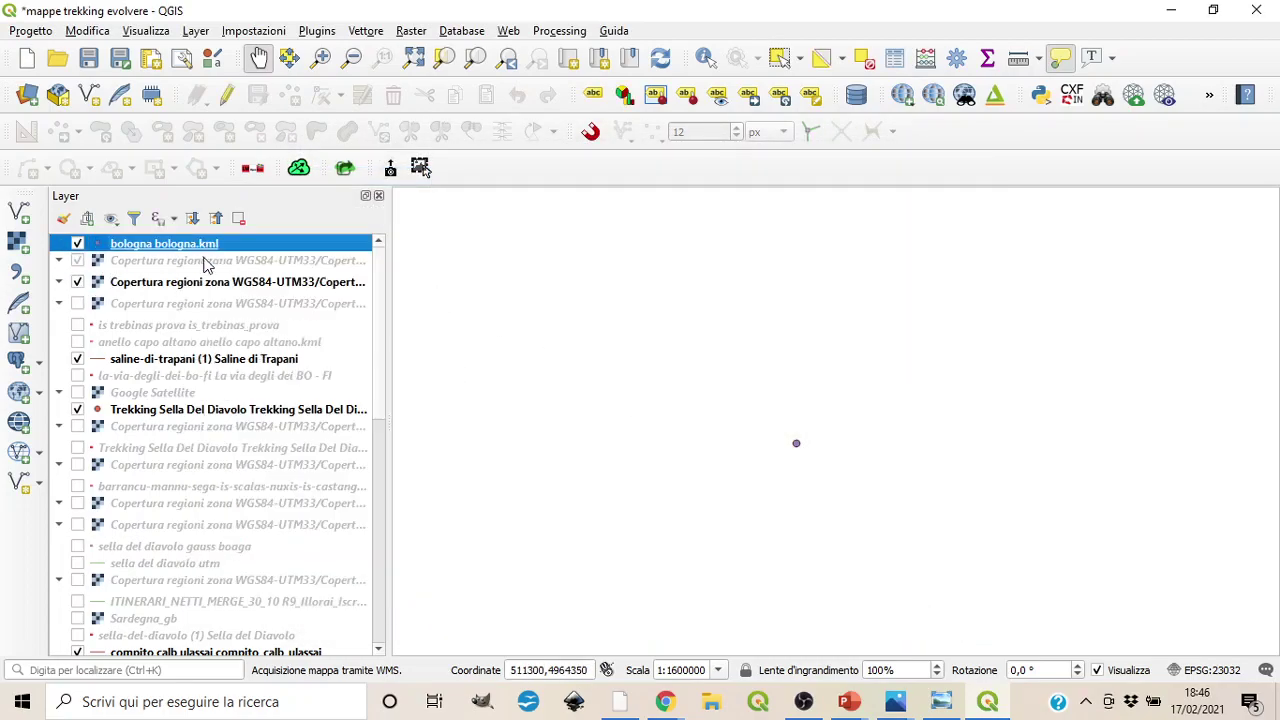
{"action": "left_click_drag", "start_coordinate": [798, 478], "coordinate": [838, 455]}
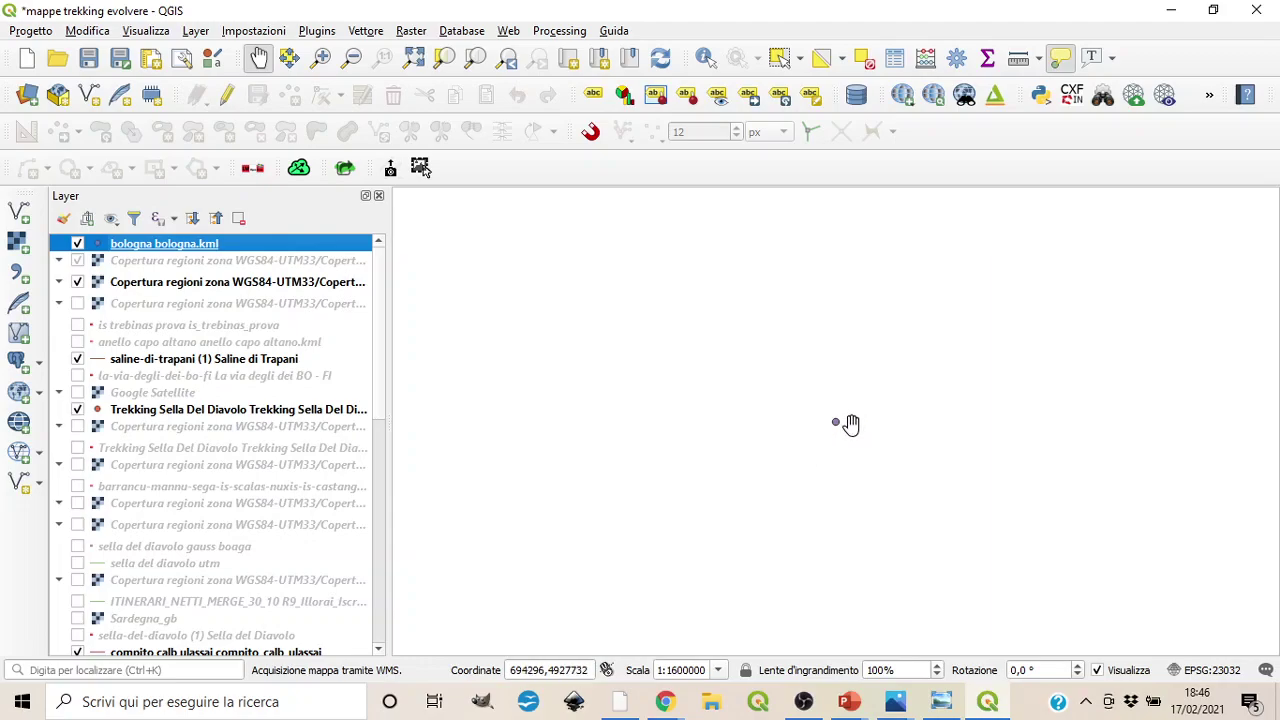
{"action": "scroll", "coordinate": [848, 423], "scroll_direction": "up", "scroll_amount": 4}
{"action": "left_click_drag", "start_coordinate": [646, 425], "coordinate": [672, 442]}
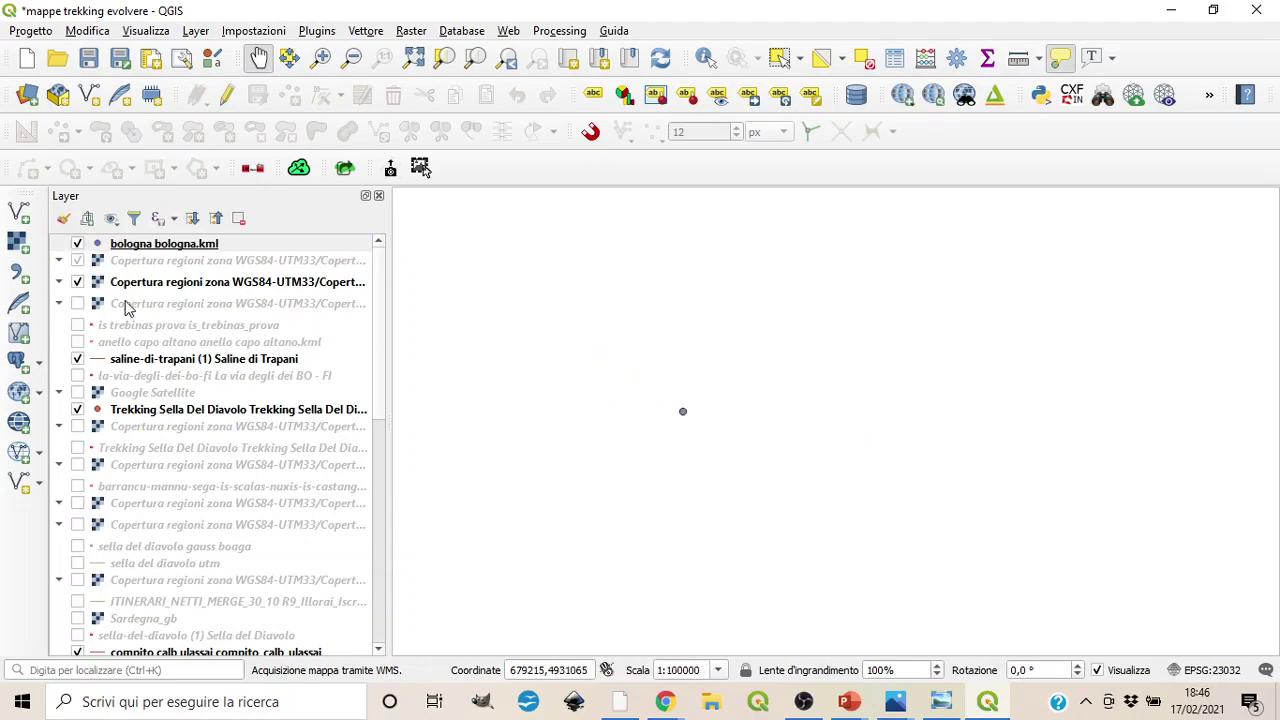
- Remove the first "Copertura regioni zona WGS84-UTM33" layer, directly below the bologna layer, from the project
{"action": "left_click", "coordinate": [78, 261]}
{"action": "right_click", "coordinate": [110, 263]}
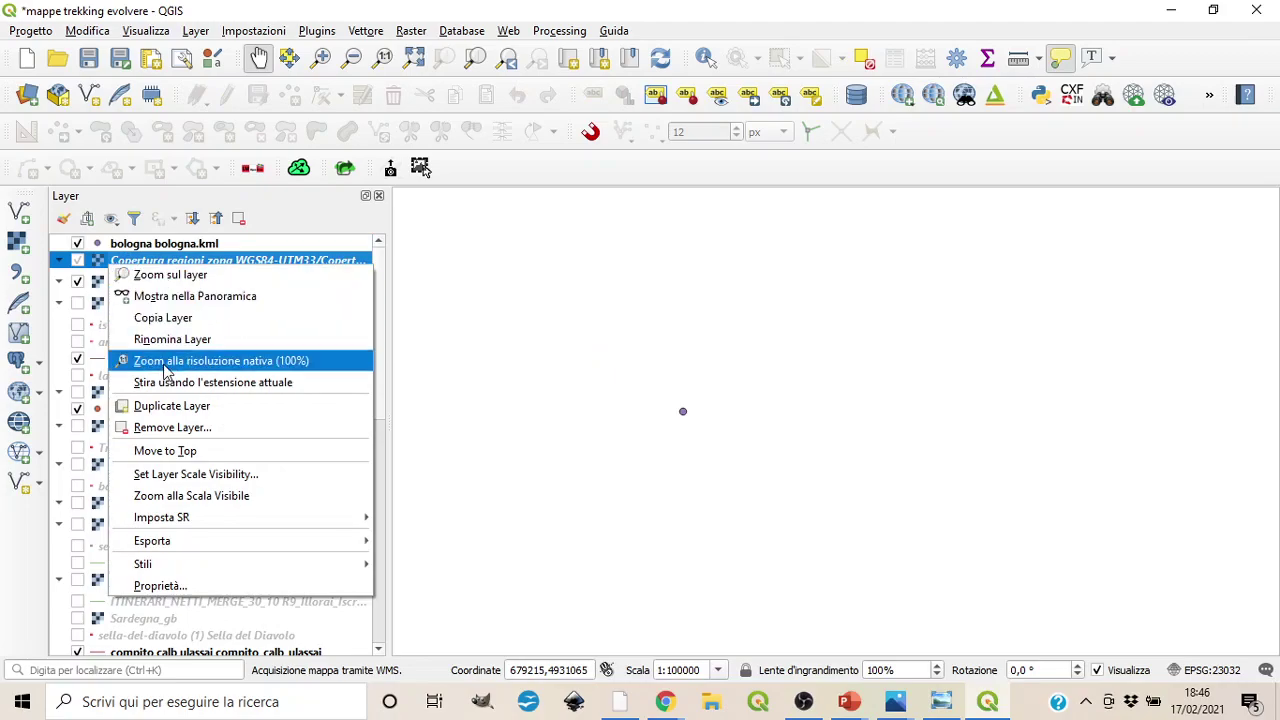
{"action": "left_click", "coordinate": [172, 427]}
{"action": "left_click", "coordinate": [600, 373]}
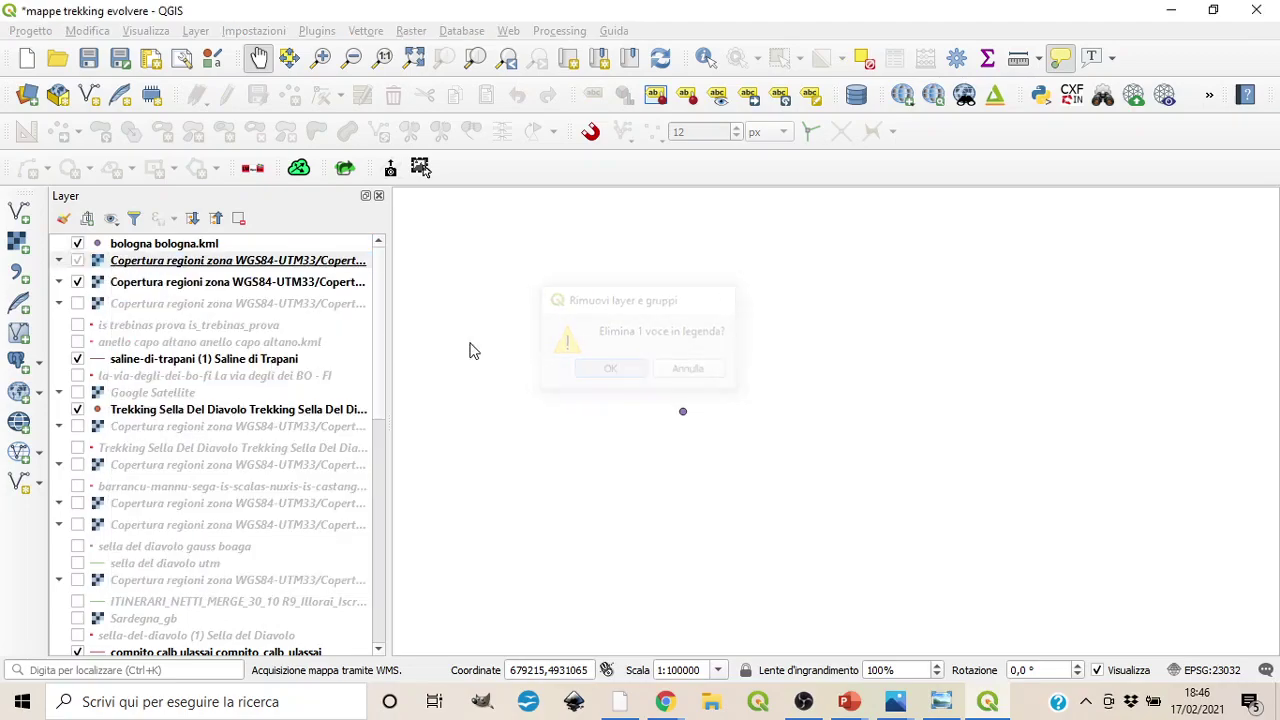
- Examine the bologna point over the remaining visible "Copertura regioni zona WGS84-UTM33" basemap at 1:6250 and at 1:50000
{"action": "left_click", "coordinate": [186, 246]}
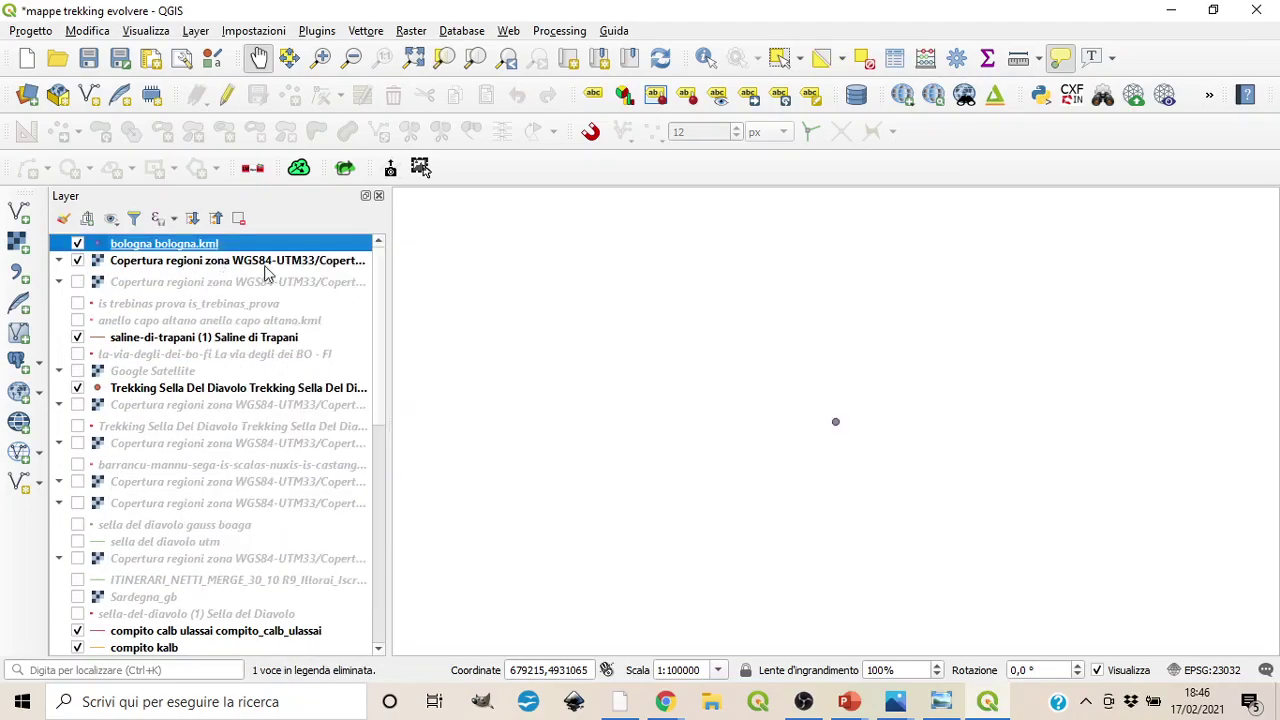
{"action": "scroll", "coordinate": [840, 430], "scroll_direction": "up", "scroll_amount": 4}
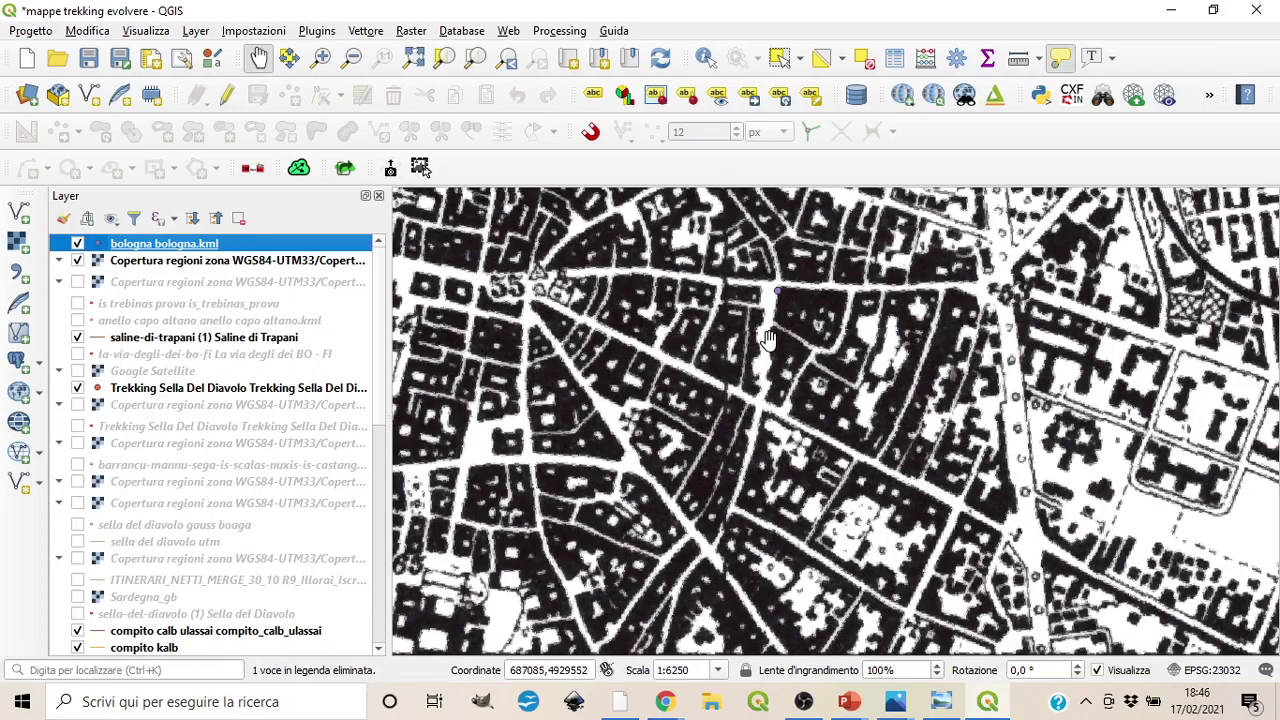
{"action": "left_click_drag", "start_coordinate": [768, 340], "coordinate": [786, 422]}
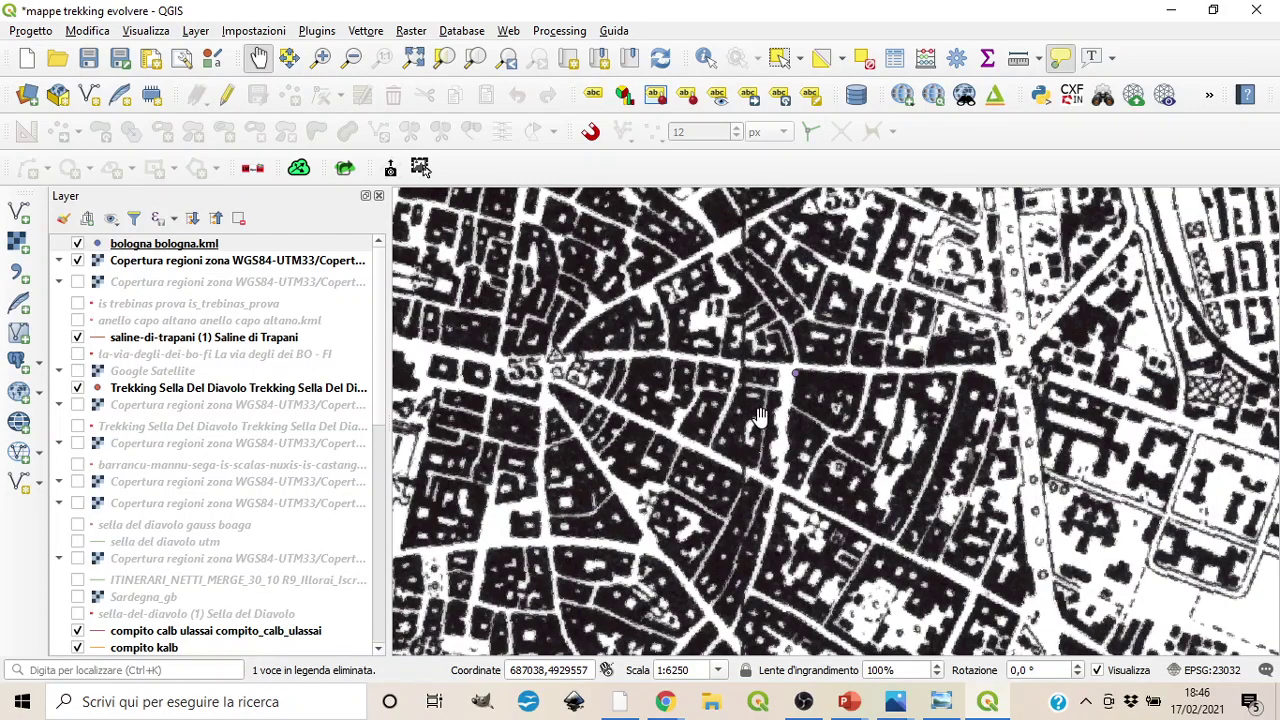
{"action": "scroll", "coordinate": [801, 240], "scroll_direction": "down", "scroll_amount": 3}
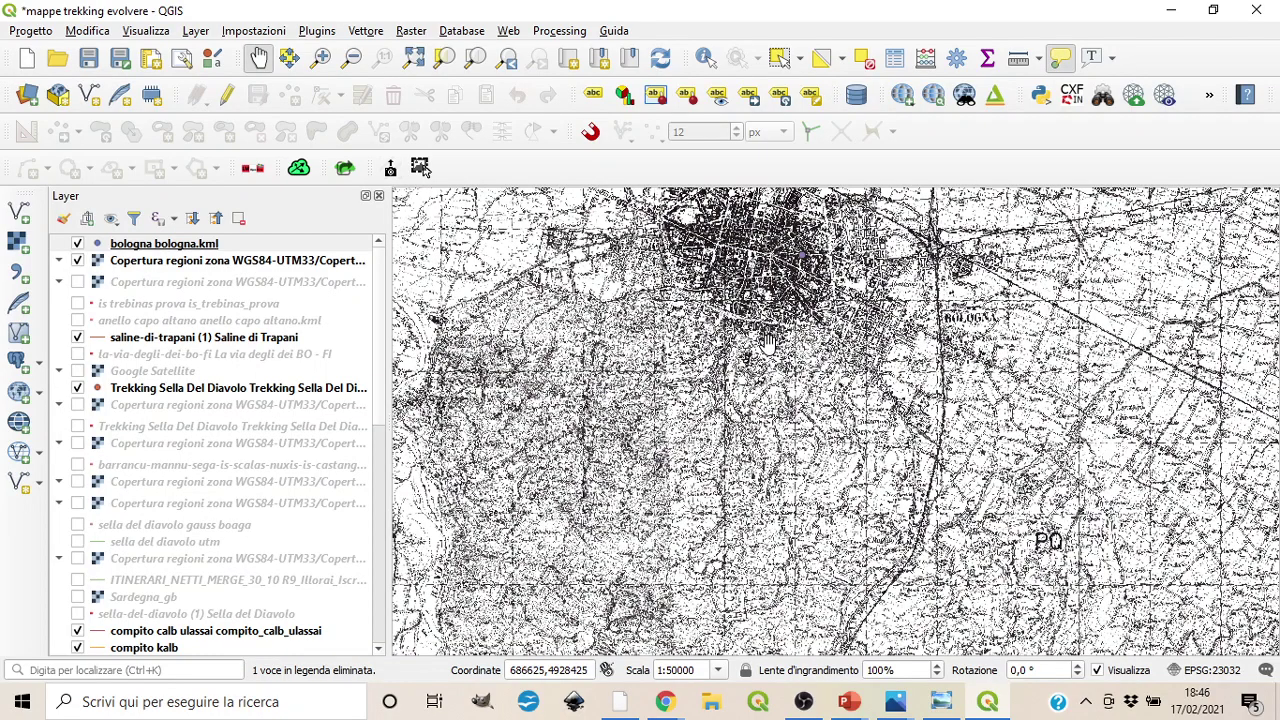
{"action": "left_click_drag", "start_coordinate": [771, 338], "coordinate": [806, 505]}
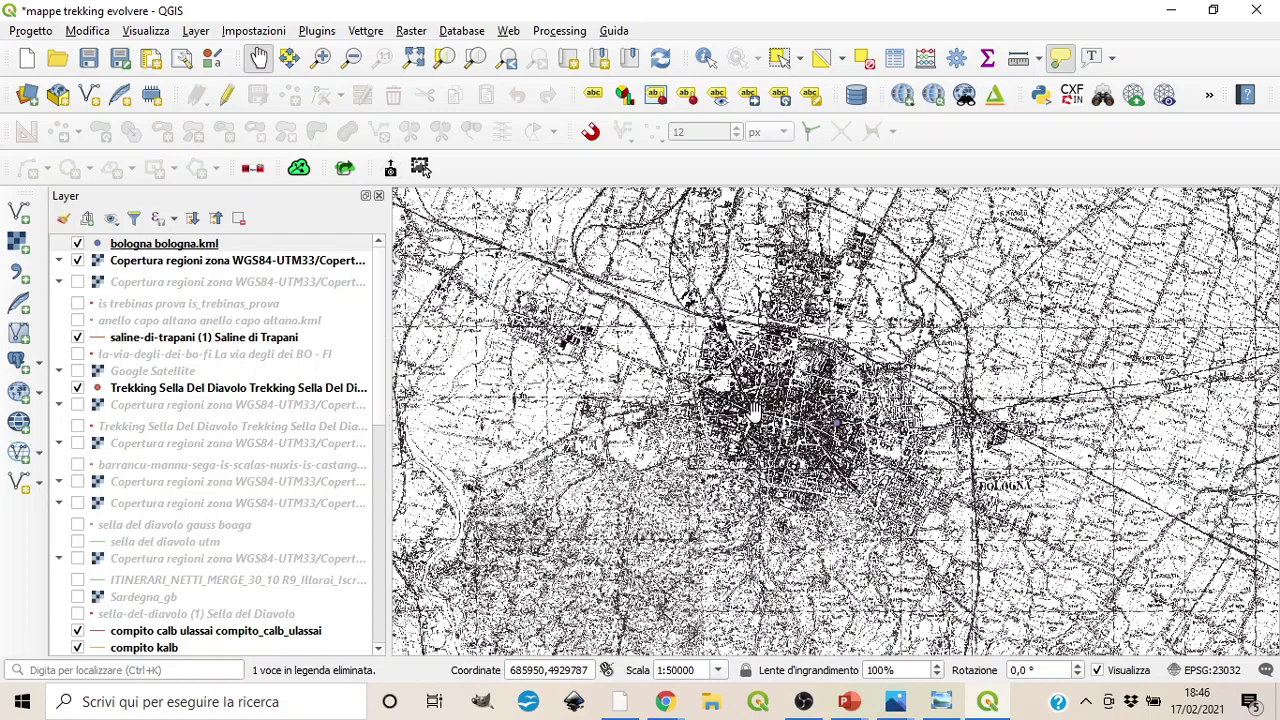
- Minimize the open windows and switch to the "2 Introduzione alla Cartografia" presentation in PowerPoint
{"action": "left_click", "coordinate": [1171, 10]}
{"action": "left_click", "coordinate": [1171, 10]}
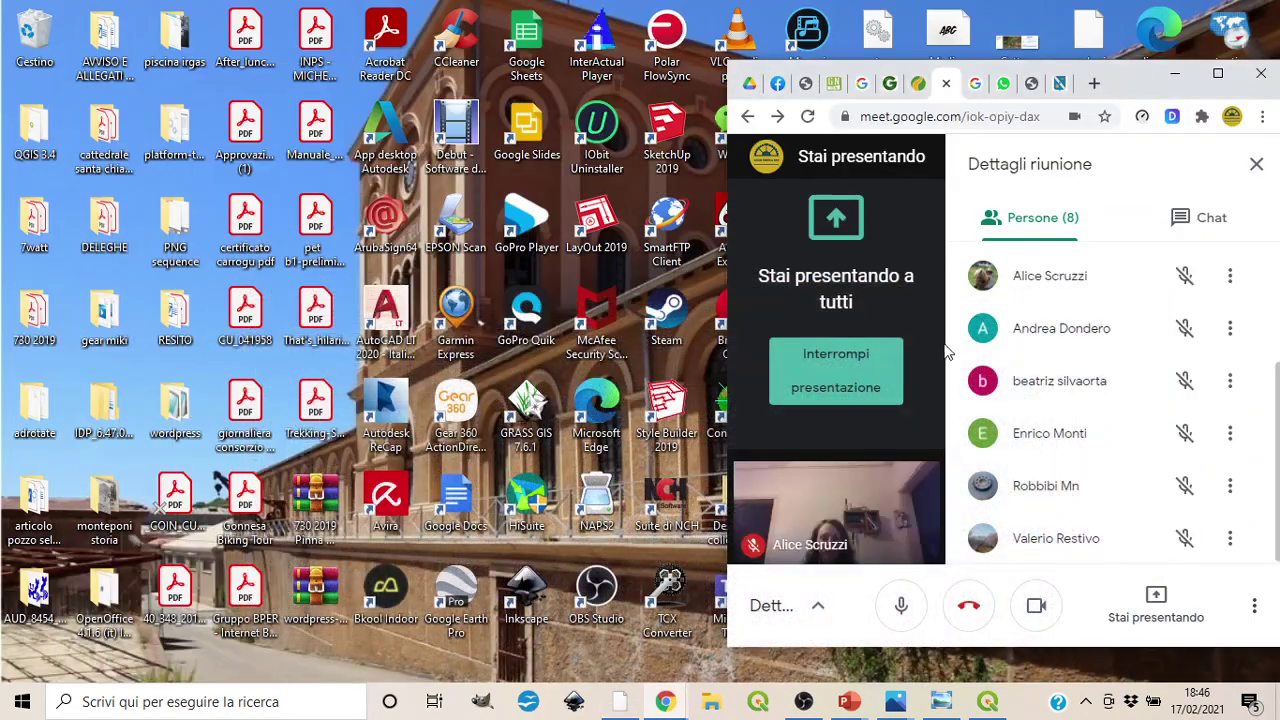
{"action": "mouse_move", "coordinate": [849, 701]}
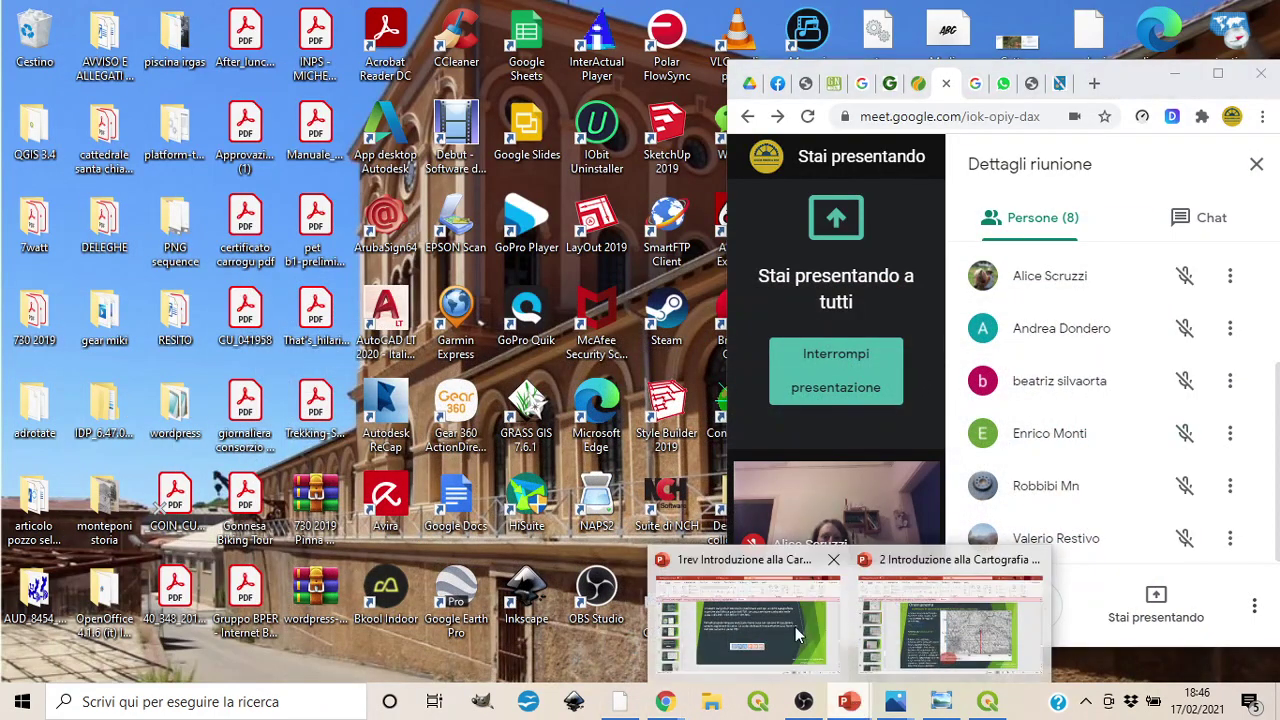
{"action": "left_click", "coordinate": [951, 635]}
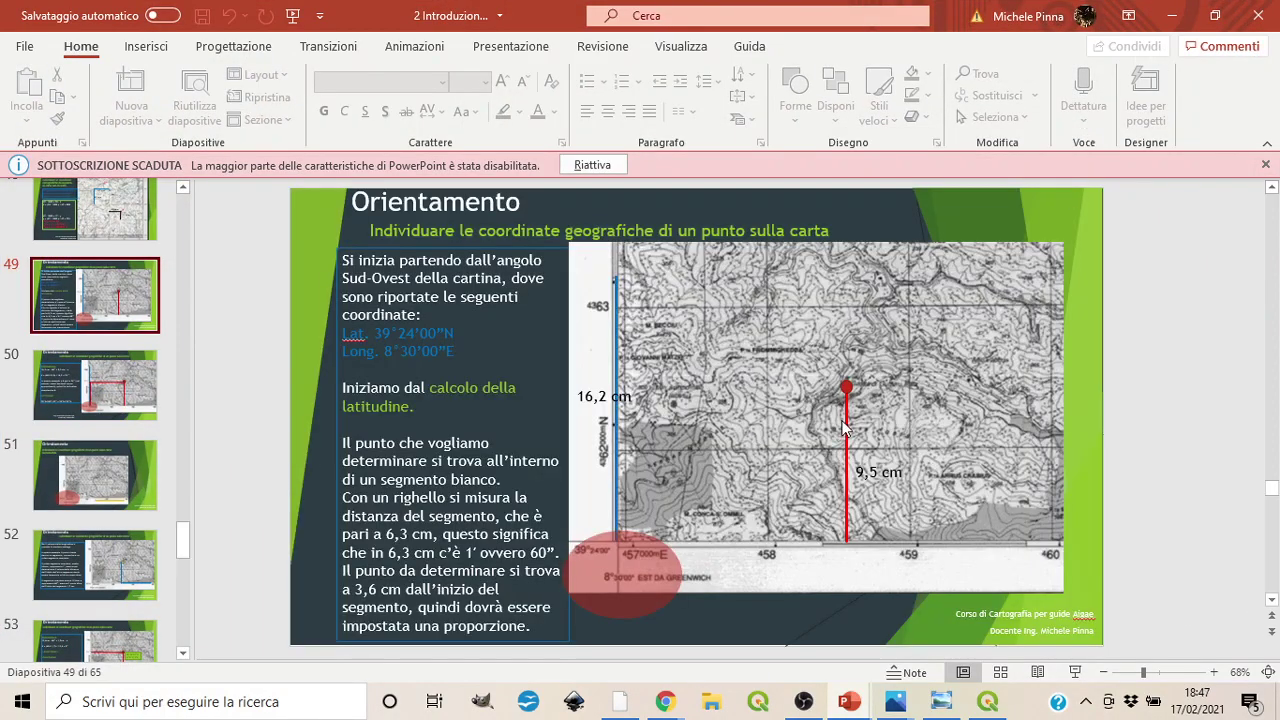